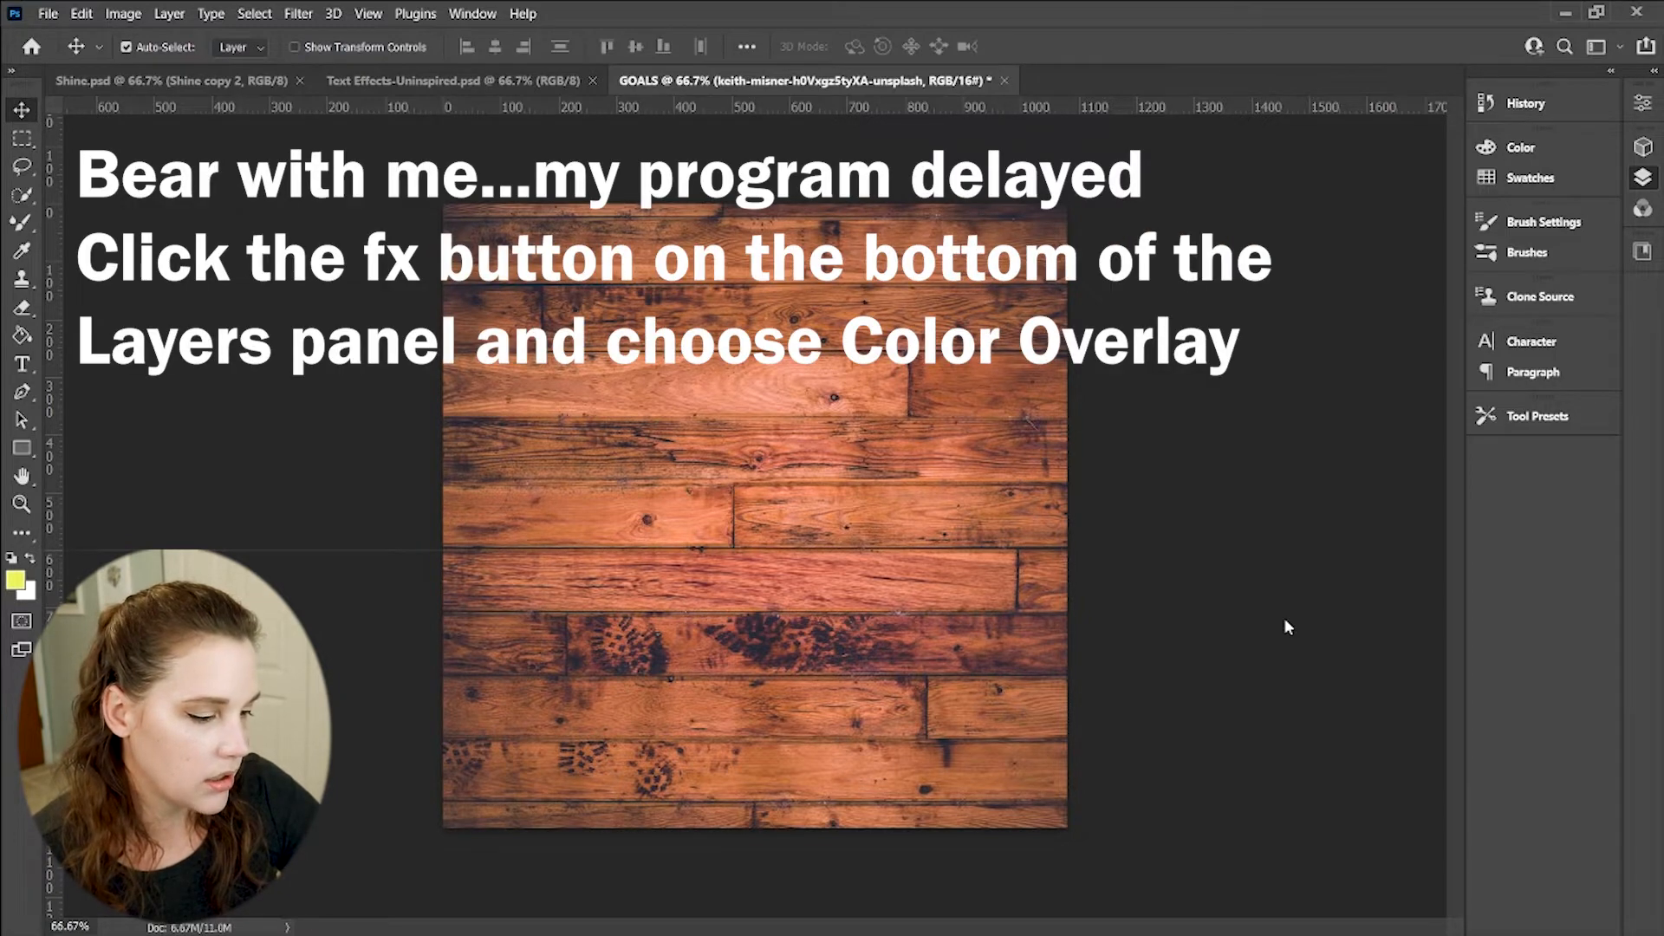
# Apply a black Color Overlay to the wood plank layer, using Multiply blend mode at about 75% opacity
pyautogui.press('h')
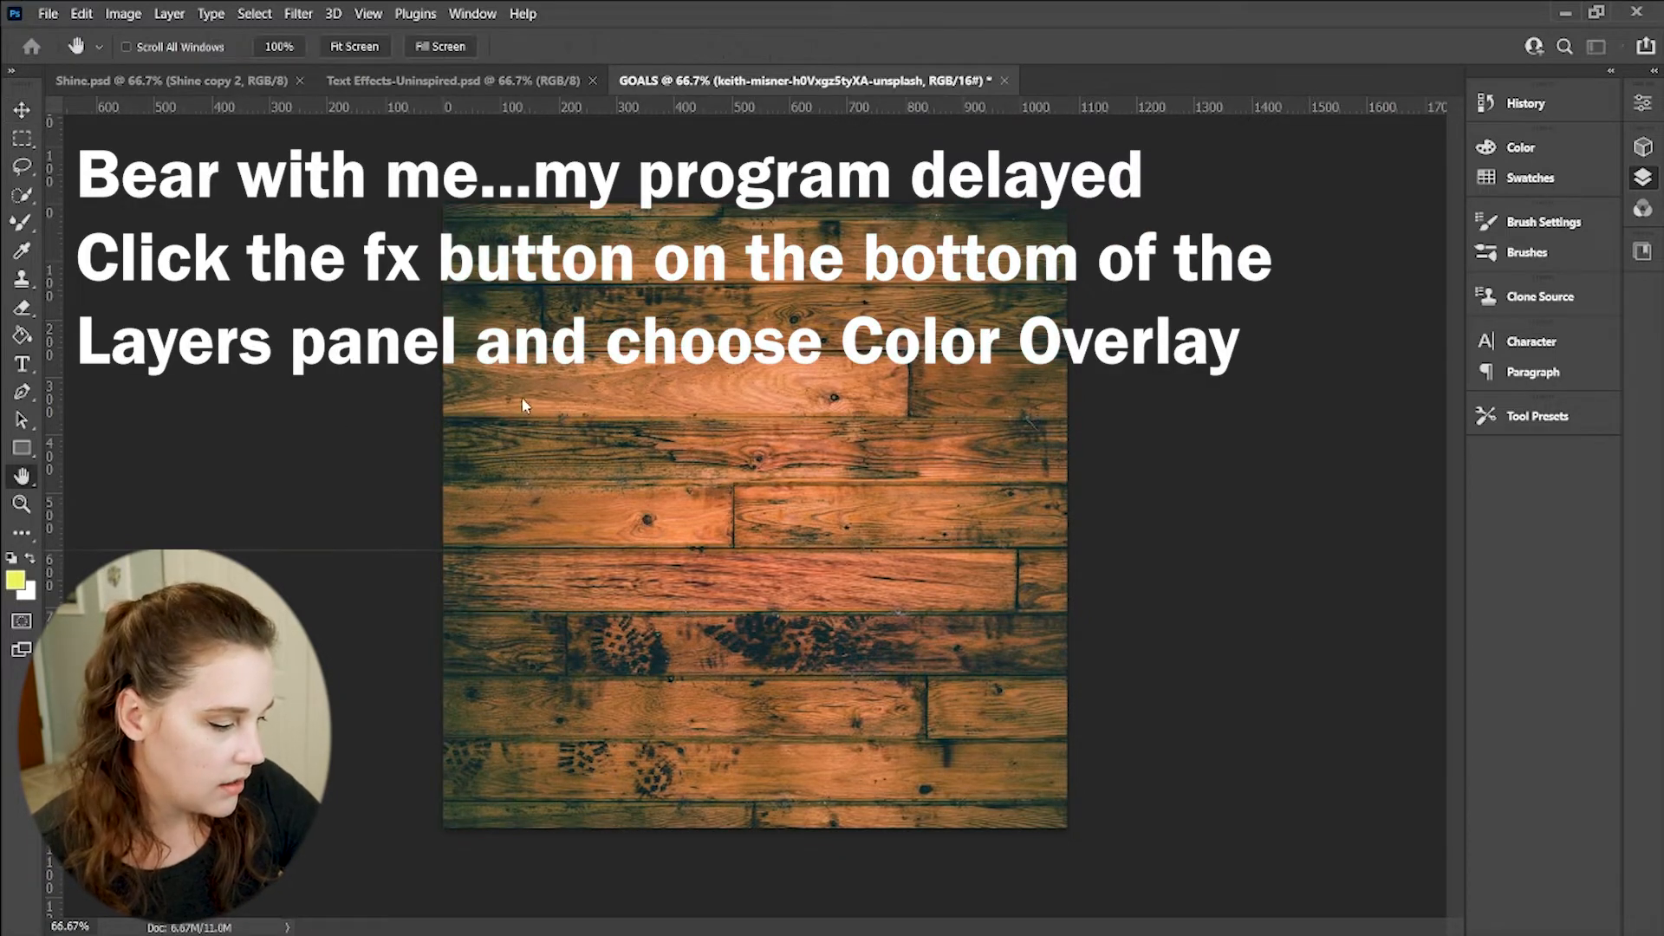
pyautogui.press('i')
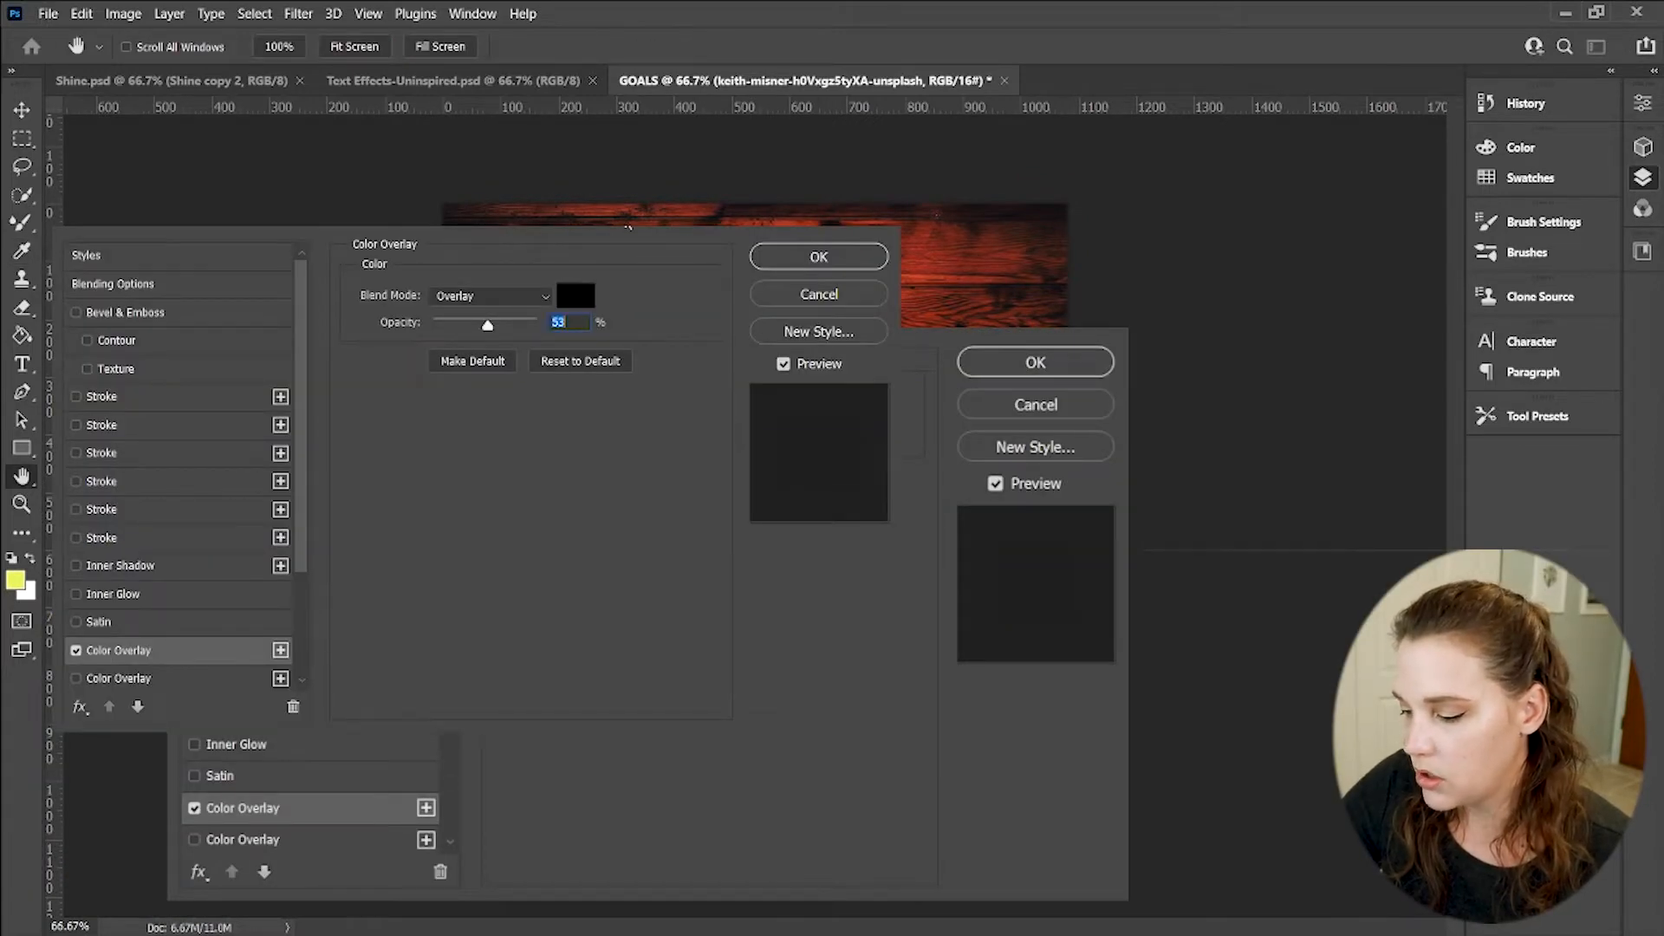
pyautogui.click(514, 303)
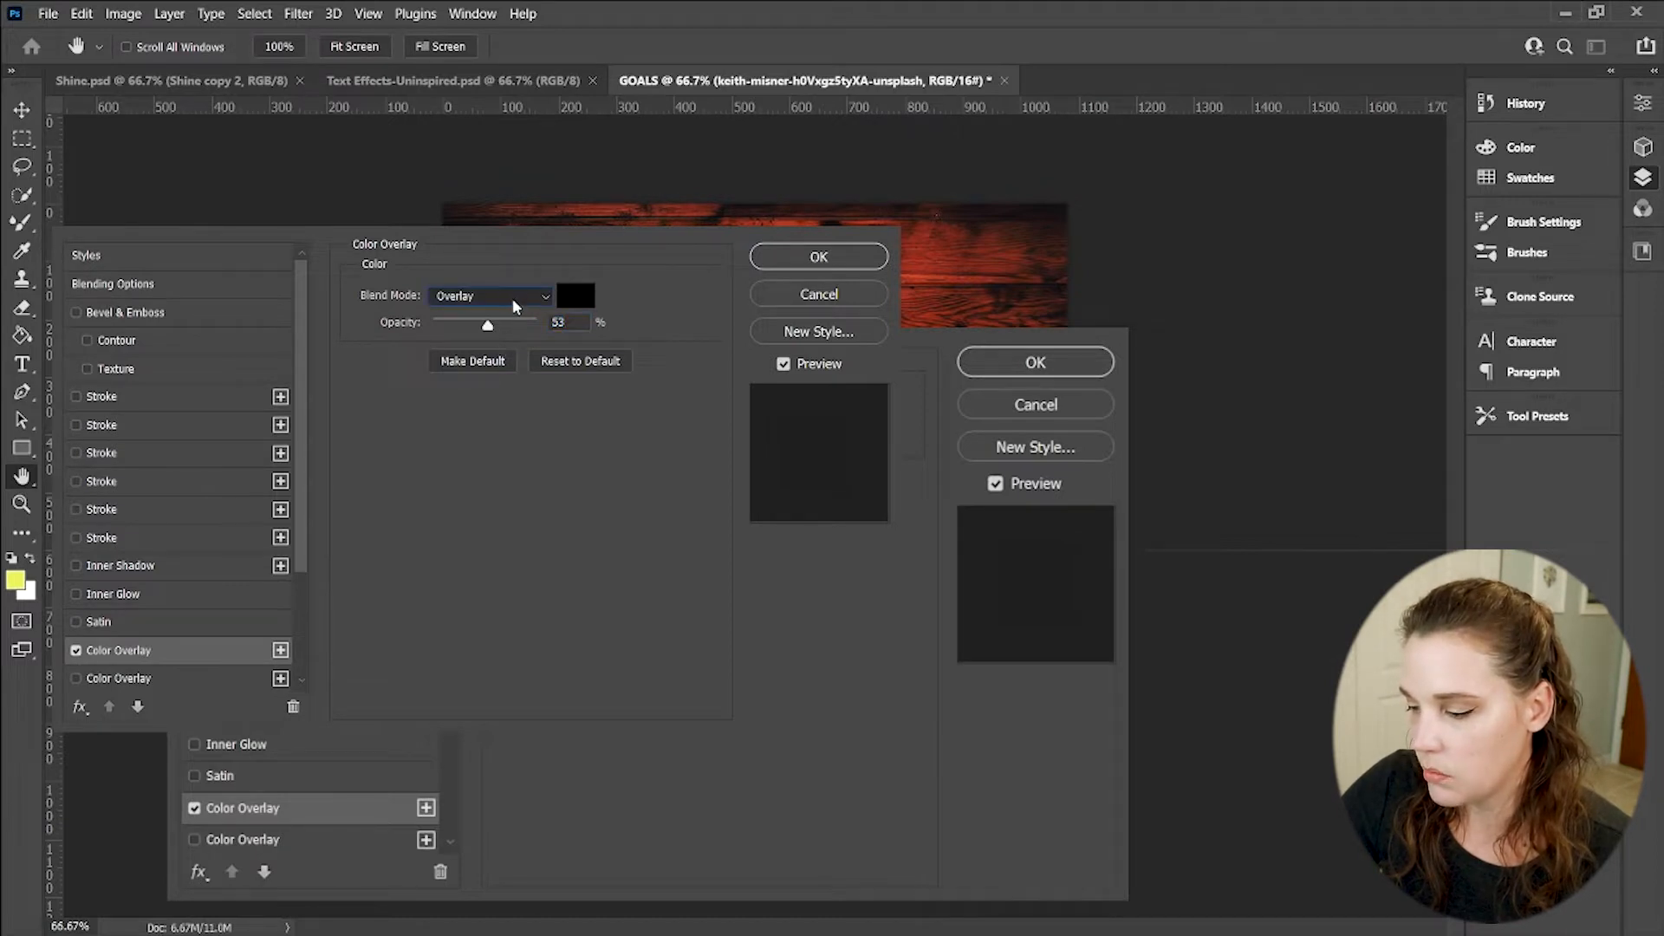
pyautogui.click(471, 337)
pyautogui.moveTo(488, 326); pyautogui.dragTo(513, 338)
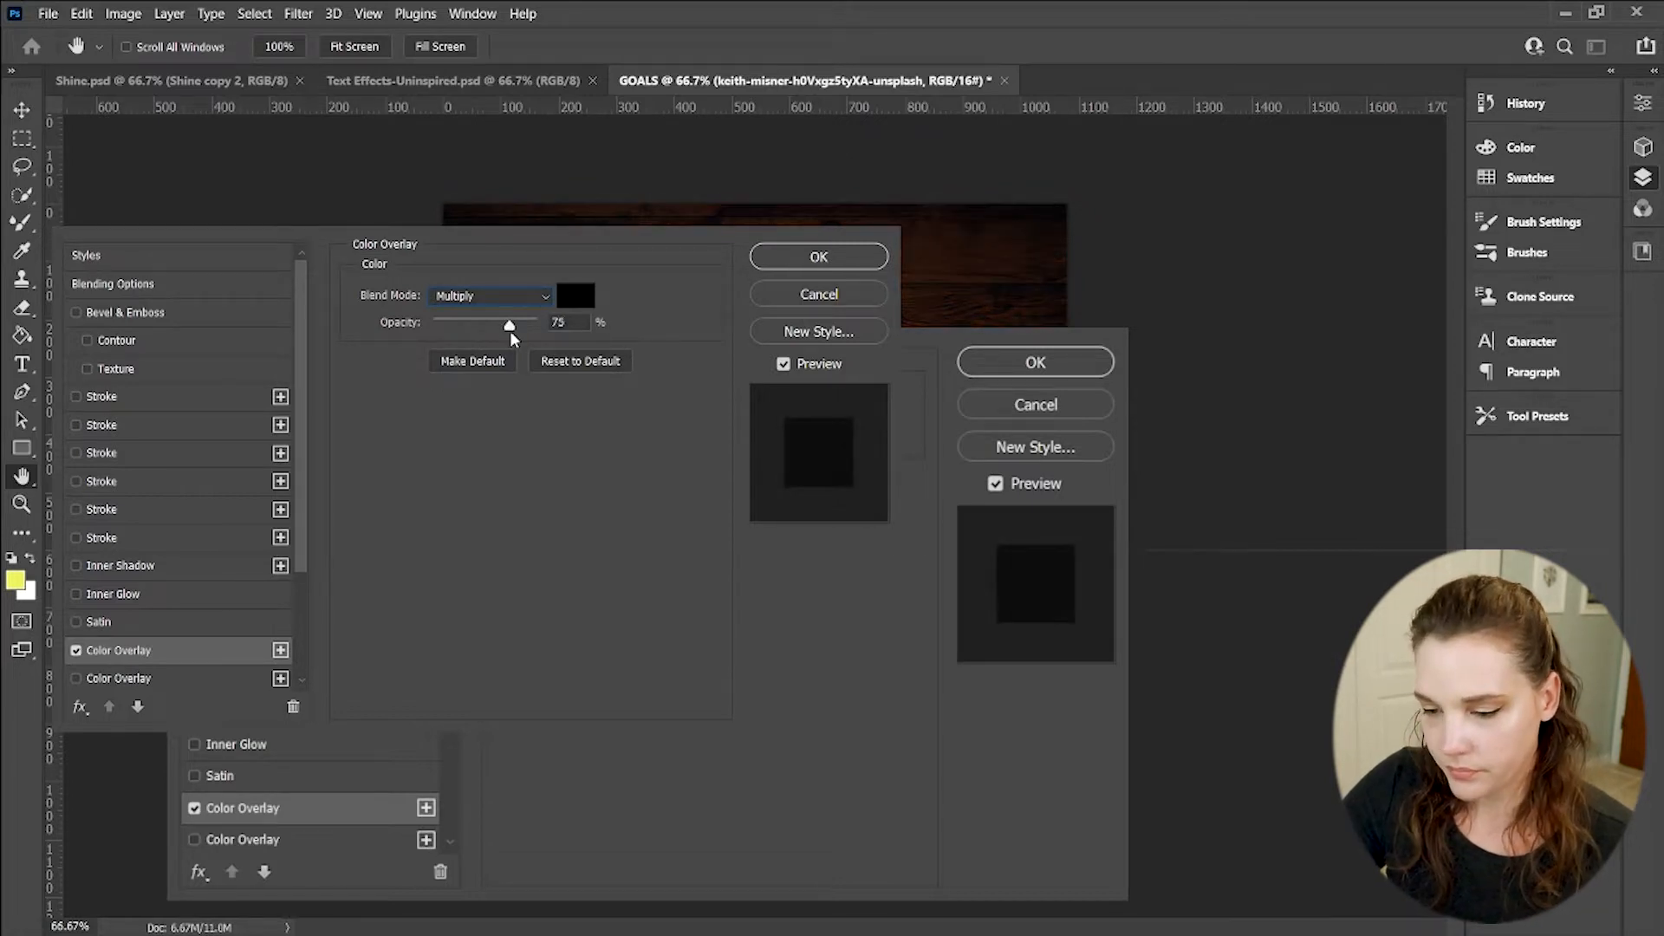
pyautogui.click(1035, 362)
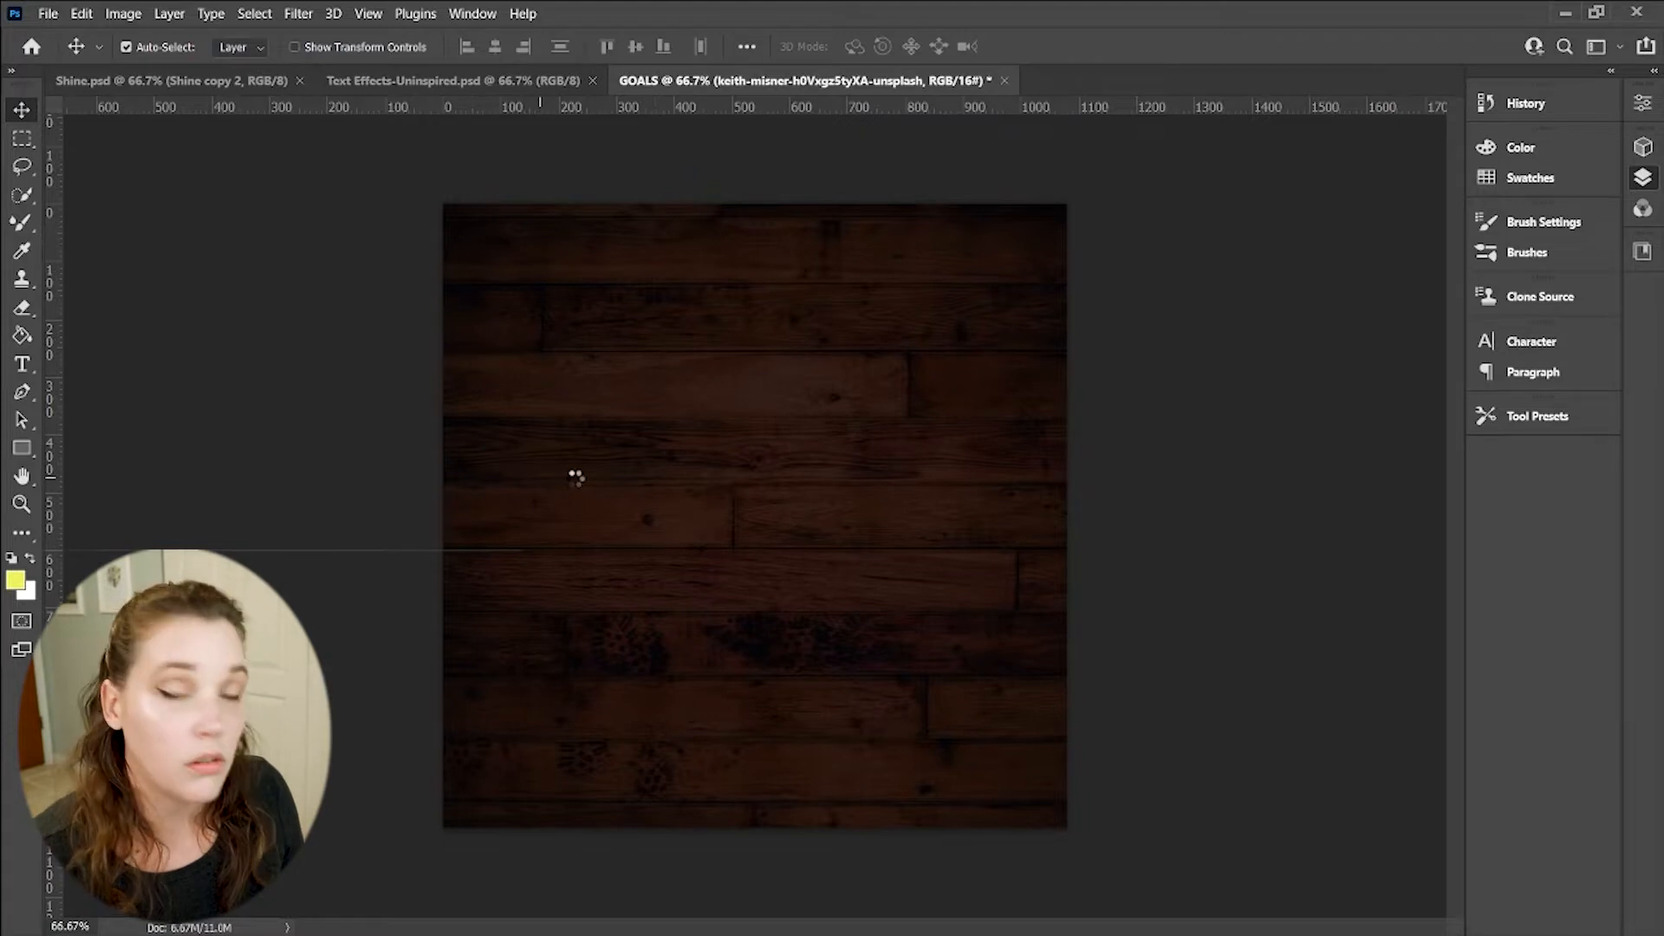
# Add a text layer reading "#GOALS" over the wood background and commit it
pyautogui.press('t')
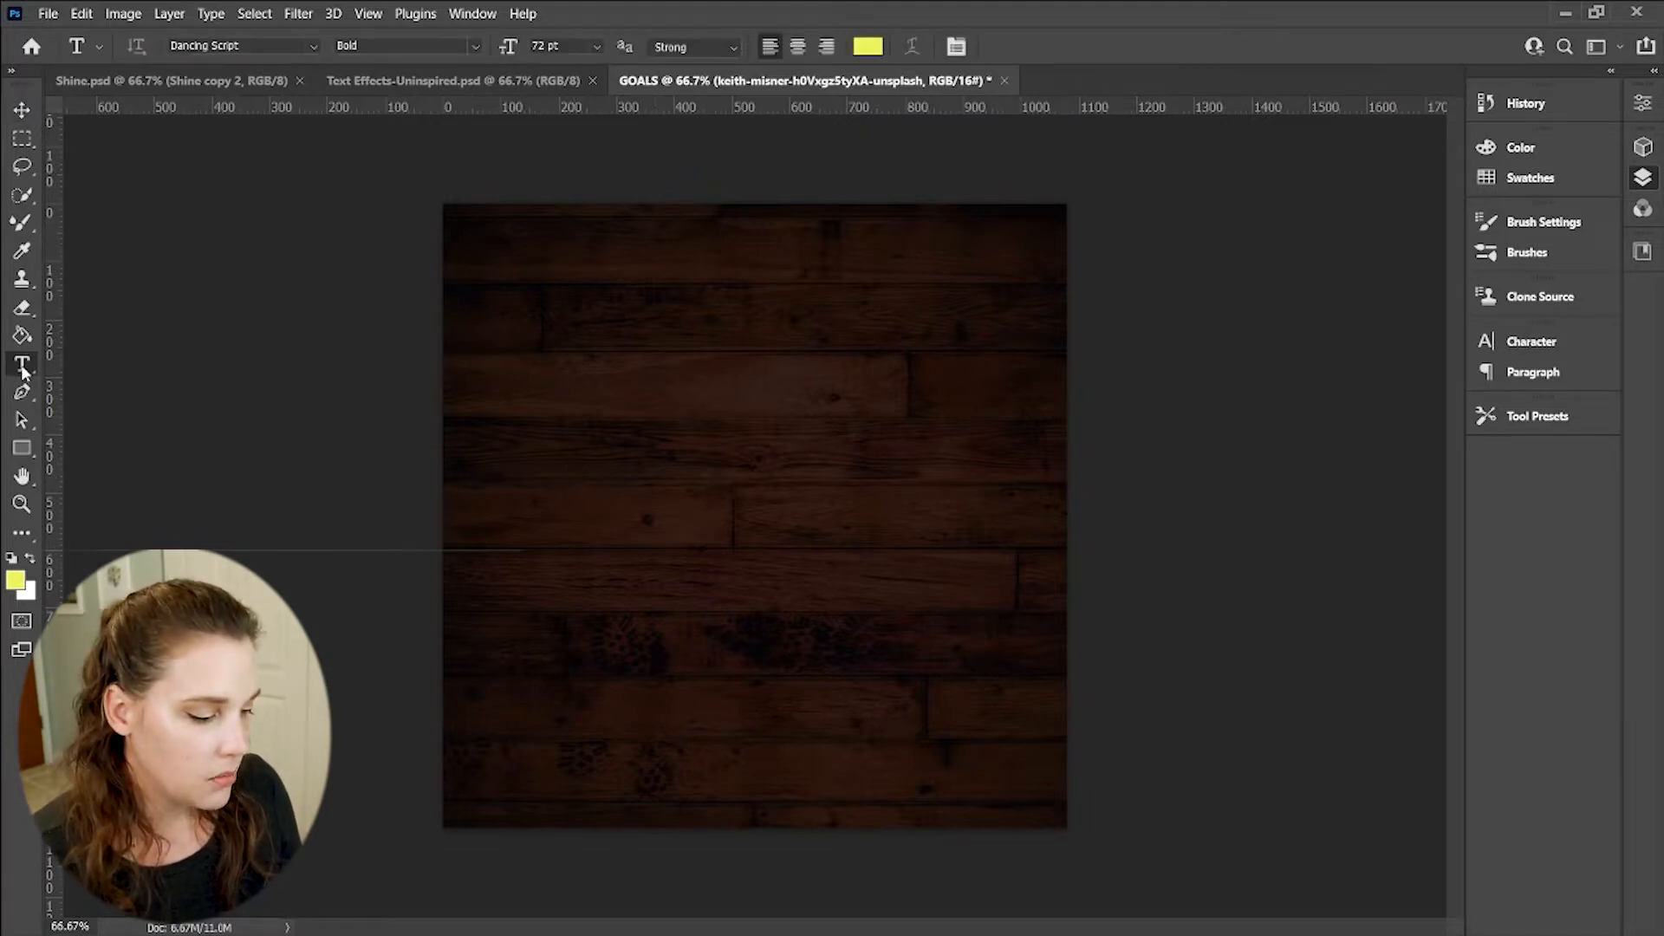
pyautogui.click(624, 481)
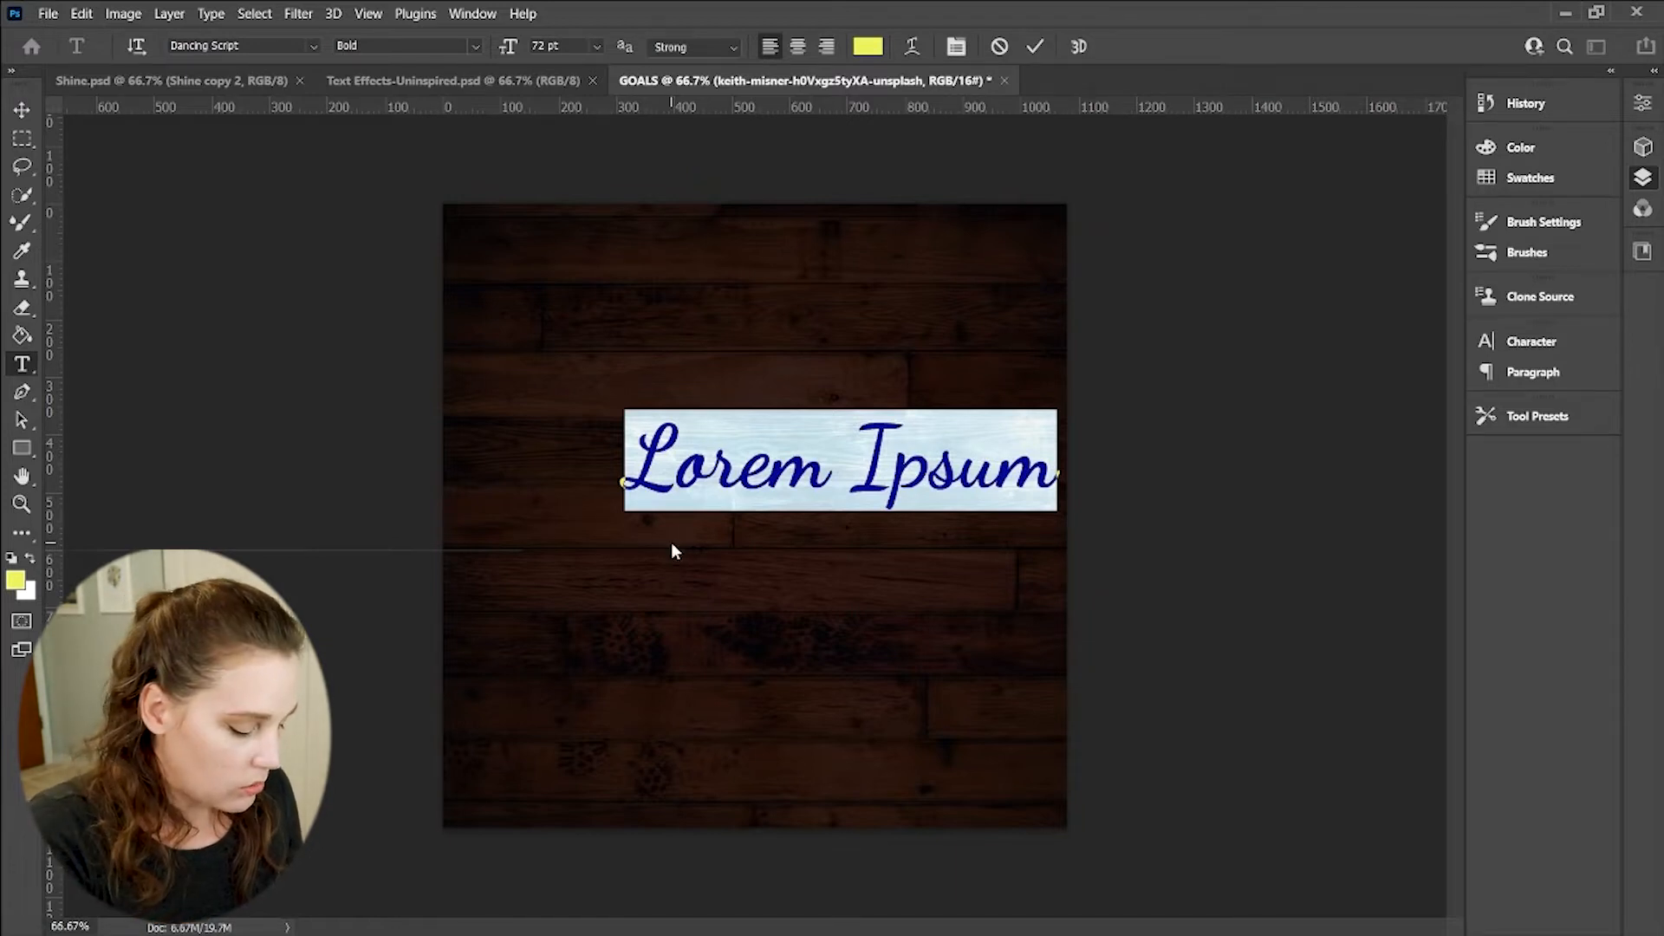
pyautogui.write('#G')
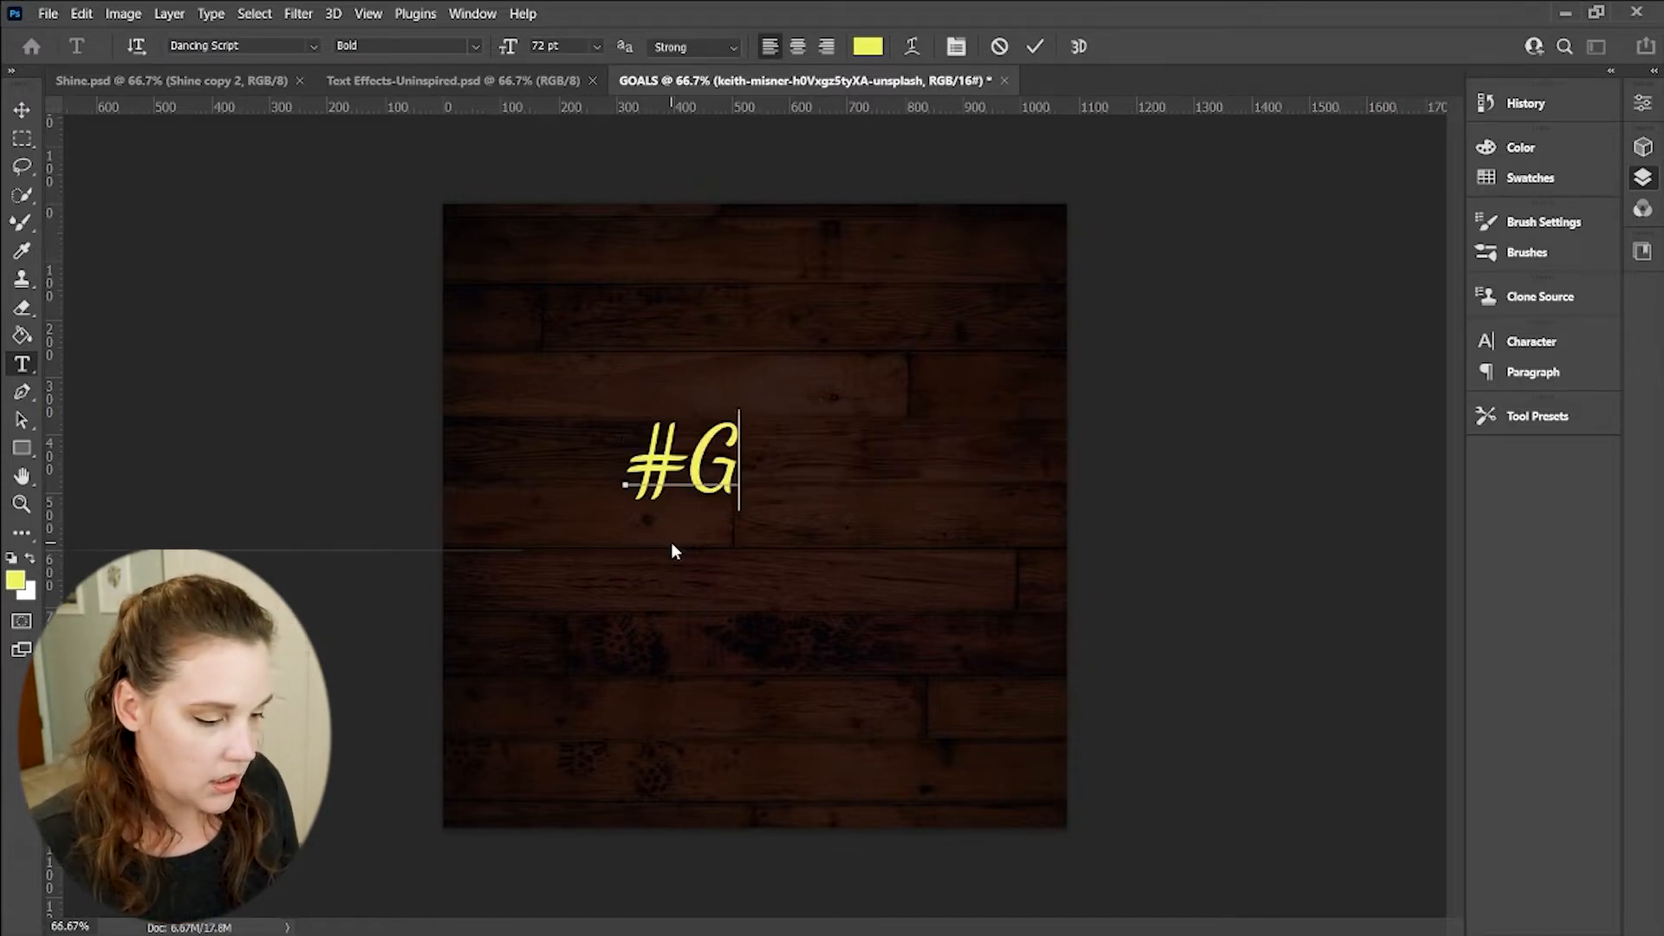
pyautogui.write('OALS')
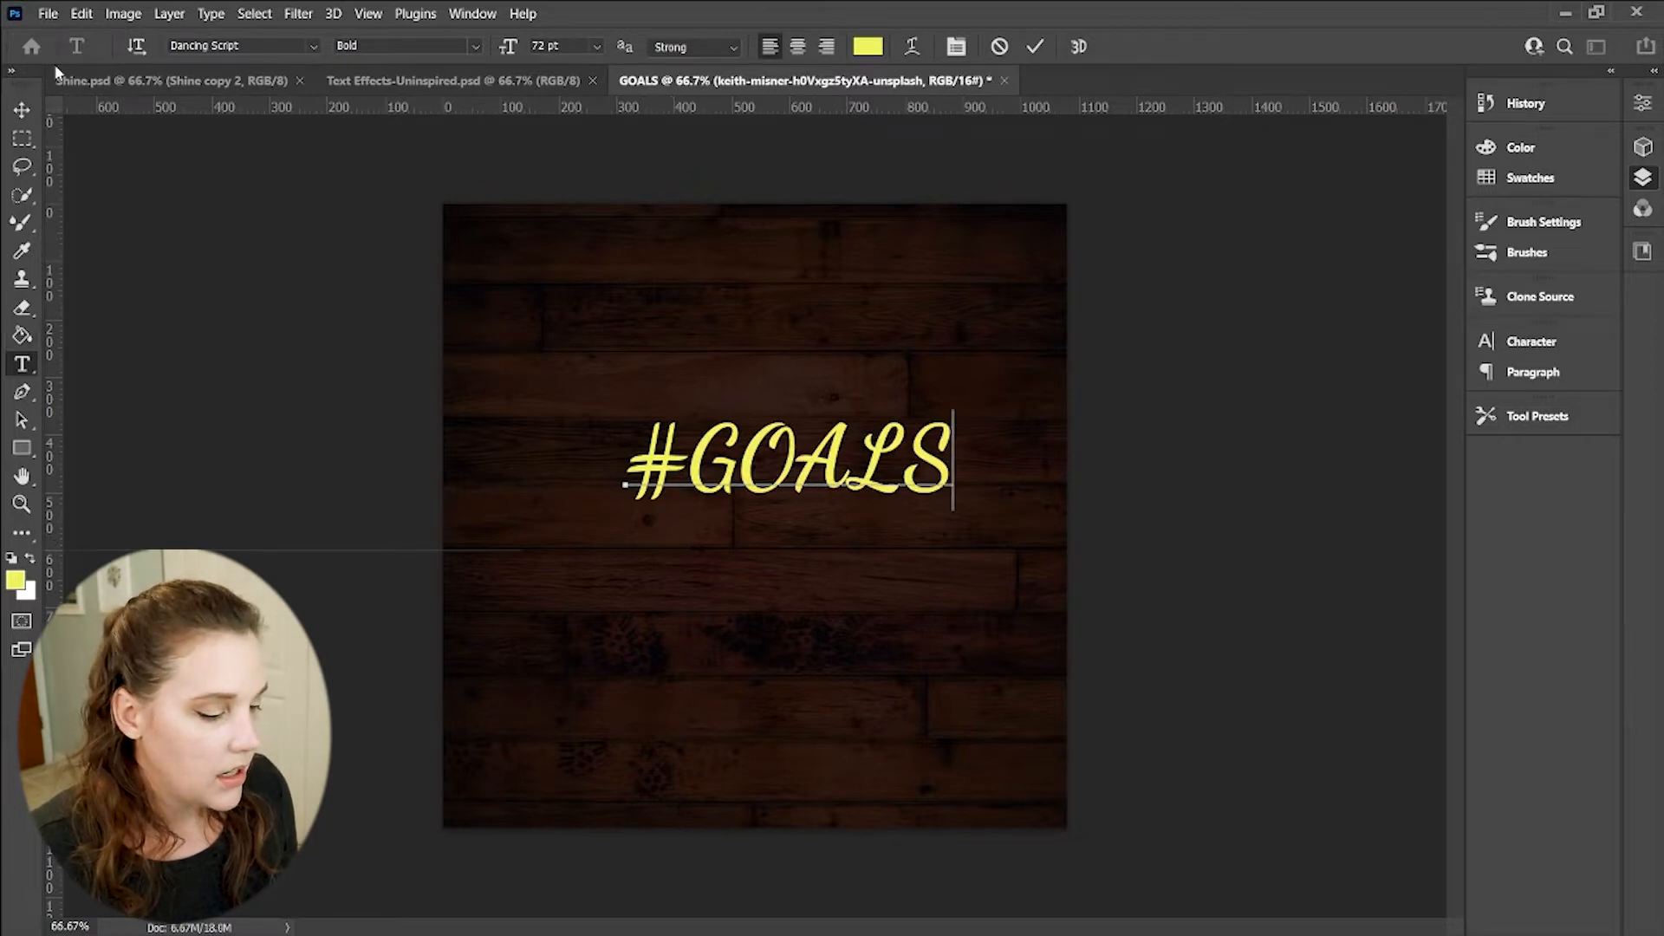
pyautogui.click(22, 111)
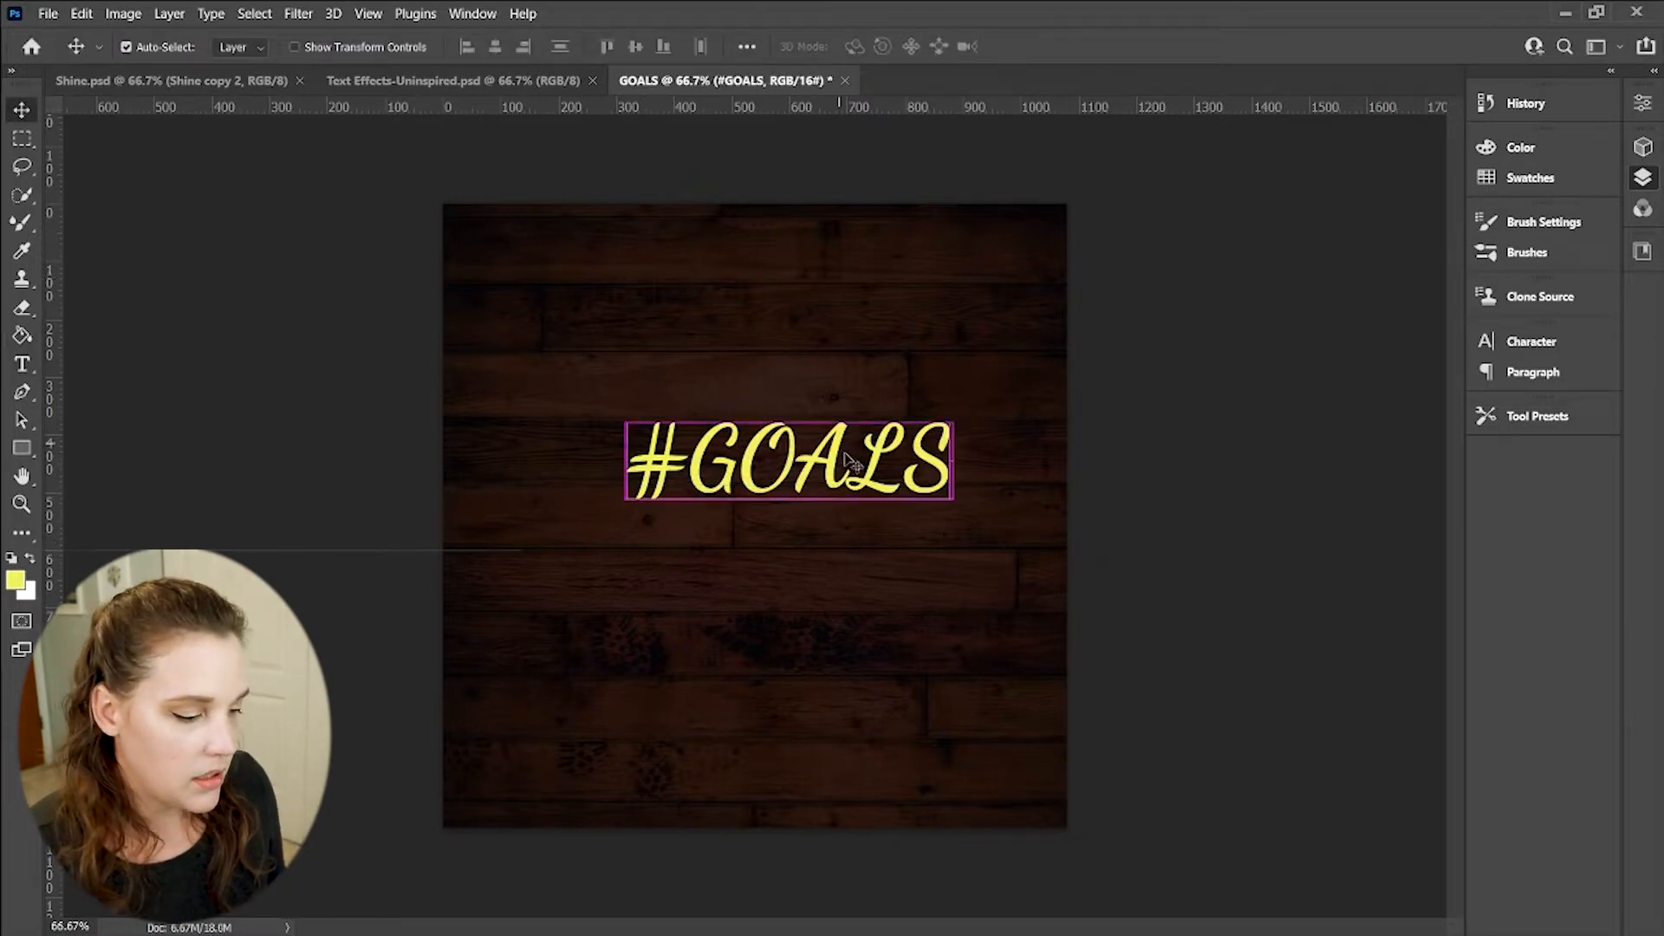
# Scale the #GOALS text up proportionally until it spans most of the canvas width, about 114 pt
pyautogui.hotkey('ctrl', 't')
pyautogui.moveTo(626, 504); pyautogui.dragTo(502, 548)
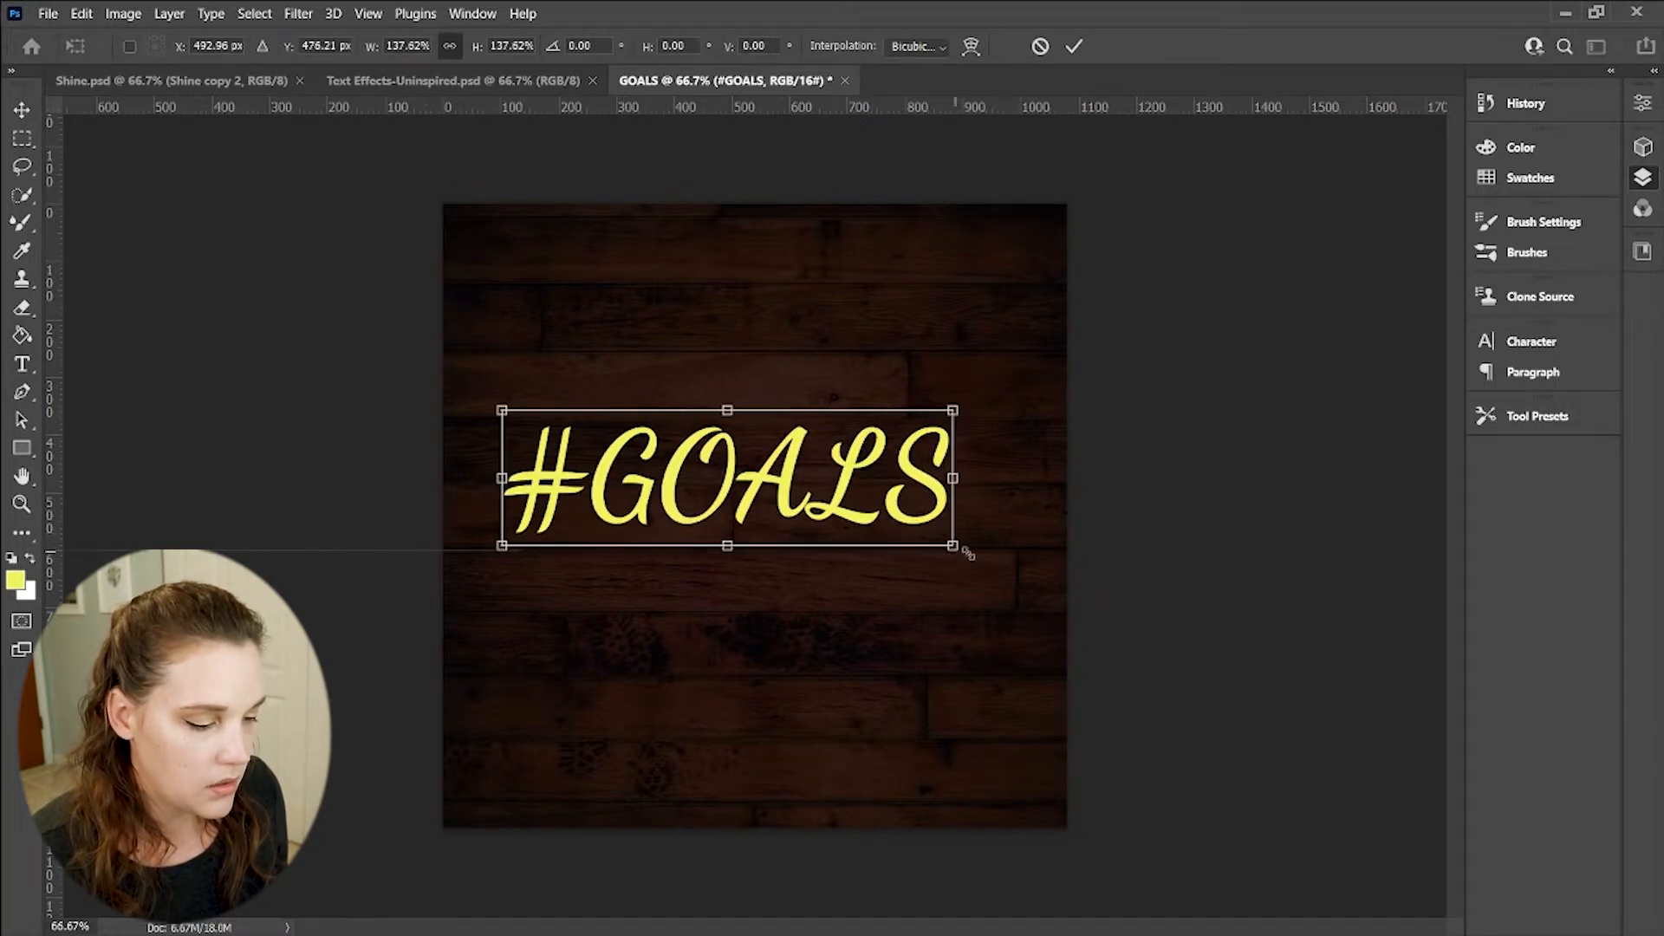
pyautogui.moveTo(966, 552); pyautogui.dragTo(1010, 587)
pyautogui.press('Return')
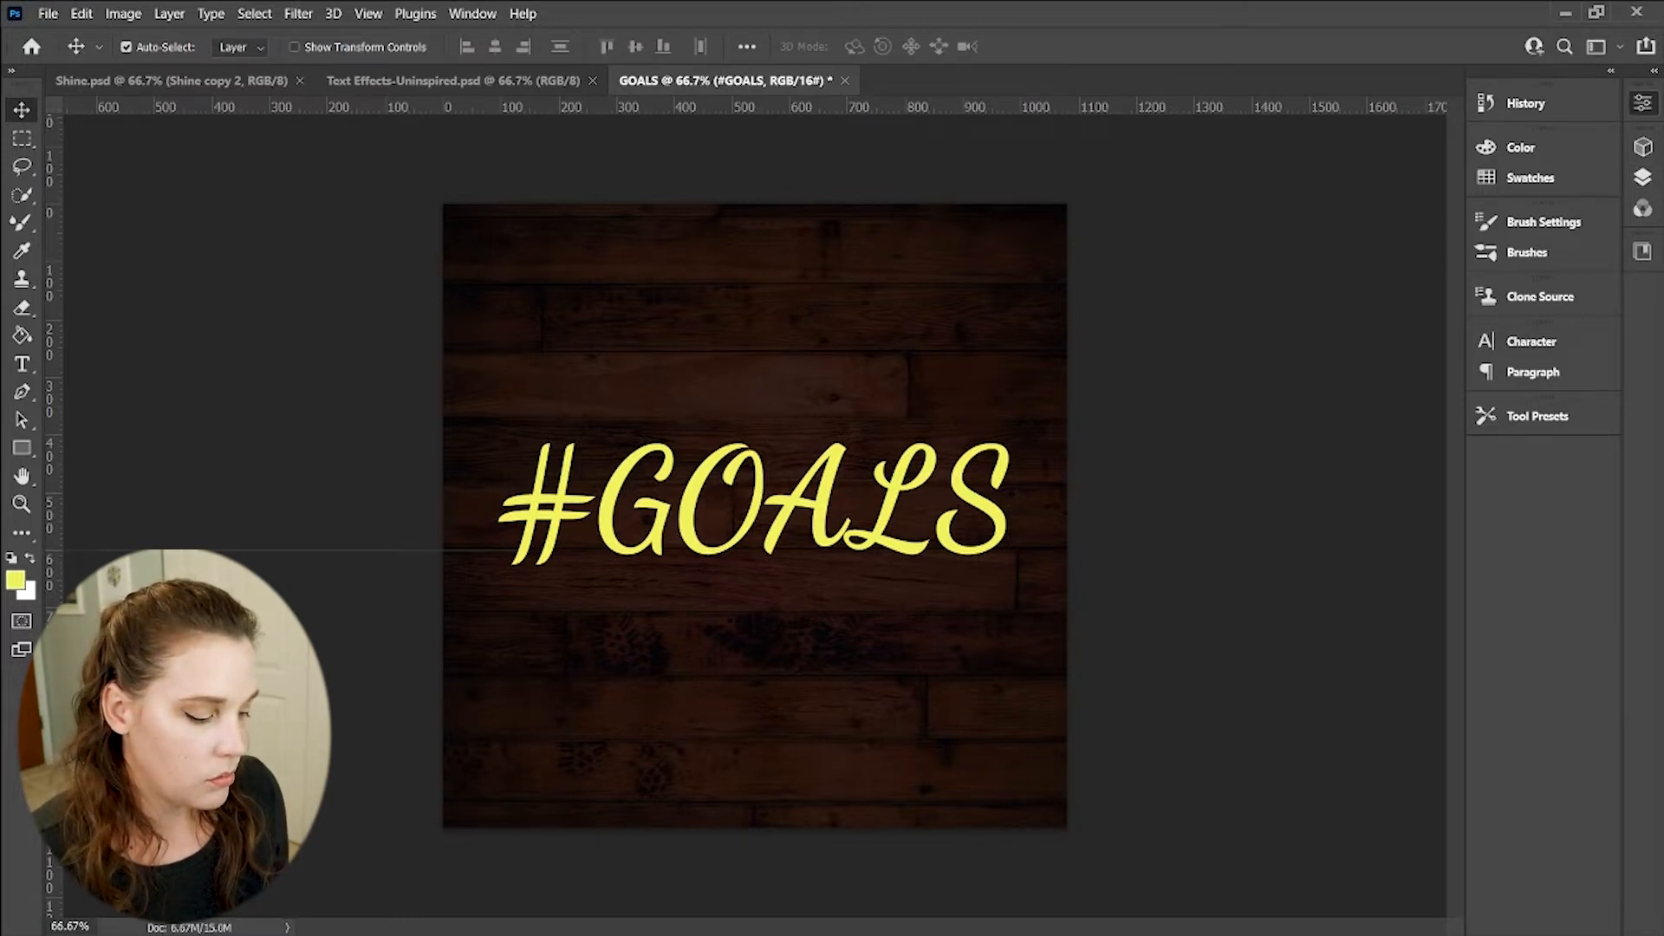
# Change the #GOALS text color to a bright, saturated hot pink
pyautogui.click(1643, 102)
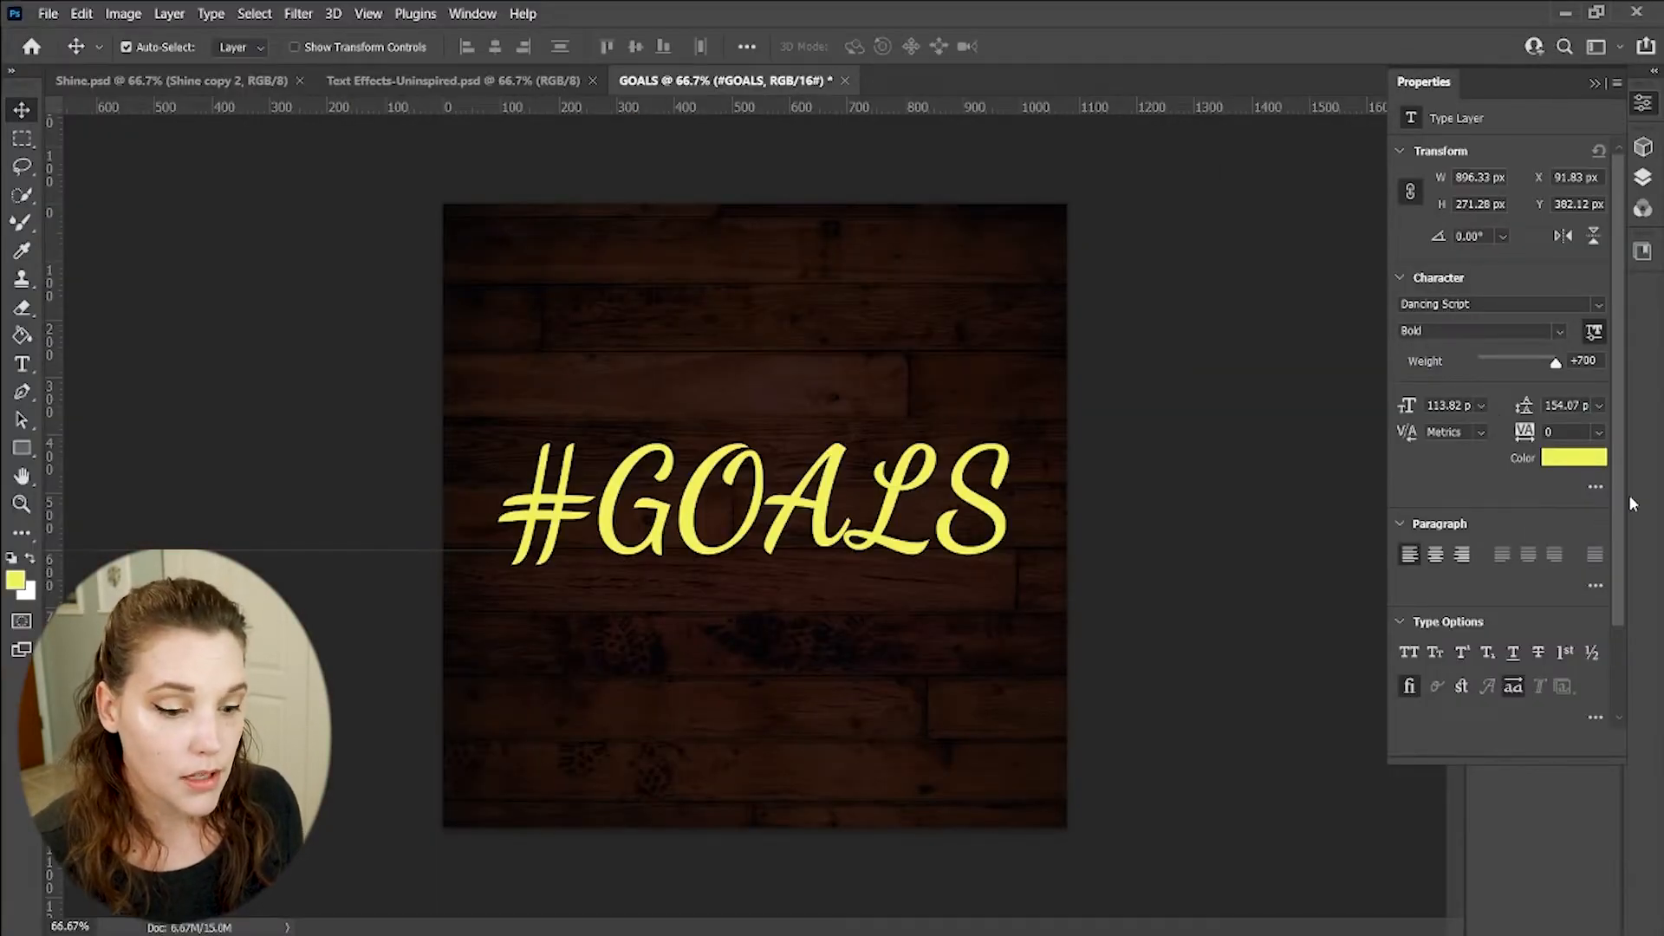
pyautogui.click(1591, 471)
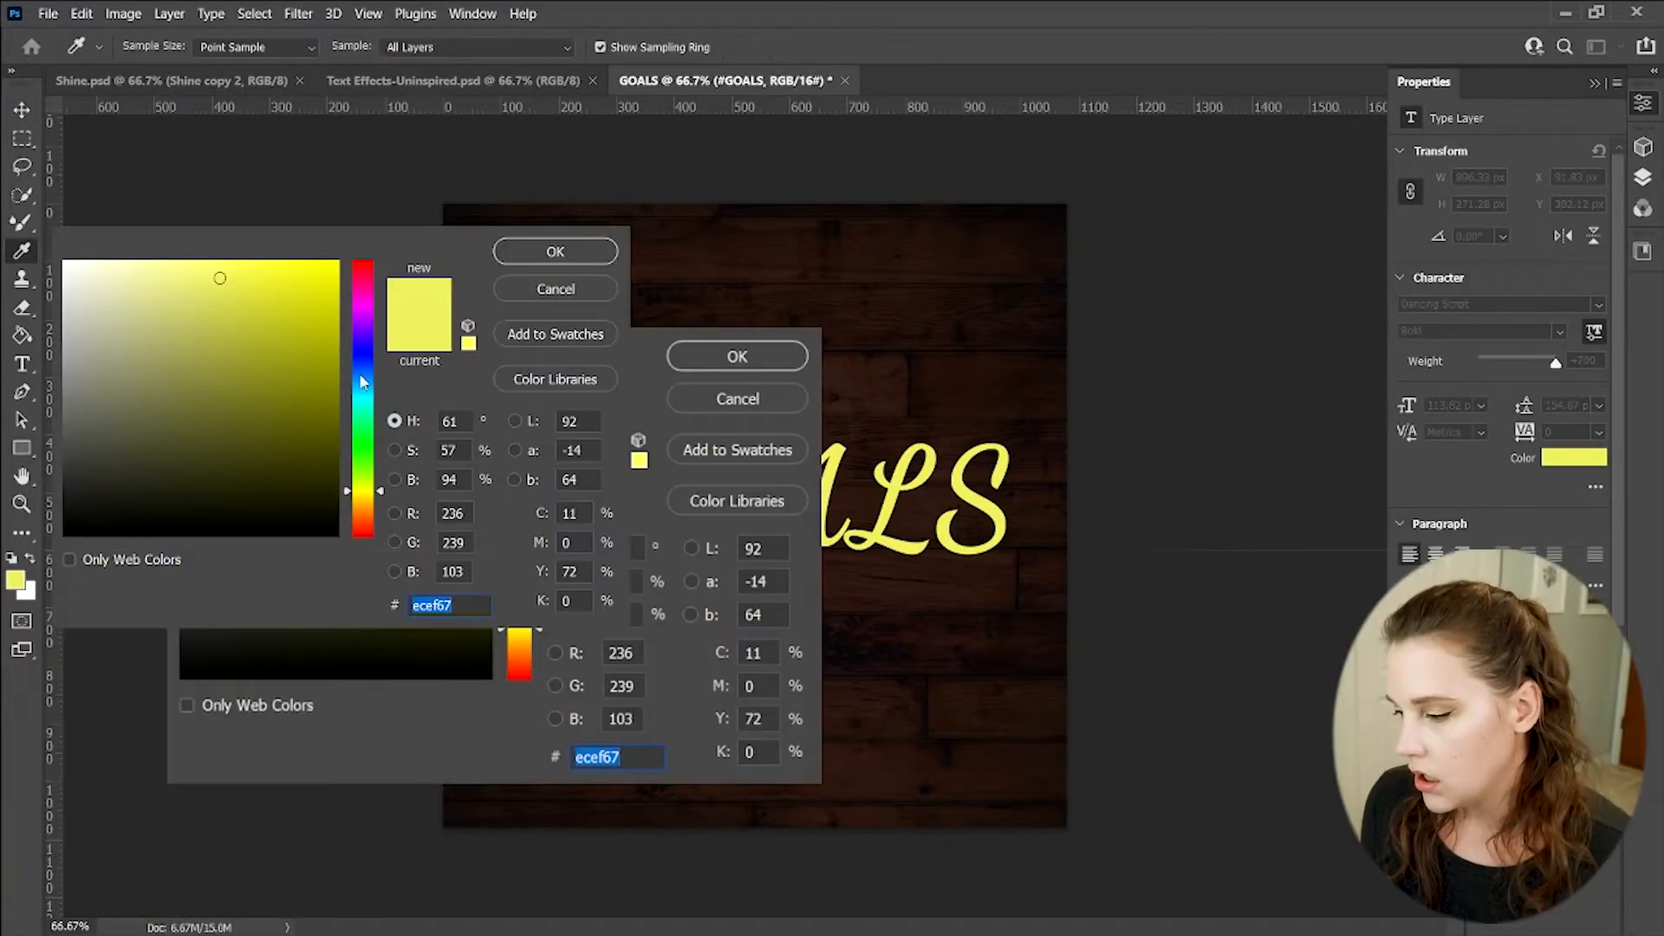
pyautogui.click(367, 290)
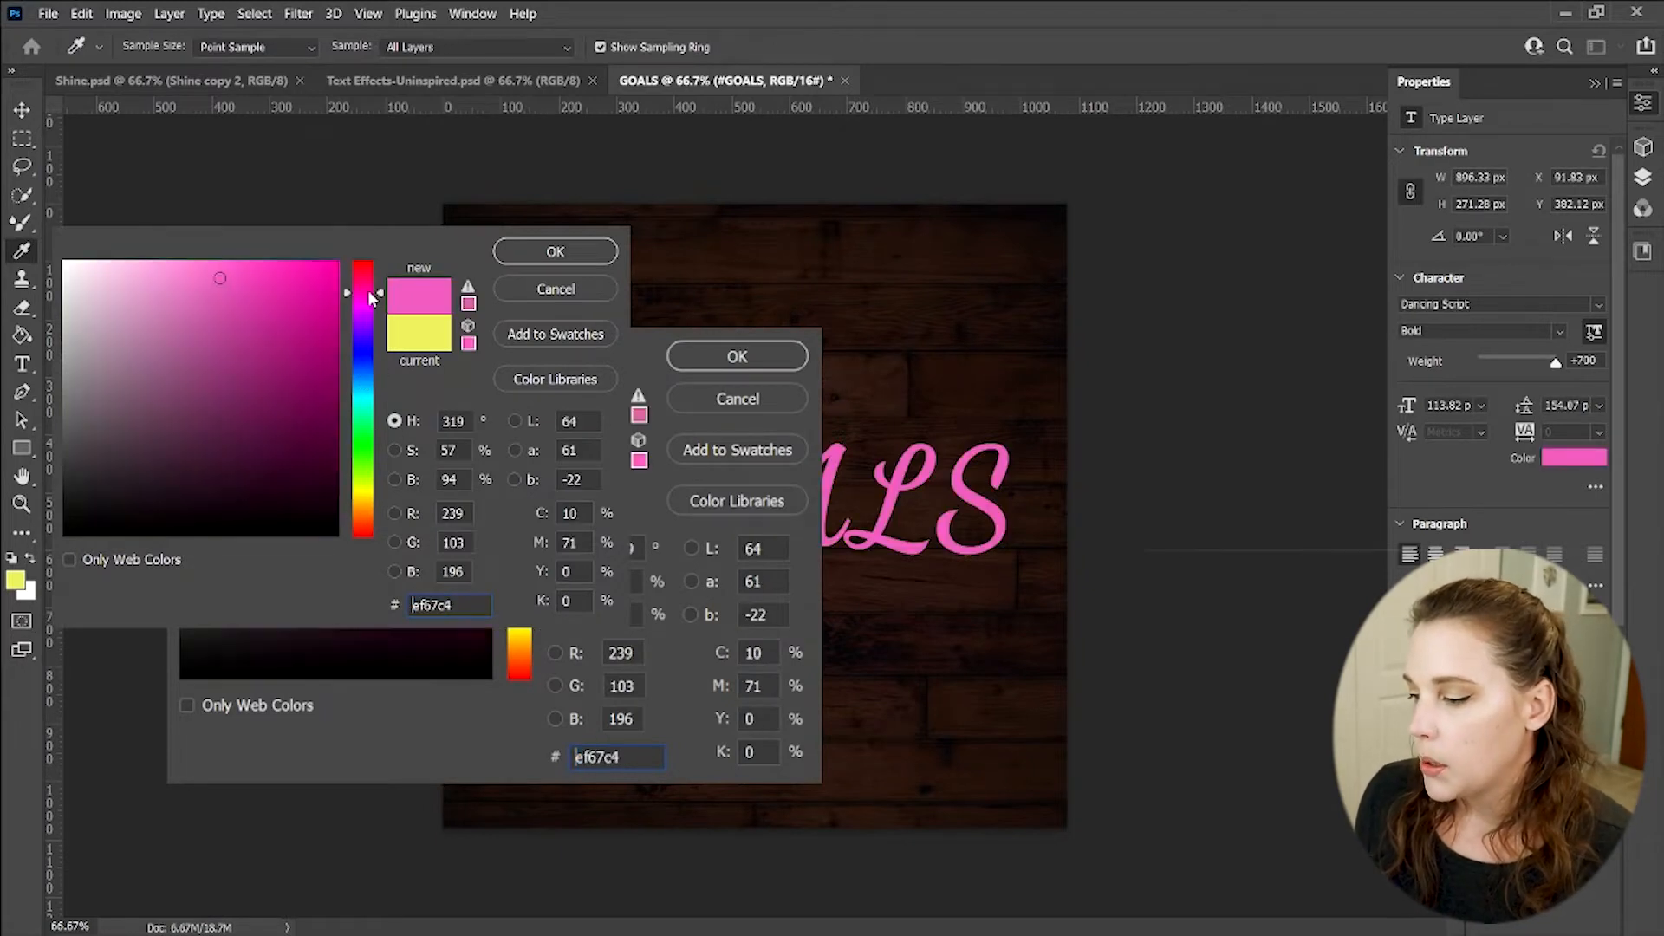
pyautogui.click(328, 266)
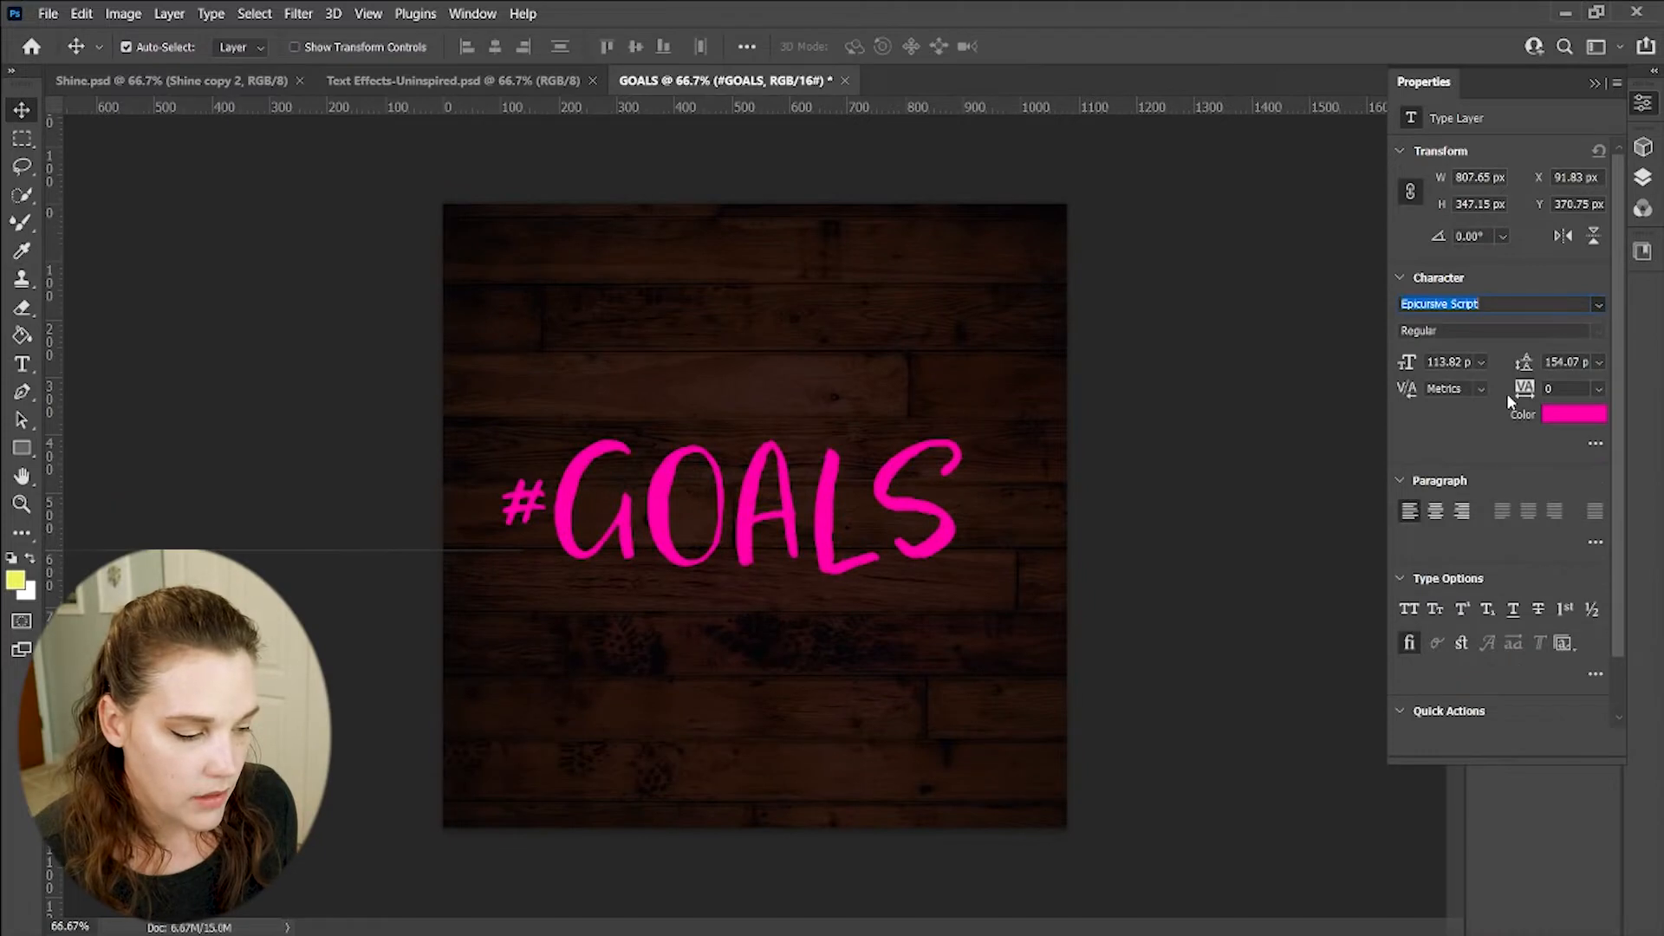
# Preview several fonts on the #GOALS text and set it to Arial Rounded MT Bold
pyautogui.press('Down')
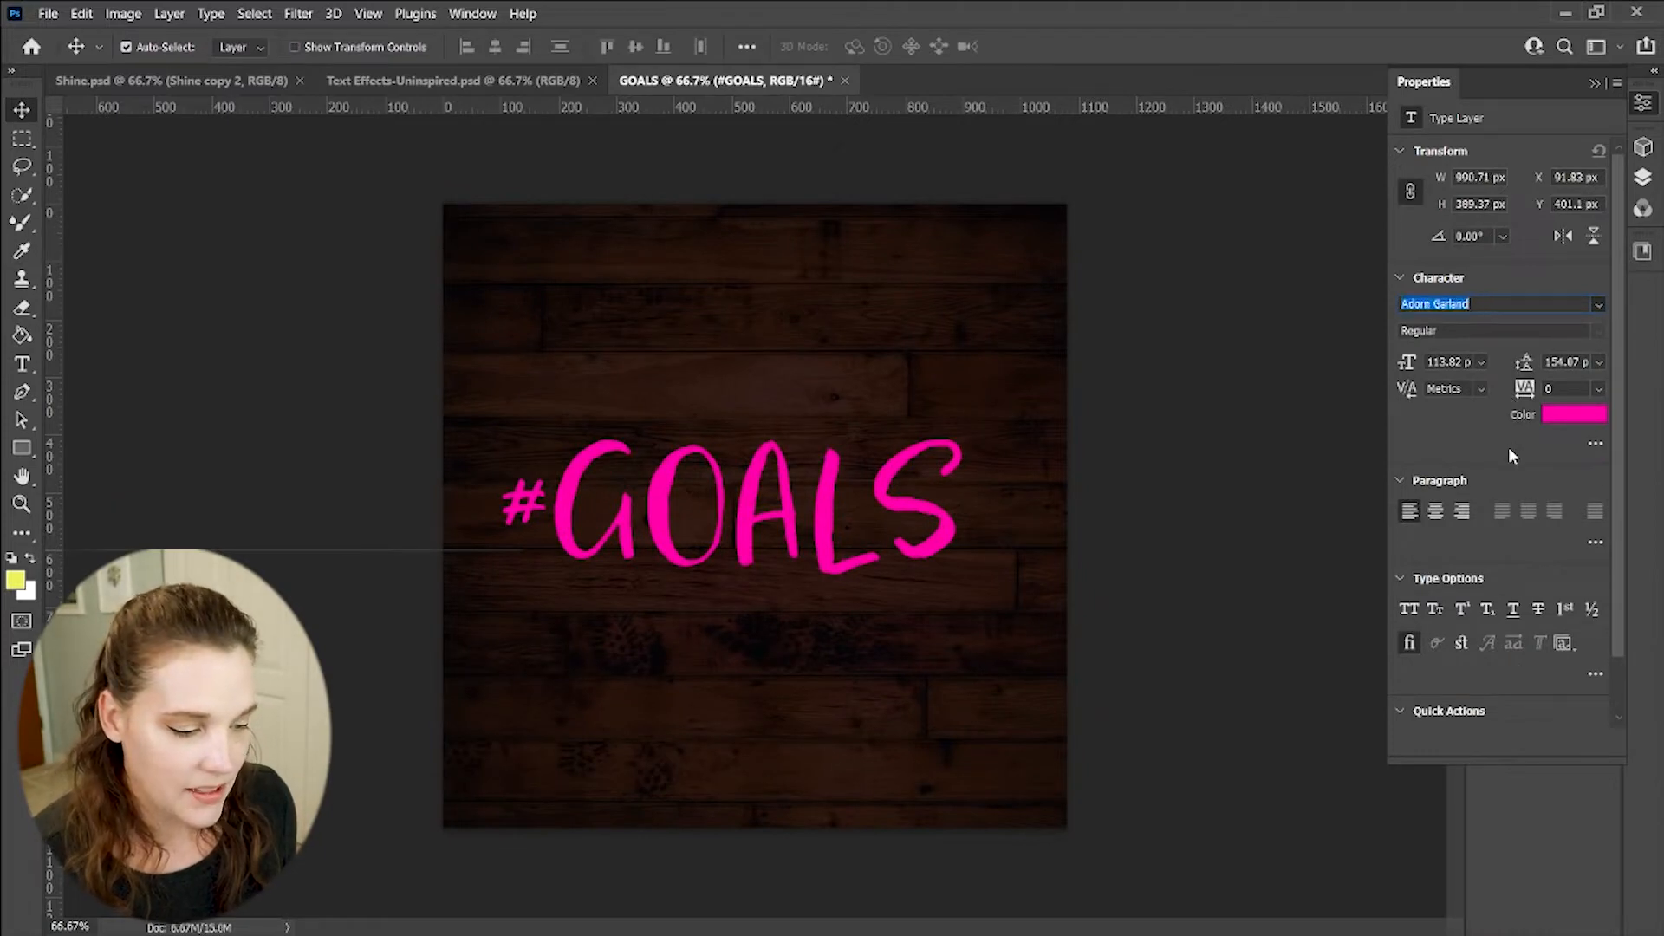
pyautogui.press('Down')
pyautogui.press('Up')
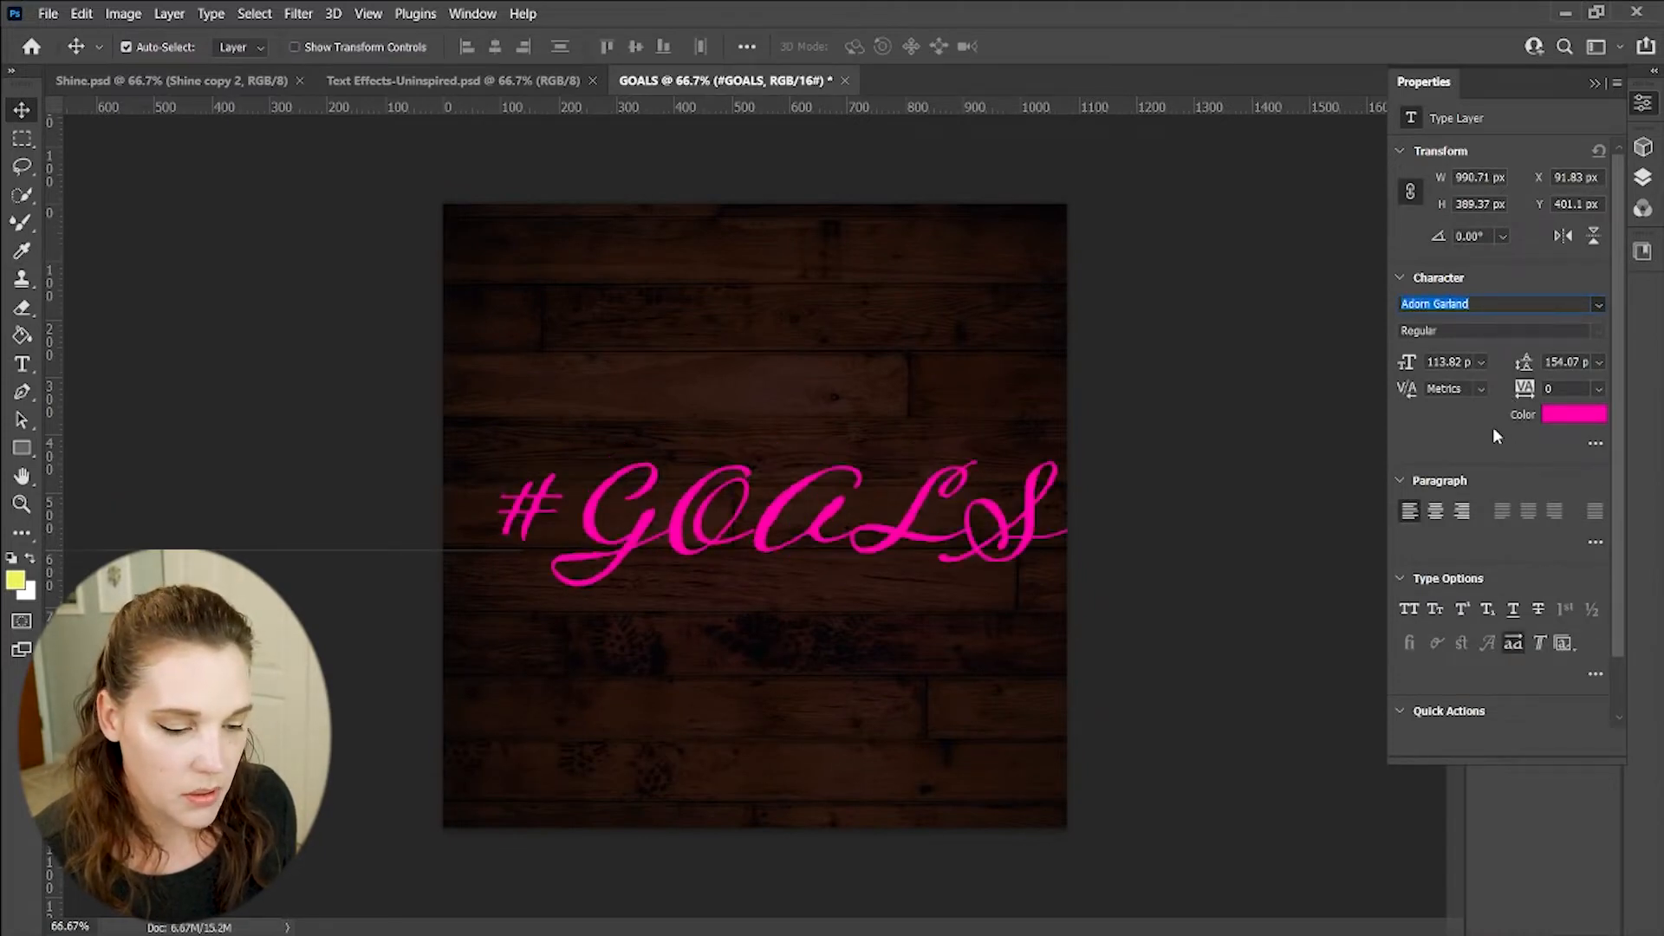
pyautogui.press('Down')
pyautogui.press('Down')
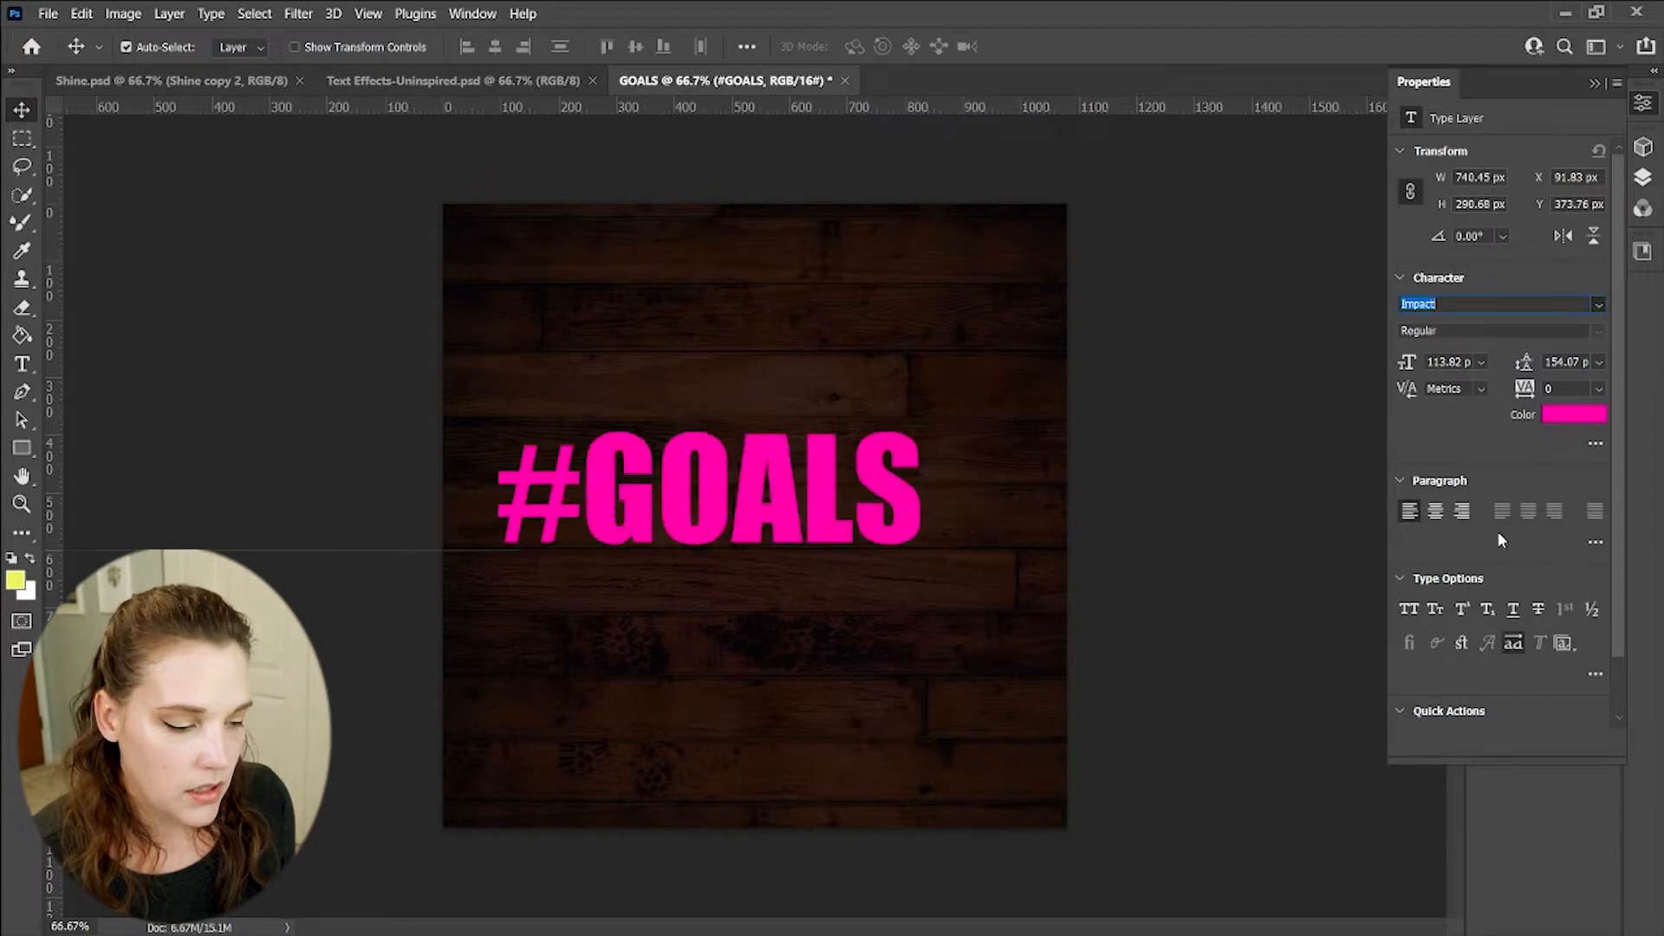
pyautogui.press('Down')
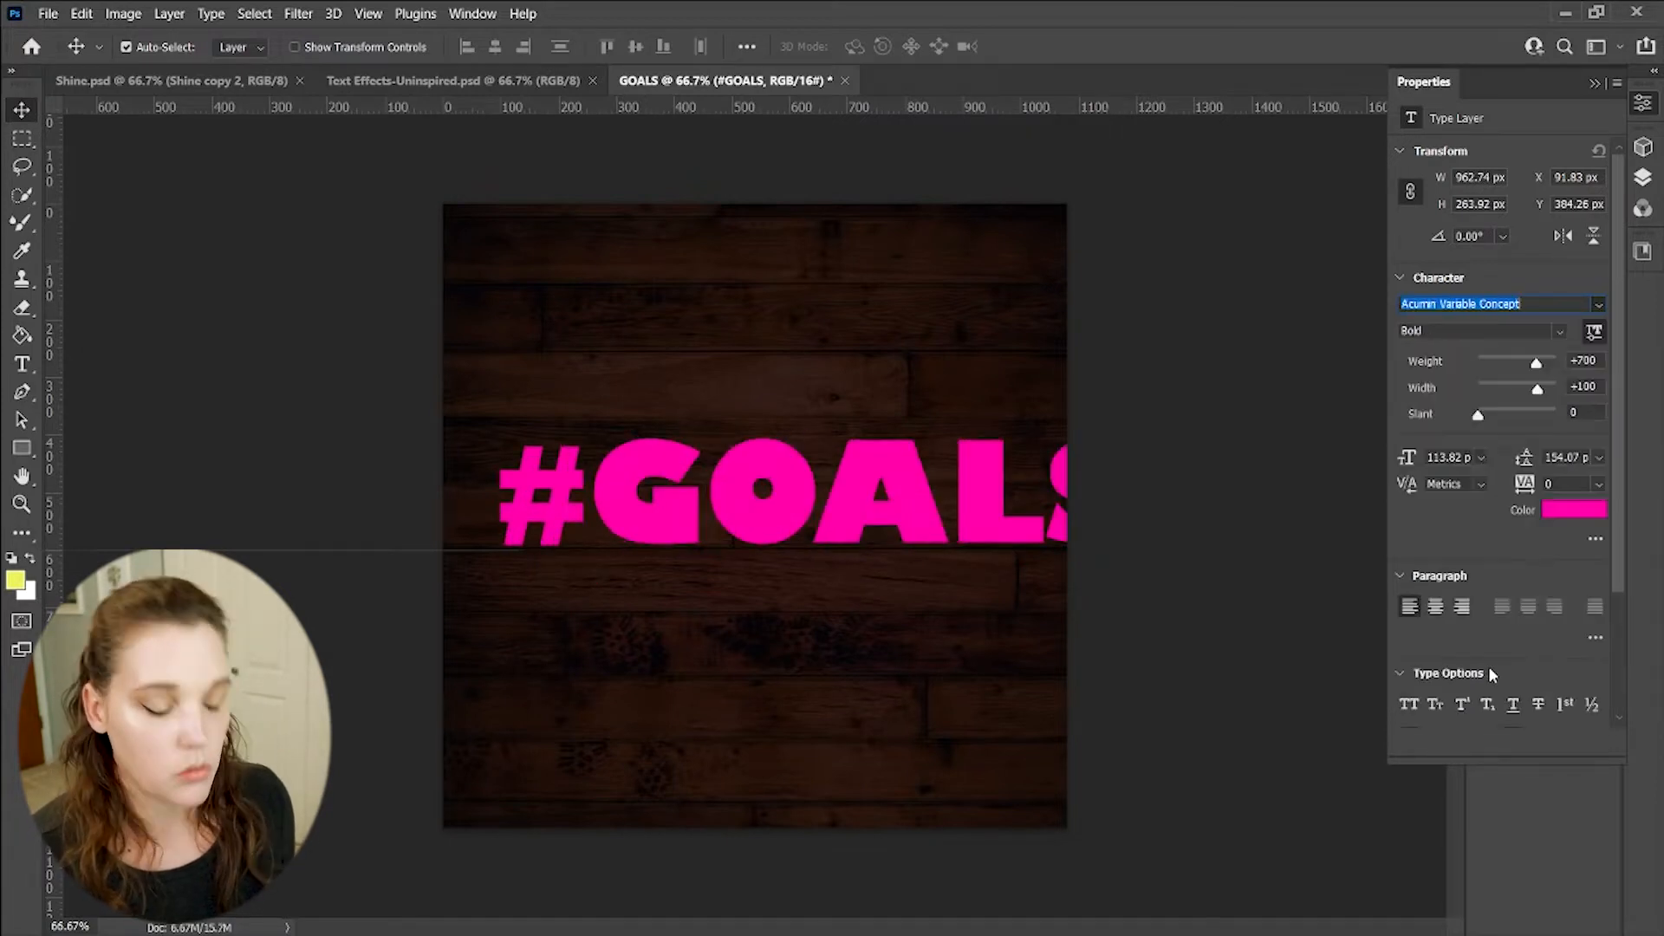
pyautogui.press('Up')
pyautogui.press('Up')
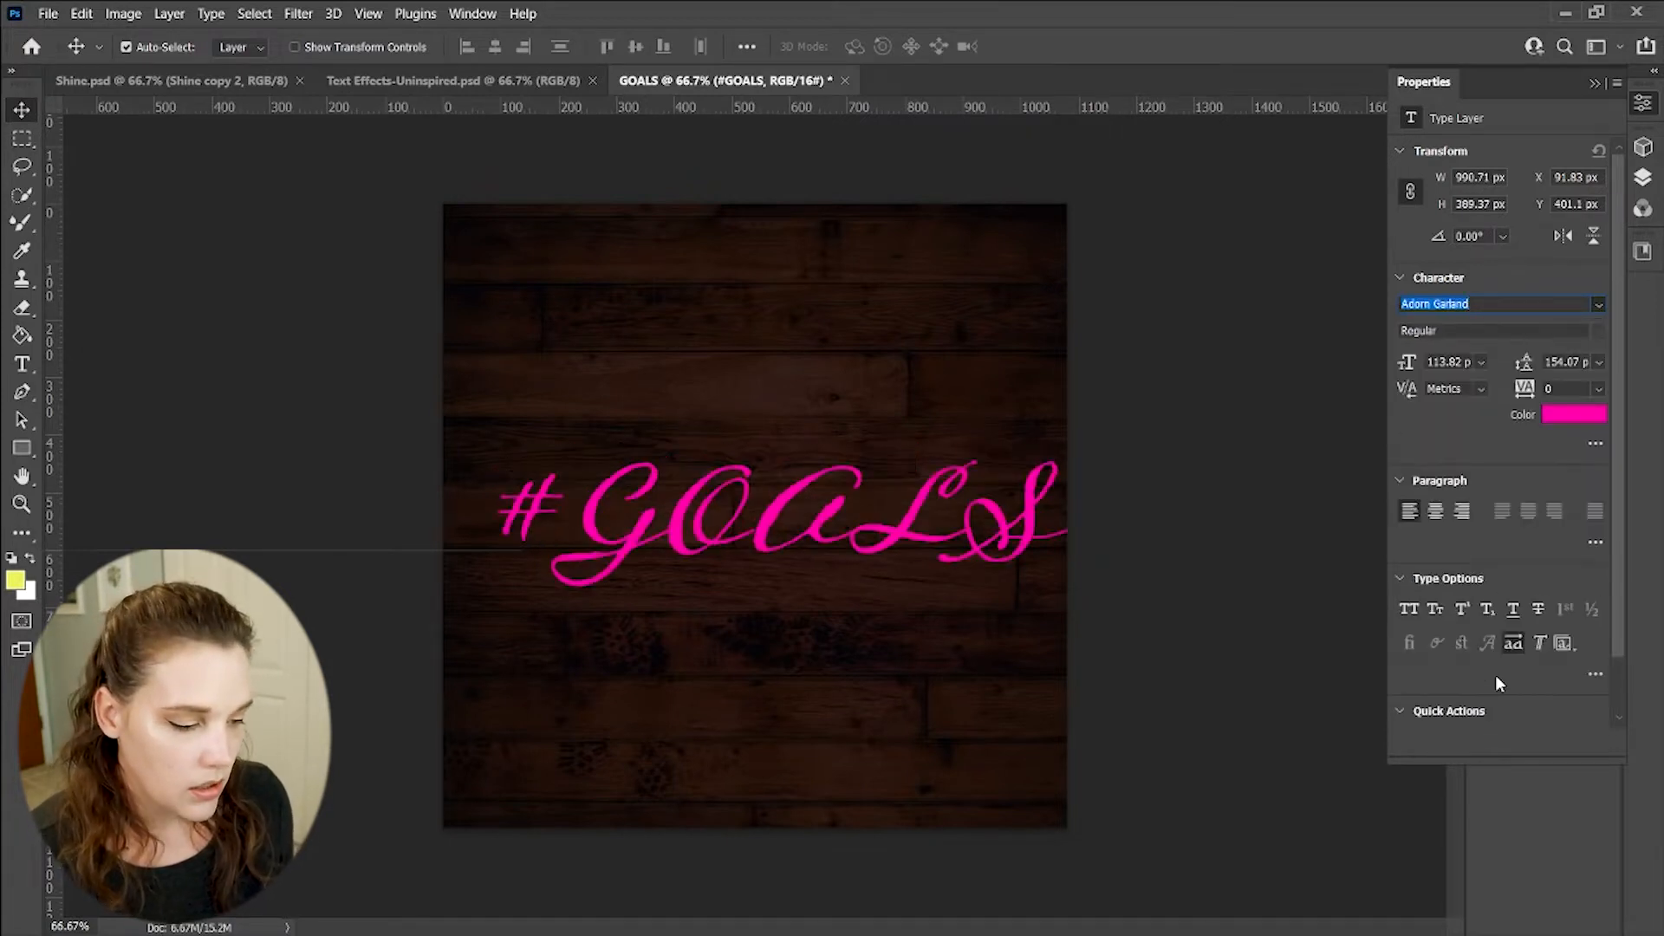
pyautogui.press('Down')
pyautogui.press('Down')
pyautogui.press('Down')
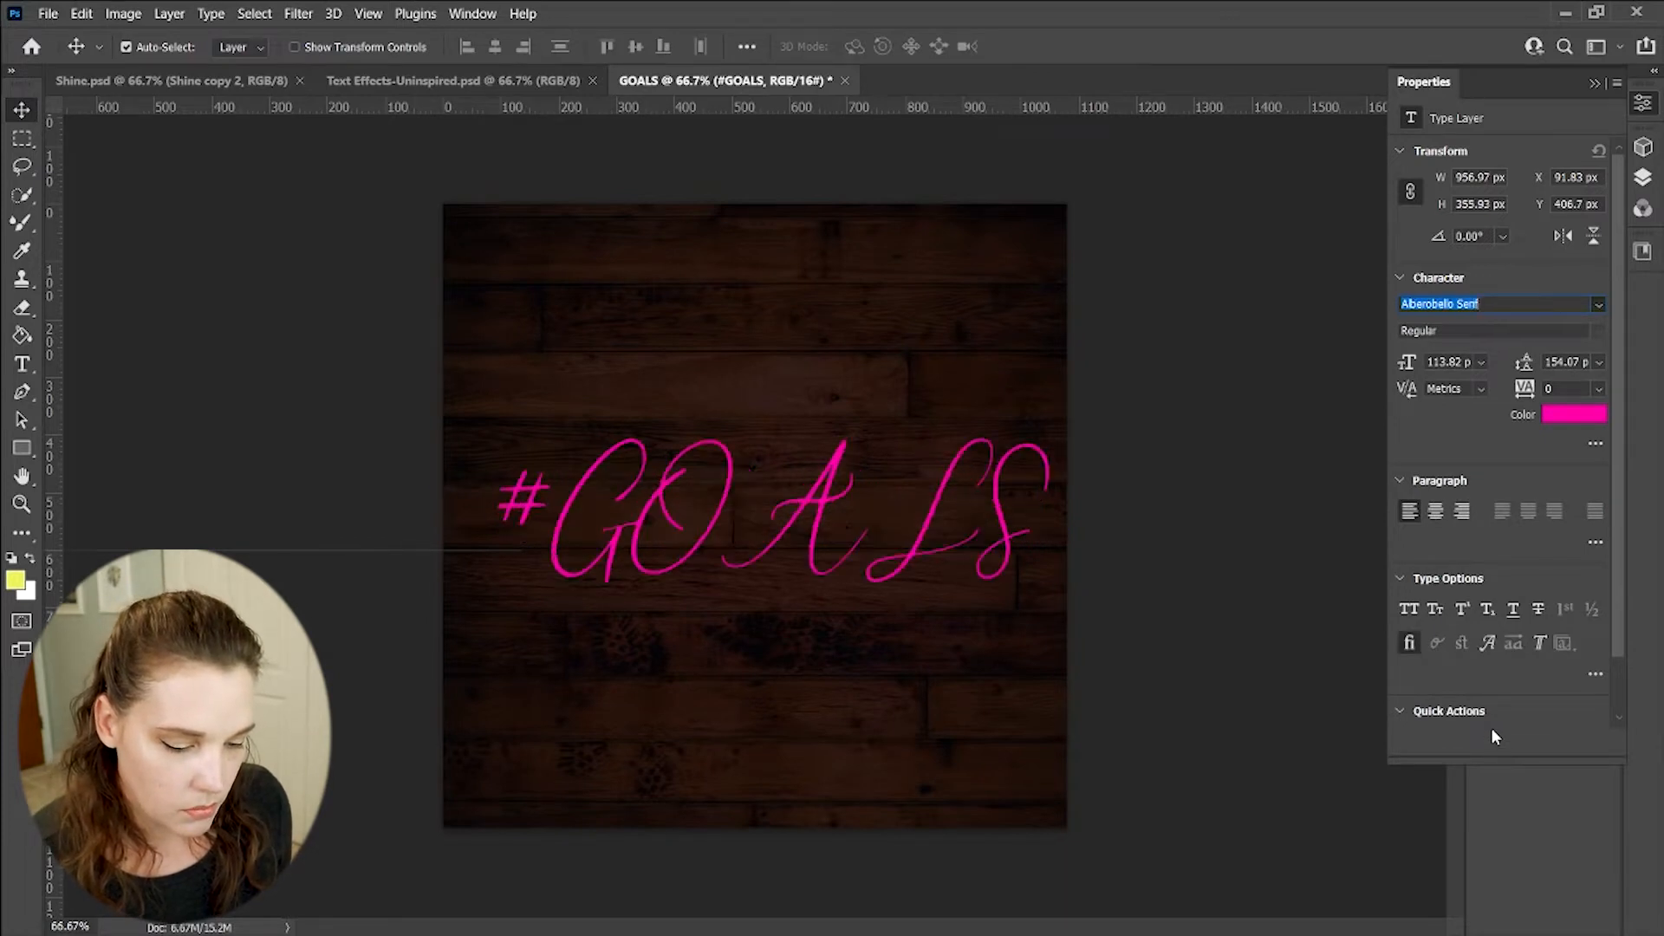
pyautogui.press('Up')
pyautogui.press('Up')
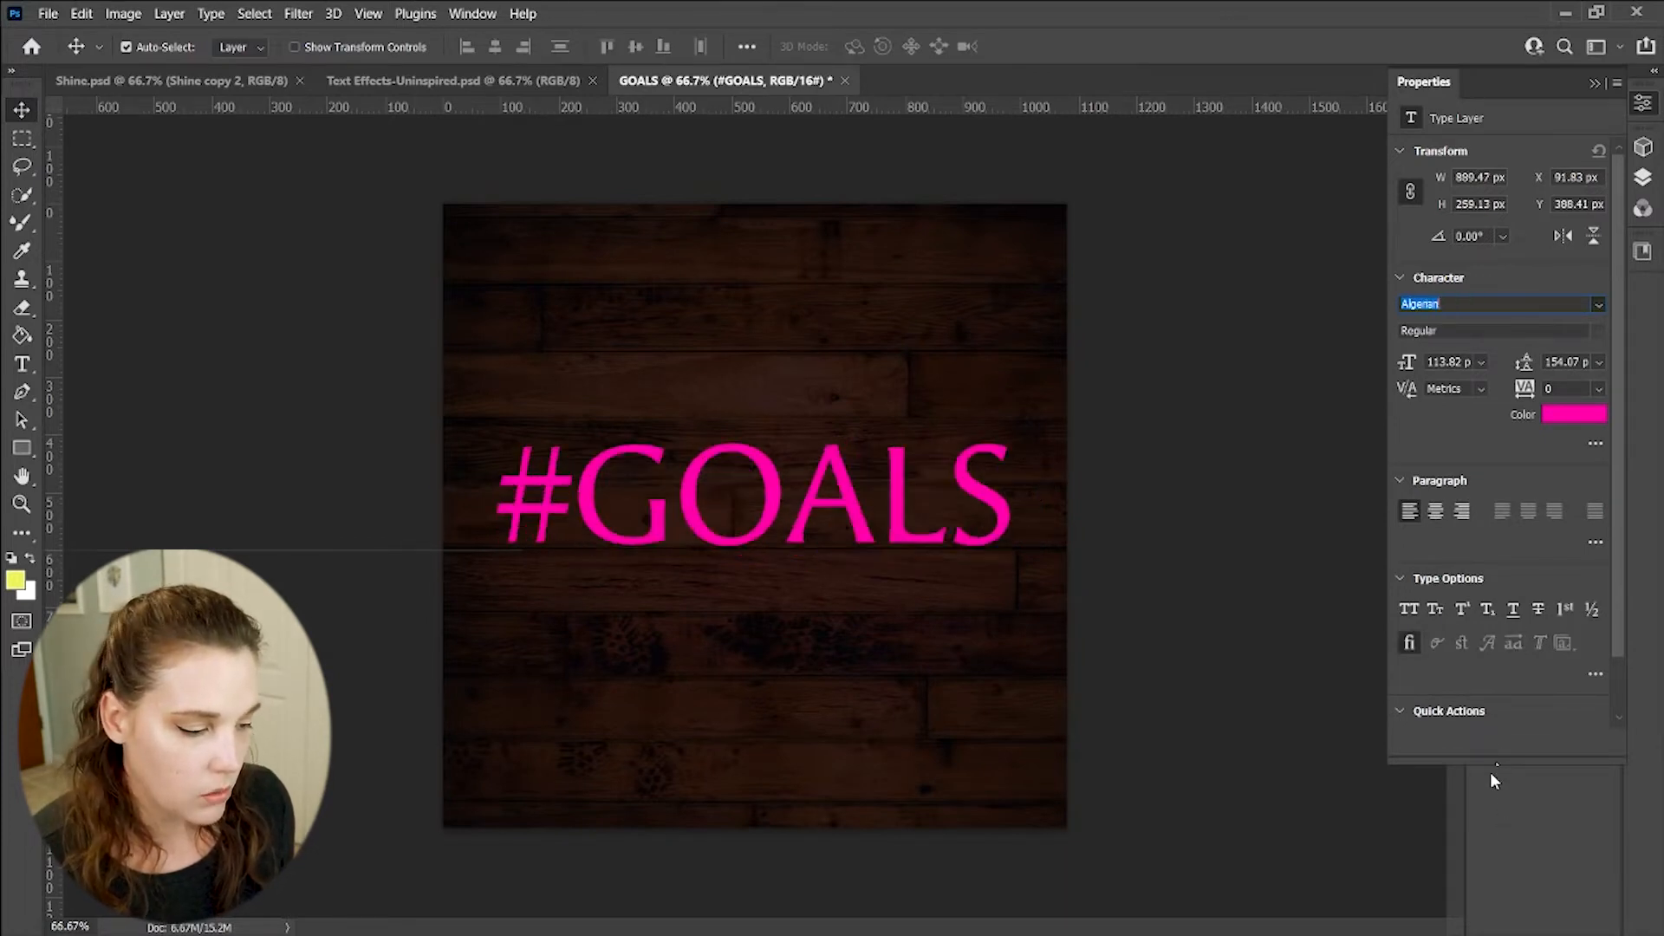
pyautogui.press('Up')
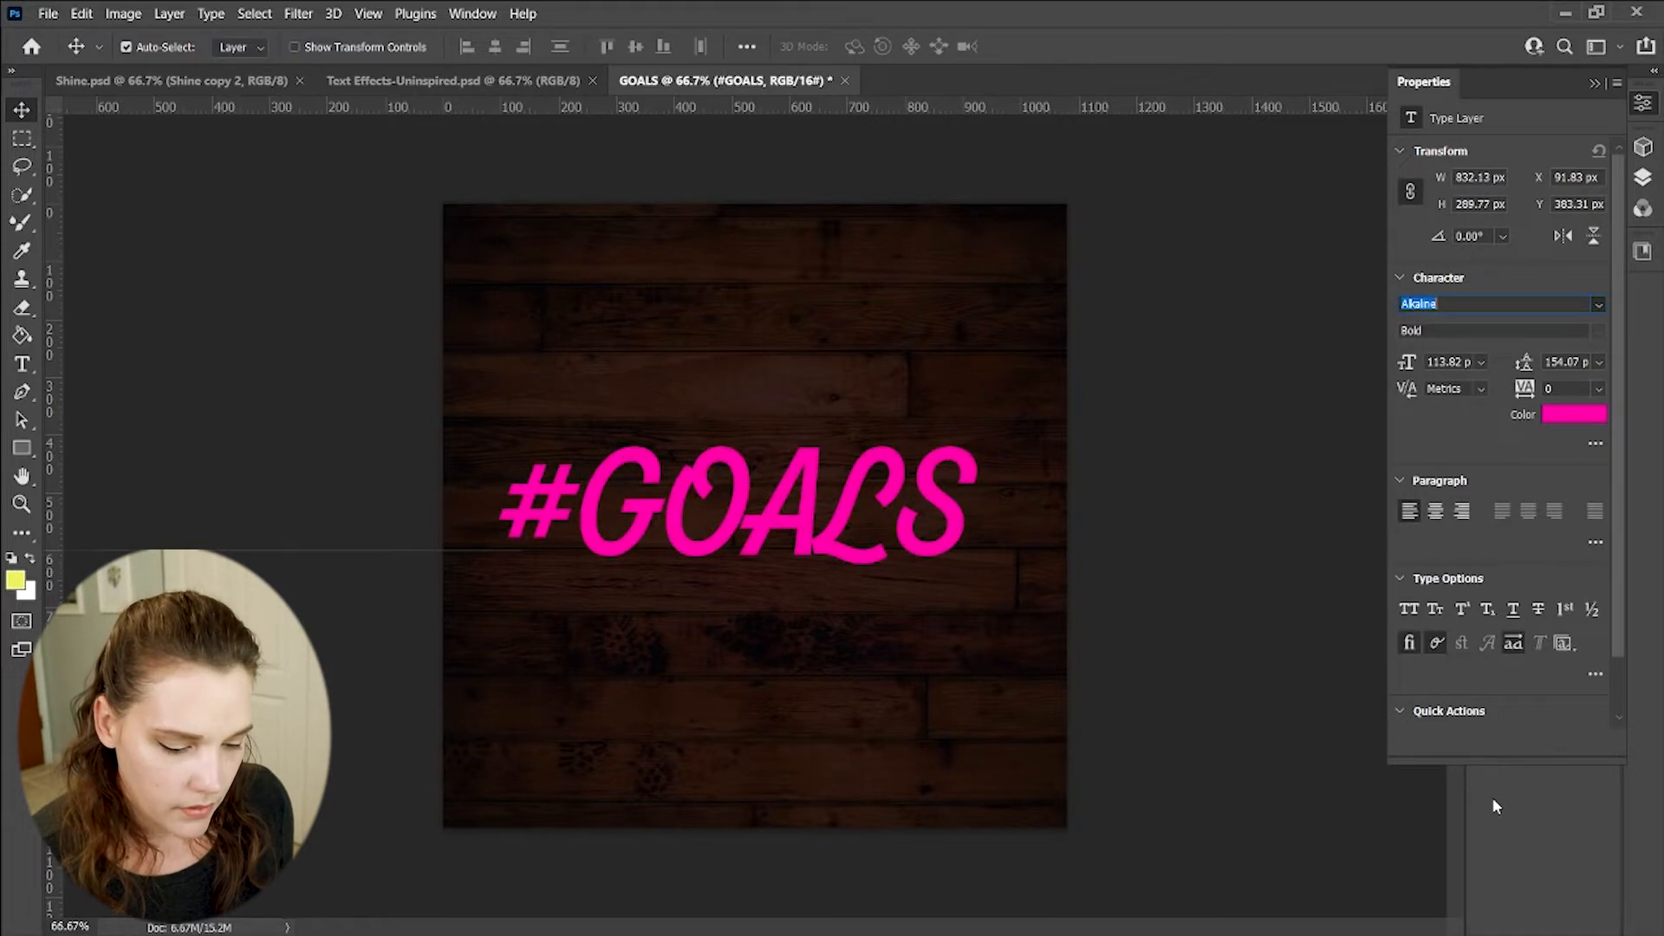
pyautogui.press('Down')
pyautogui.press('Down')
pyautogui.press('Down')
pyautogui.press('Down')
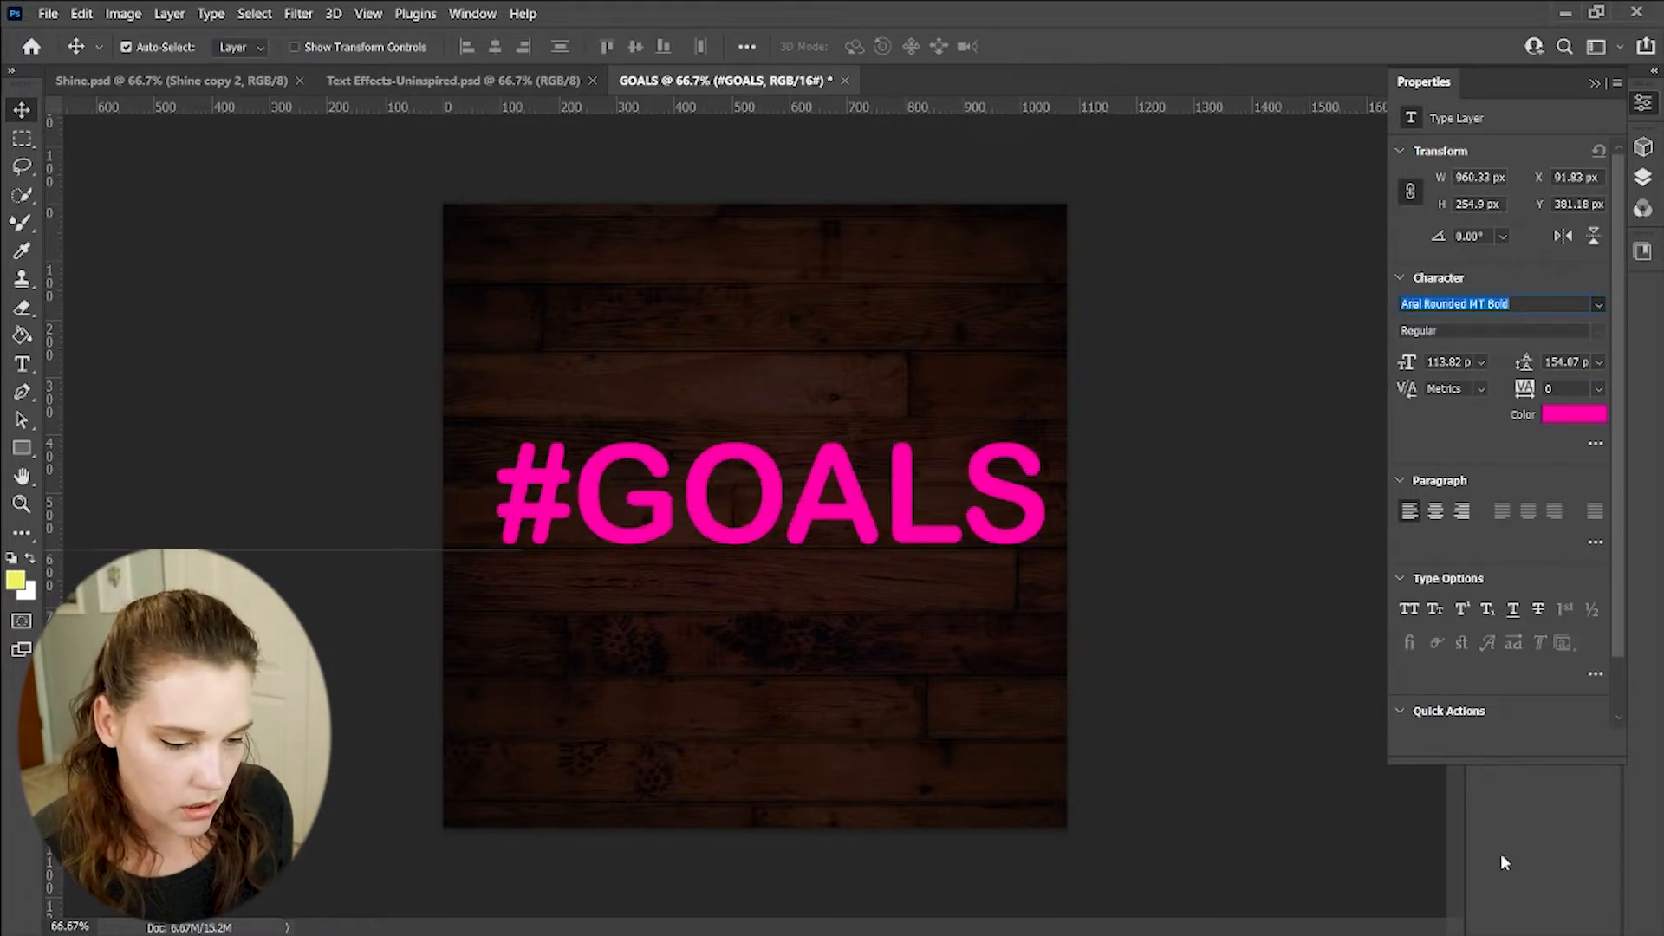
pyautogui.press('Return')
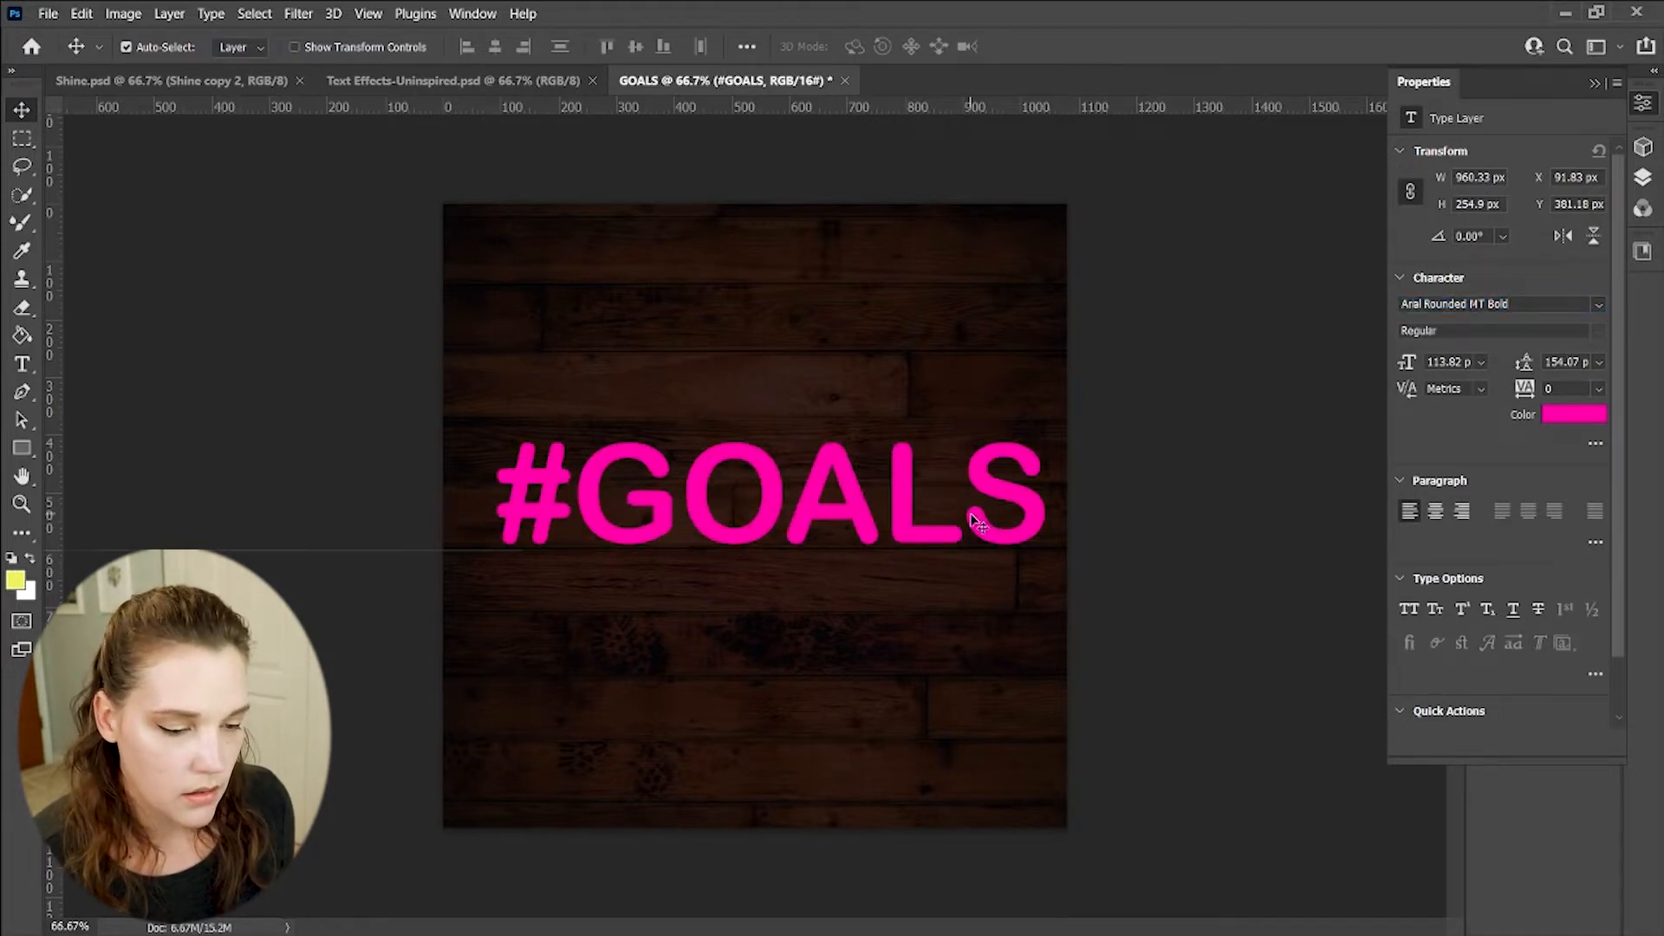
# Set the #GOALS text size to 110 pt and center the text on the canvas
pyautogui.moveTo(751, 528); pyautogui.dragTo(748, 549)
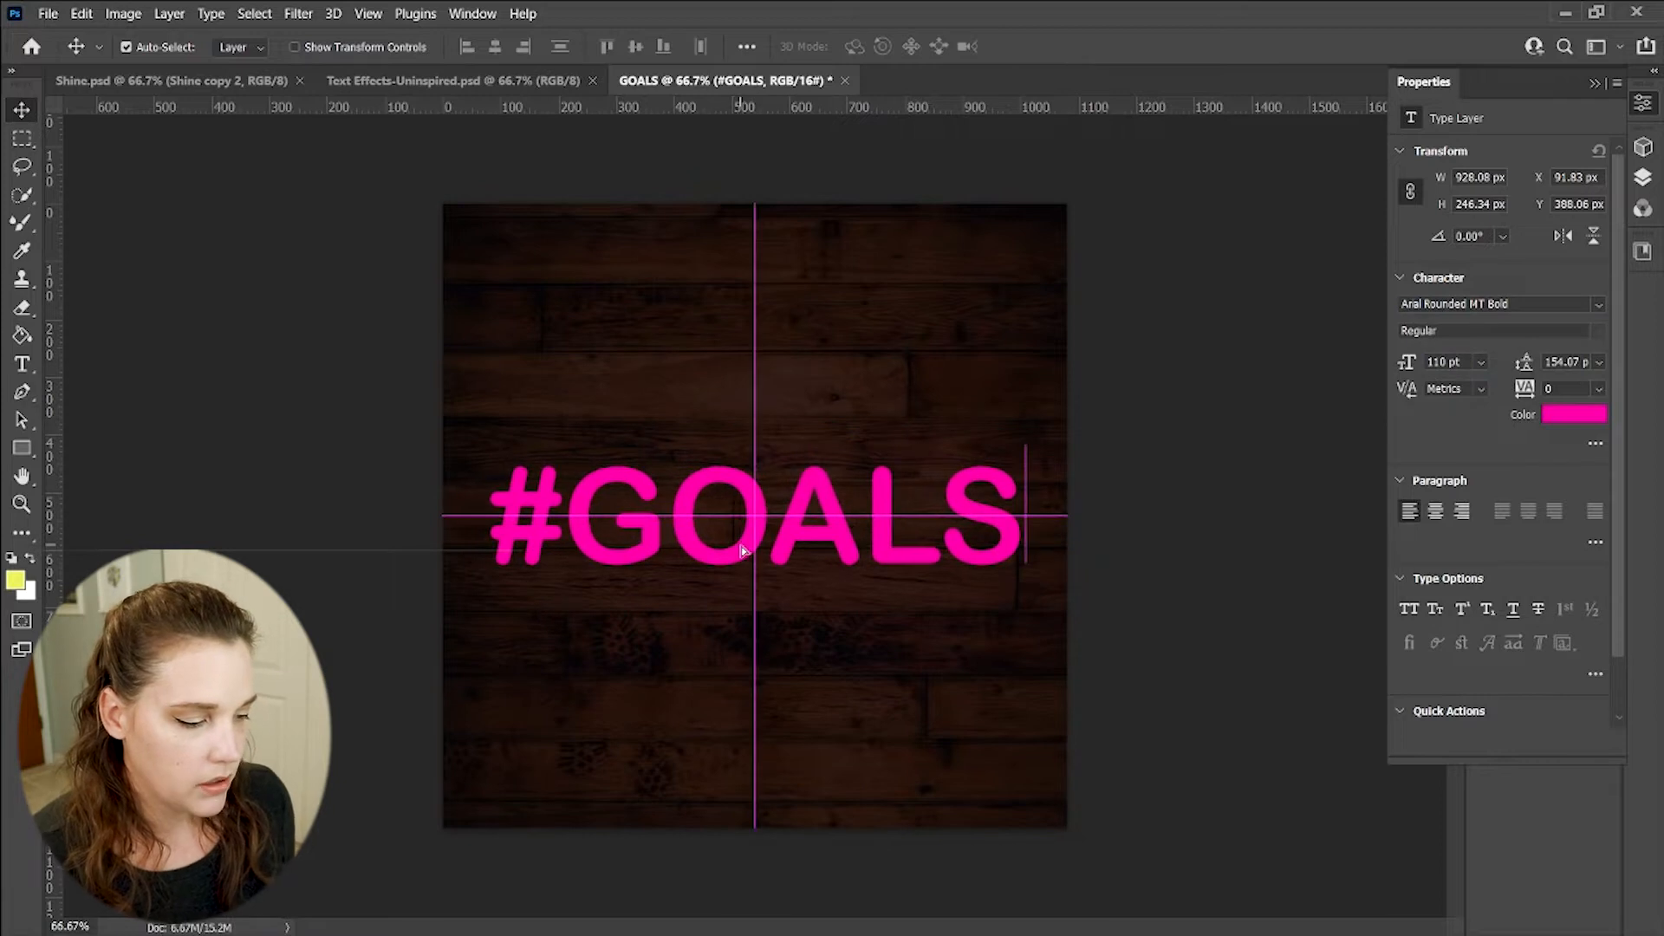
pyautogui.click(1166, 545)
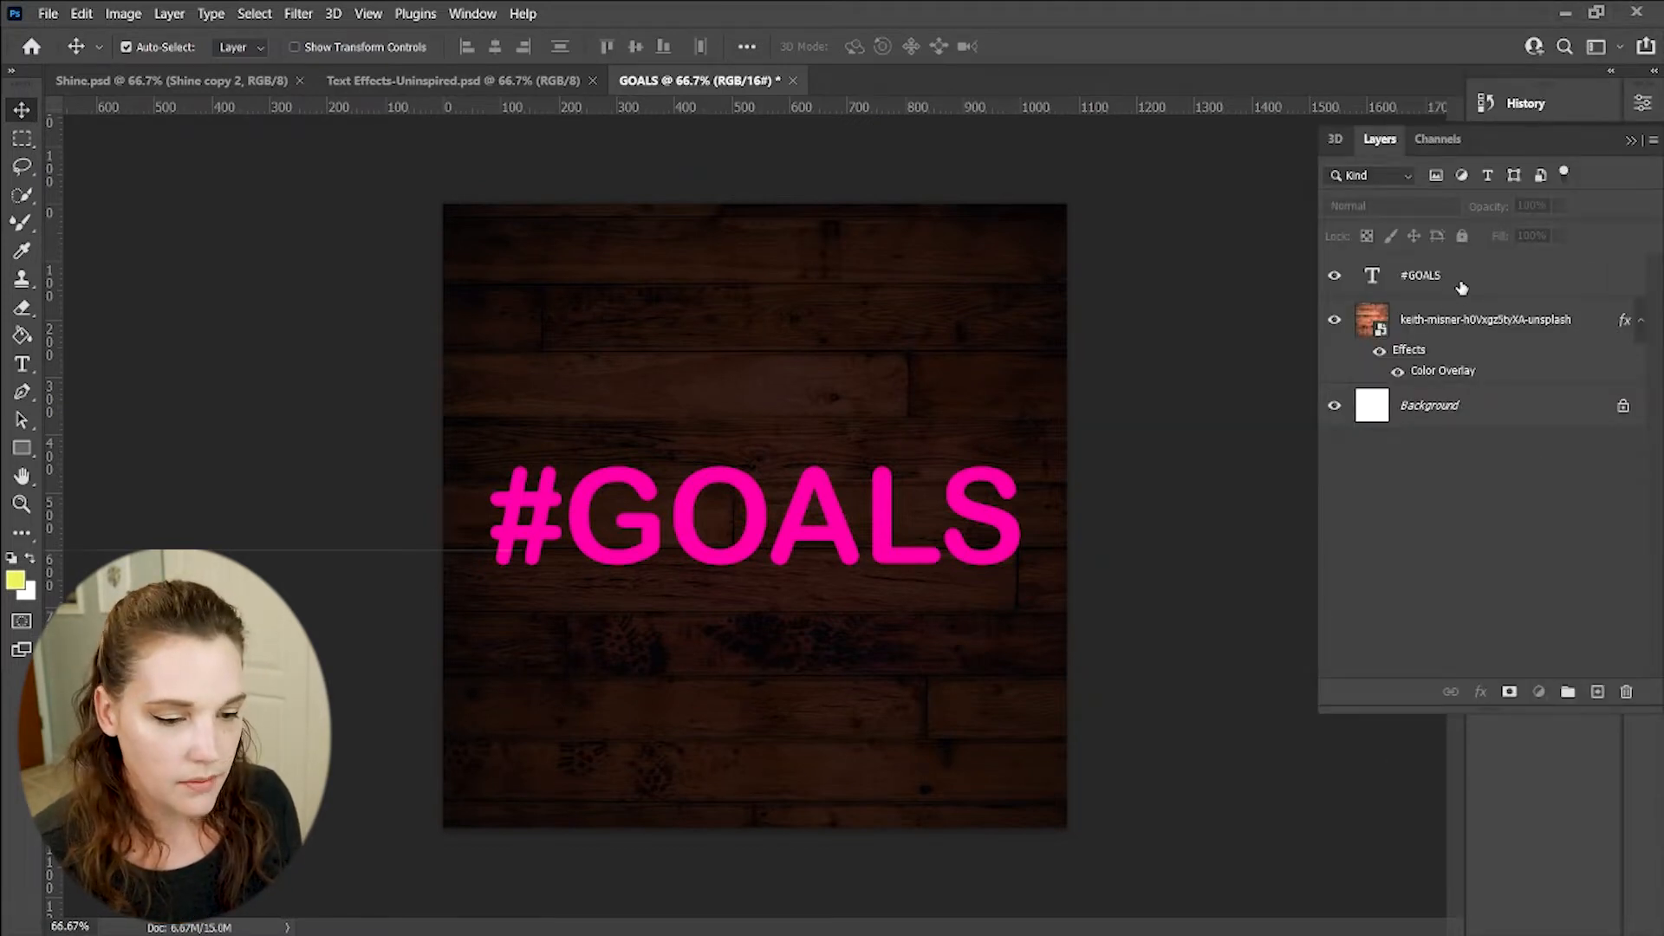
# Duplicate the #GOALS text layer within the same document as "#GOALS copy"
pyautogui.click(1494, 293)
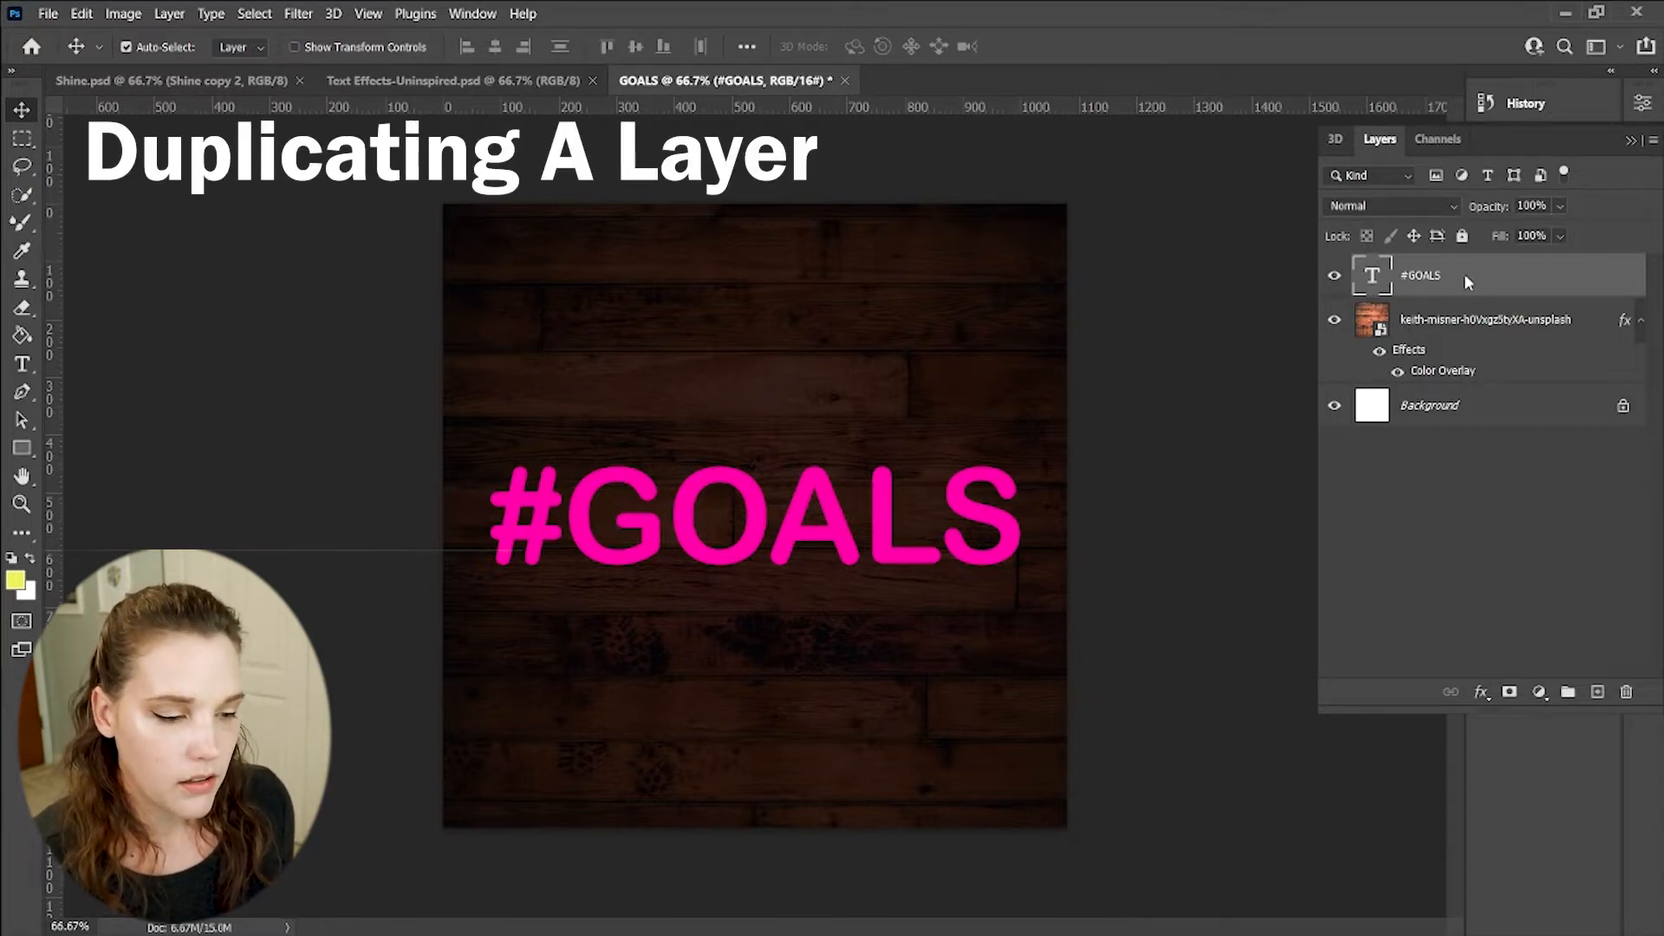
pyautogui.click(1255, 111)
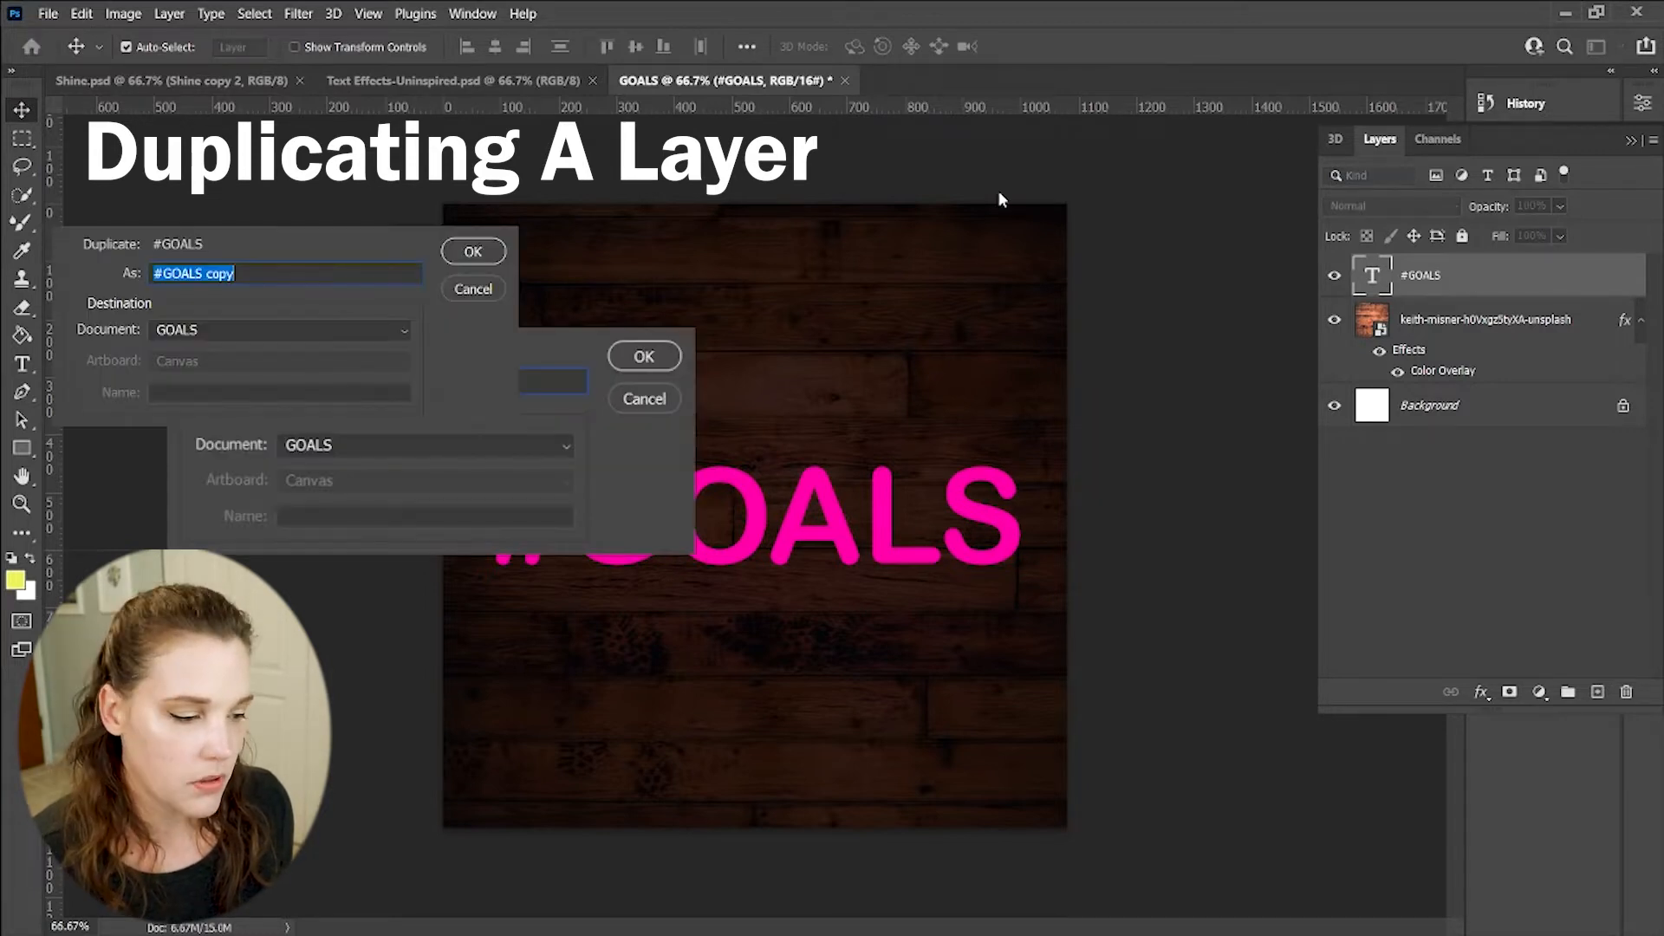
pyautogui.click(1017, 258)
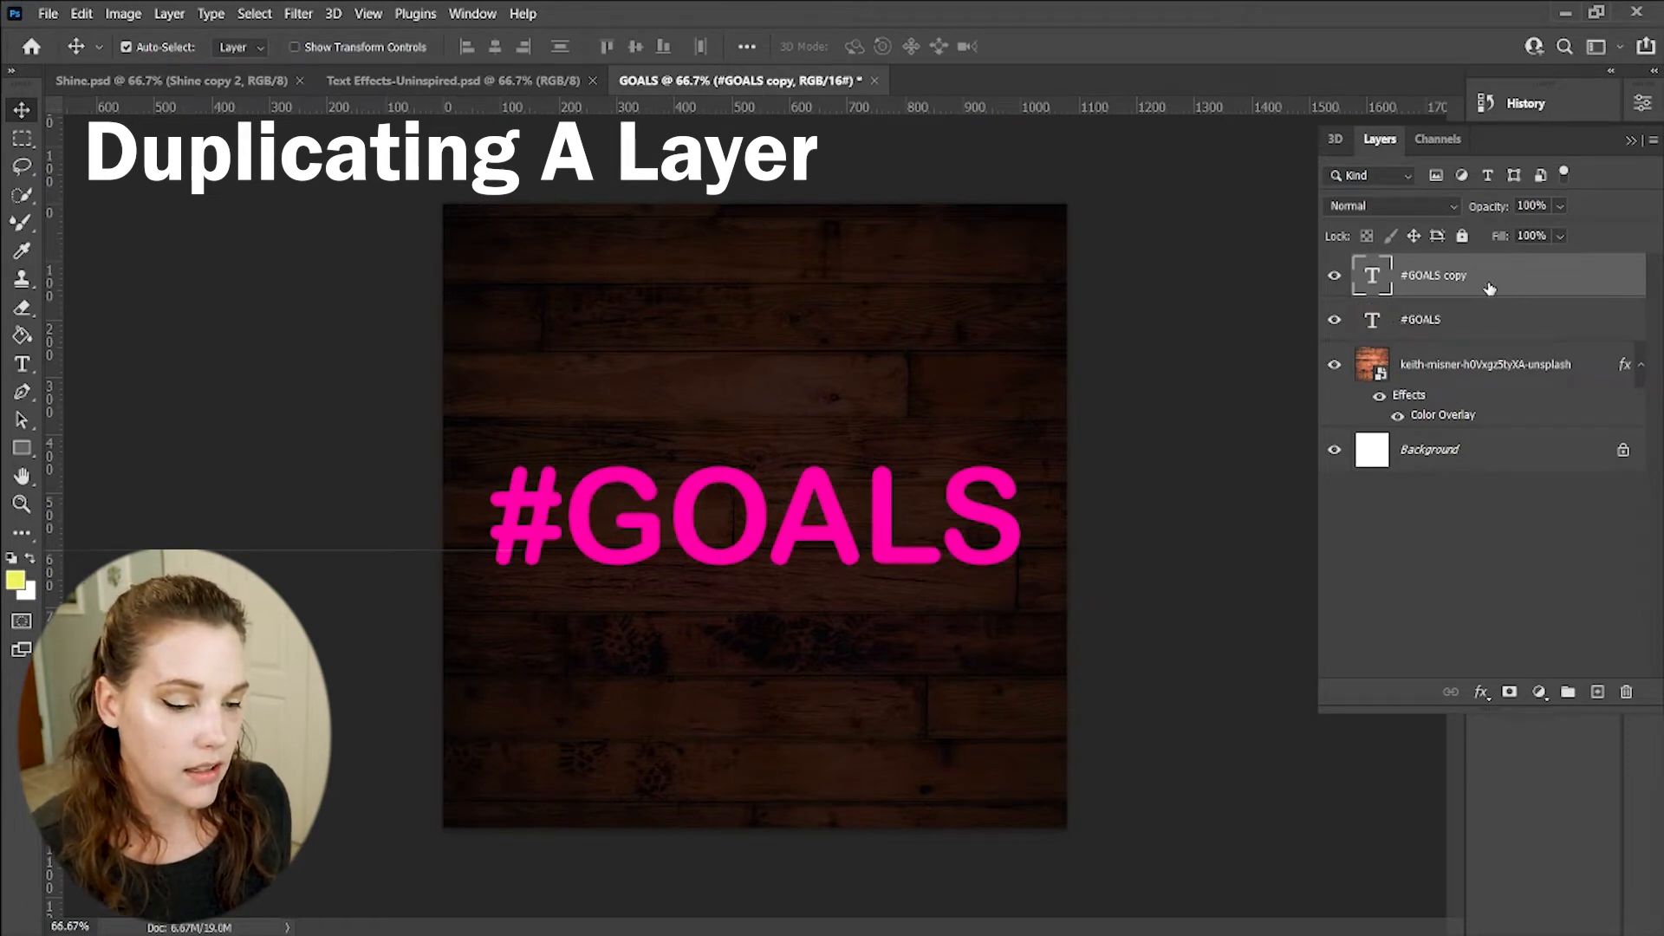
# Duplicate the #GOALS copy layer to get a third text layer, and select the middle #GOALS copy layer
pyautogui.moveTo(1487, 289); pyautogui.dragTo(1576, 641)
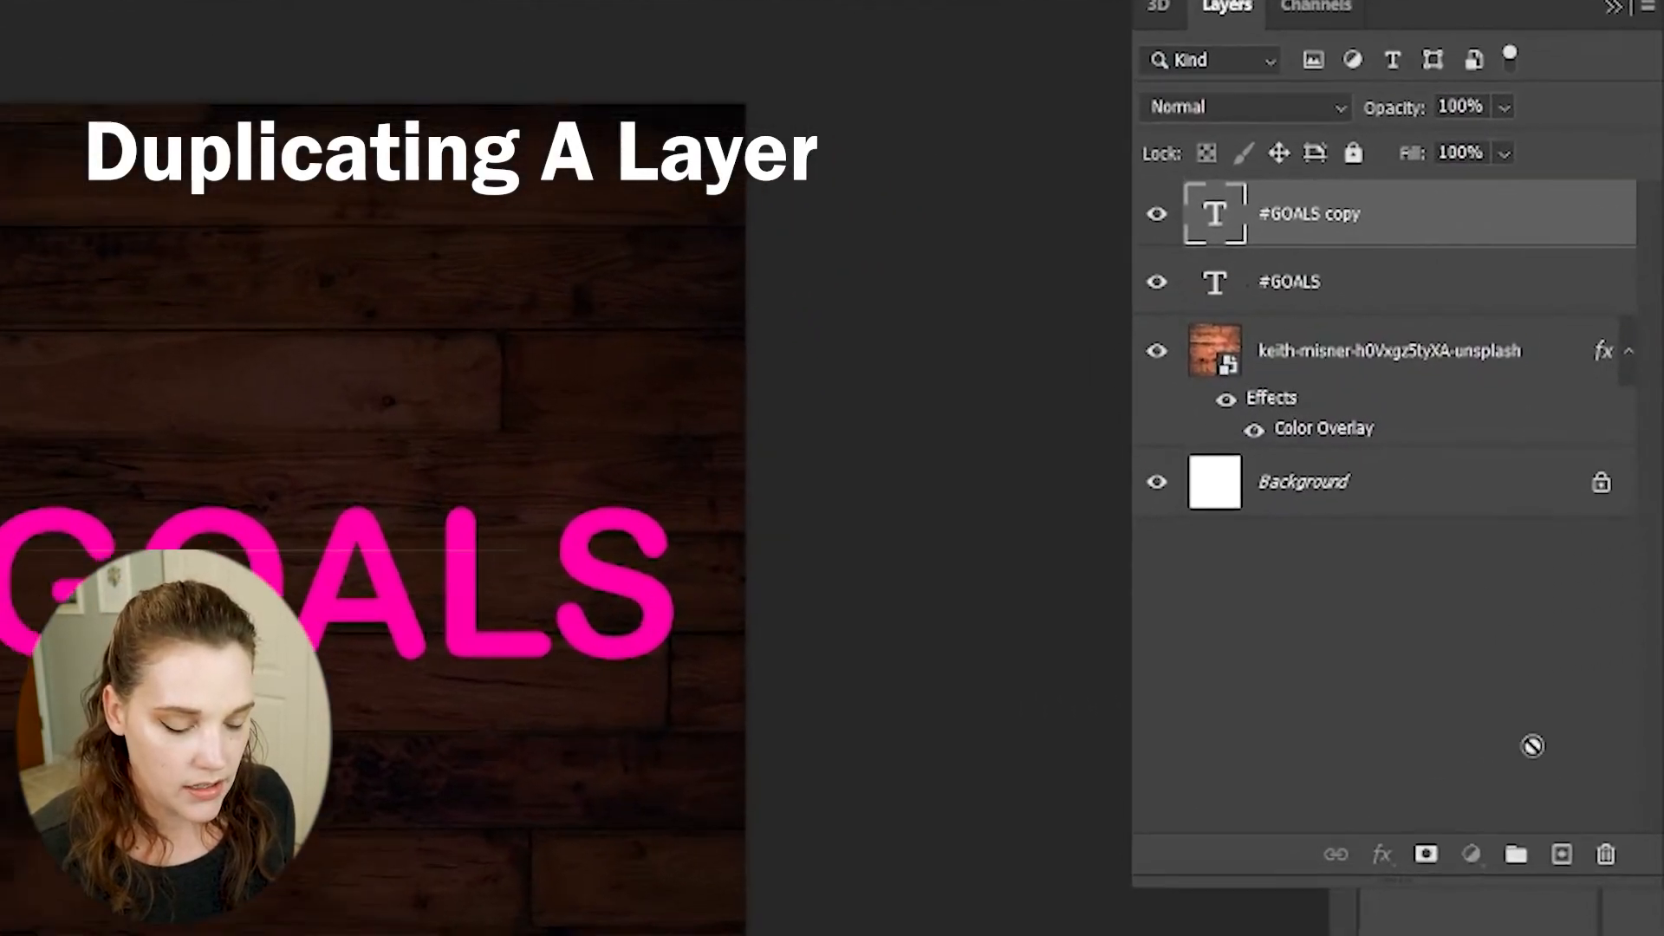
pyautogui.moveTo(1517, 809); pyautogui.dragTo(1552, 892)
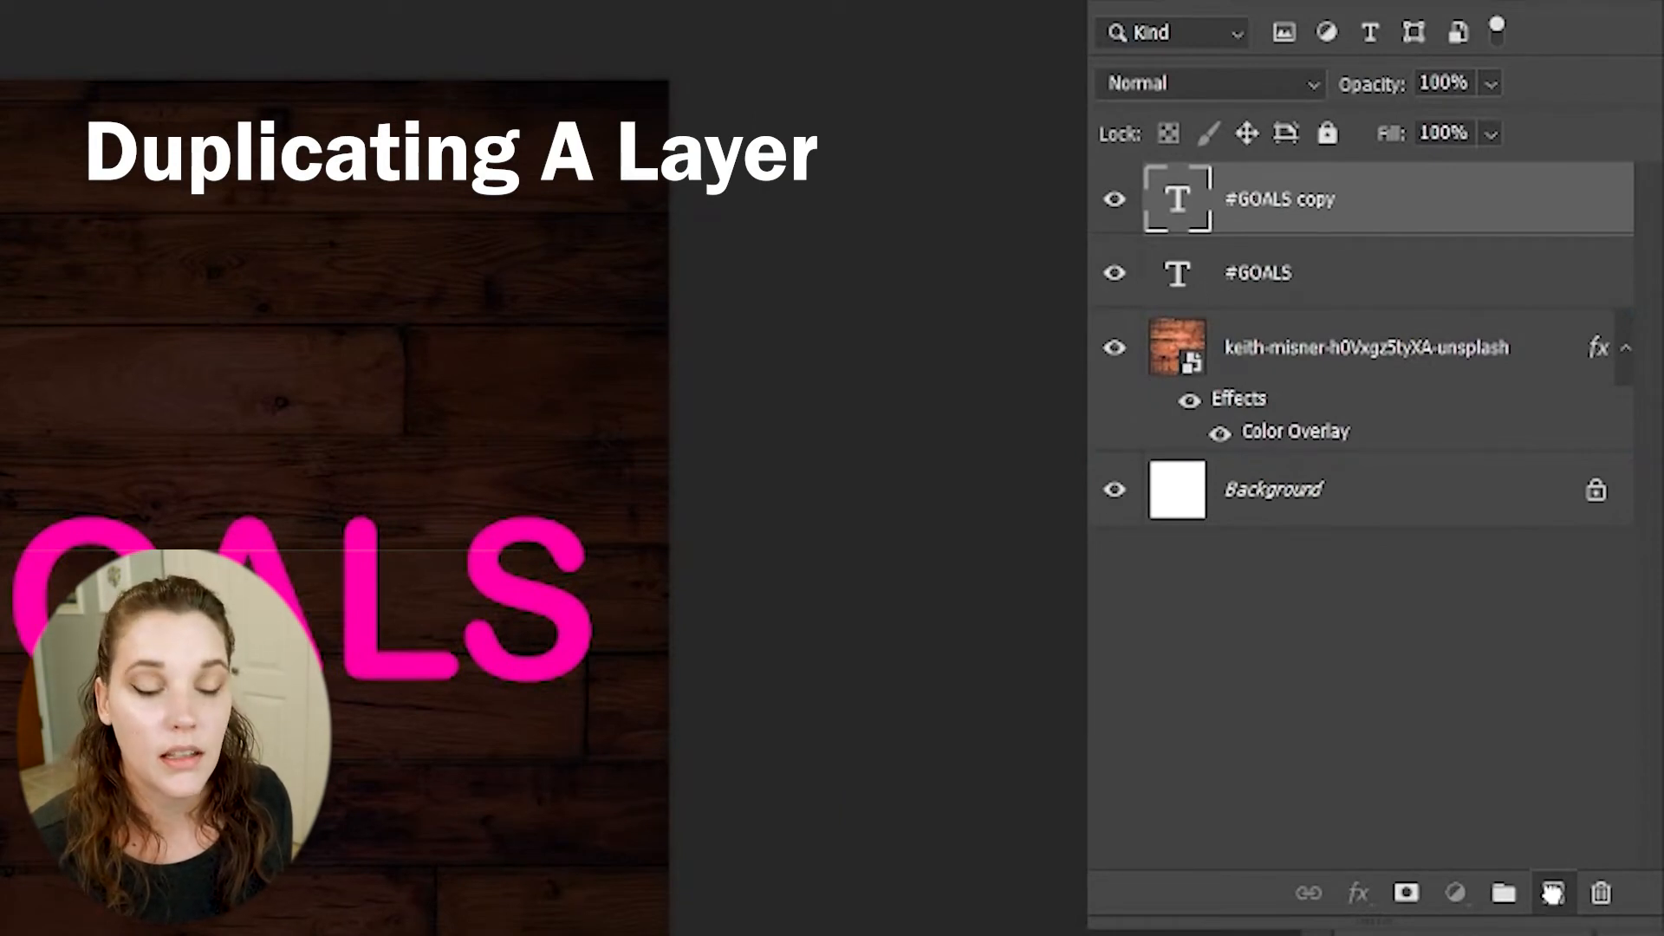
pyautogui.moveTo(1552, 893); pyautogui.dragTo(1551, 893)
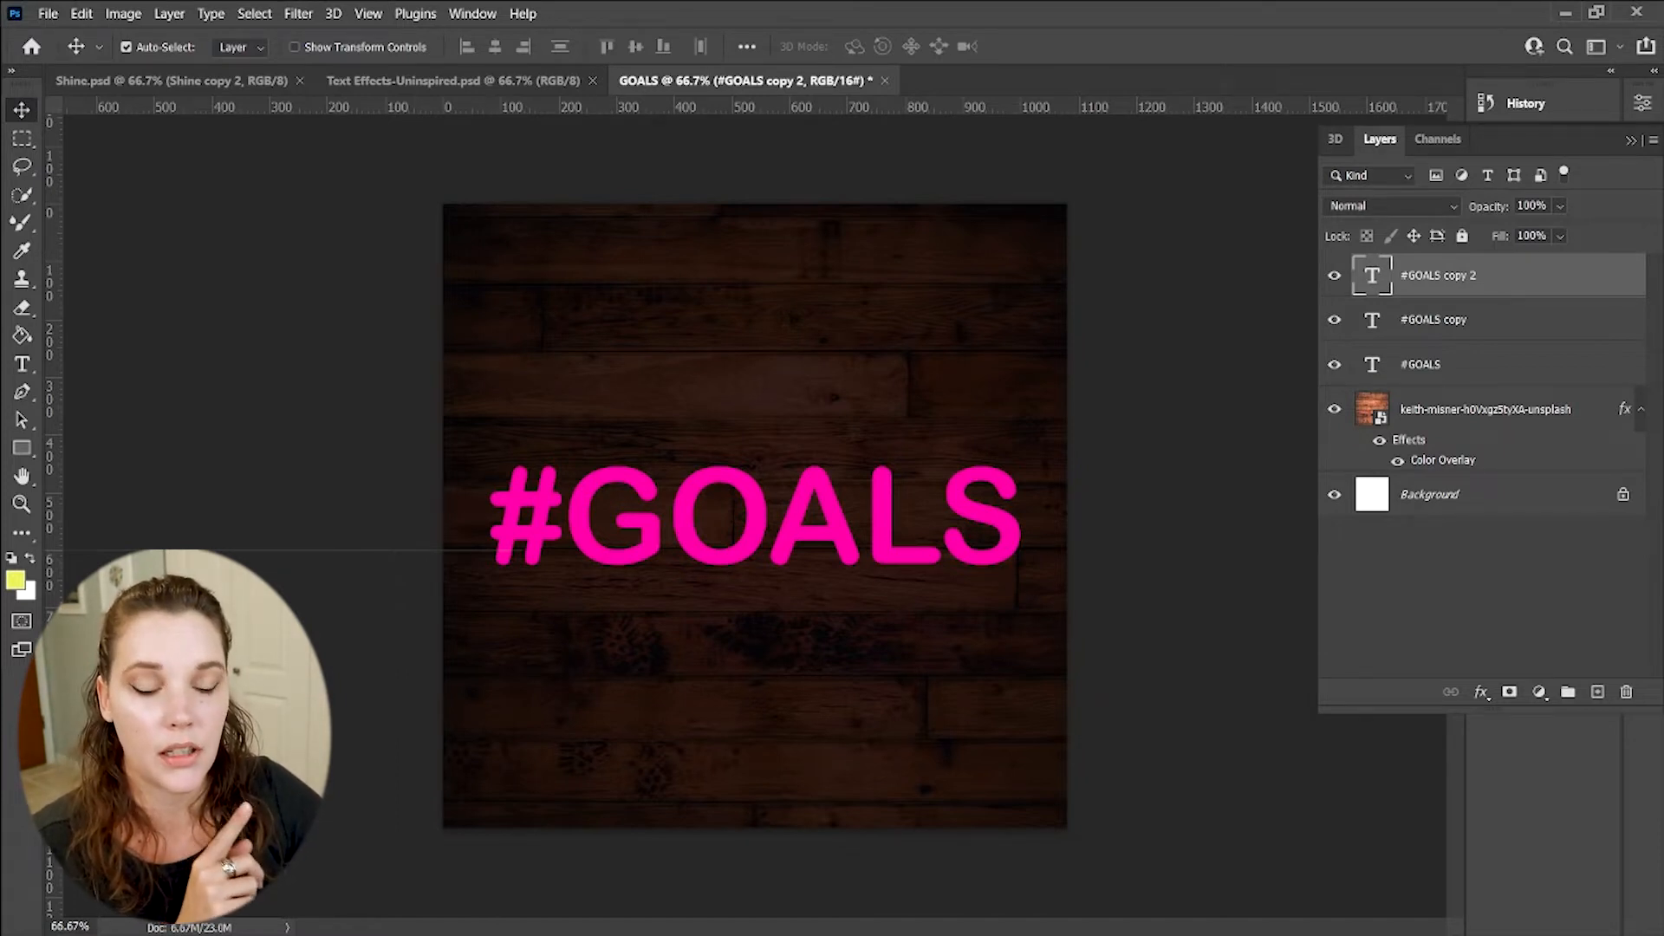
pyautogui.click(1539, 323)
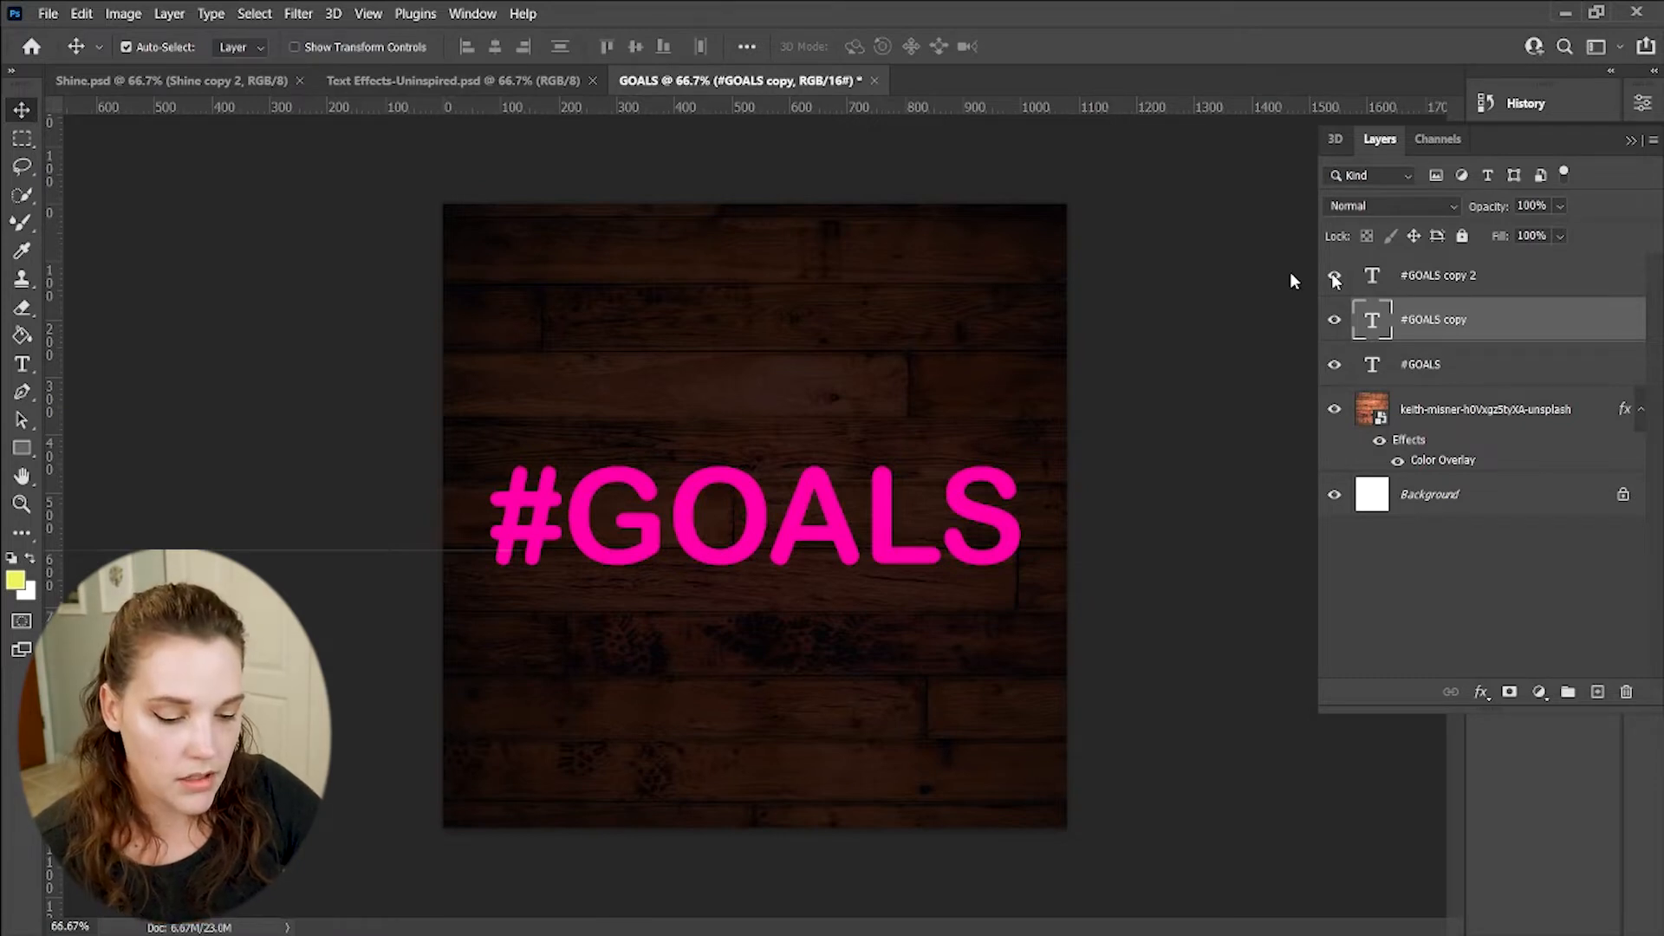
# Convert the #GOALS copy layer to a smart object and add an Inner Glow in light pink, fc5cc9
pyautogui.click(1481, 692)
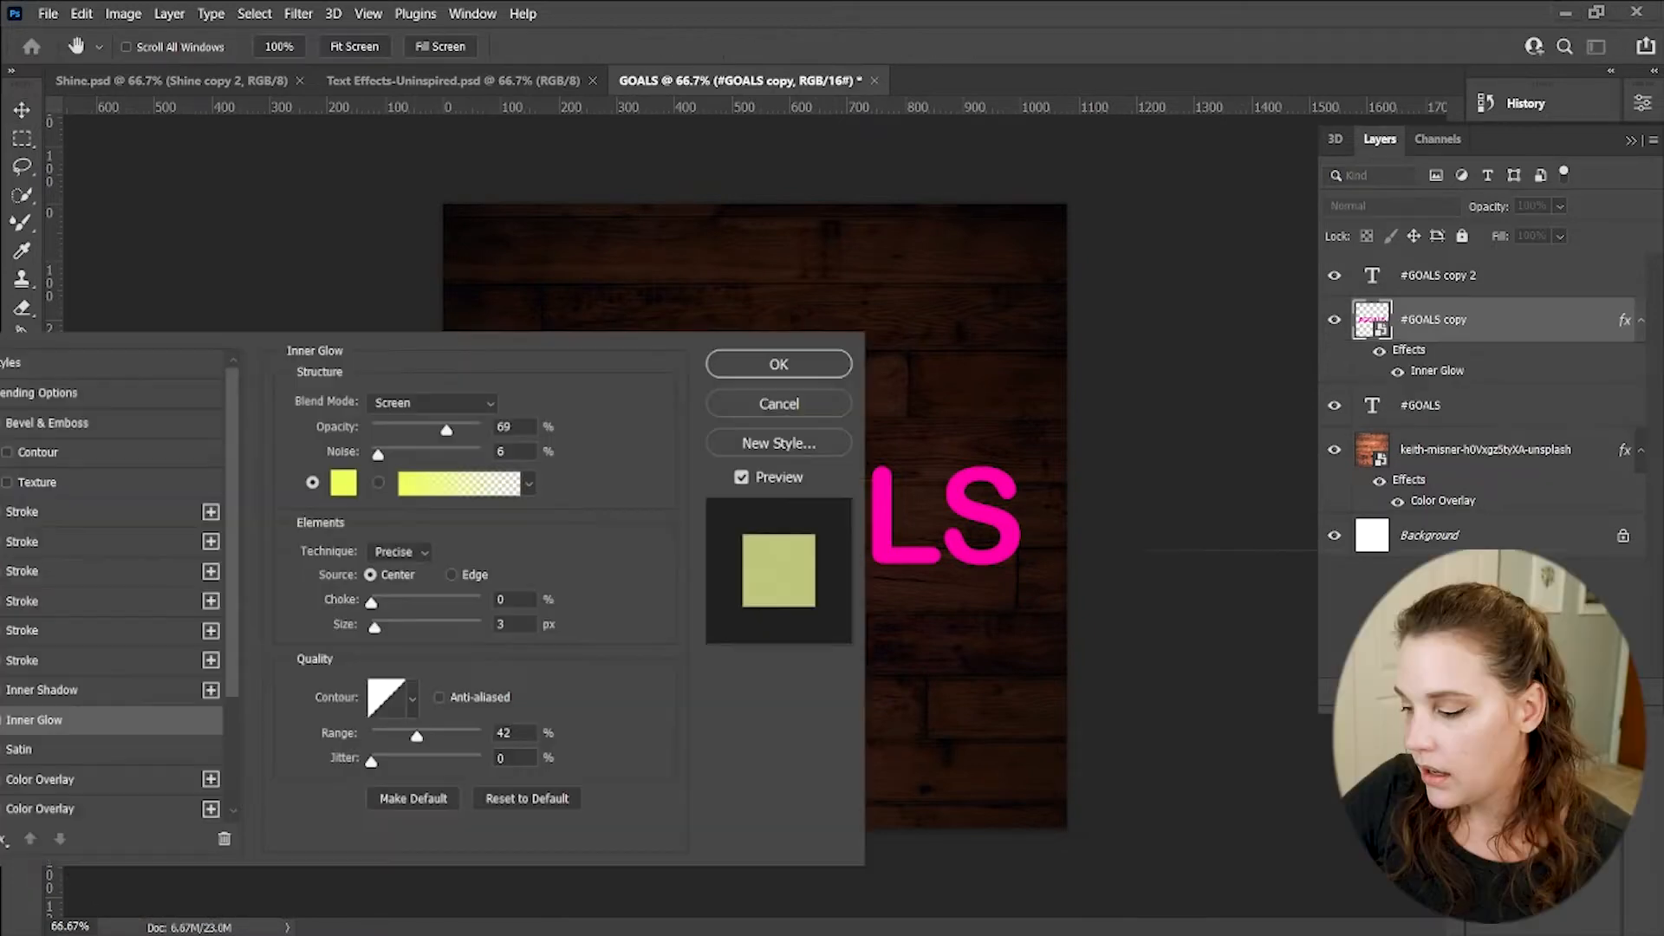
pyautogui.click(342, 488)
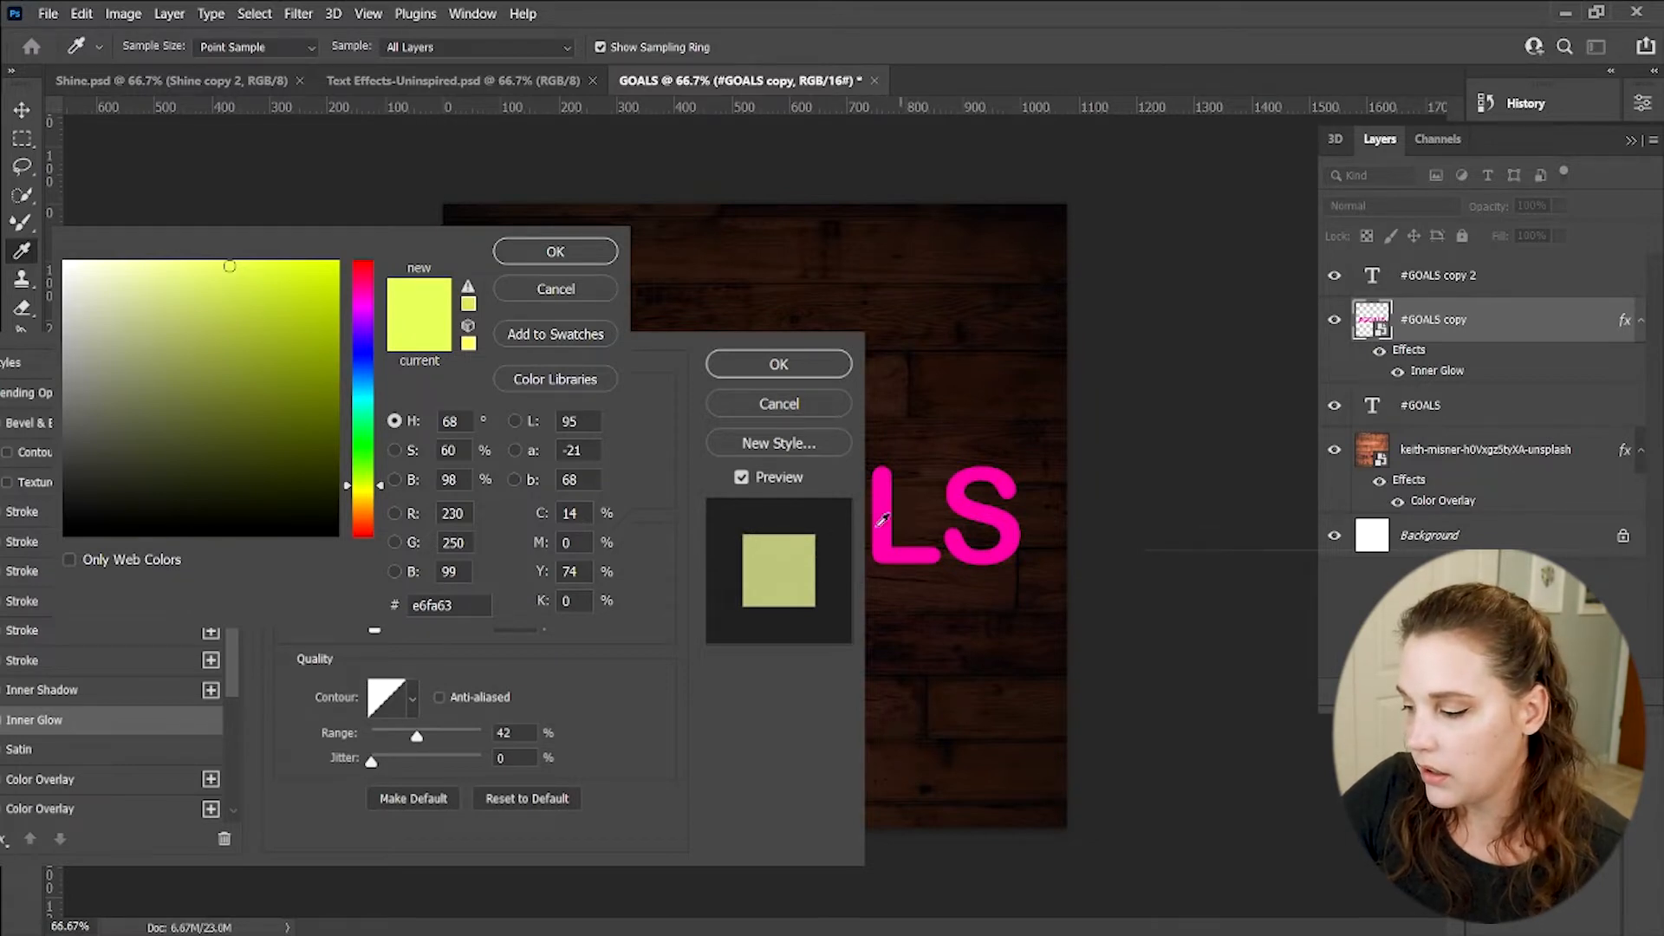
pyautogui.click(965, 491)
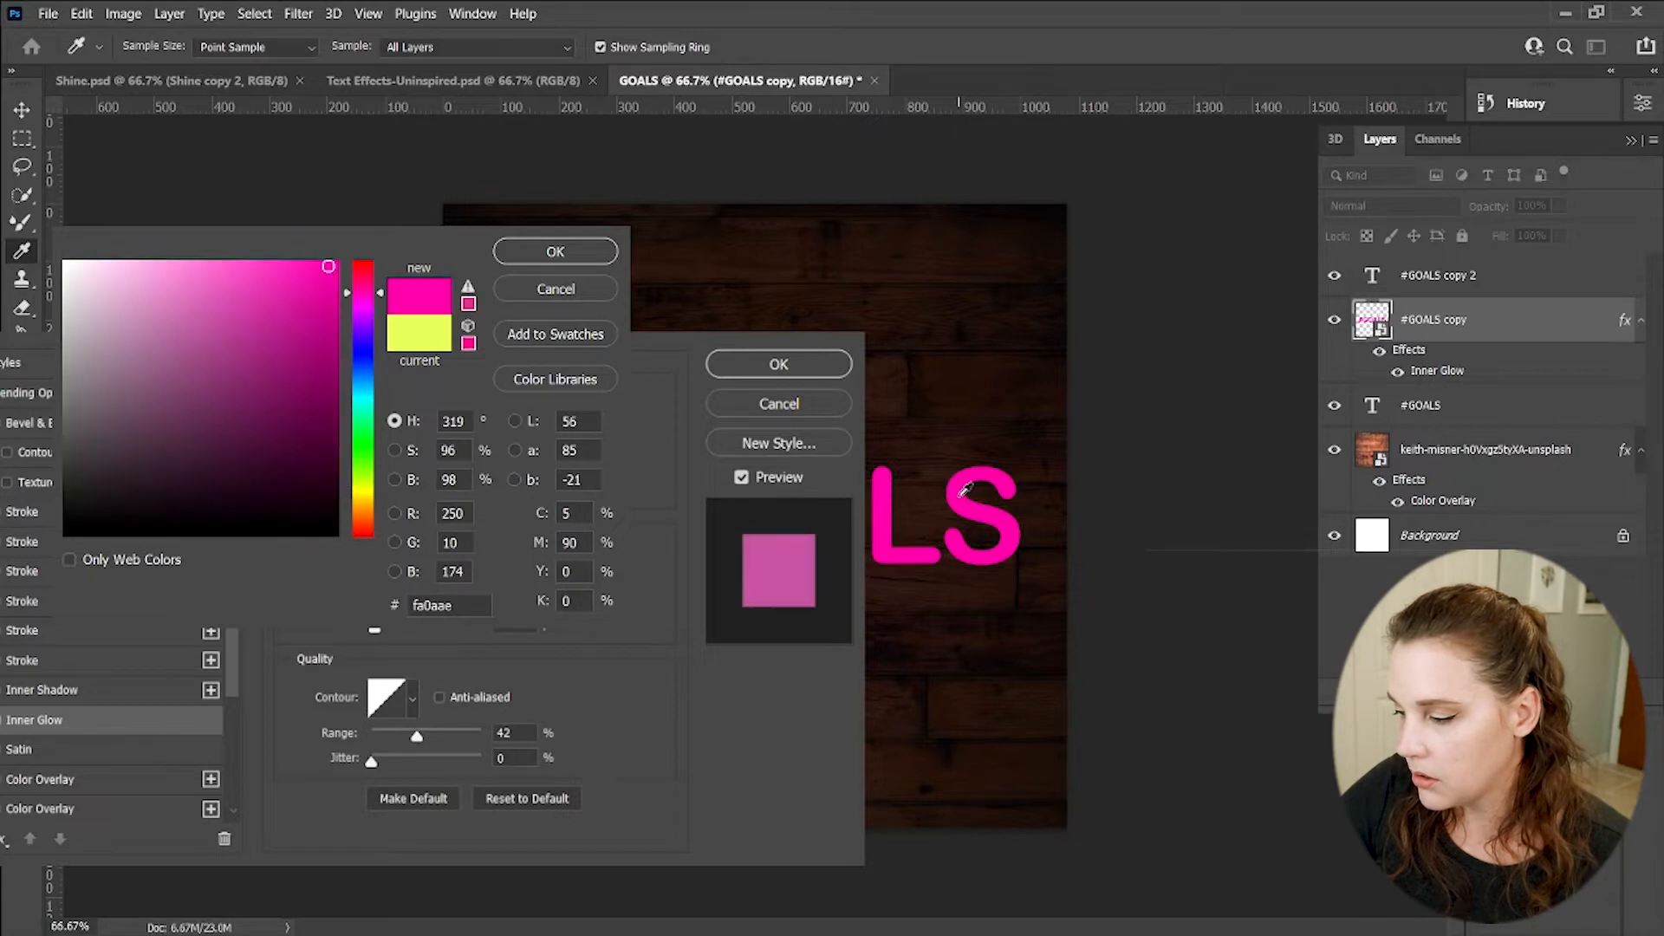
pyautogui.click(239, 266)
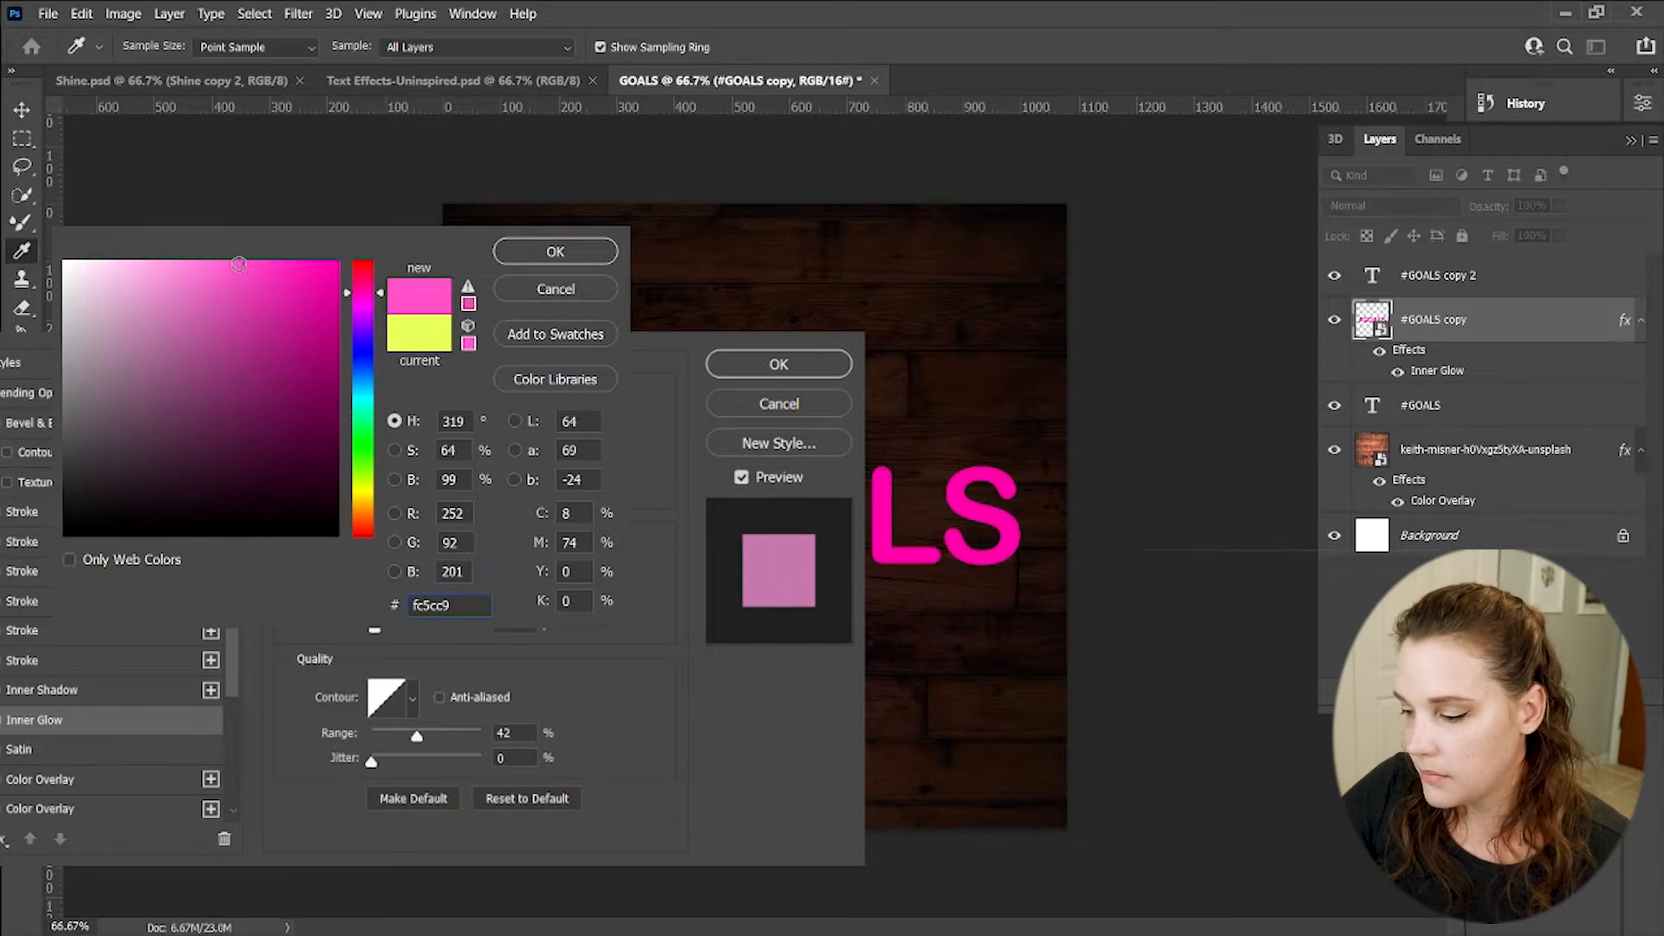
pyautogui.click(548, 254)
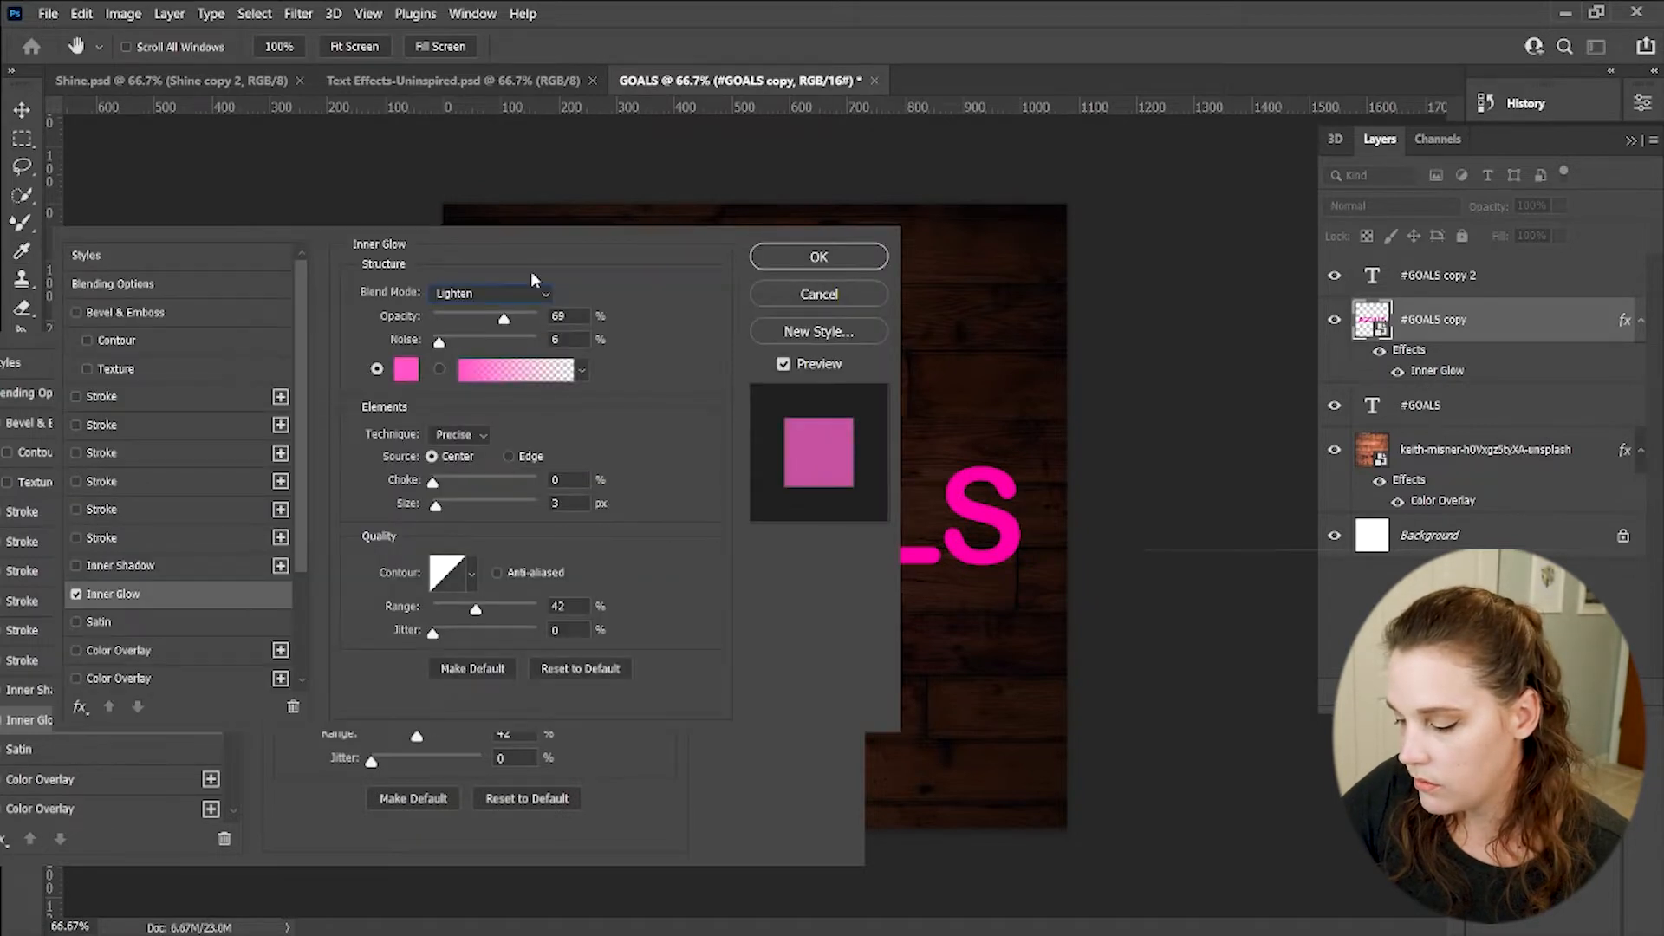
# Set the Inner Glow to Screen, 100% opacity, 22% noise, Softer technique, Center source, 19% choke and 29 px size, and apply it
pyautogui.moveTo(450, 343); pyautogui.dragTo(466, 343)
pyautogui.click(459, 434)
pyautogui.click(453, 432)
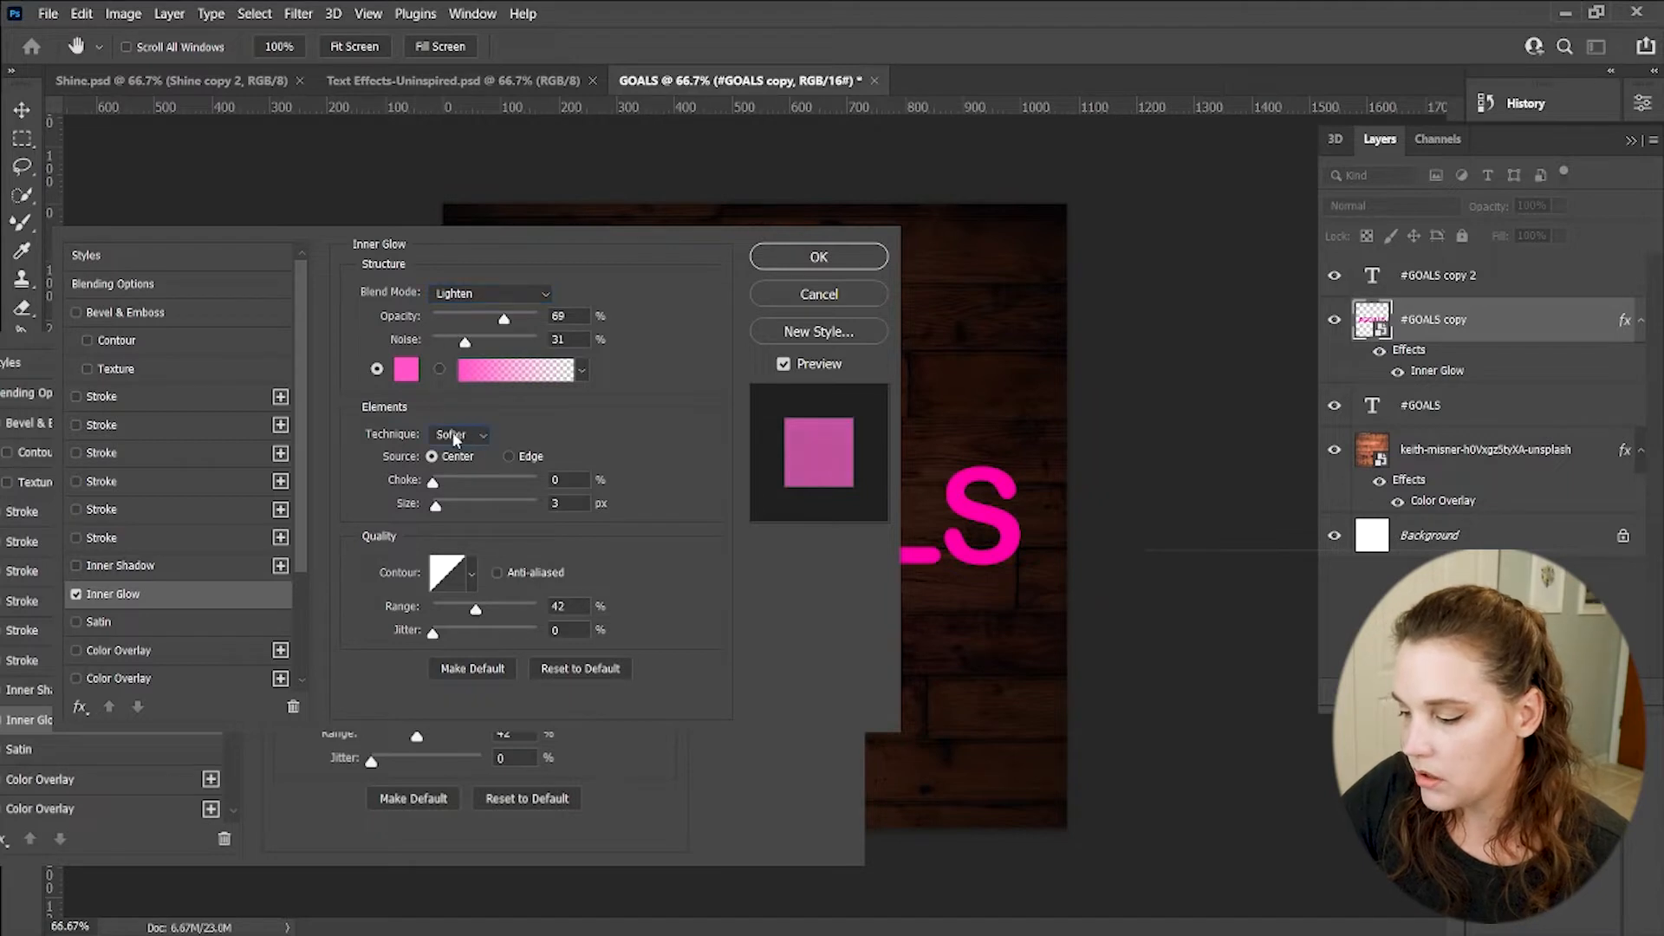
pyautogui.click(510, 457)
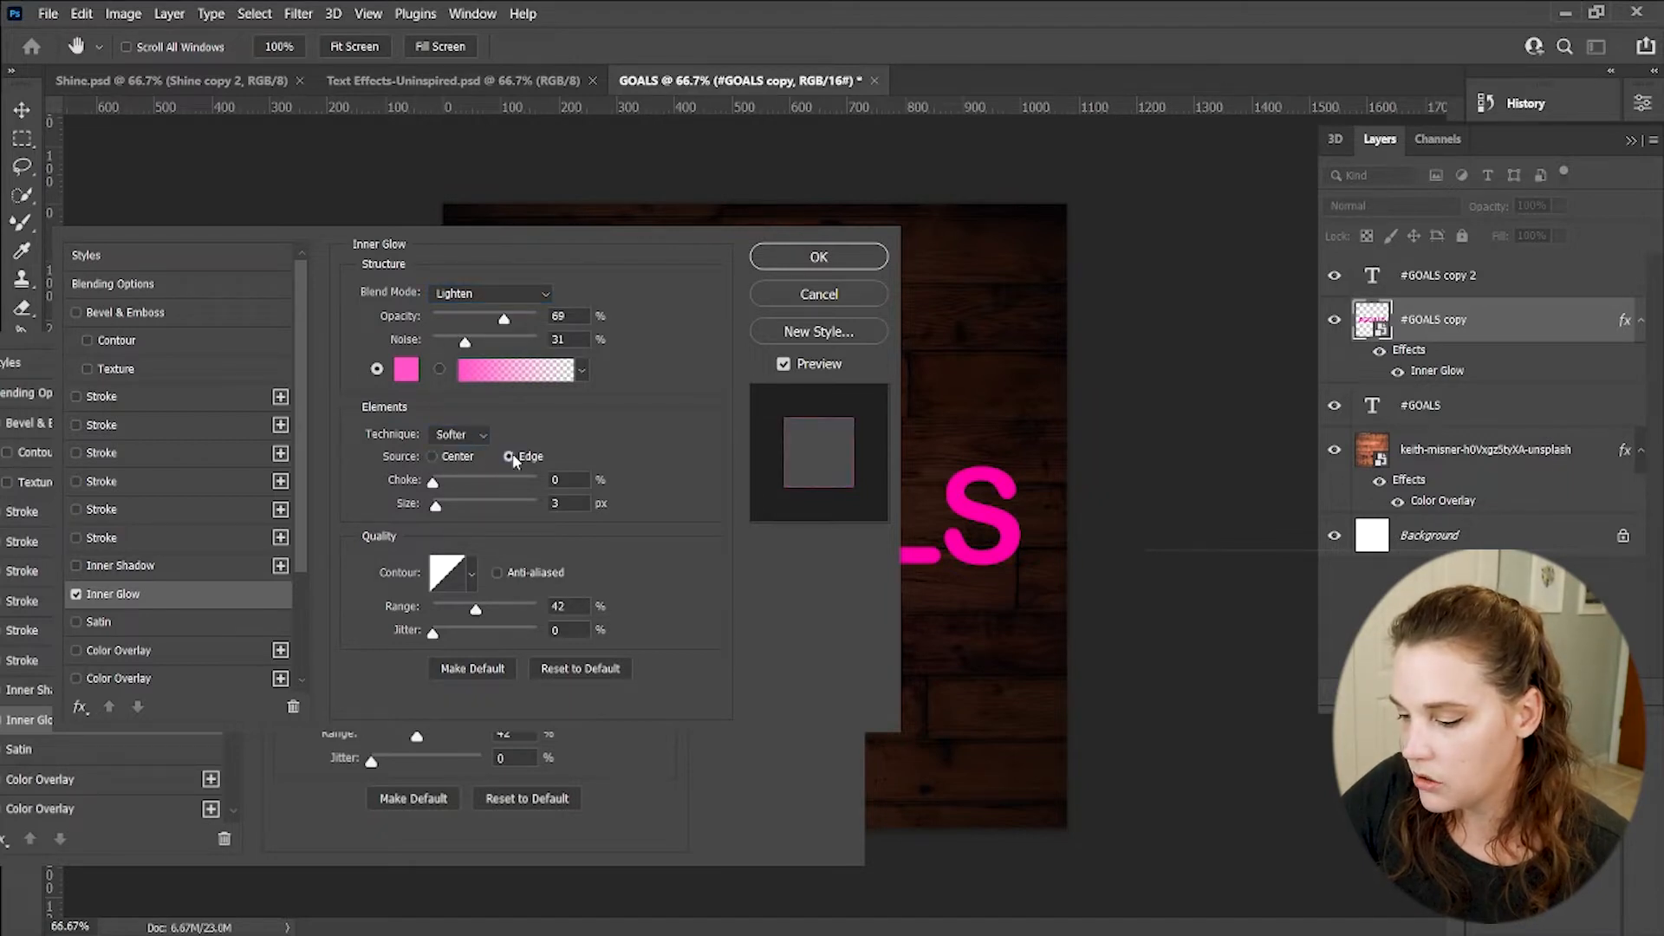
pyautogui.click(448, 456)
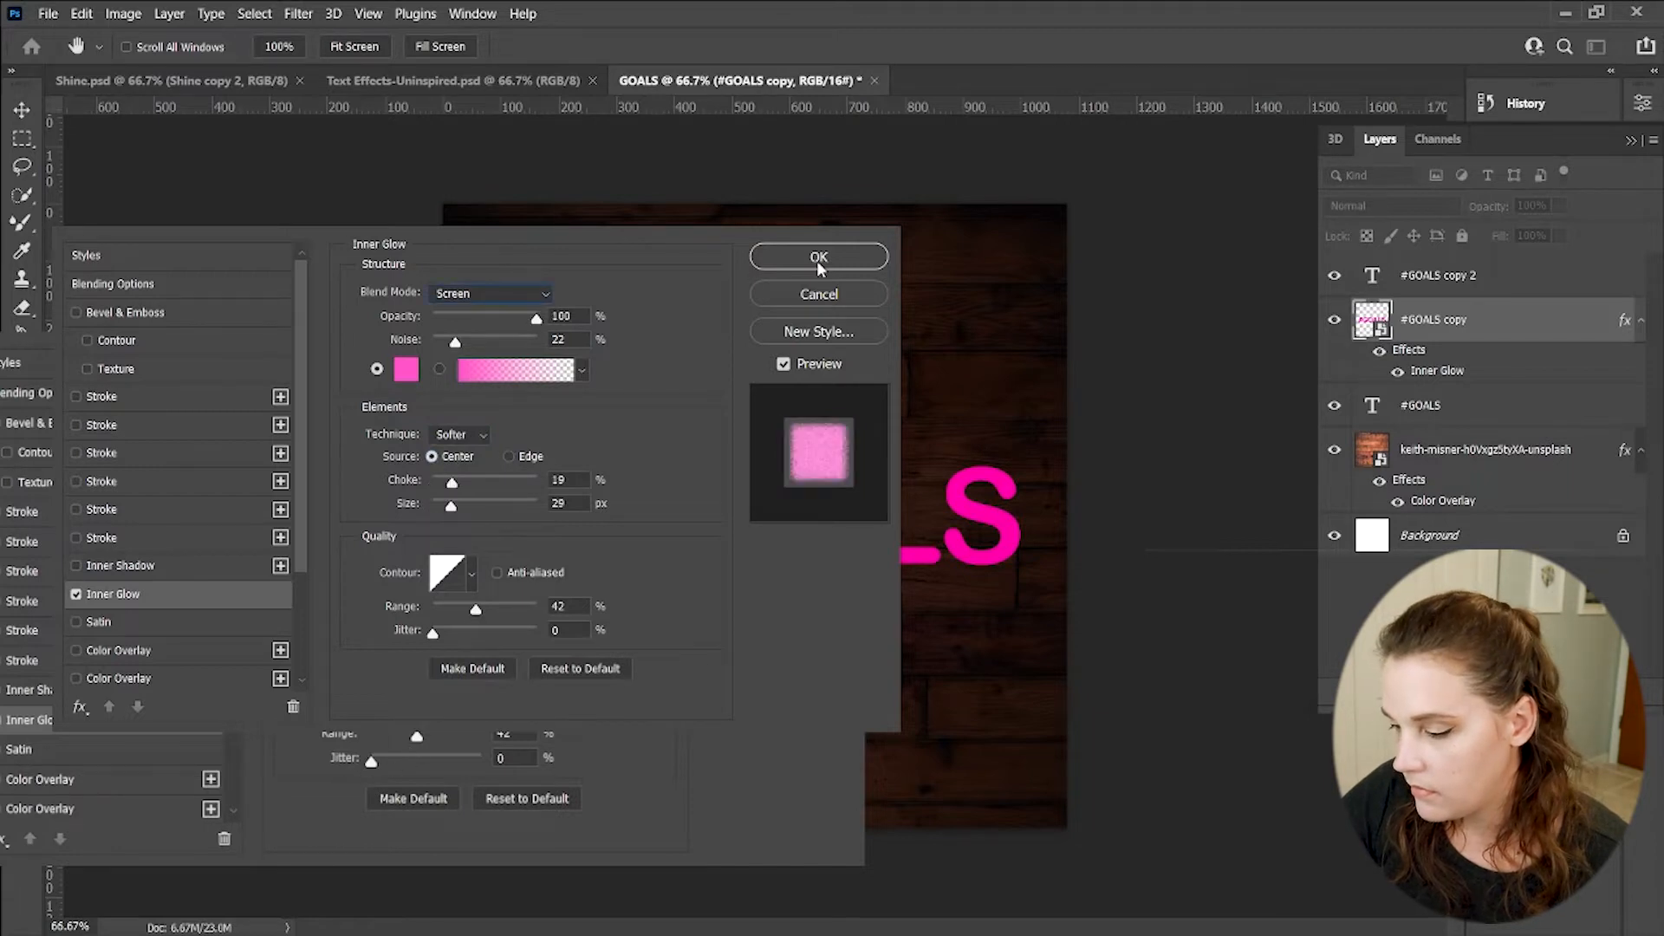
pyautogui.click(840, 255)
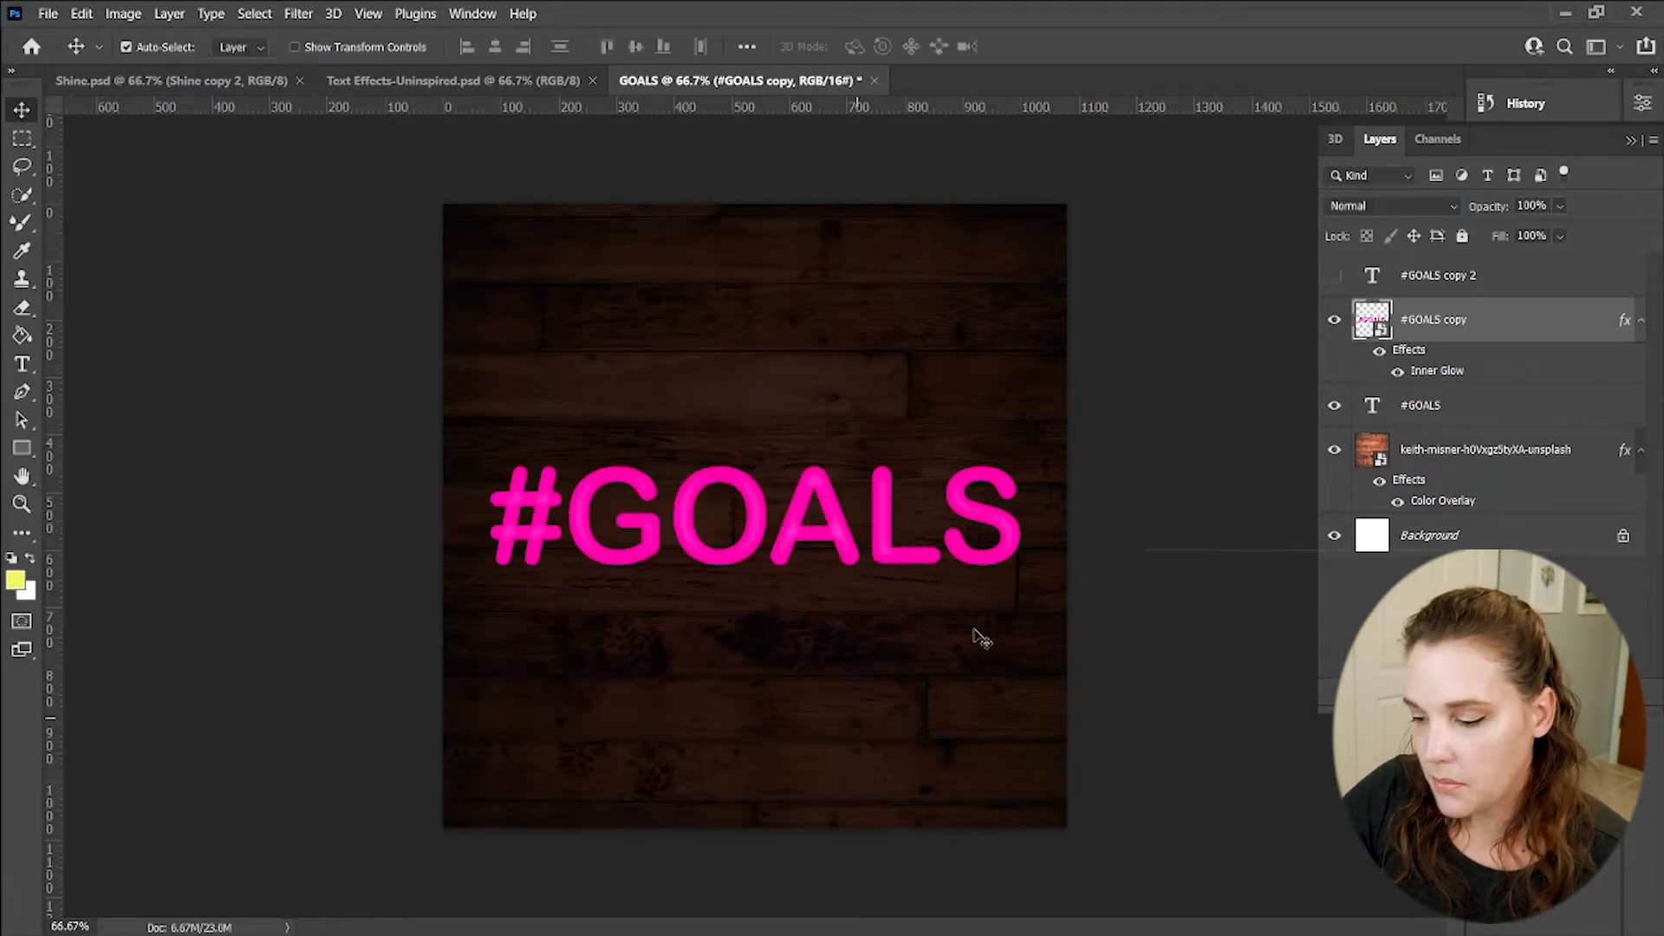
# Reduce the Inner Glow size on the #GOALS copy layer to 16 px
pyautogui.doubleClick(1432, 373)
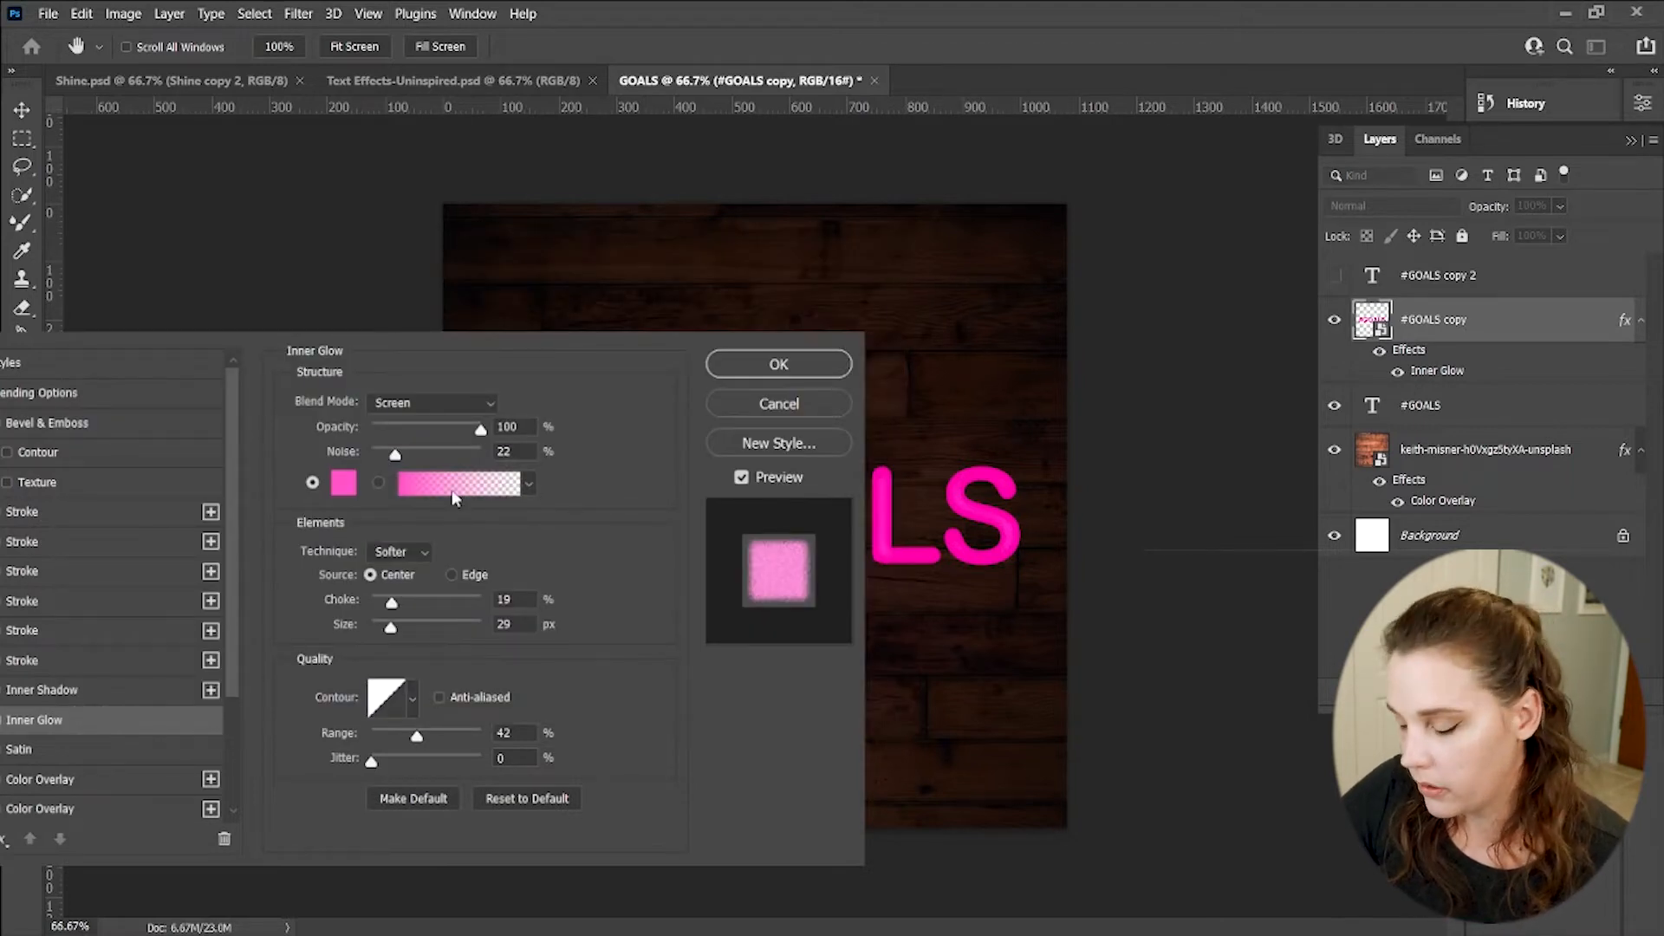
pyautogui.moveTo(391, 627); pyautogui.dragTo(384, 631)
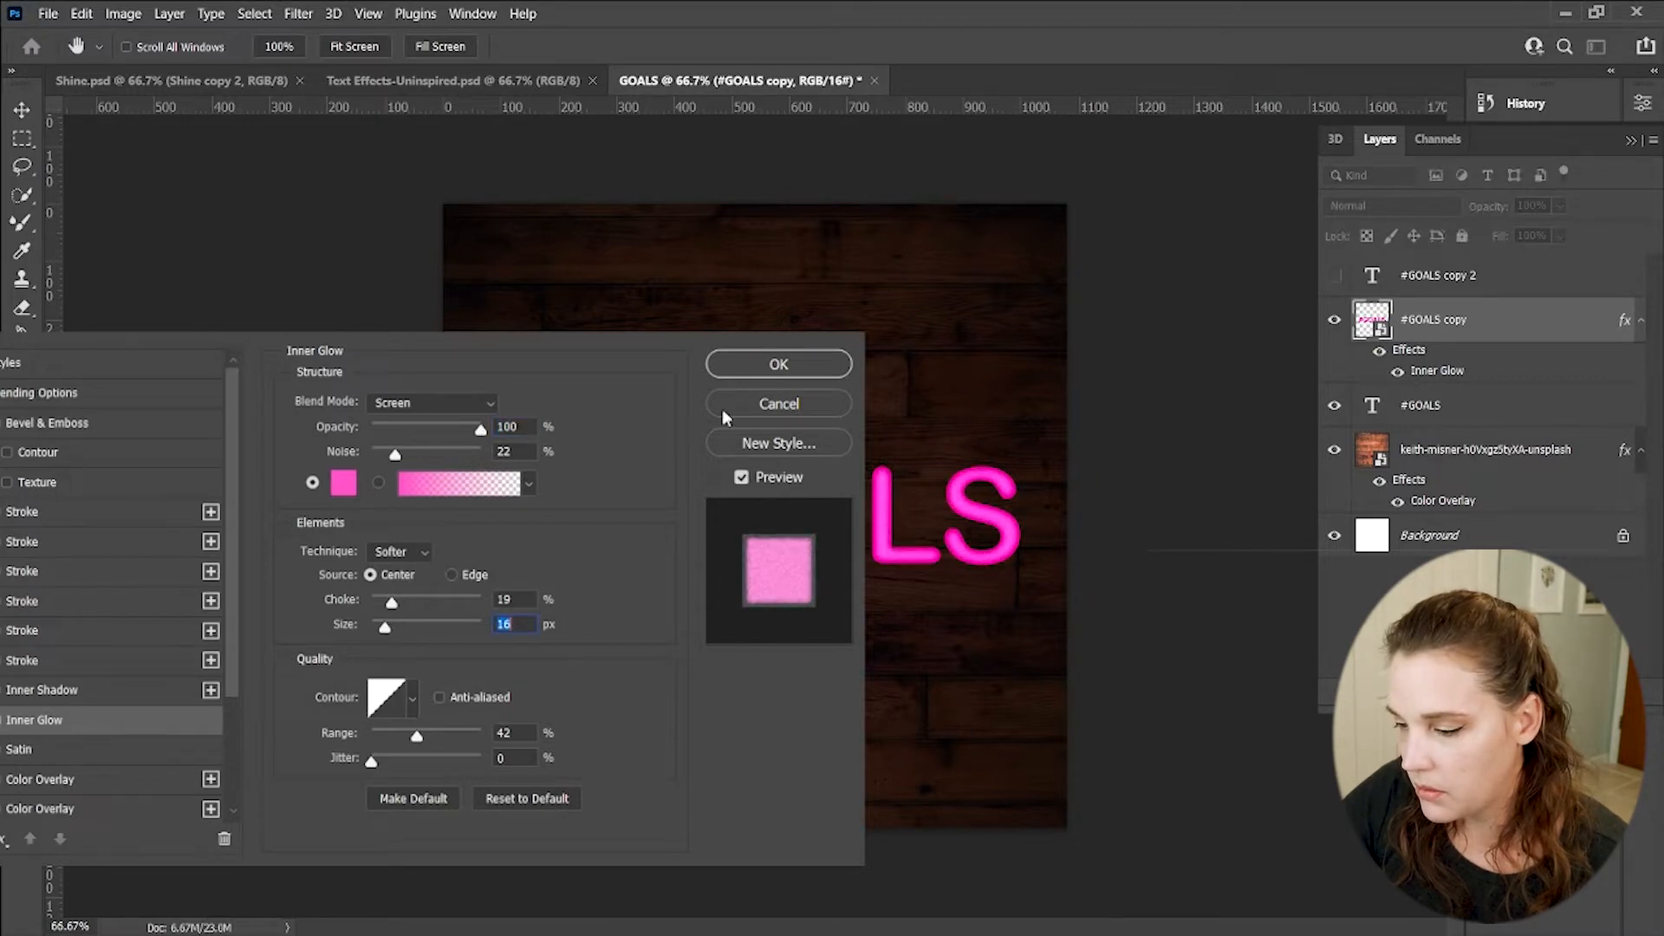
pyautogui.click(791, 367)
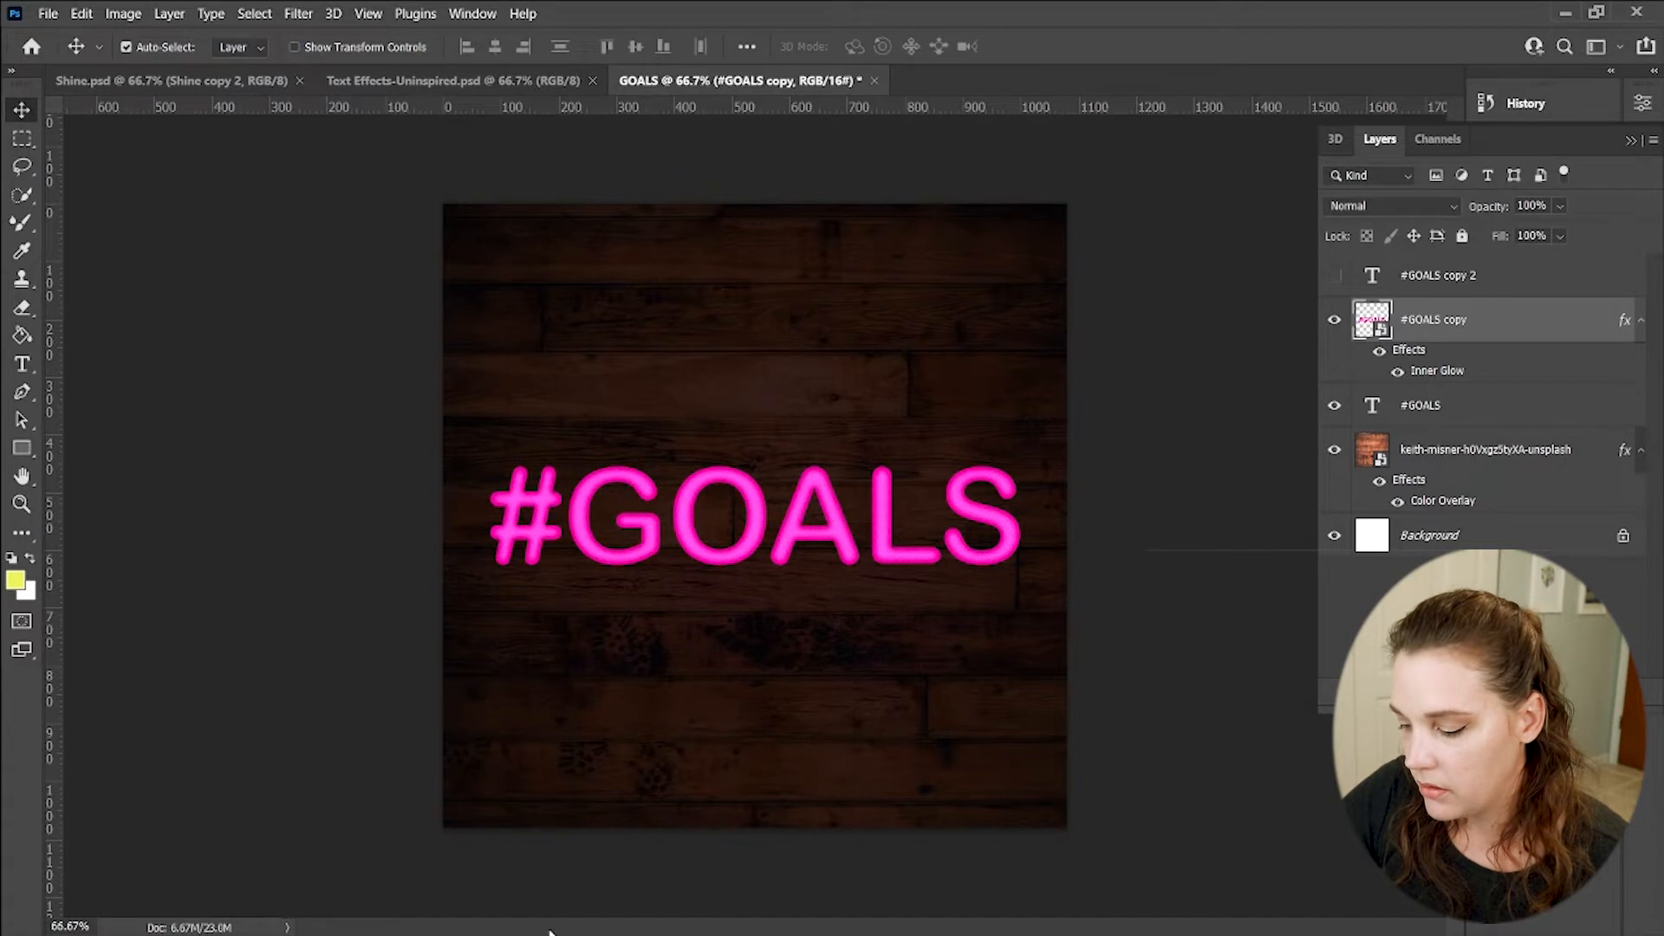
# Make the #GOALS copy 2 layer visible and set its blend mode to Screen
pyautogui.click(1335, 275)
pyautogui.click(1457, 278)
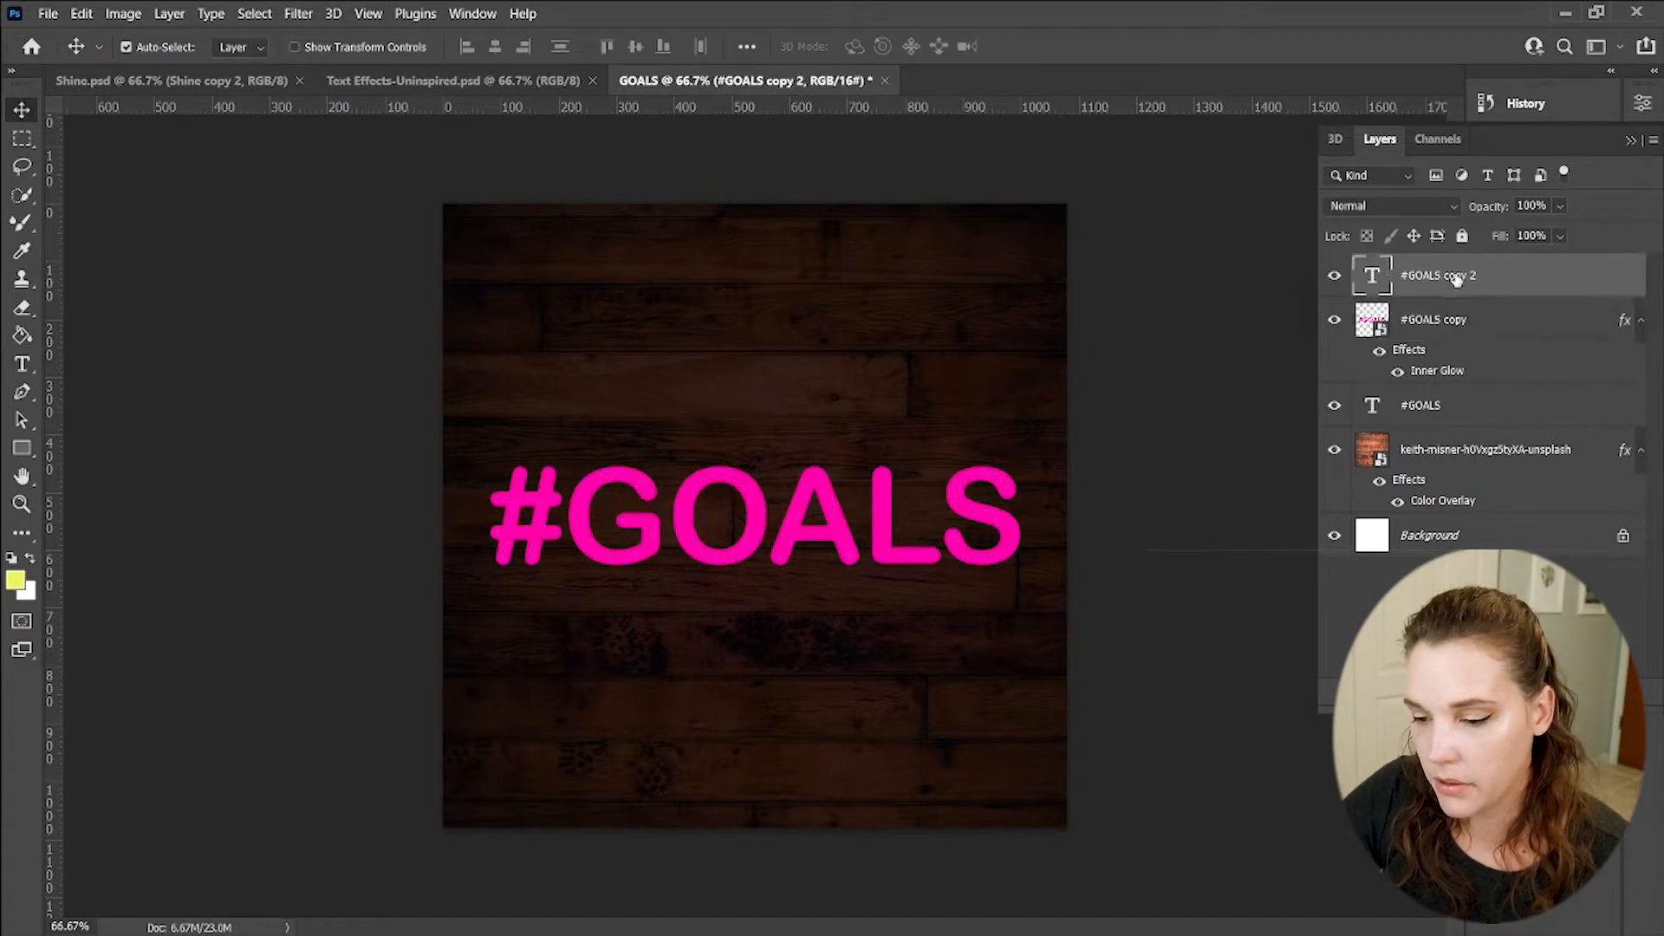
pyautogui.click(1453, 208)
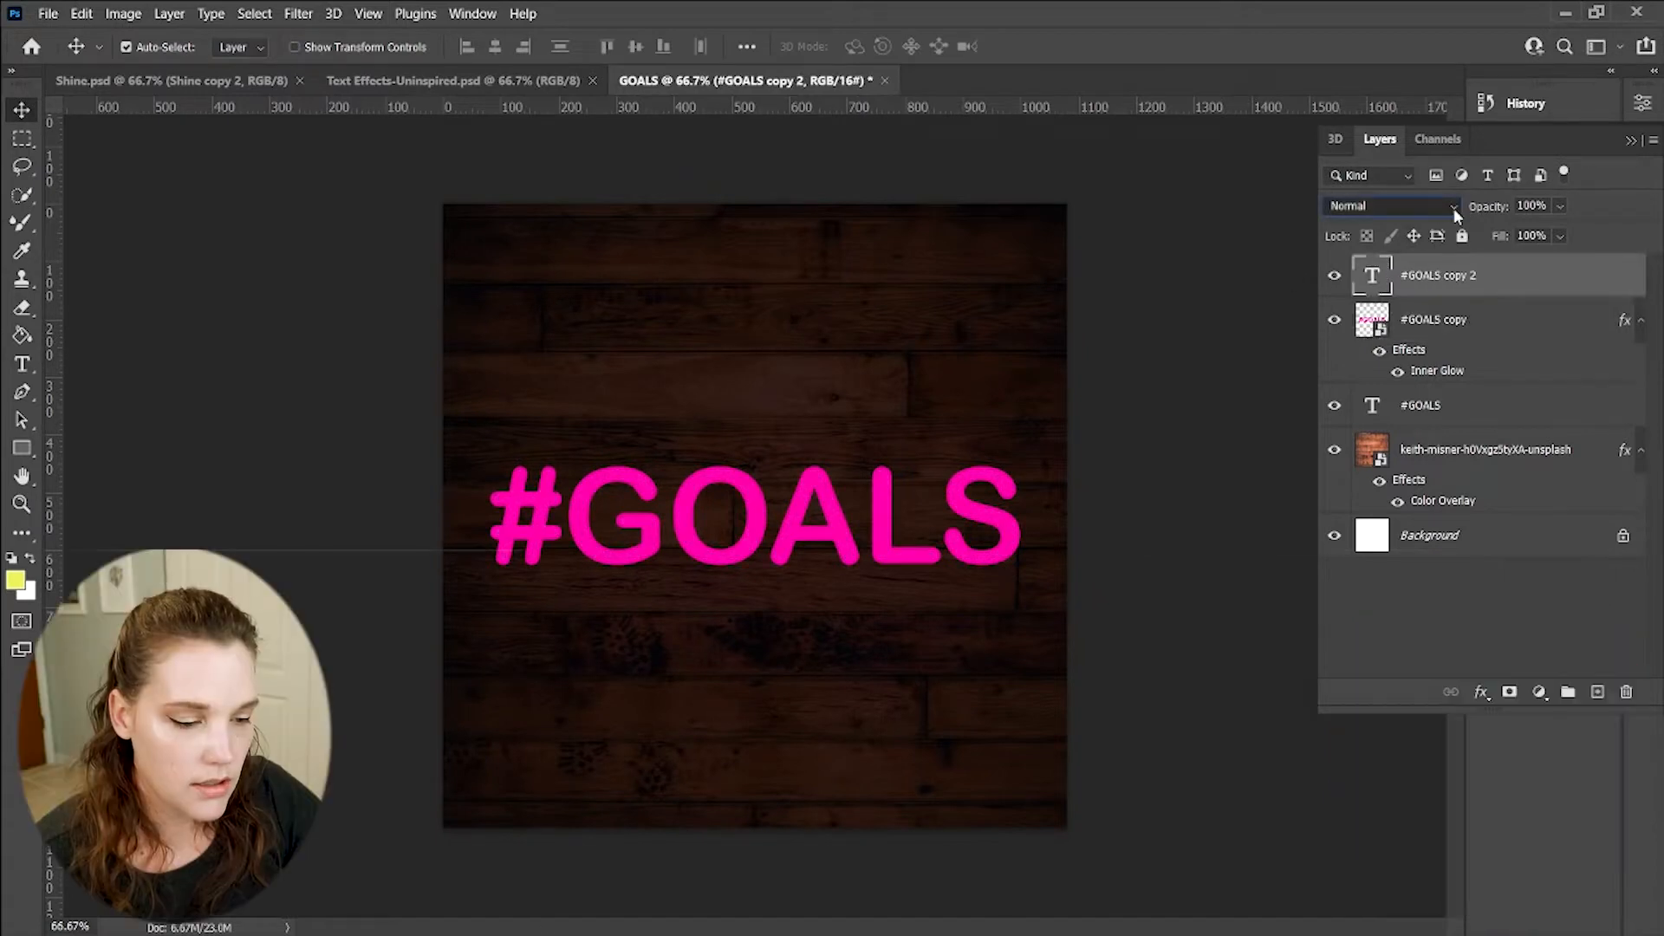
pyautogui.click(1422, 387)
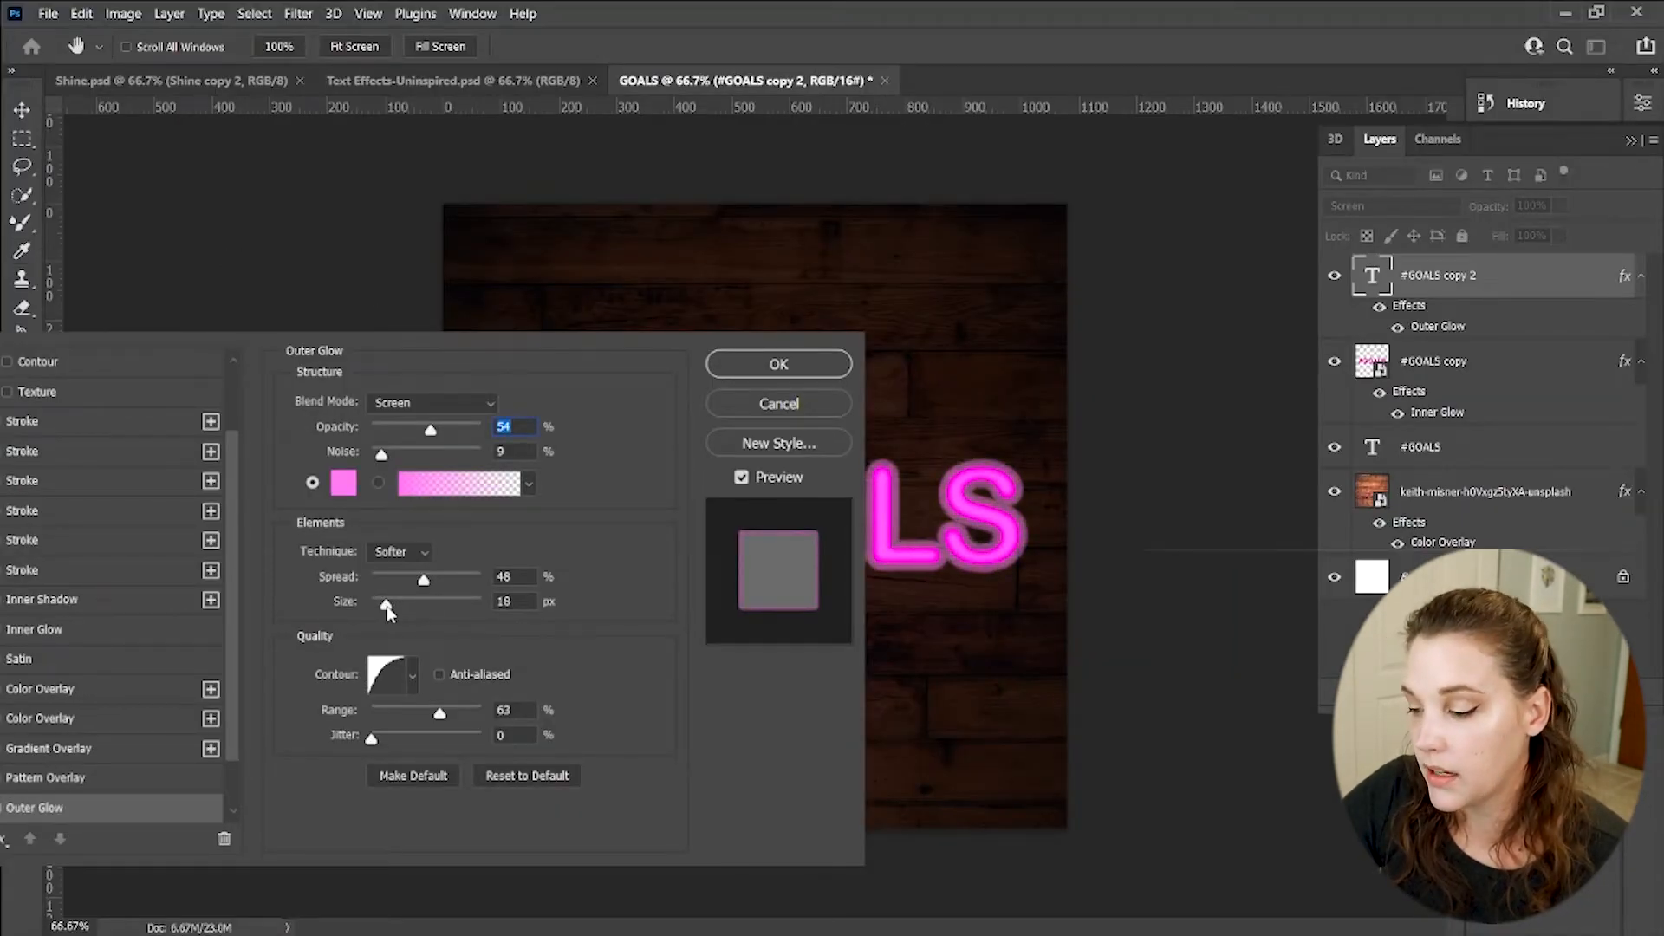
# Give #GOALS copy 2 a pink Outer Glow: Vivid Light, 60% opacity, 23% noise, 64% spread, 18 px size, 67% range, 1% jitter
pyautogui.click(387, 606)
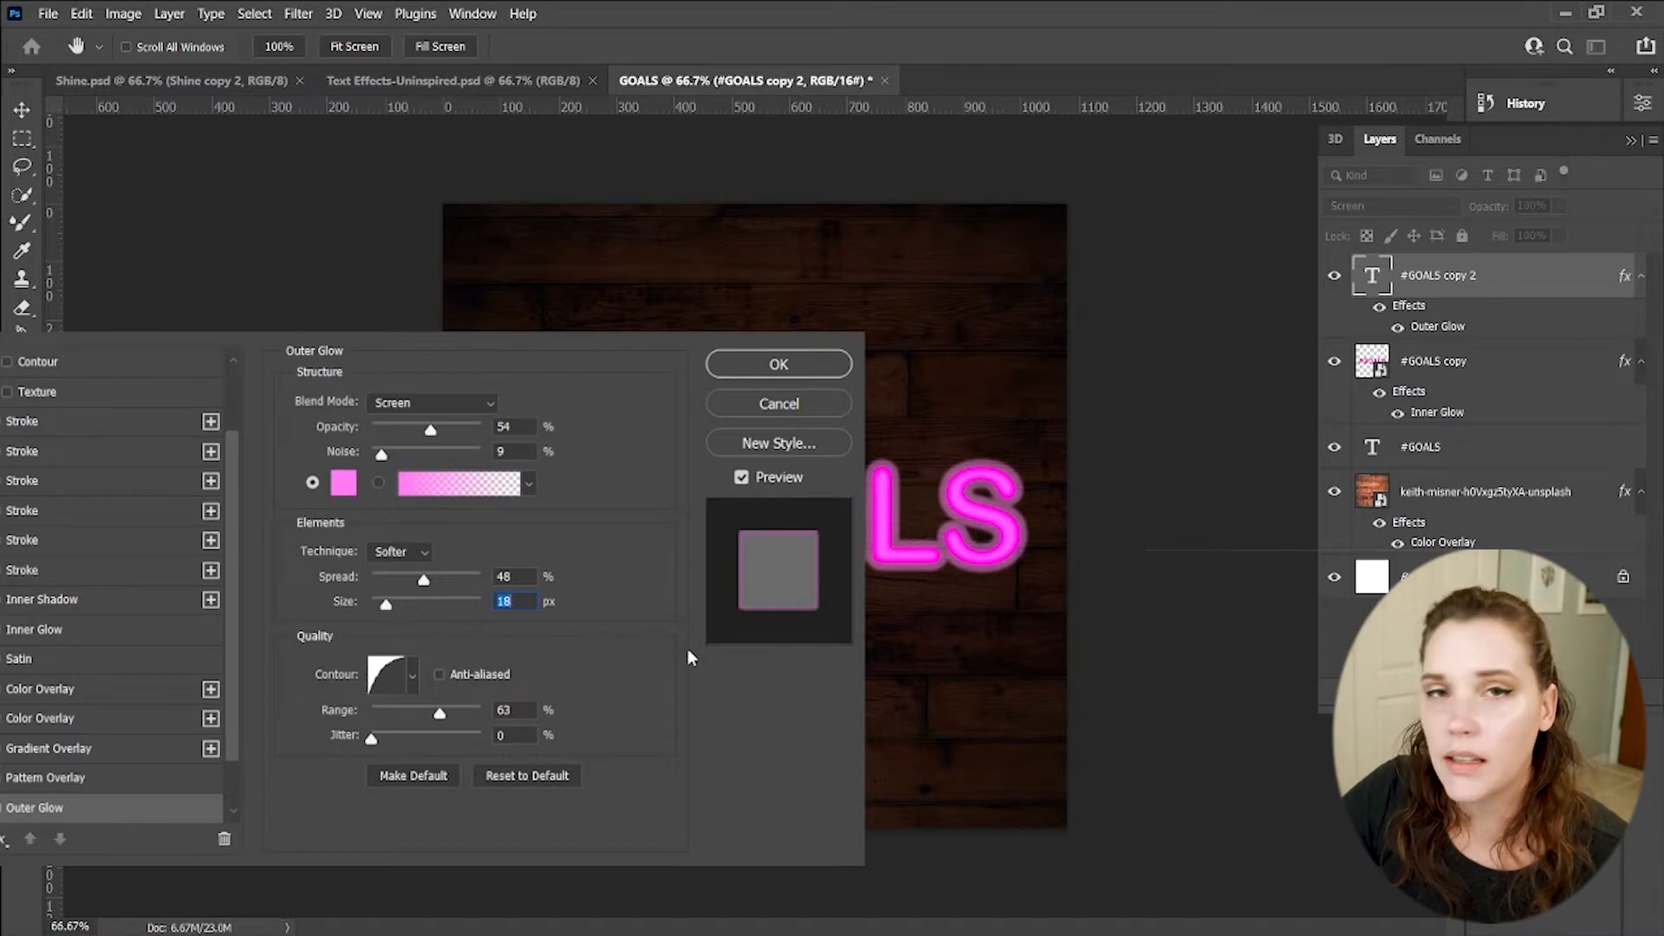
pyautogui.moveTo(426, 580); pyautogui.dragTo(440, 588)
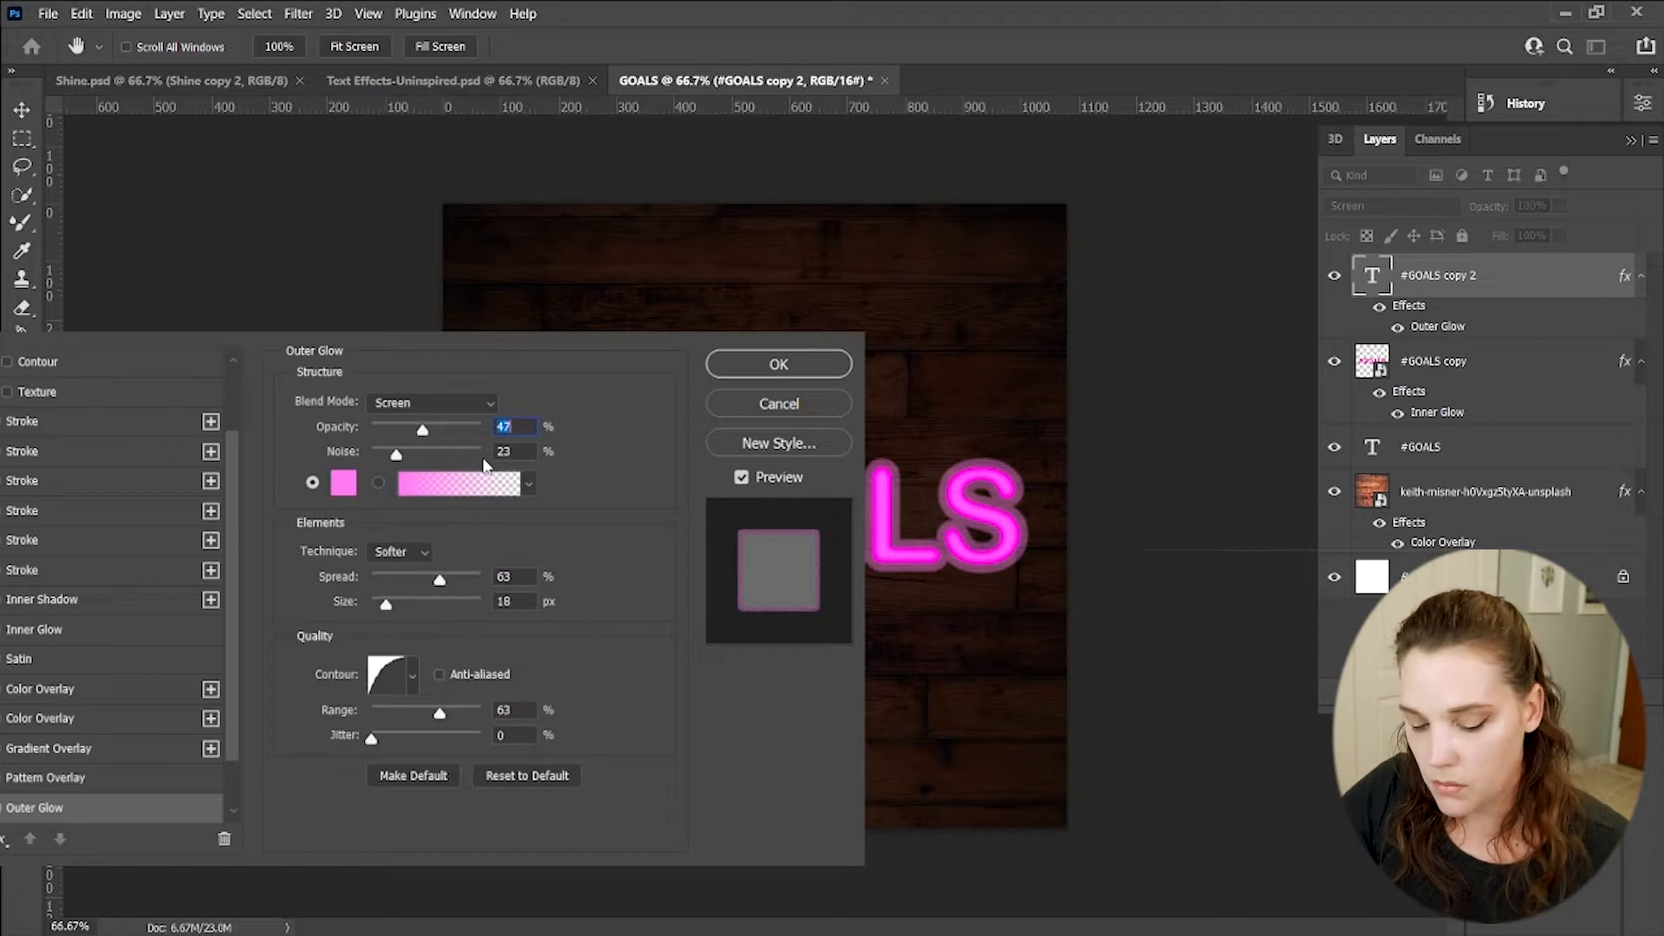
pyautogui.write('50')
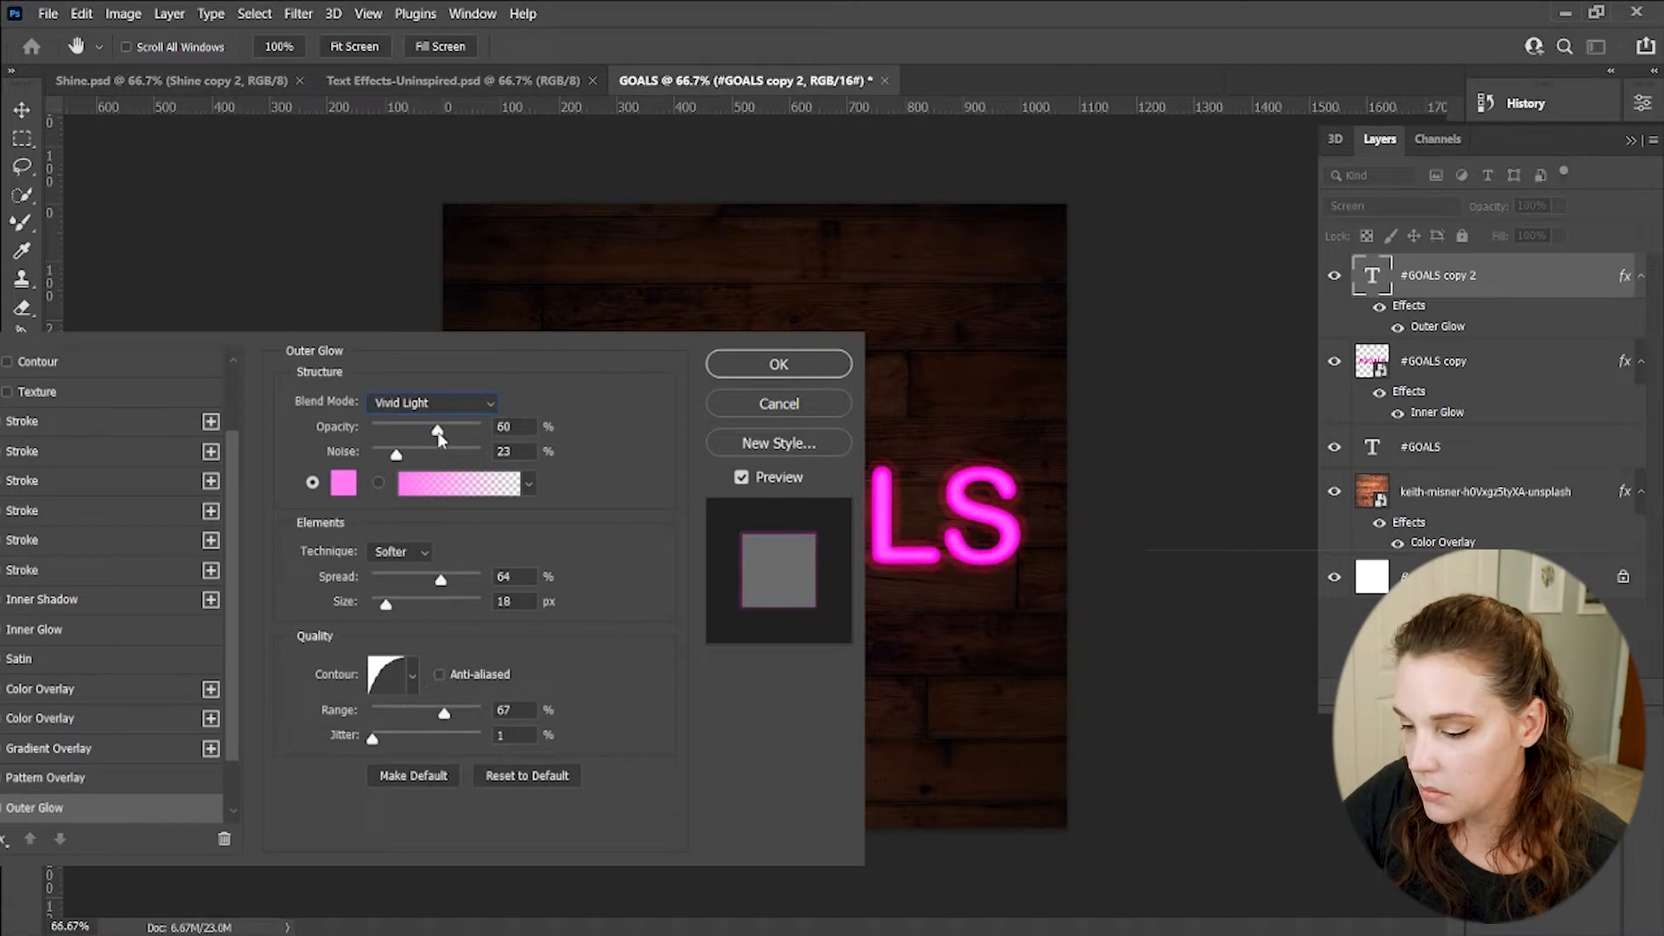
pyautogui.click(438, 432)
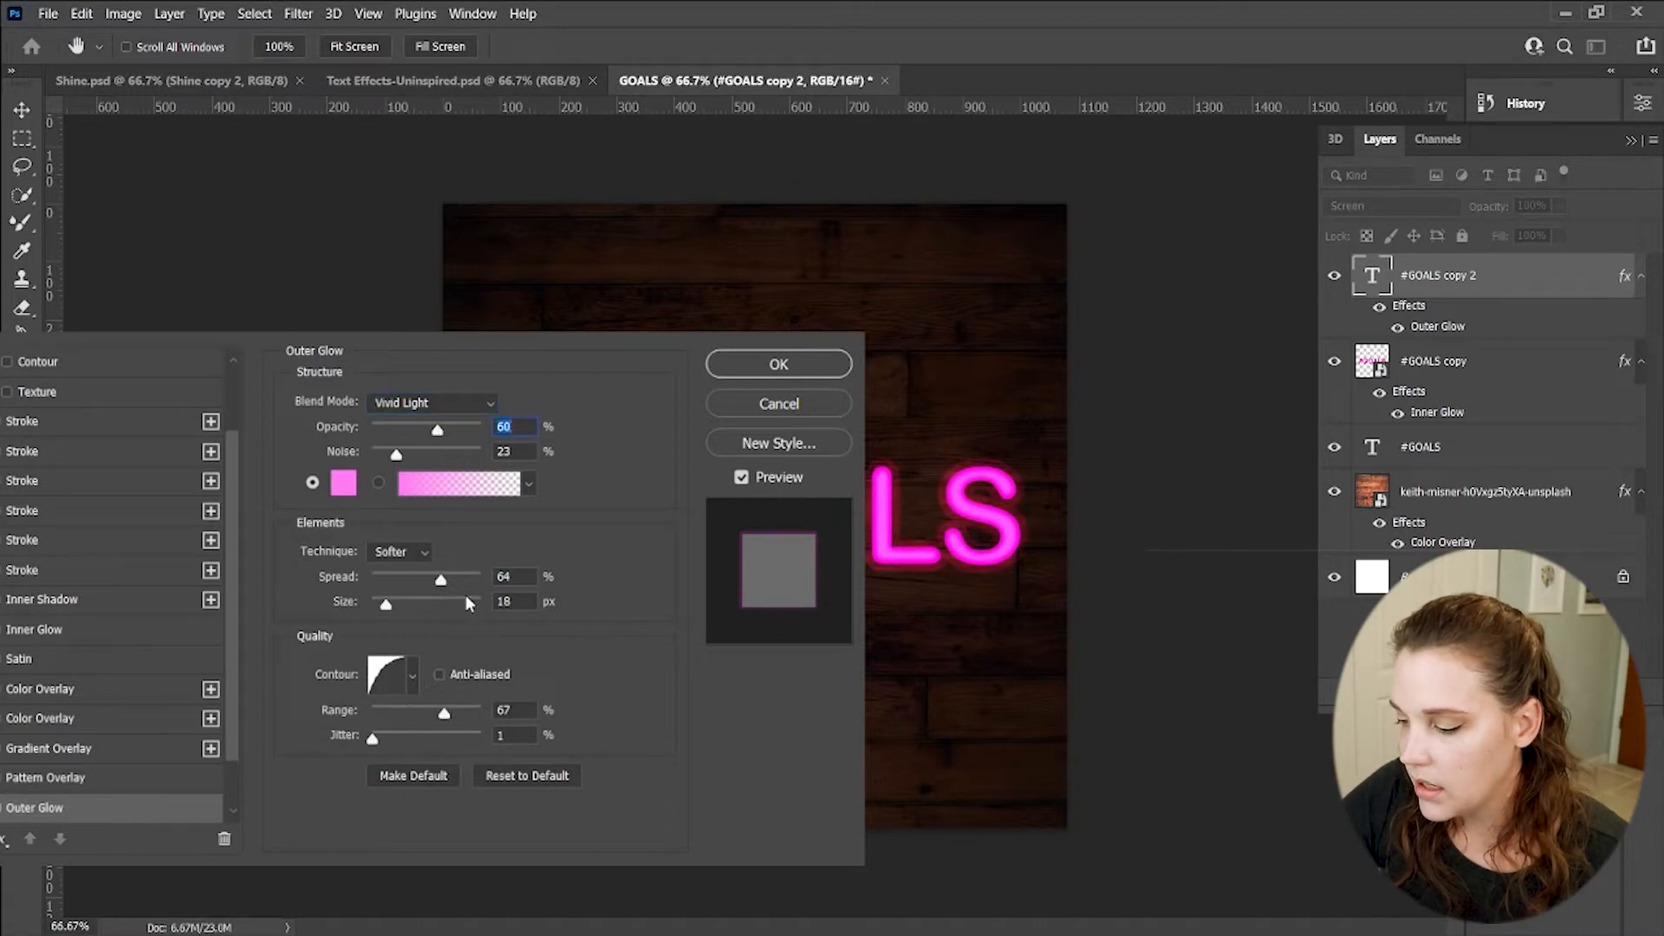
pyautogui.click(767, 368)
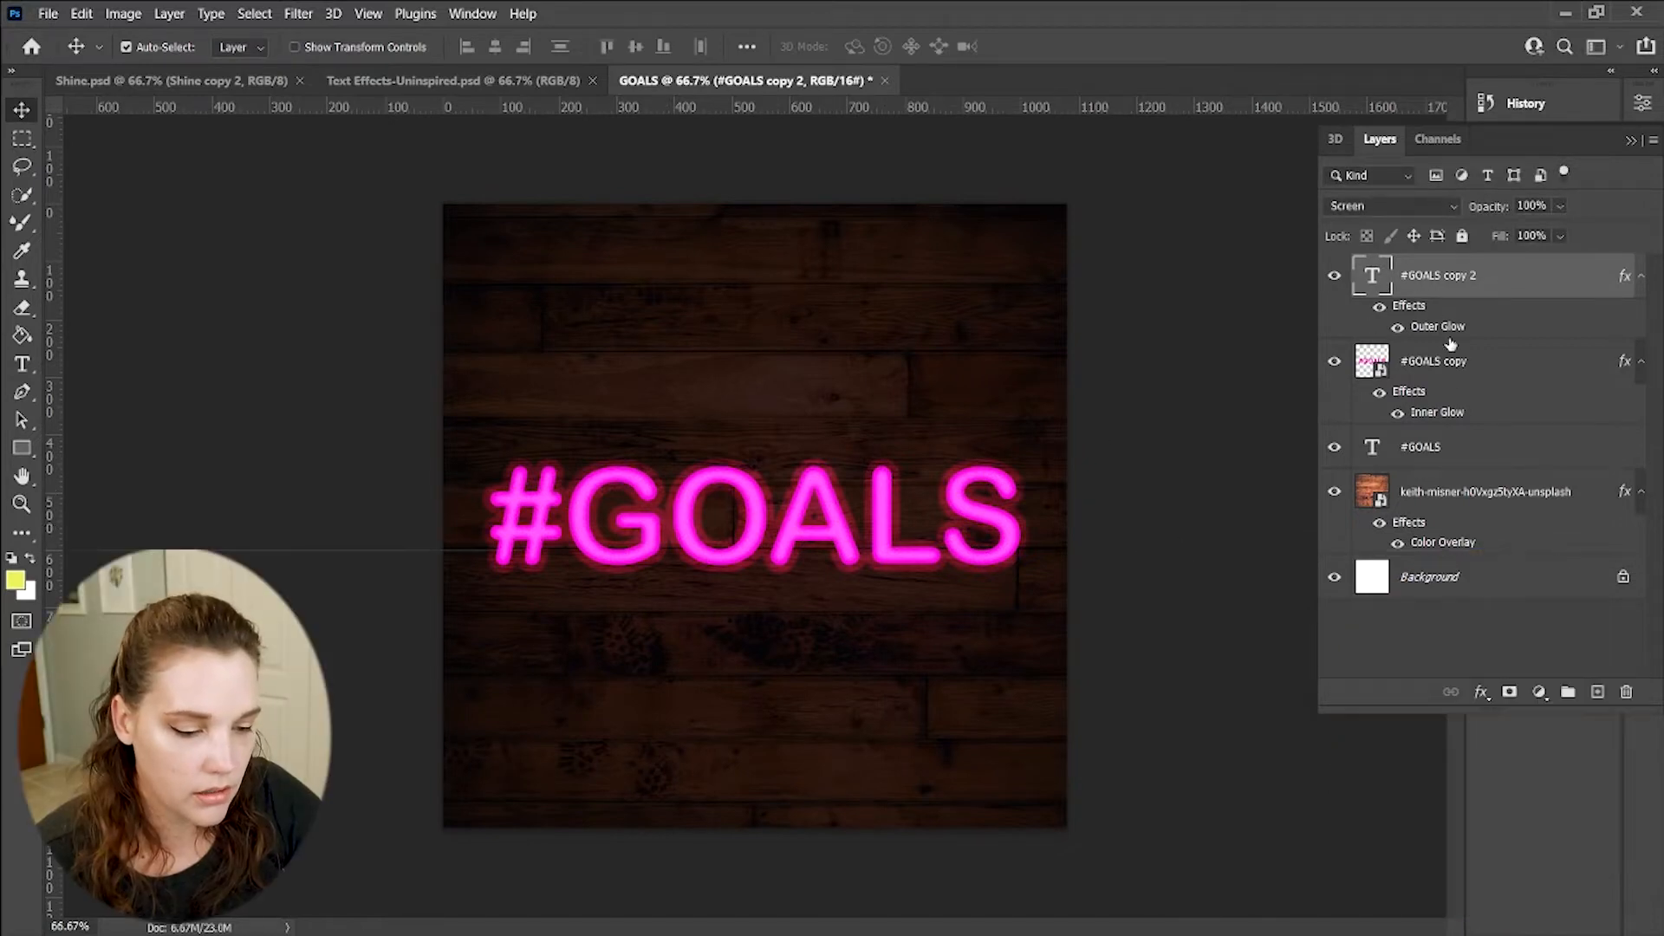
# Convert the original #GOALS layer to a smart object and give it a Drop Shadow coloured dark purple
pyautogui.click(1456, 446)
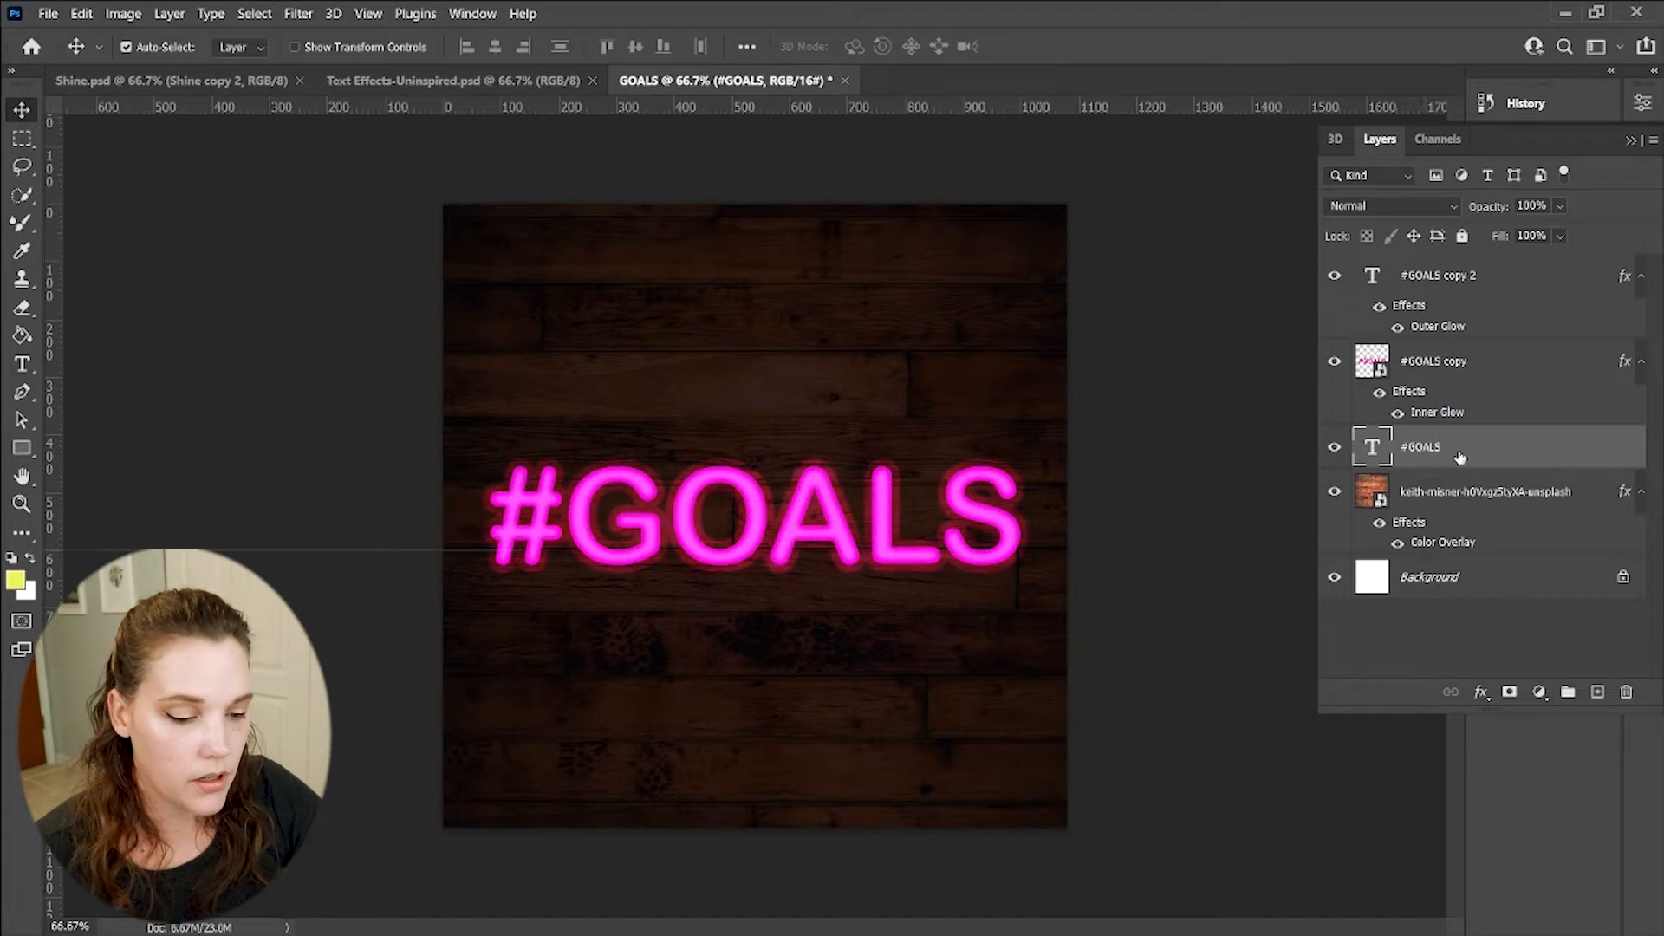
pyautogui.rightClick(1458, 453)
pyautogui.click(1245, 593)
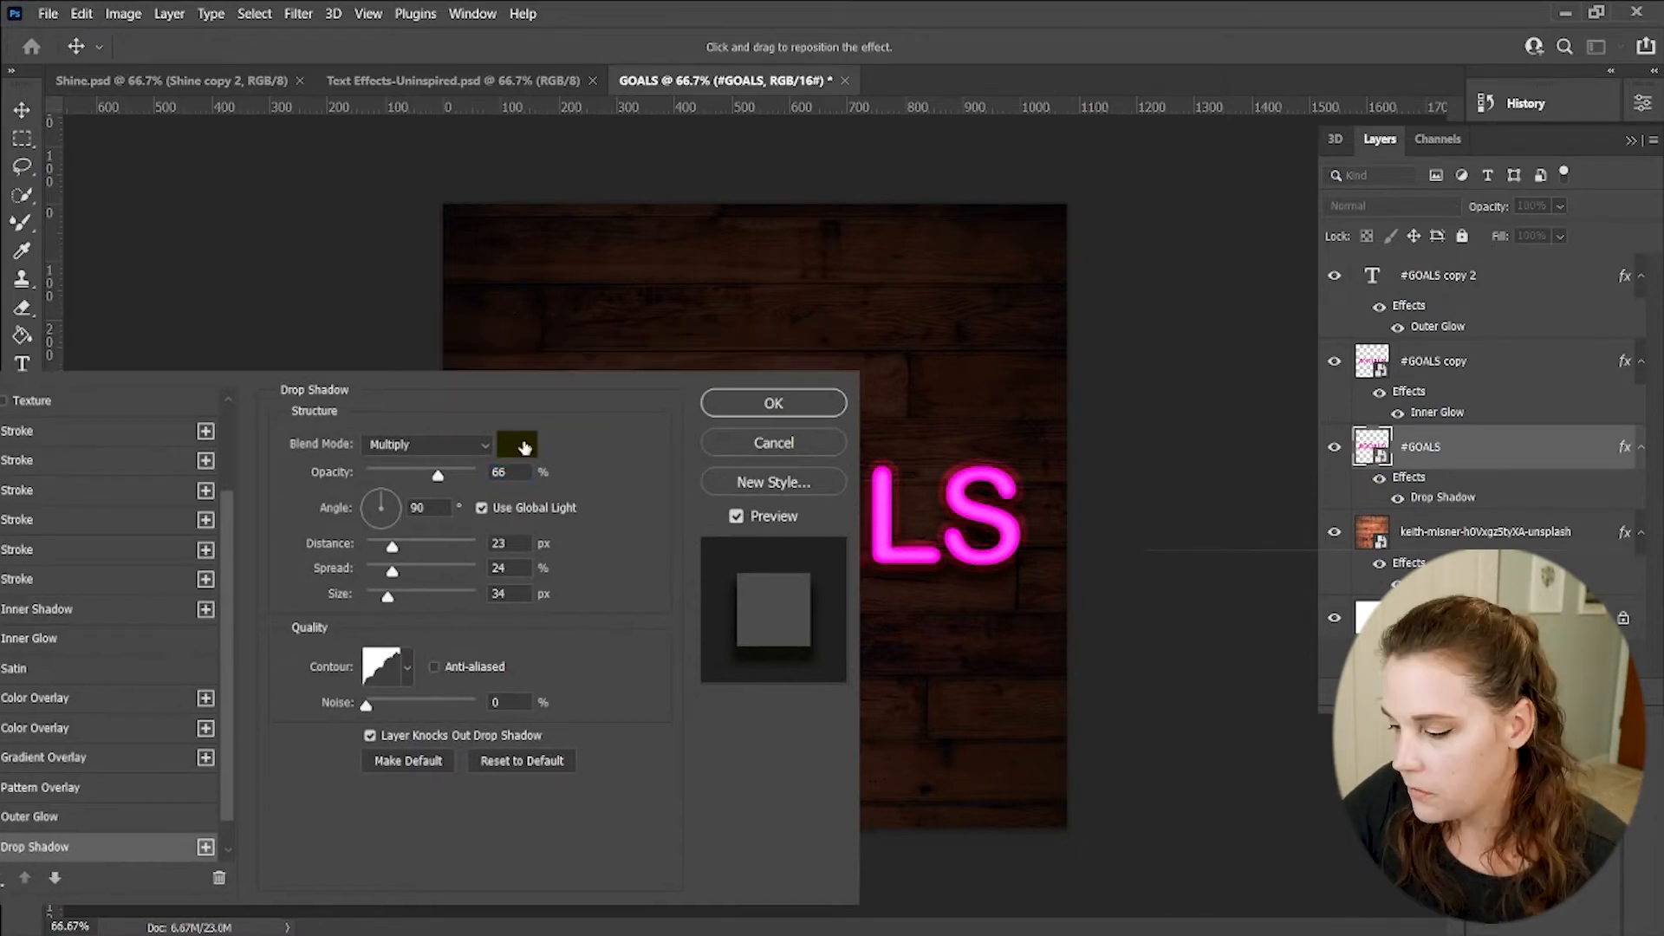
pyautogui.click(522, 449)
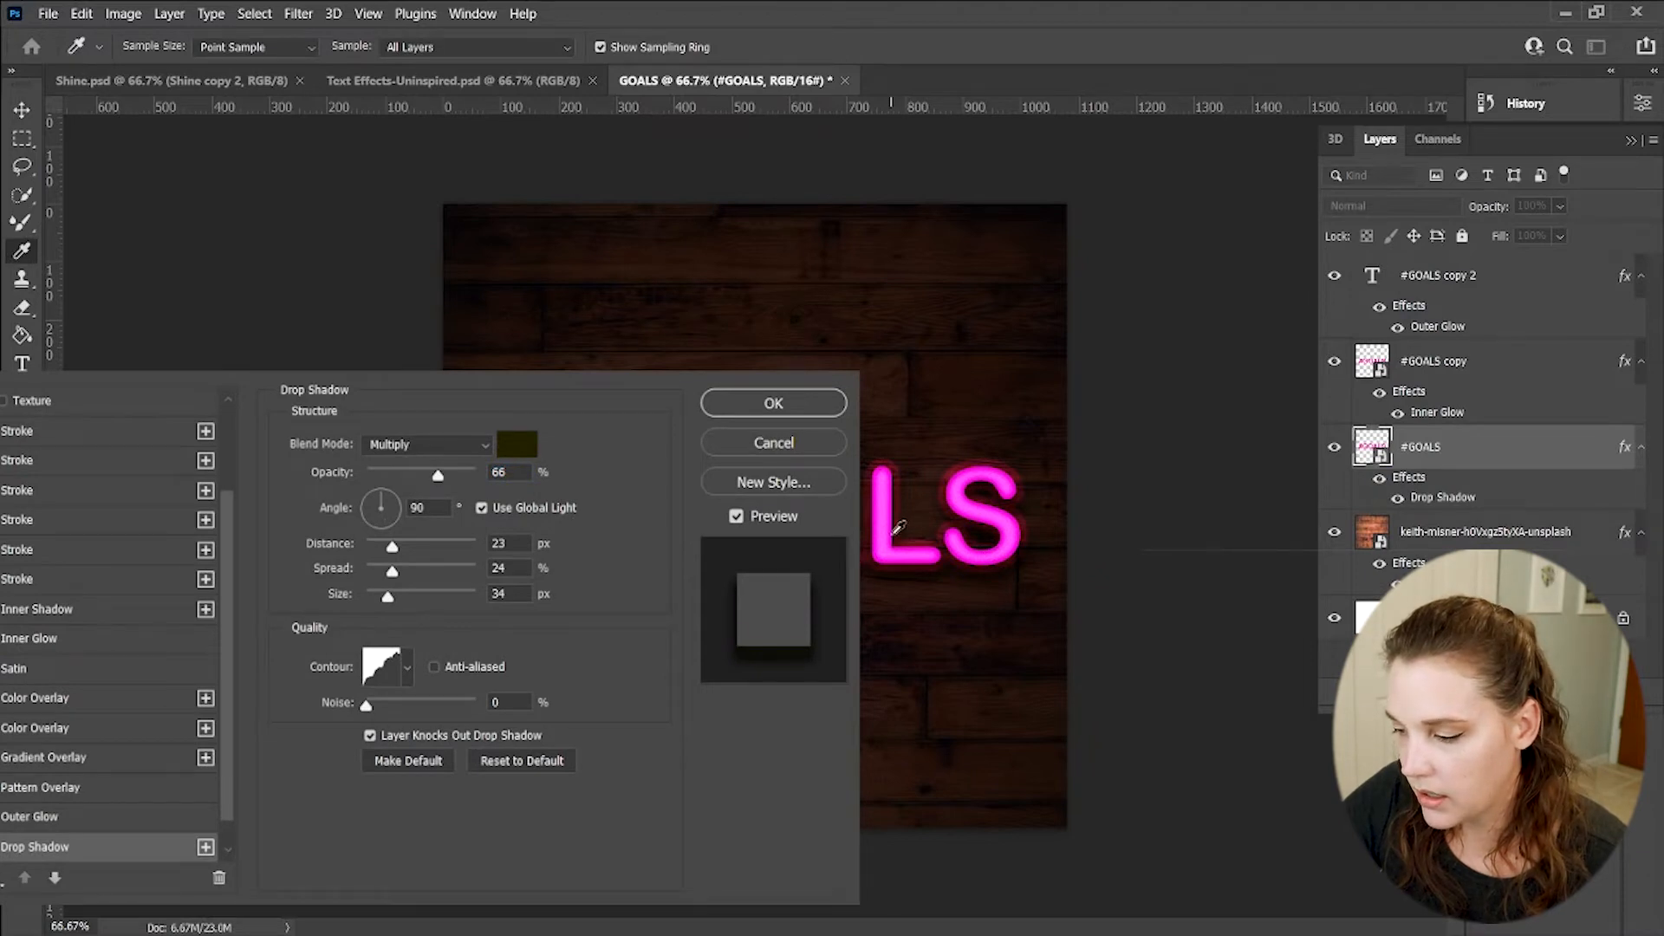
pyautogui.click(895, 529)
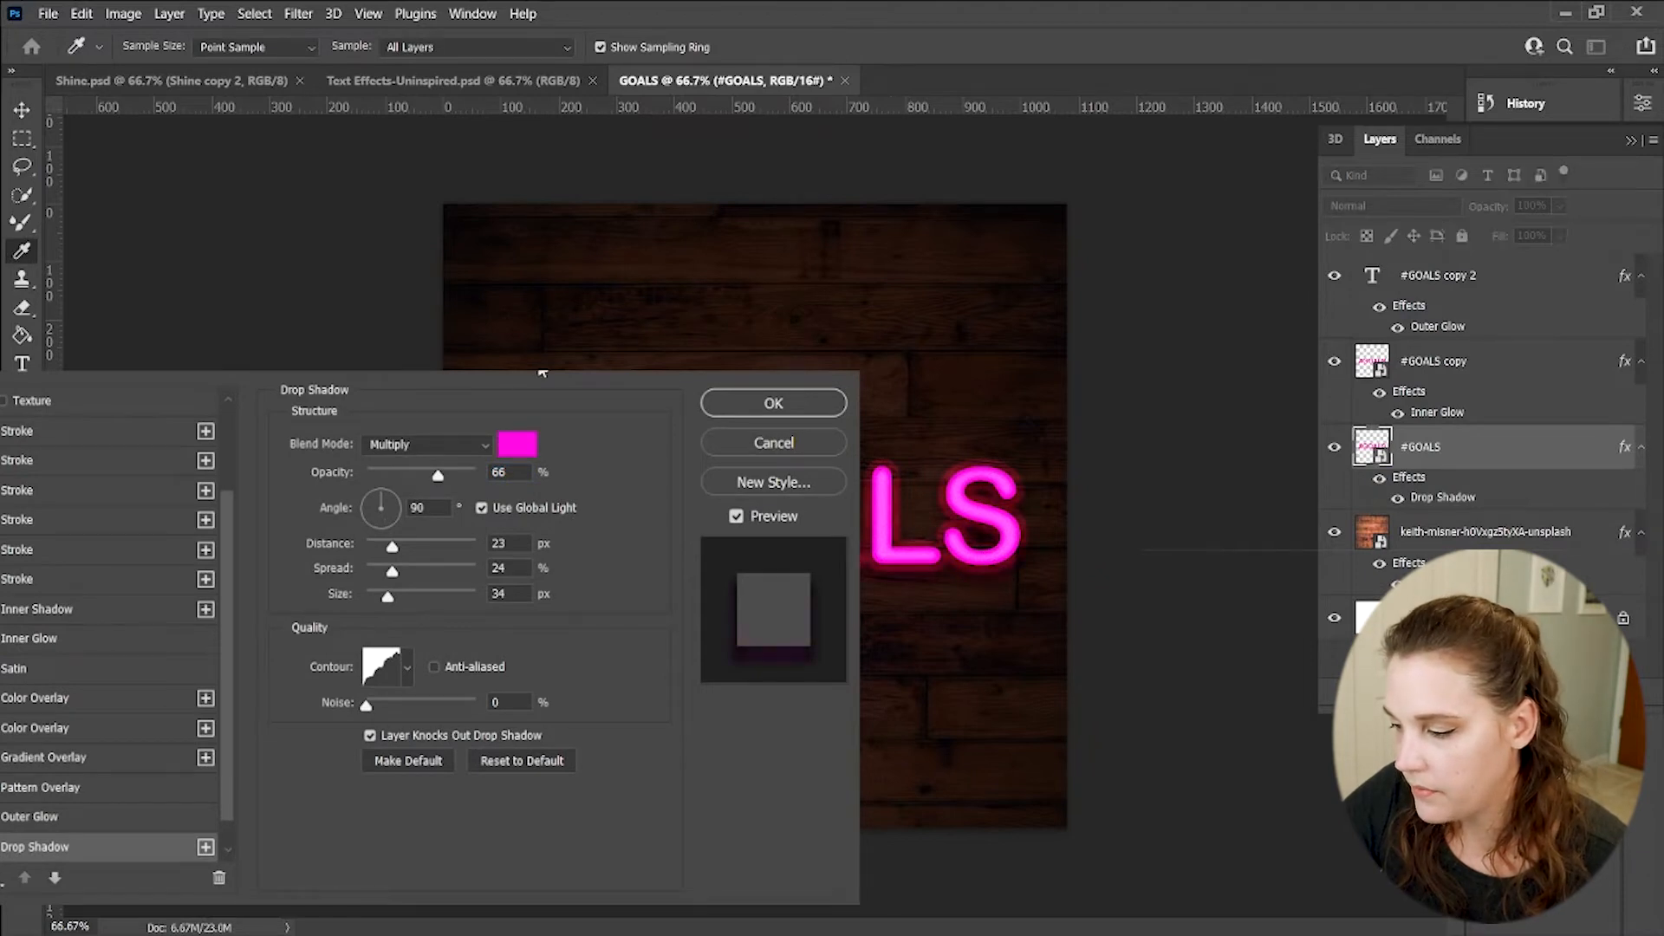
pyautogui.click(256, 376)
pyautogui.click(615, 253)
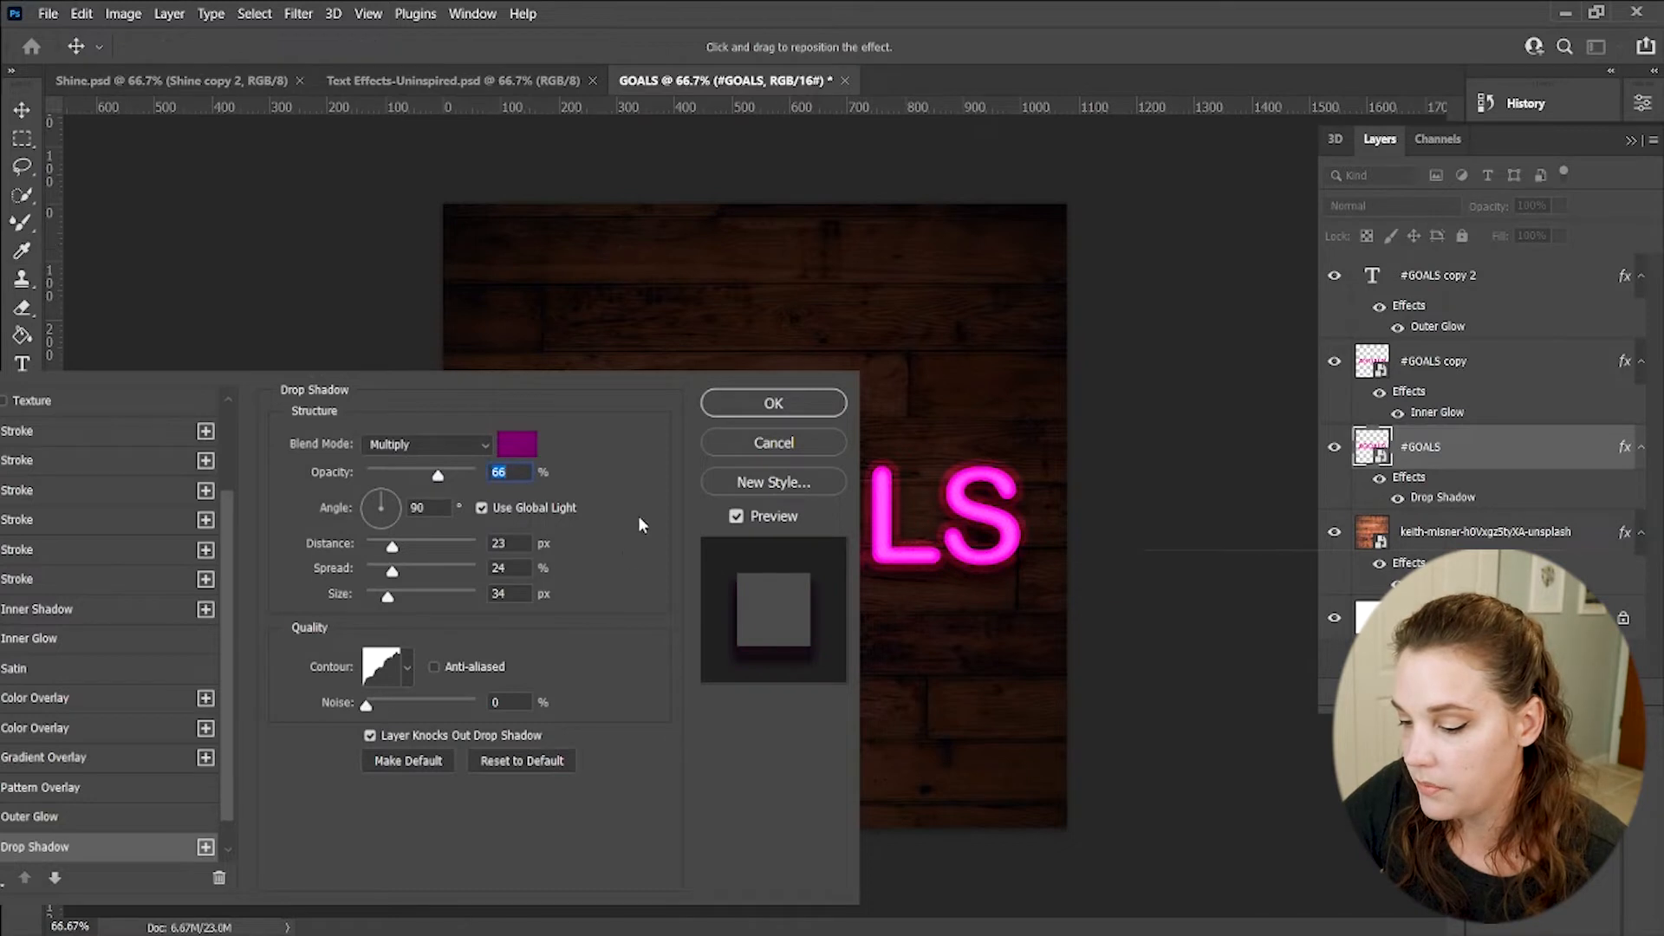
# Set the #GOALS Drop Shadow to Multiply, 127° angle, 46 px distance, 42% spread and 51 px size, and apply it
pyautogui.click(476, 443)
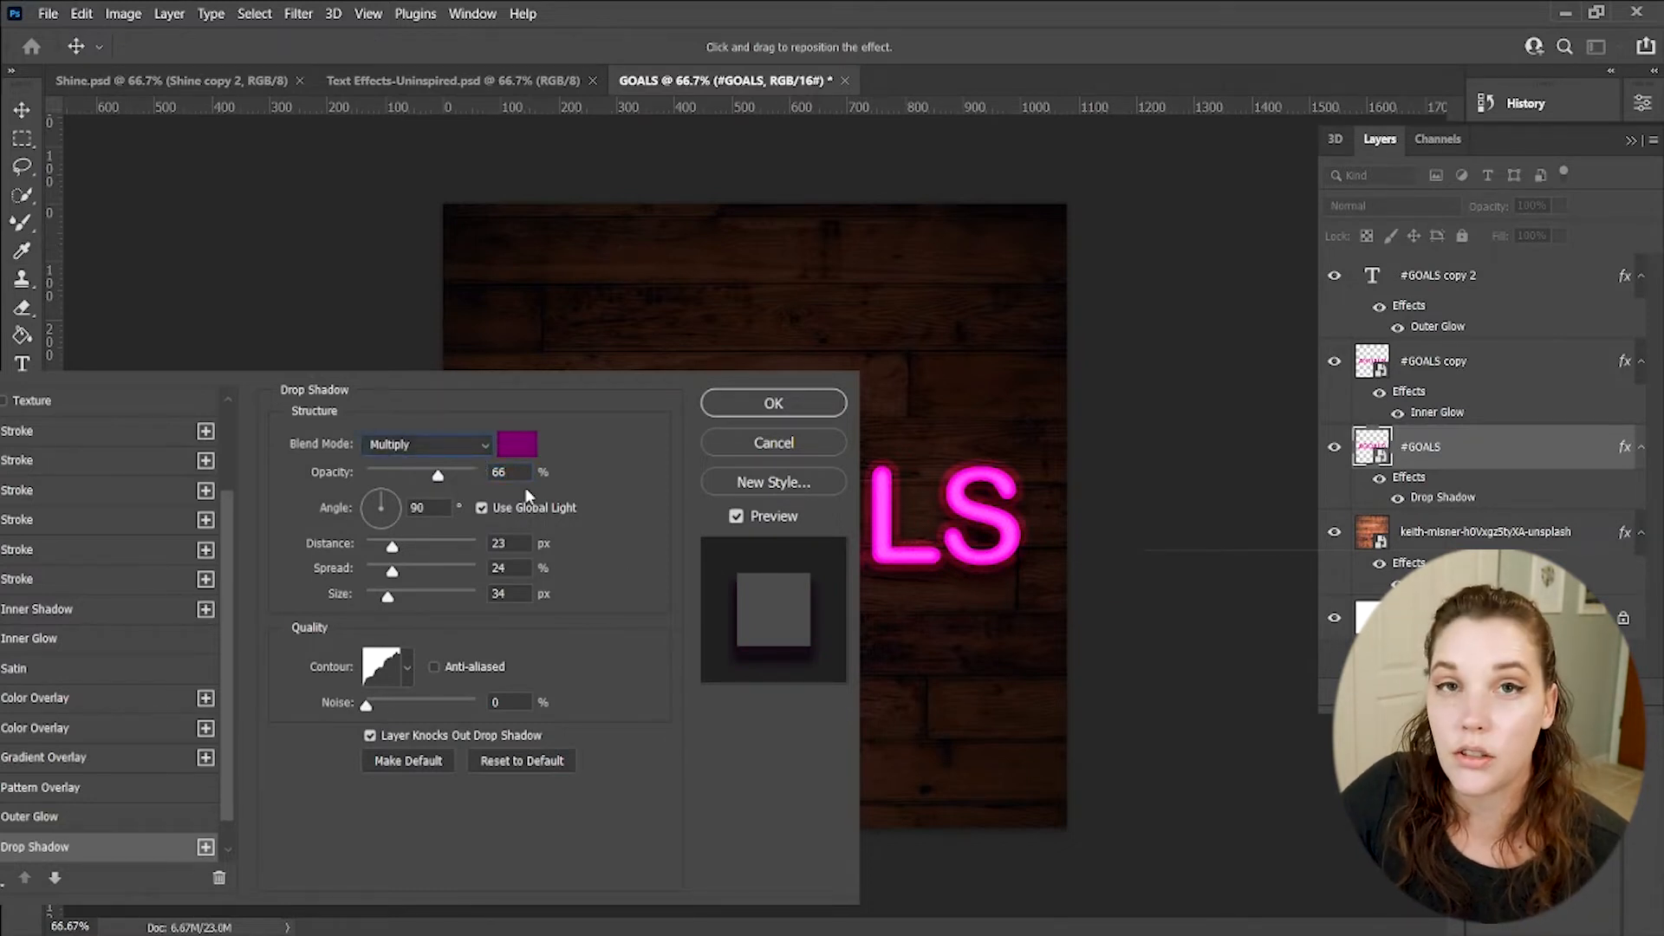
pyautogui.click(380, 494)
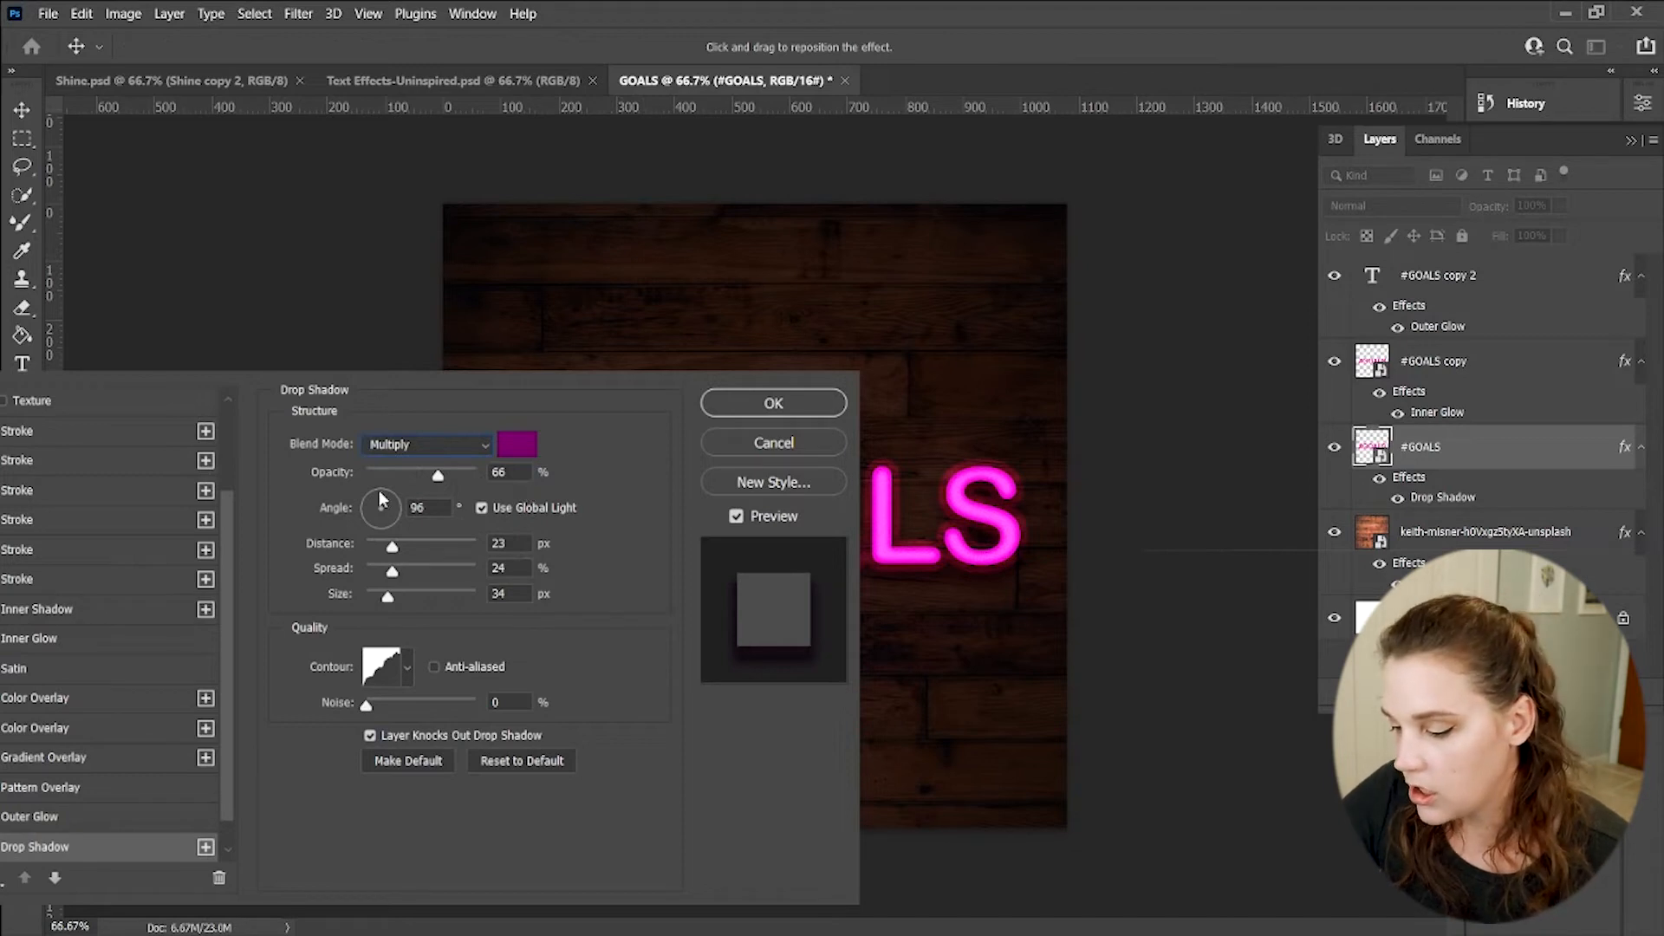
pyautogui.moveTo(379, 497); pyautogui.dragTo(412, 574)
pyautogui.moveTo(387, 597); pyautogui.dragTo(395, 600)
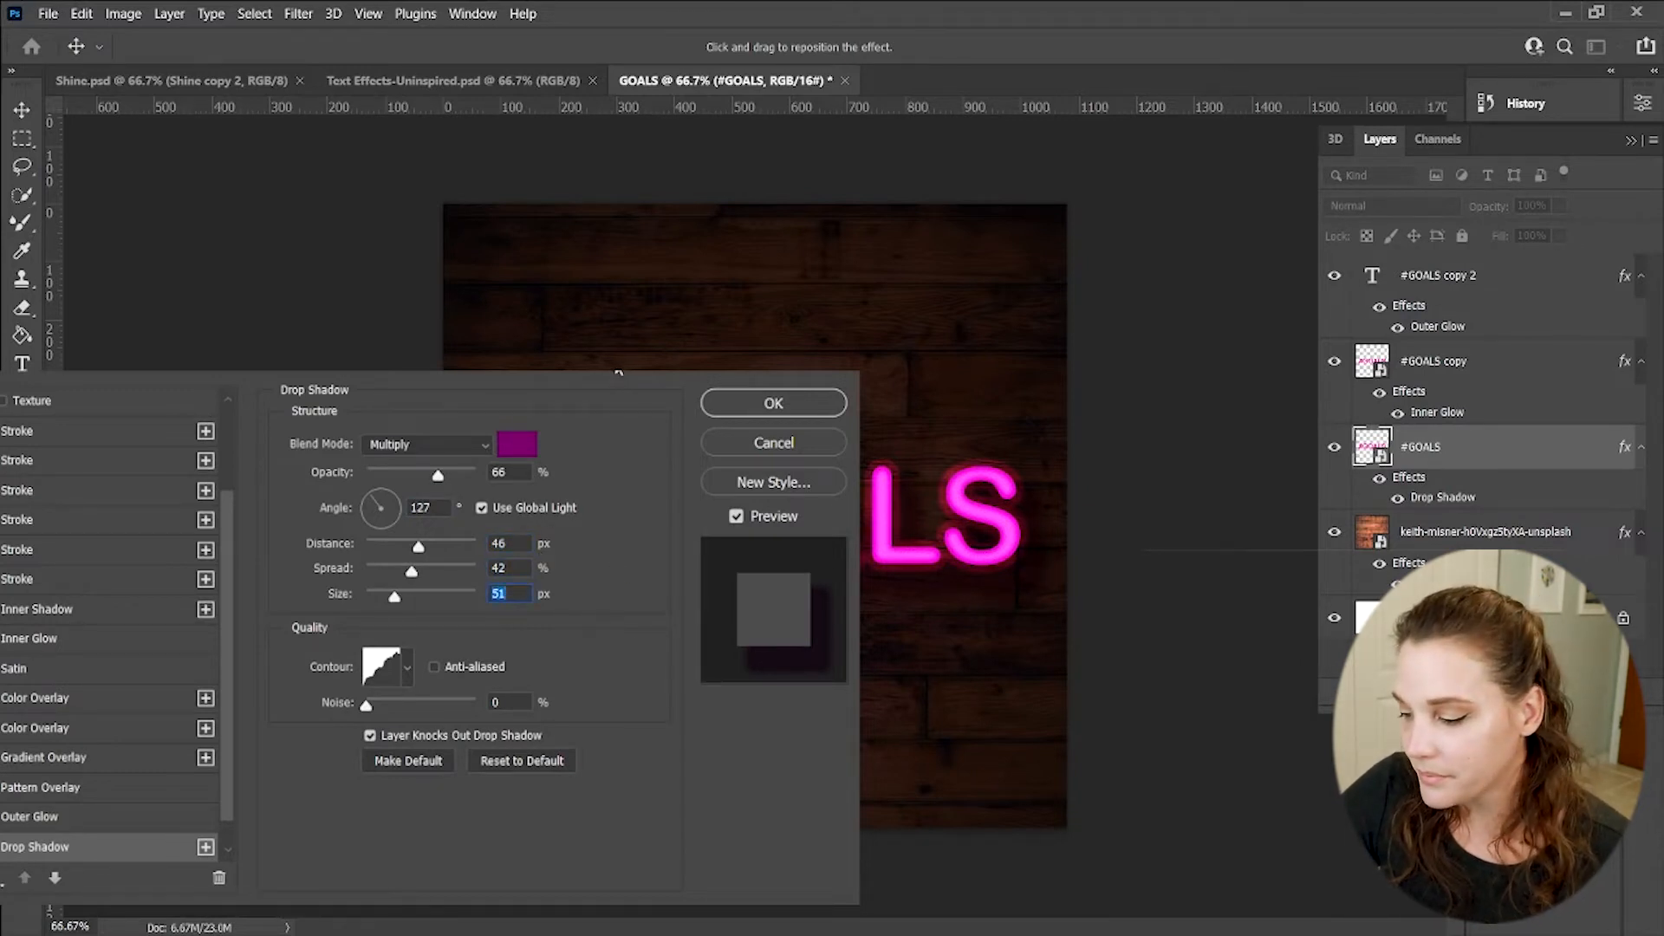
pyautogui.click(751, 405)
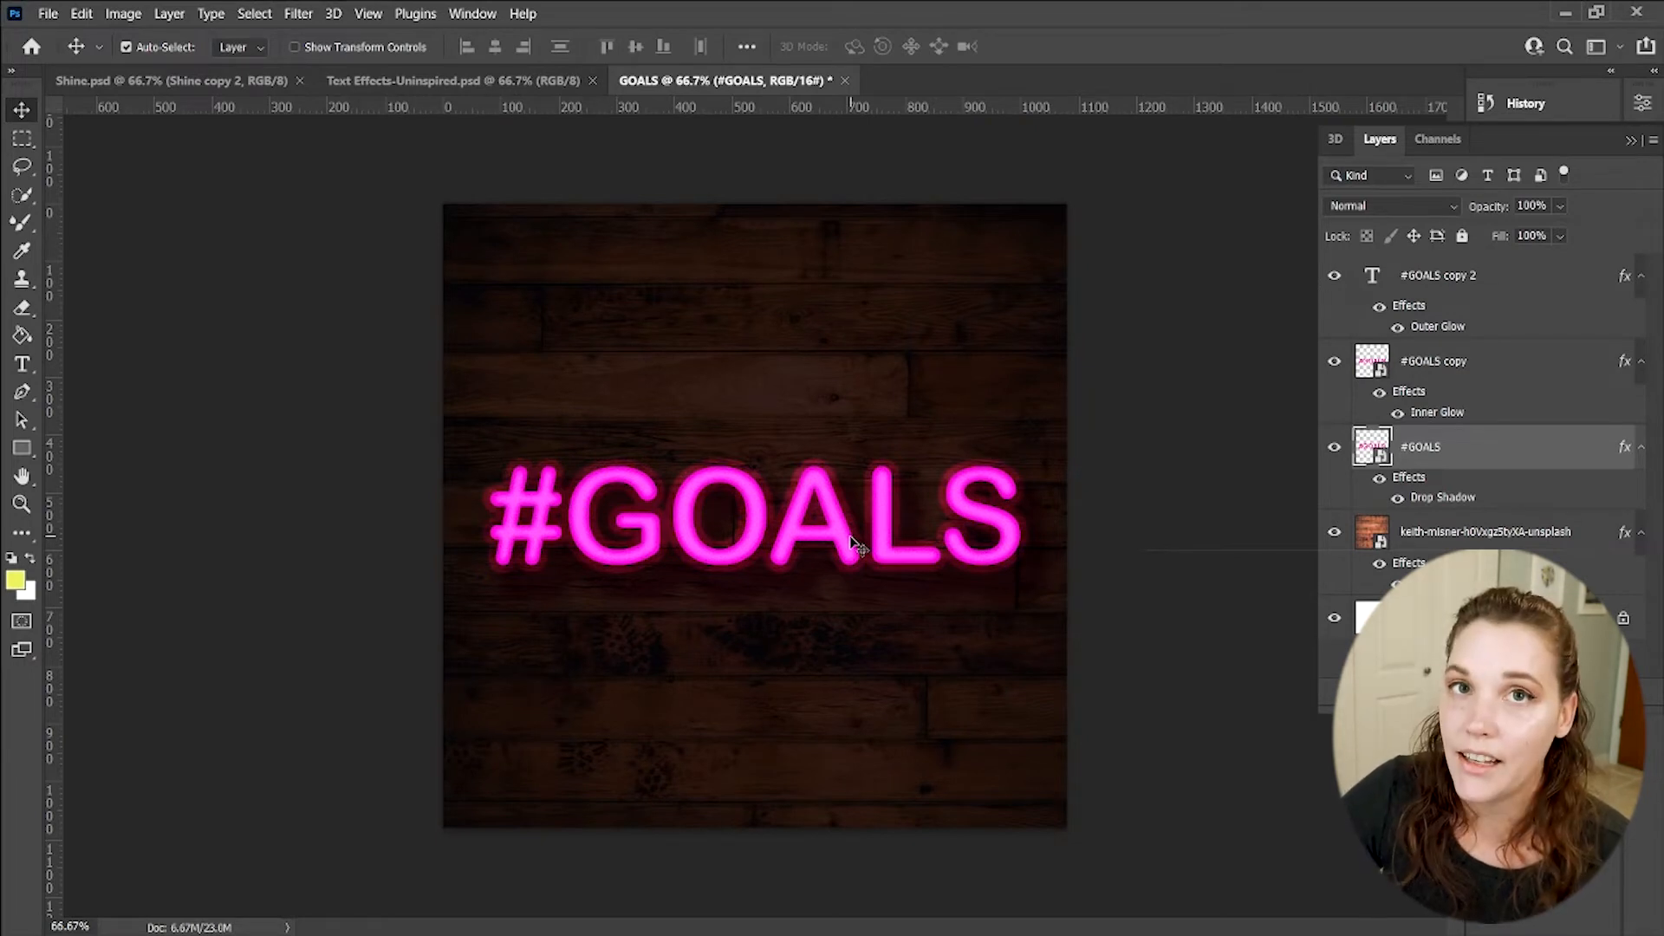
# Duplicate the #GOALS copy 2 layer and set the duplicate to Vivid Light at 20% opacity
pyautogui.click(1460, 371)
pyautogui.click(1457, 287)
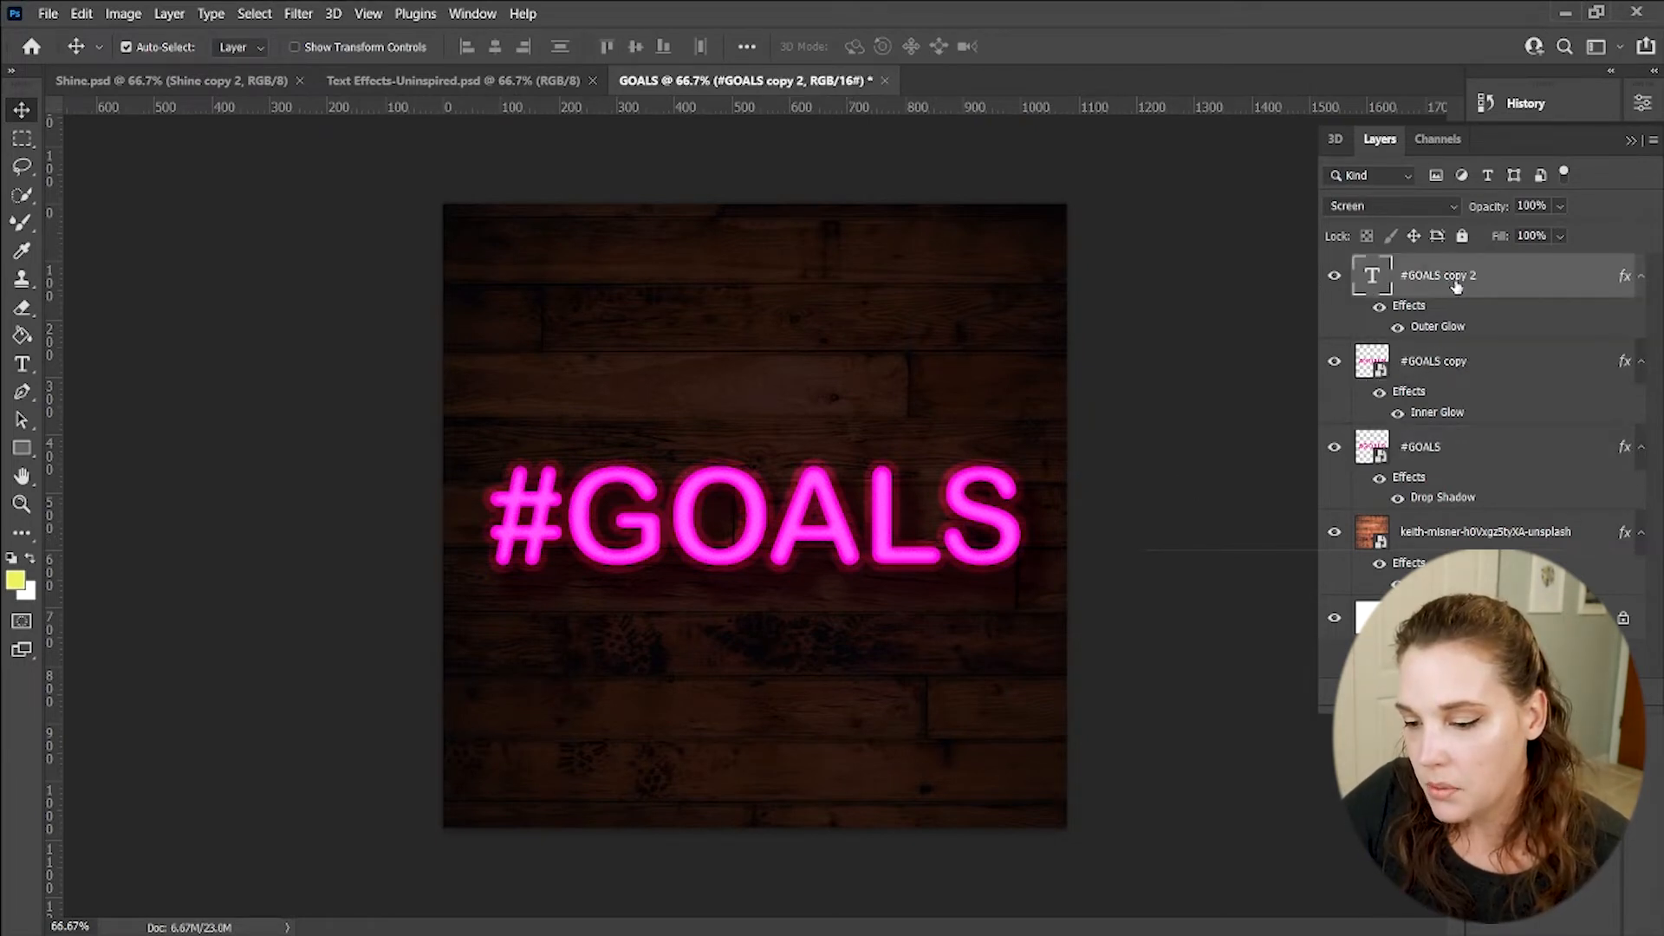
pyautogui.moveTo(1613, 562); pyautogui.dragTo(1597, 692)
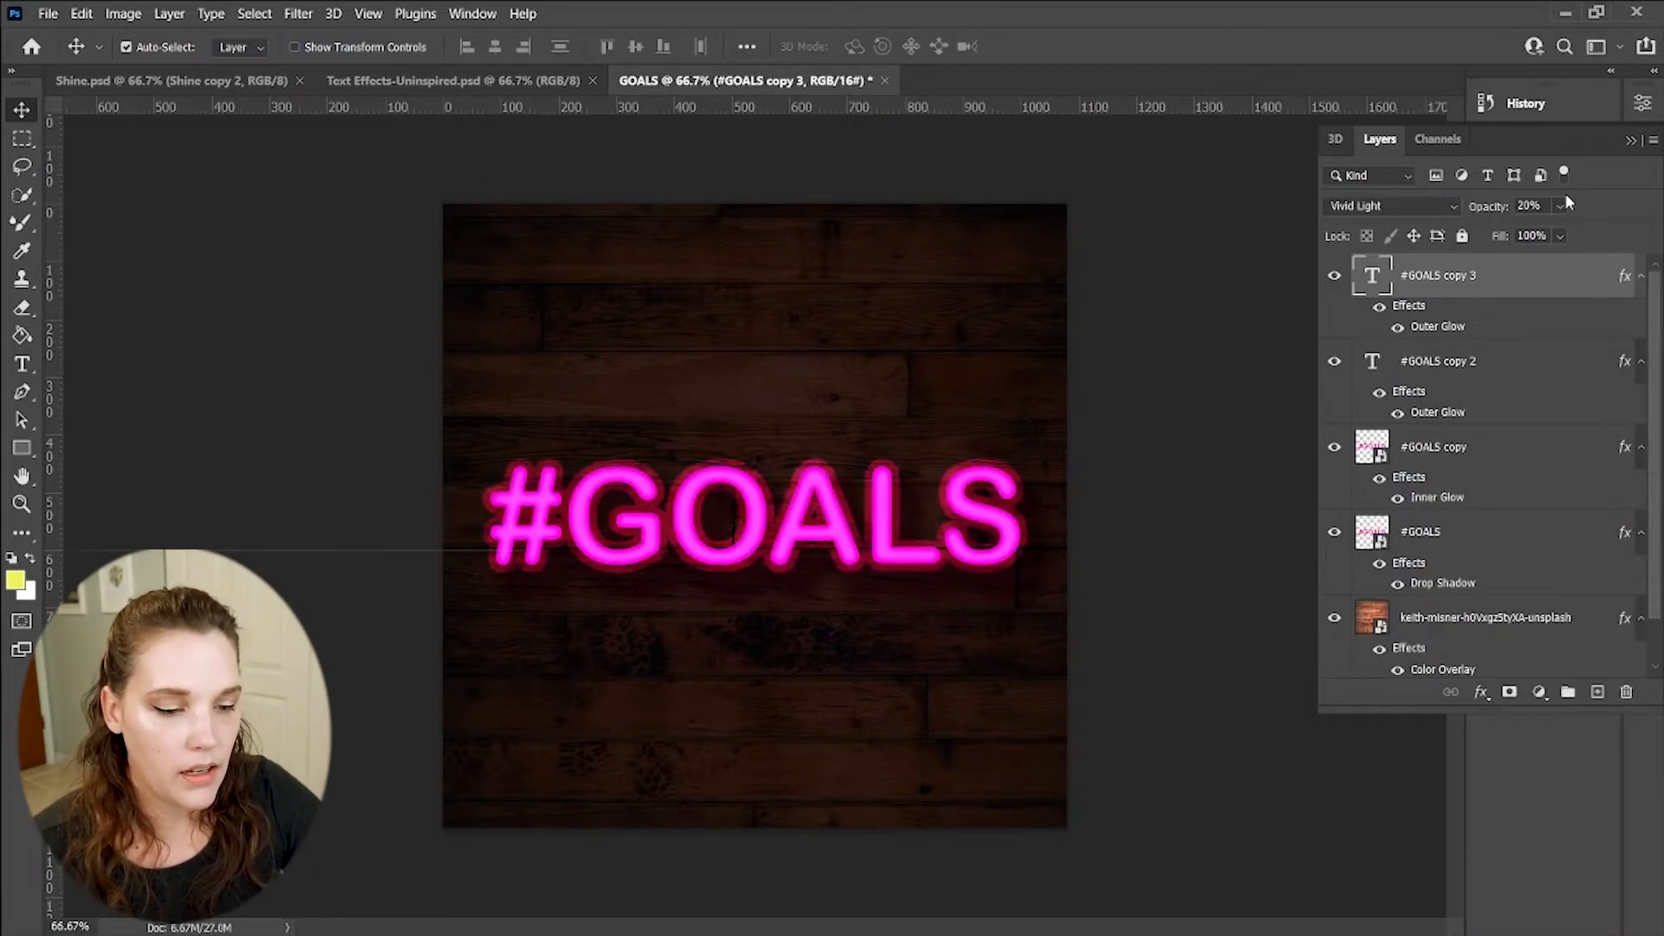
# Set the #GOALS copy 2 Outer Glow to 78% opacity, 18% noise, 66% spread and 27 px size, and apply it
pyautogui.doubleClick(1448, 337)
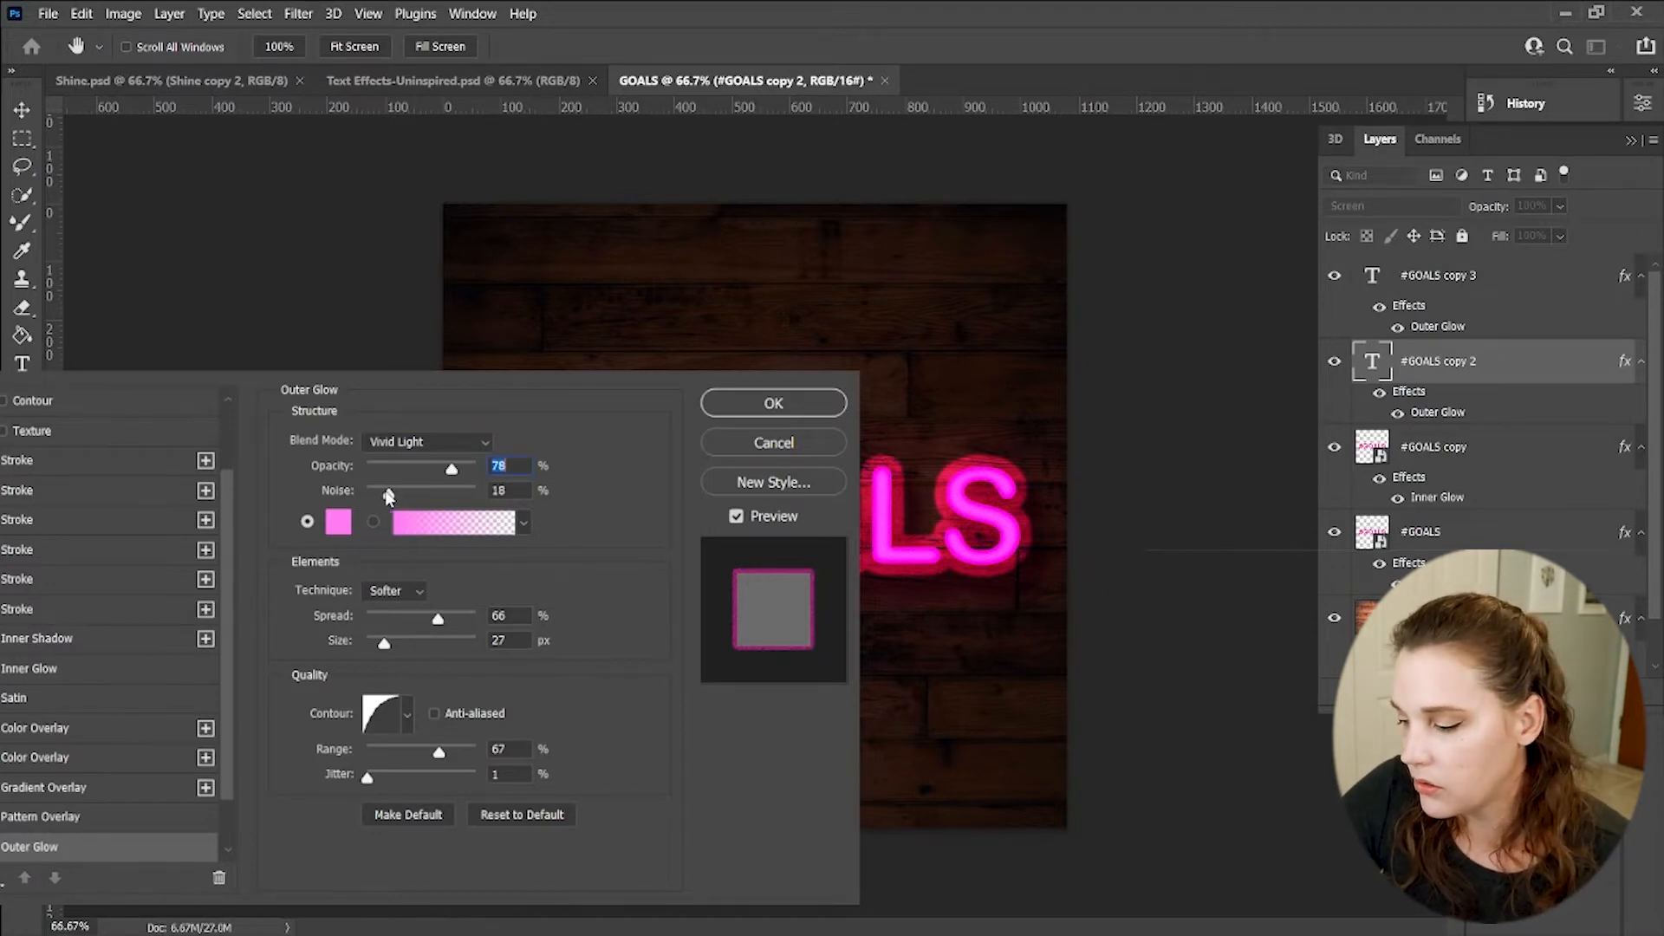
pyautogui.moveTo(388, 494); pyautogui.dragTo(366, 494)
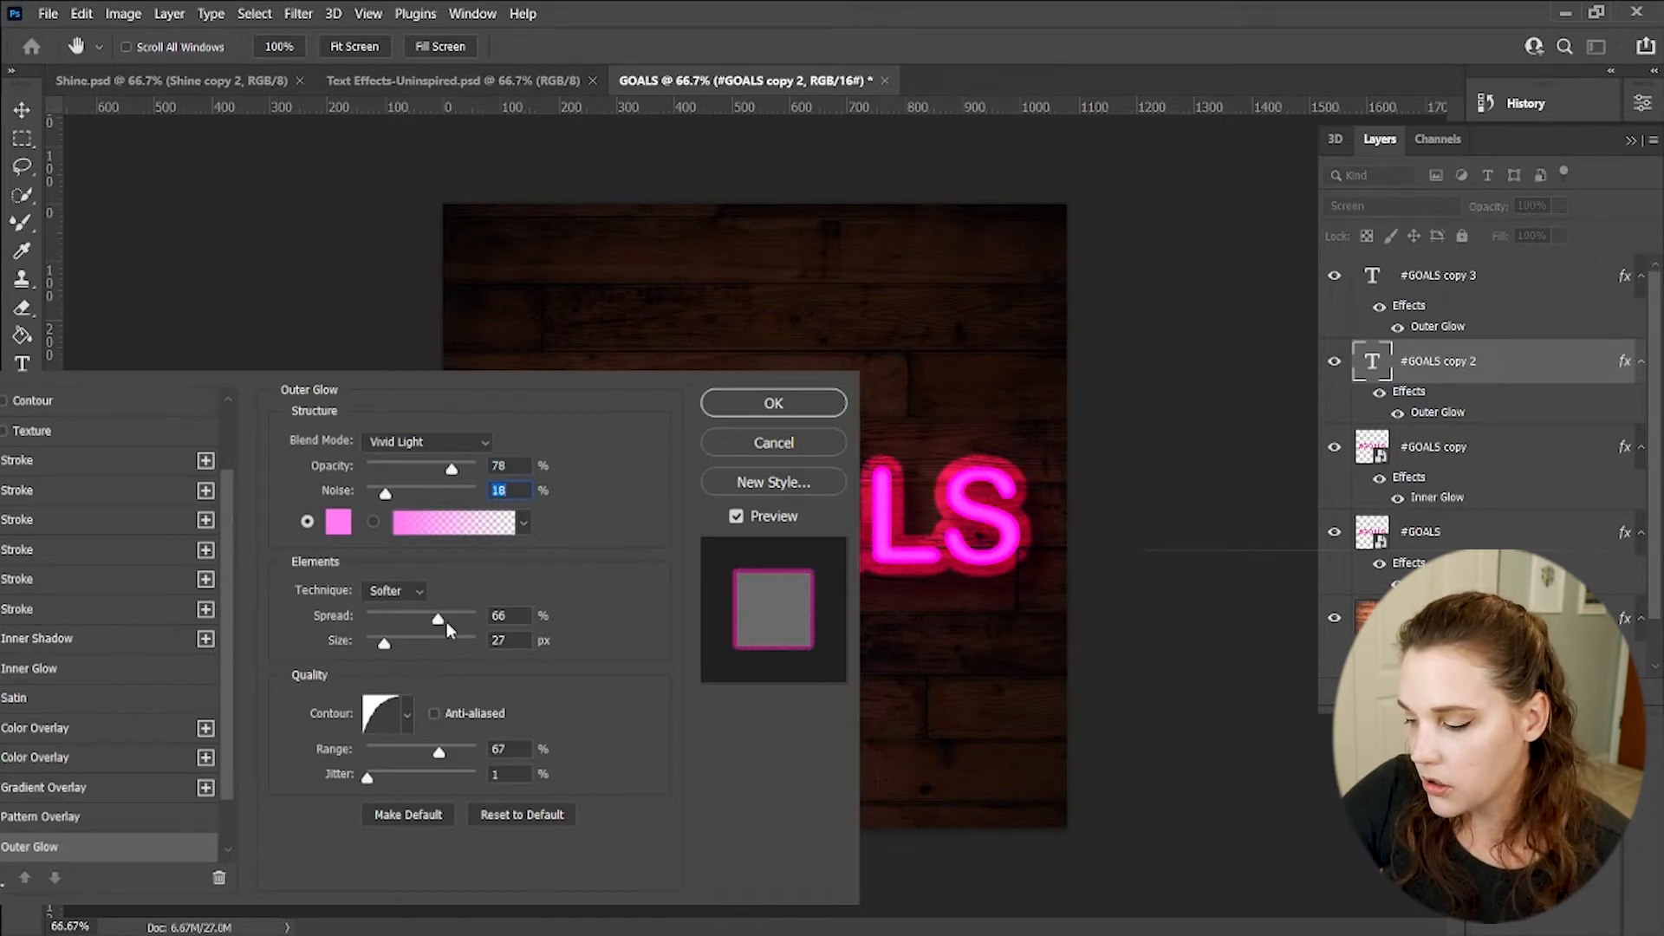
pyautogui.click(773, 403)
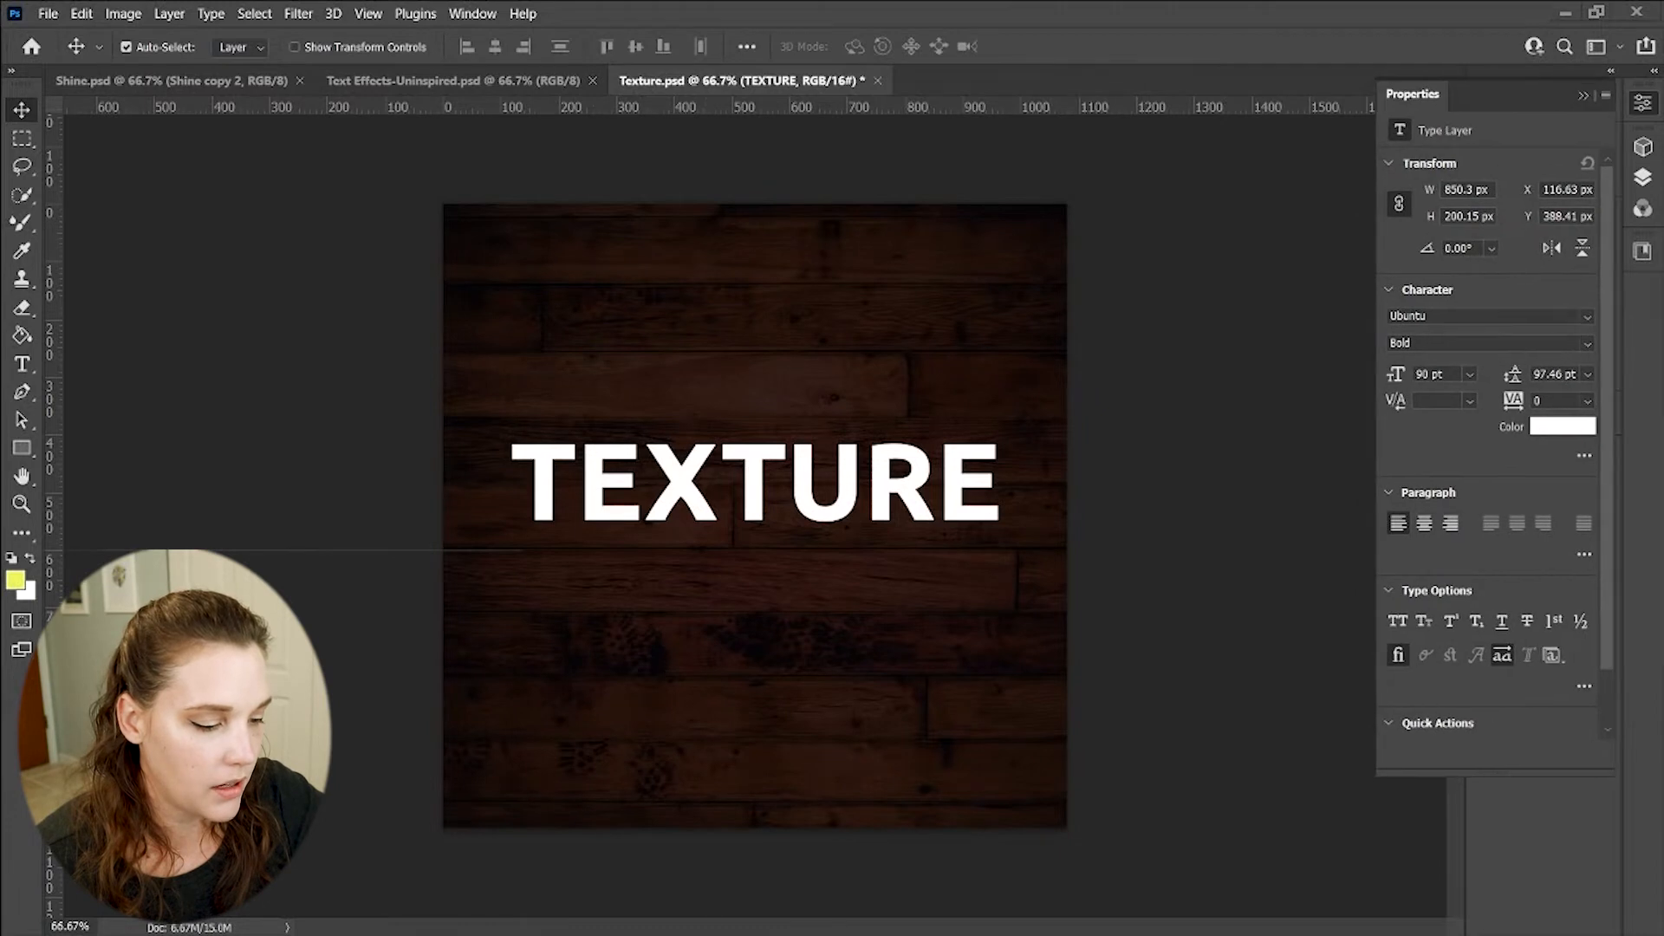
# Convert the TEXTURE text to a smart object and distort its letters in Liquify using size 100 Pucker and Push Left brushes
pyautogui.click(1641, 177)
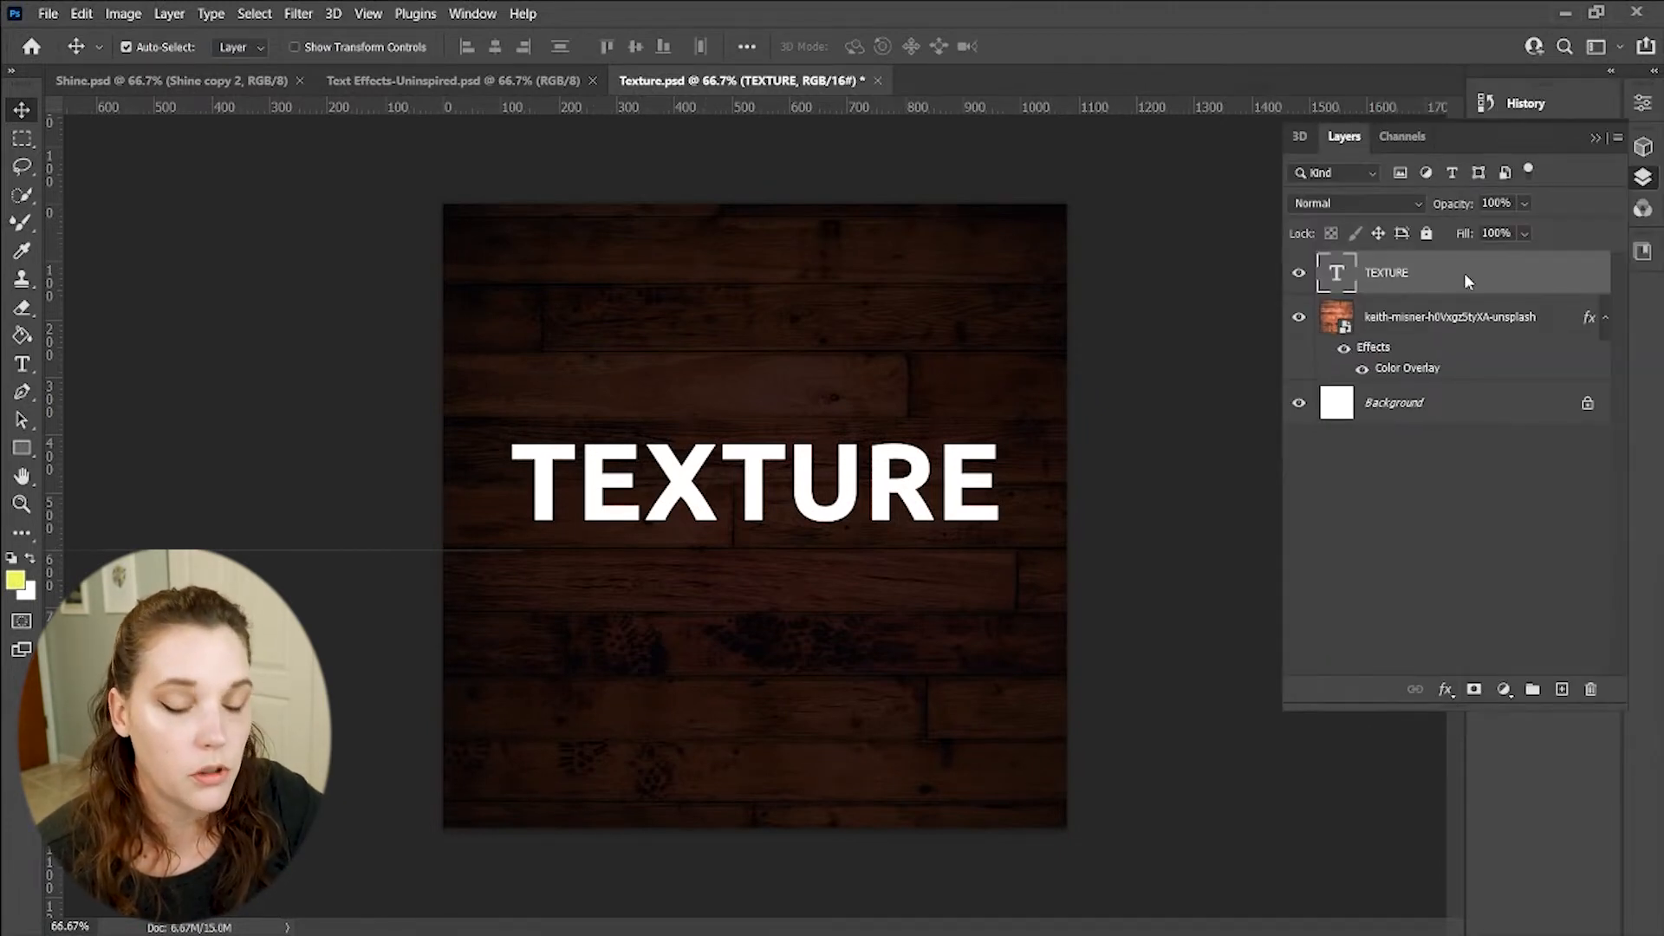
pyautogui.hotkey('ctrl', 'shift', 'o')
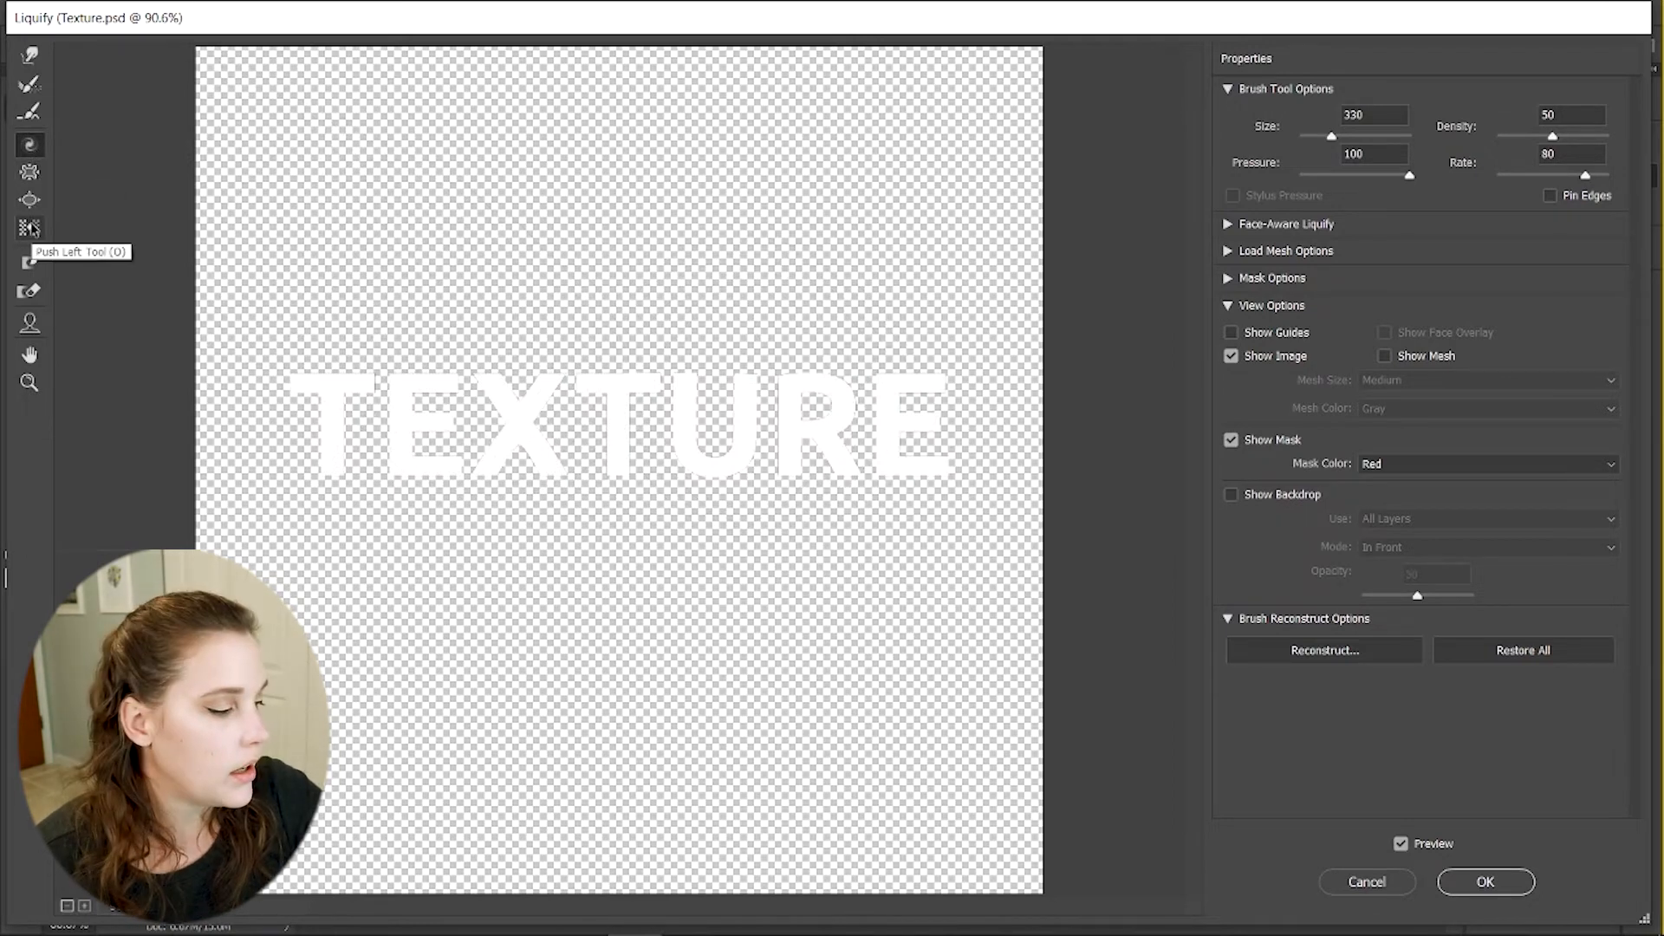
pyautogui.click(29, 171)
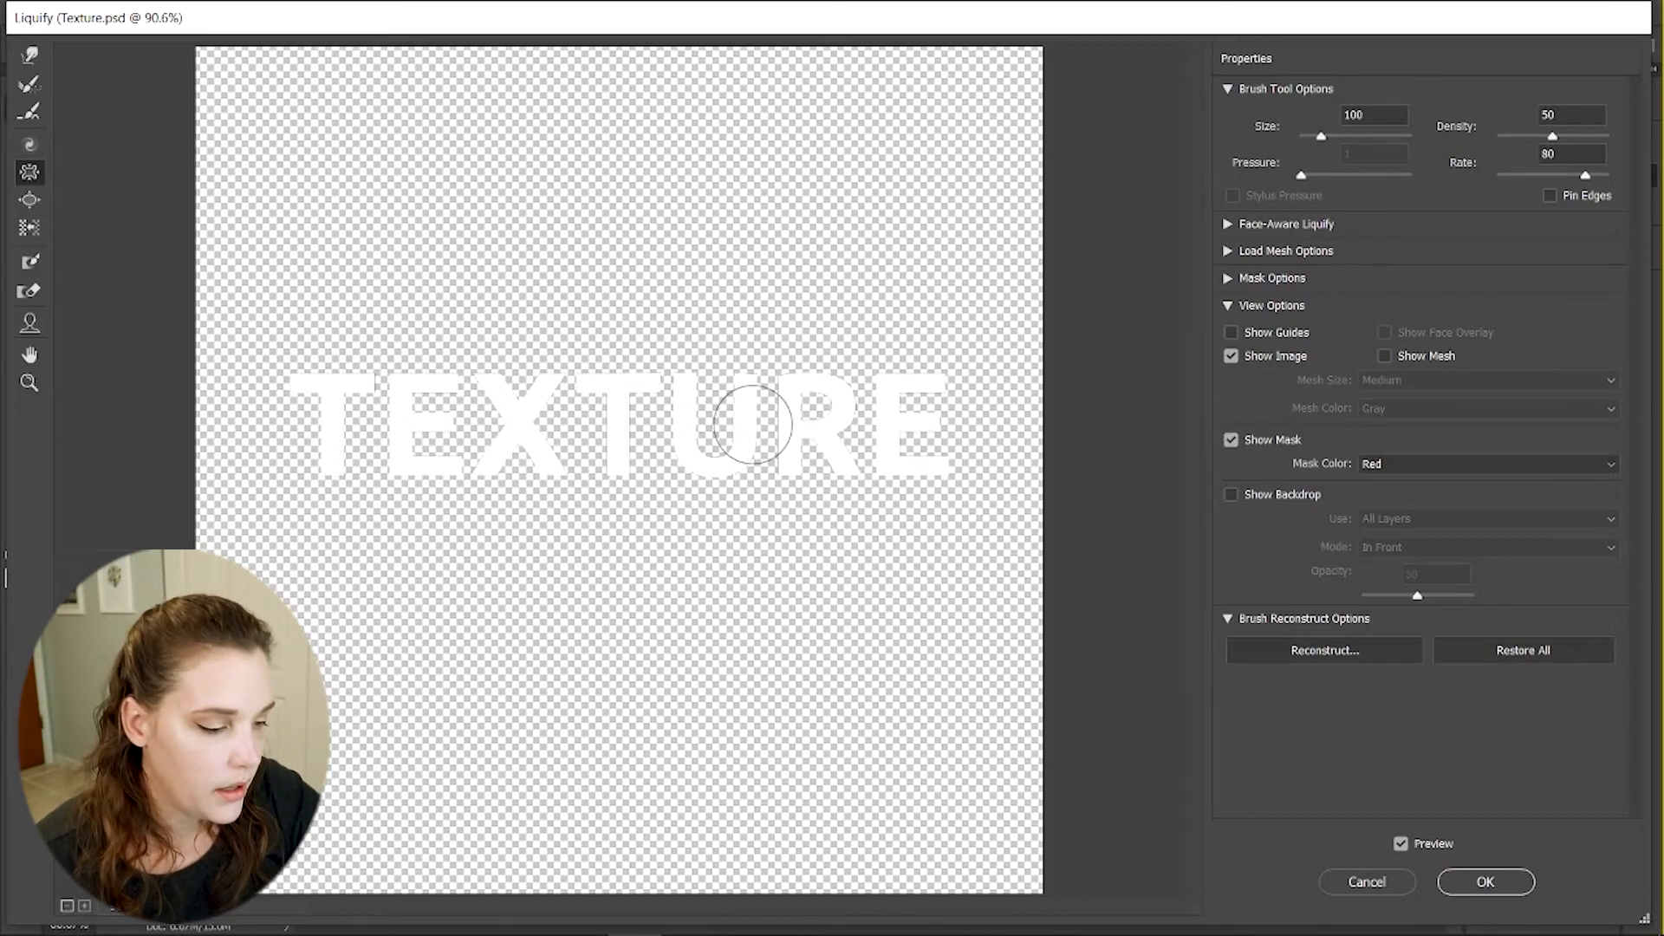
pyautogui.moveTo(651, 443)
pyautogui.mouseDown()
pyautogui.moveTo(680, 427)
pyautogui.moveTo(599, 406)
pyautogui.moveTo(606, 419)
pyautogui.moveTo(473, 422)
pyautogui.moveTo(311, 406)
pyautogui.mouseUp()
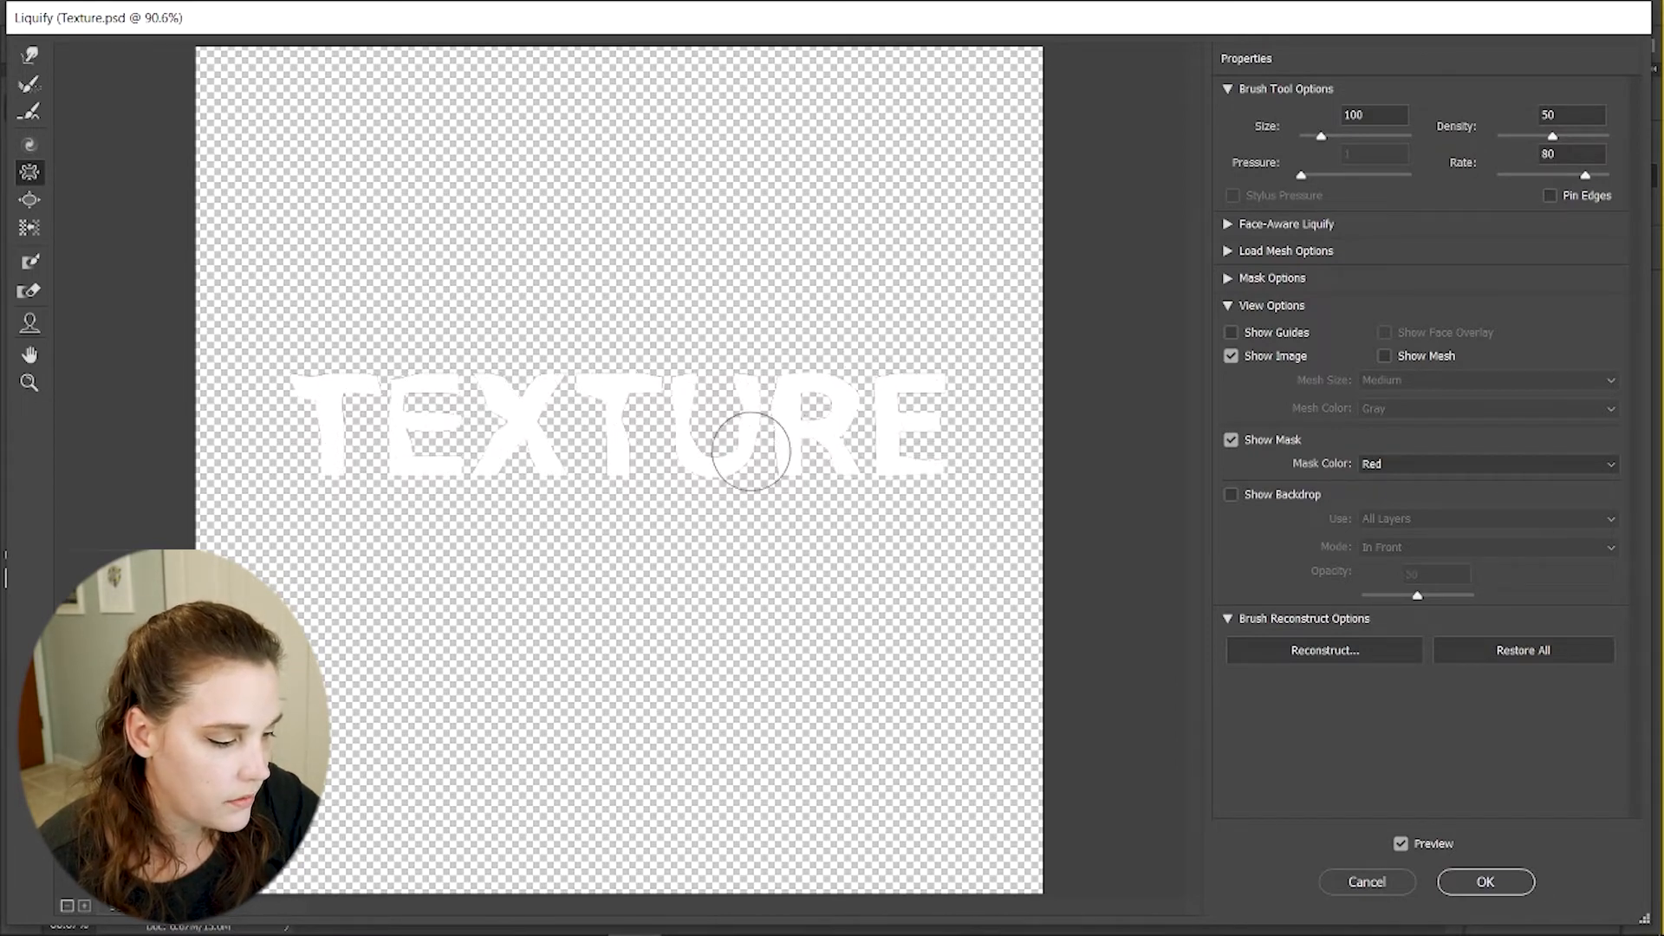
pyautogui.press('o')
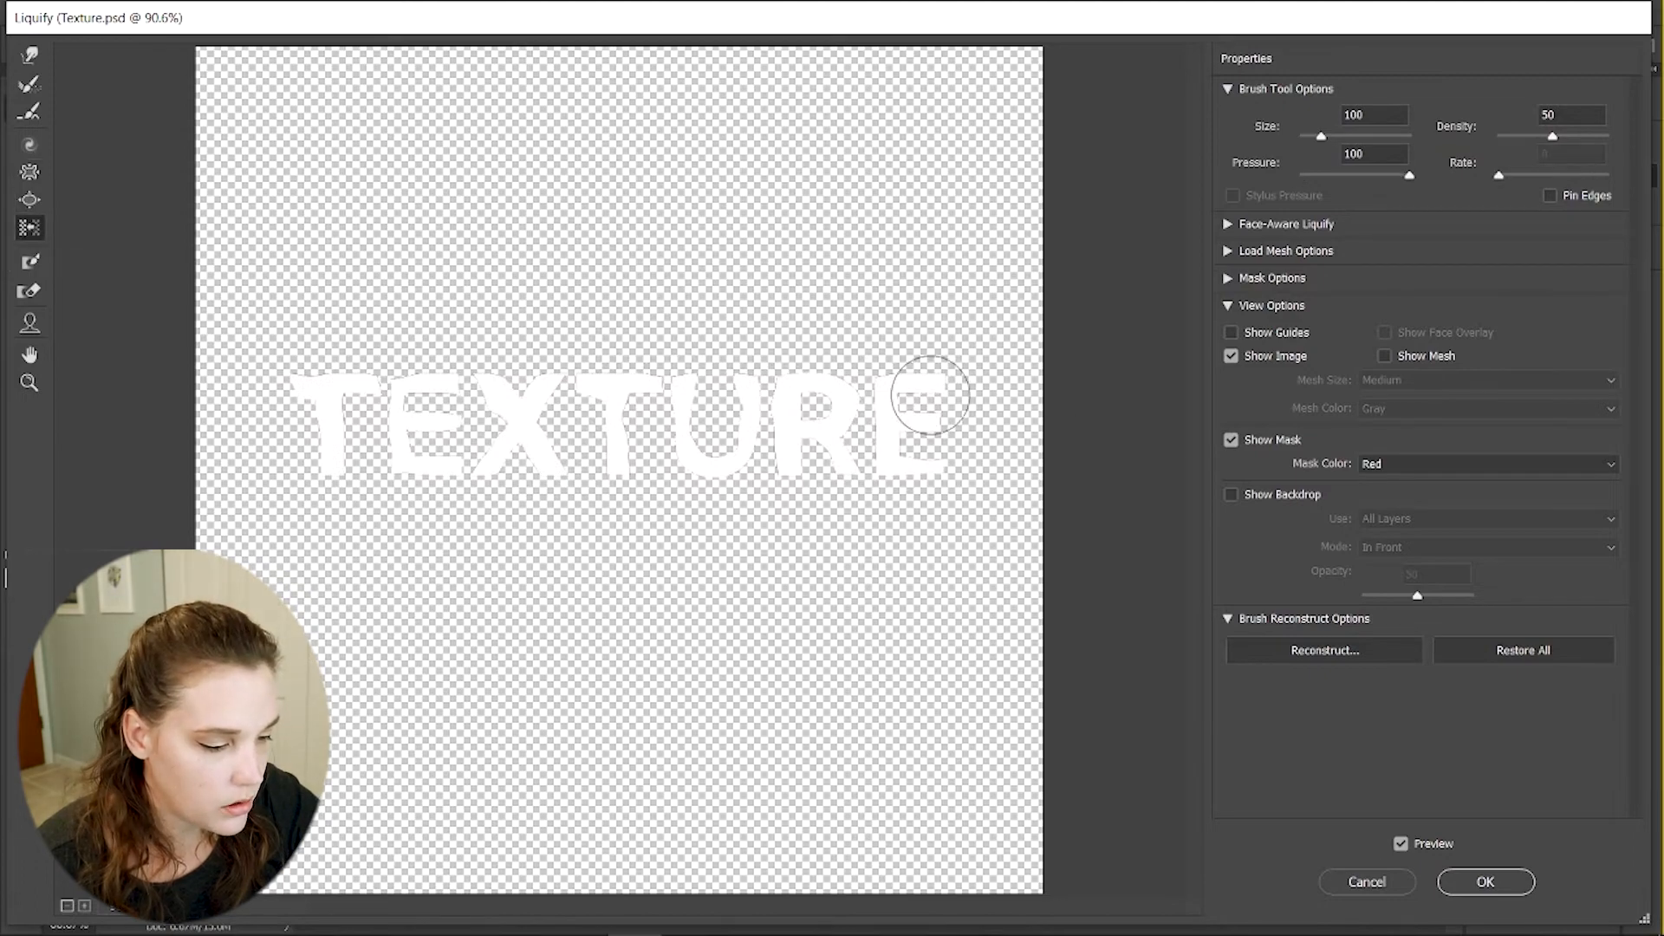
pyautogui.press('Return')
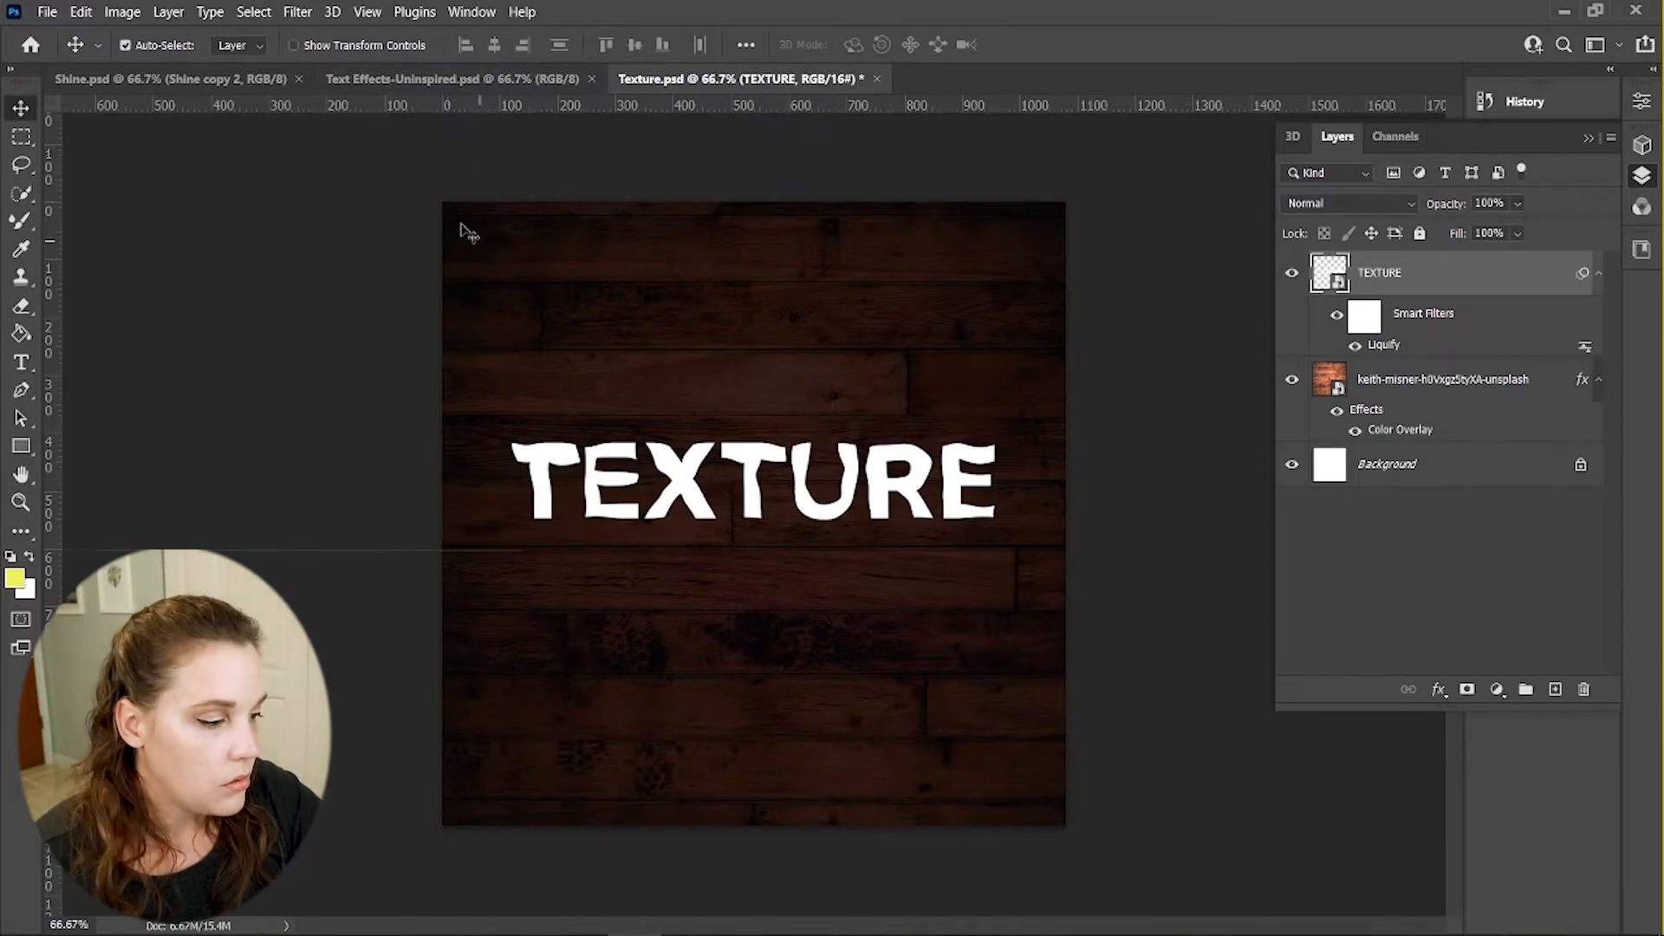
# Add Noise to the TEXTURE layer with an amount of 57.76% and Gaussian distribution
pyautogui.click(297, 12)
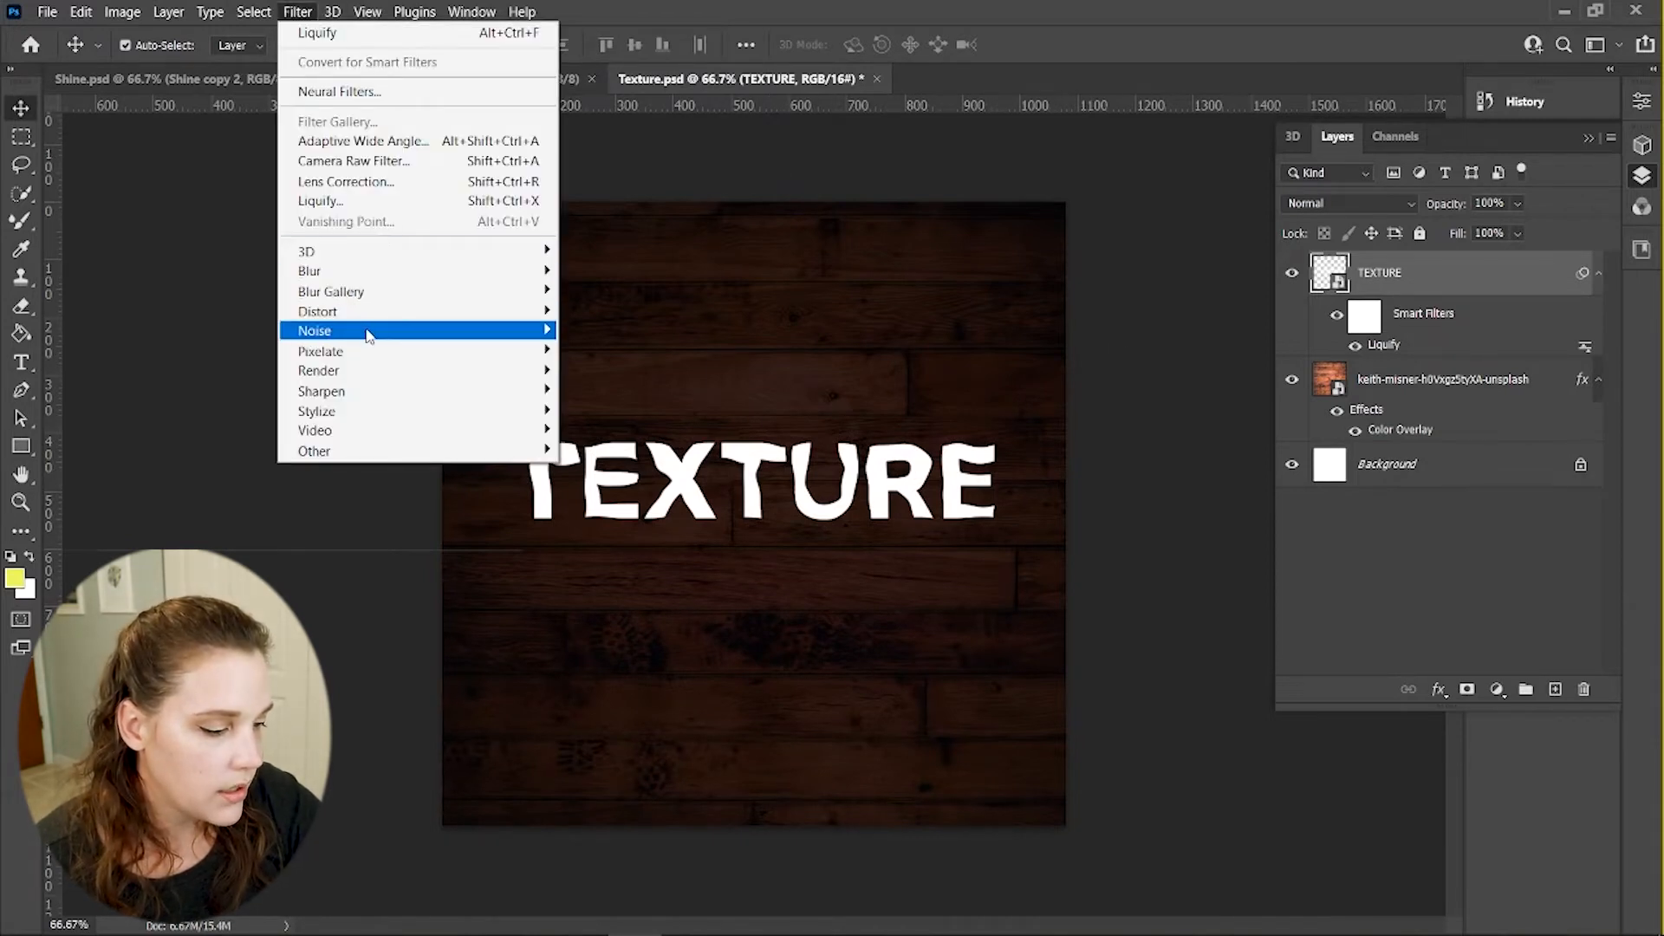
pyautogui.moveTo(364, 333)
pyautogui.click(617, 333)
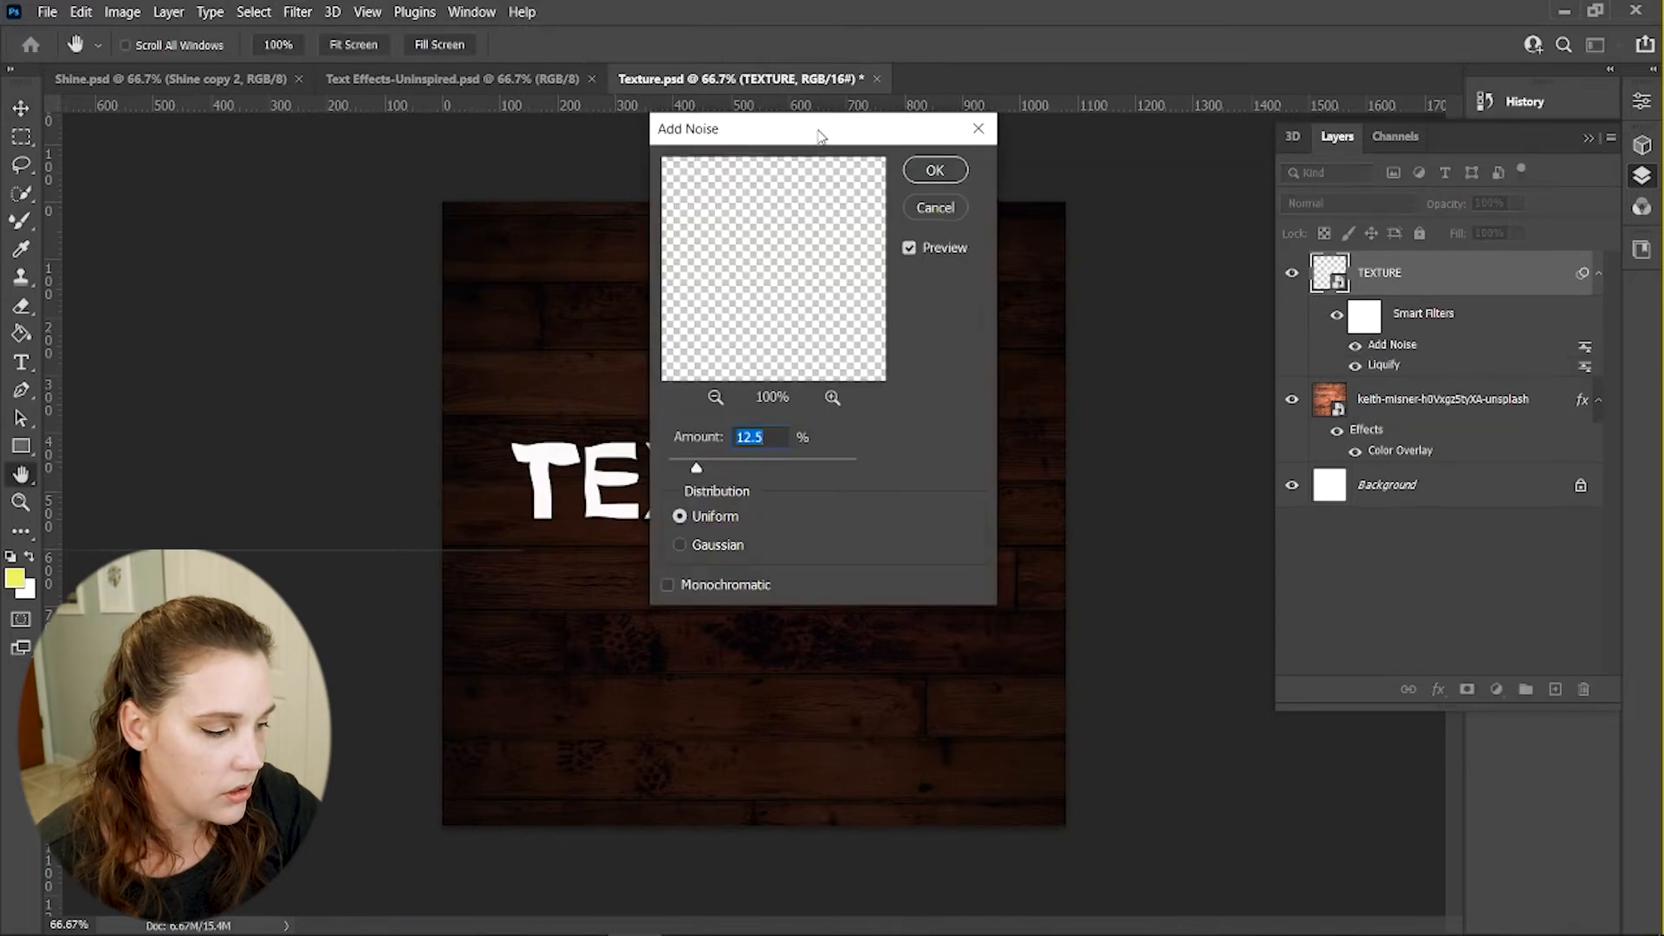
pyautogui.moveTo(824, 140); pyautogui.dragTo(284, 207)
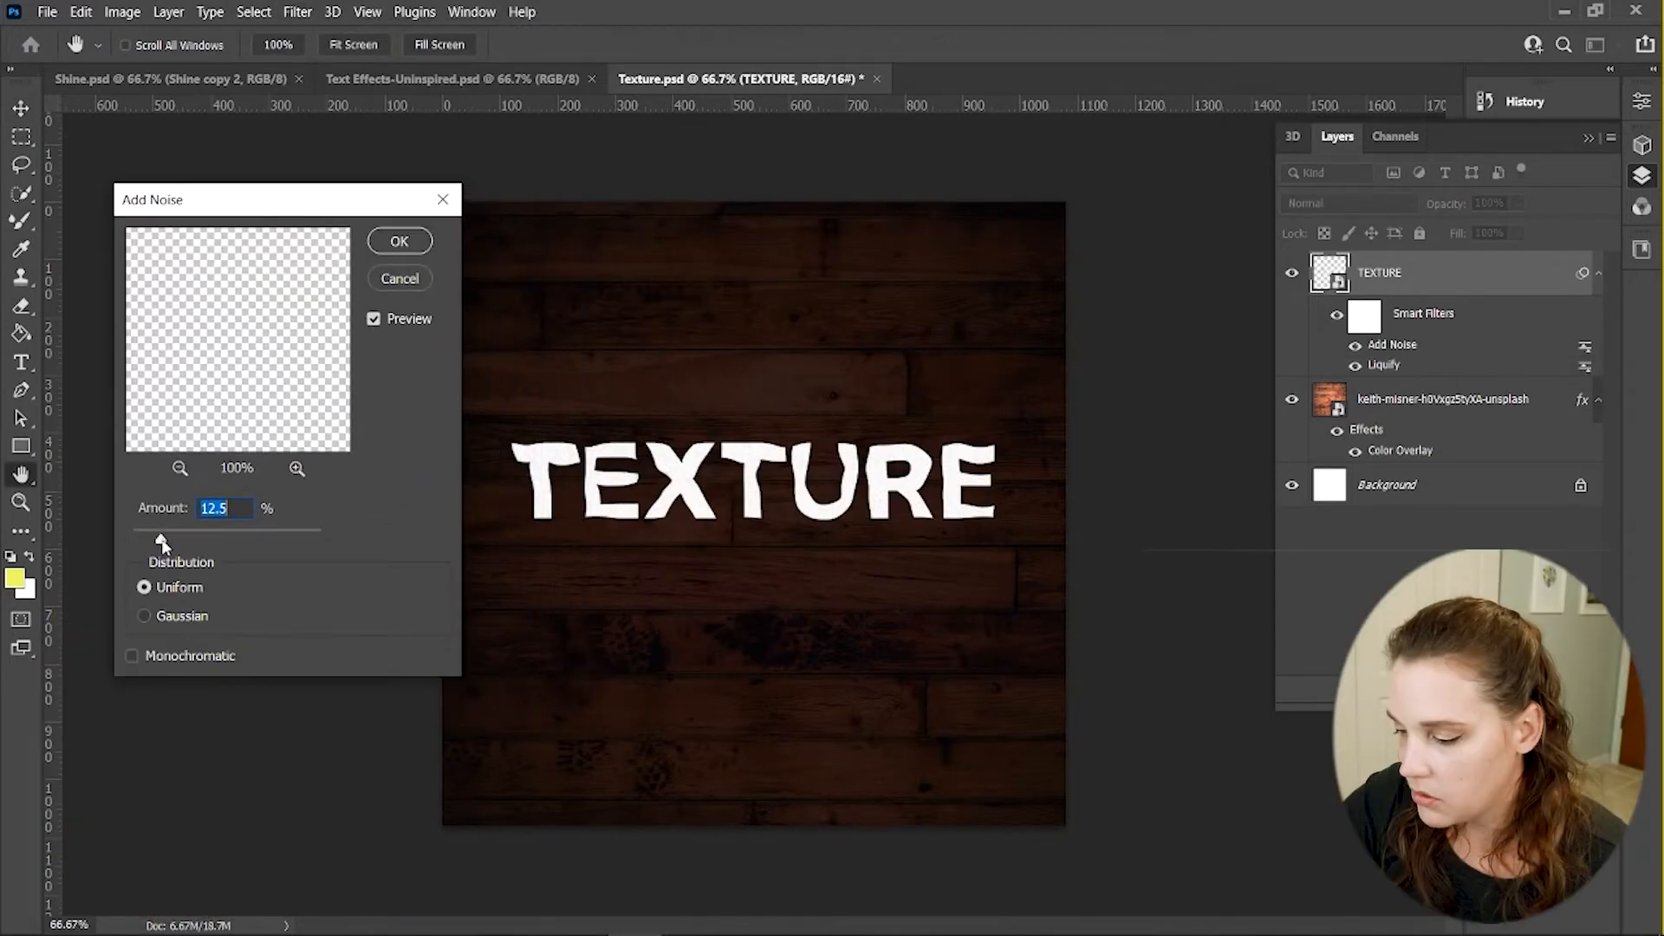
pyautogui.moveTo(162, 541); pyautogui.dragTo(215, 543)
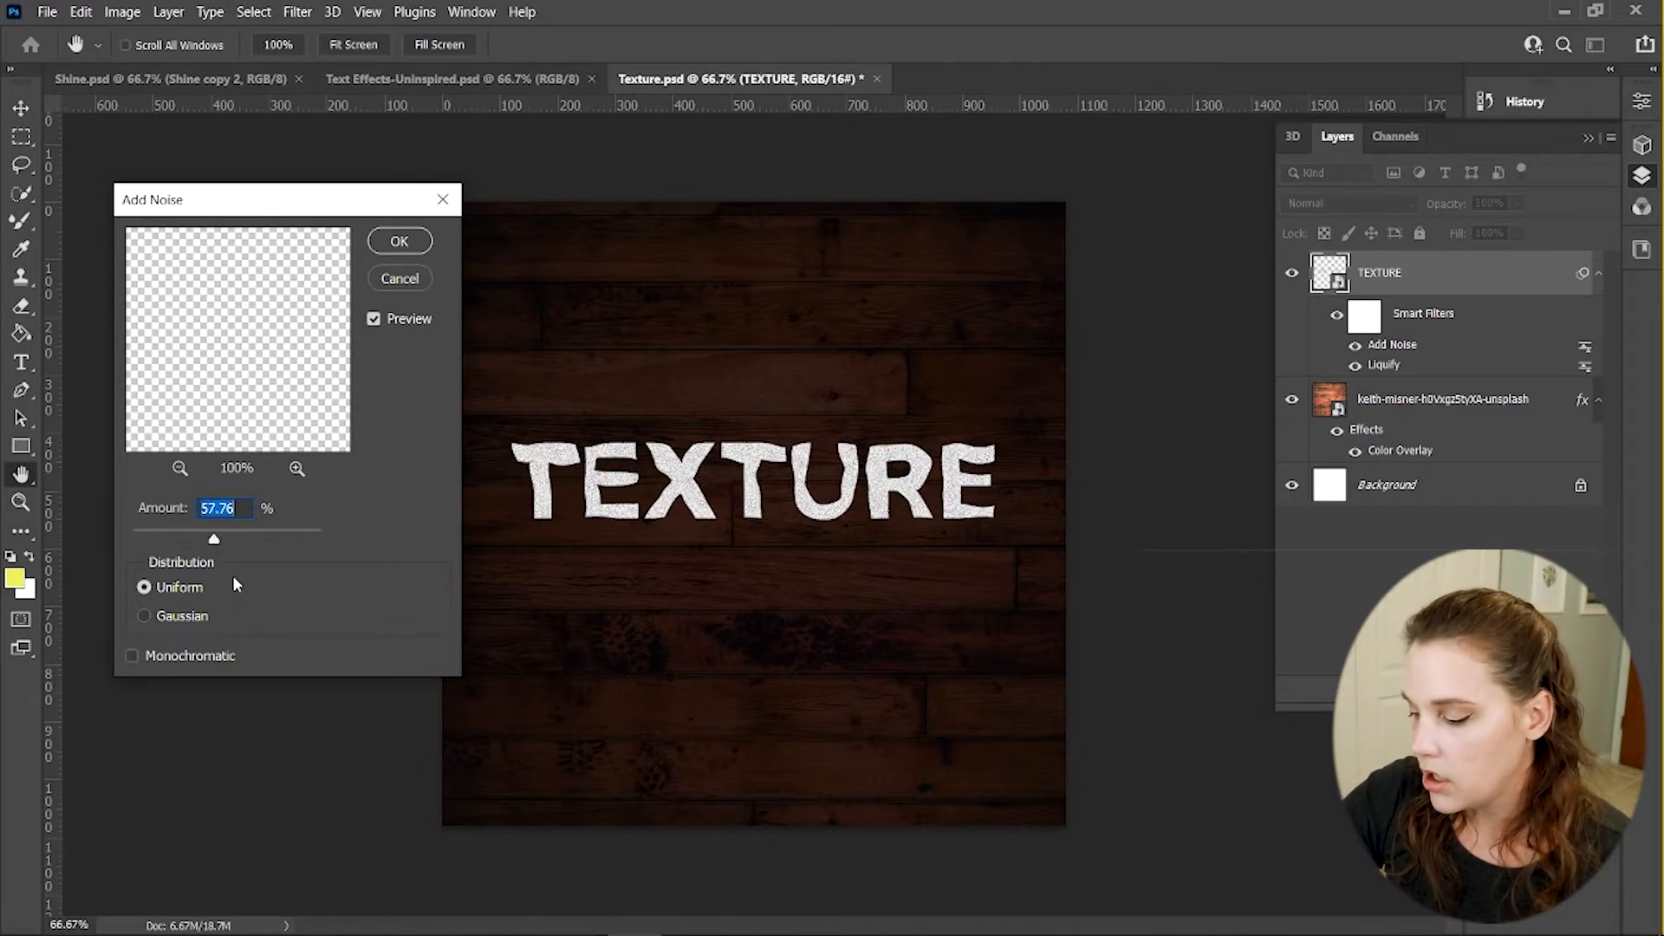
pyautogui.click(144, 616)
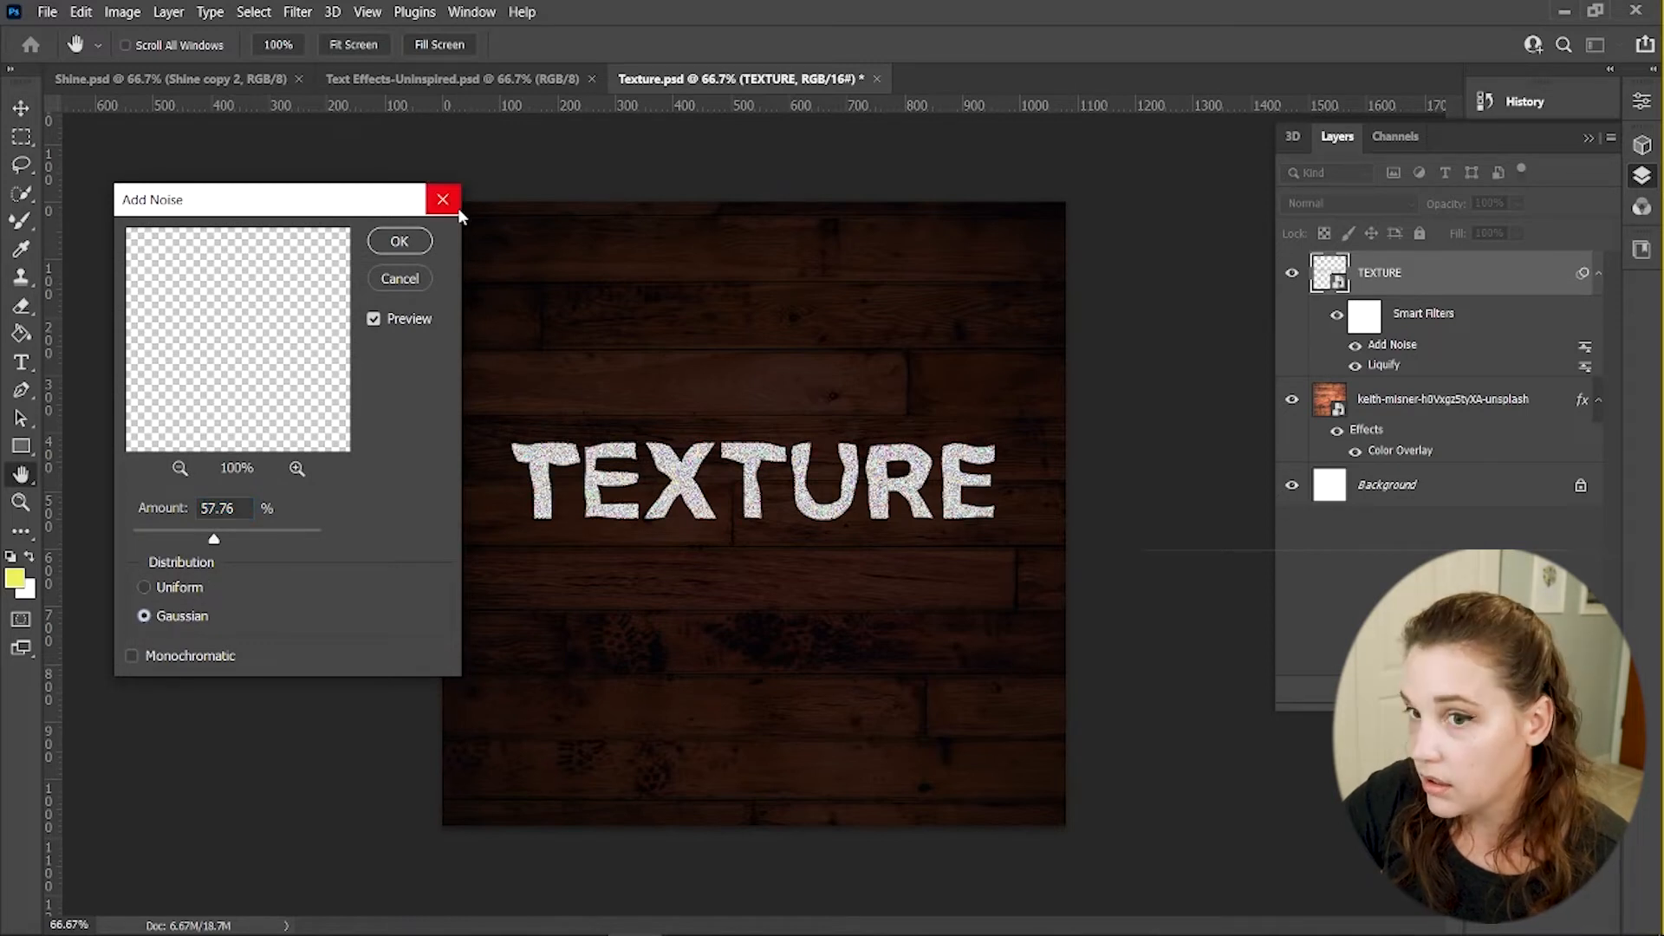
pyautogui.click(400, 242)
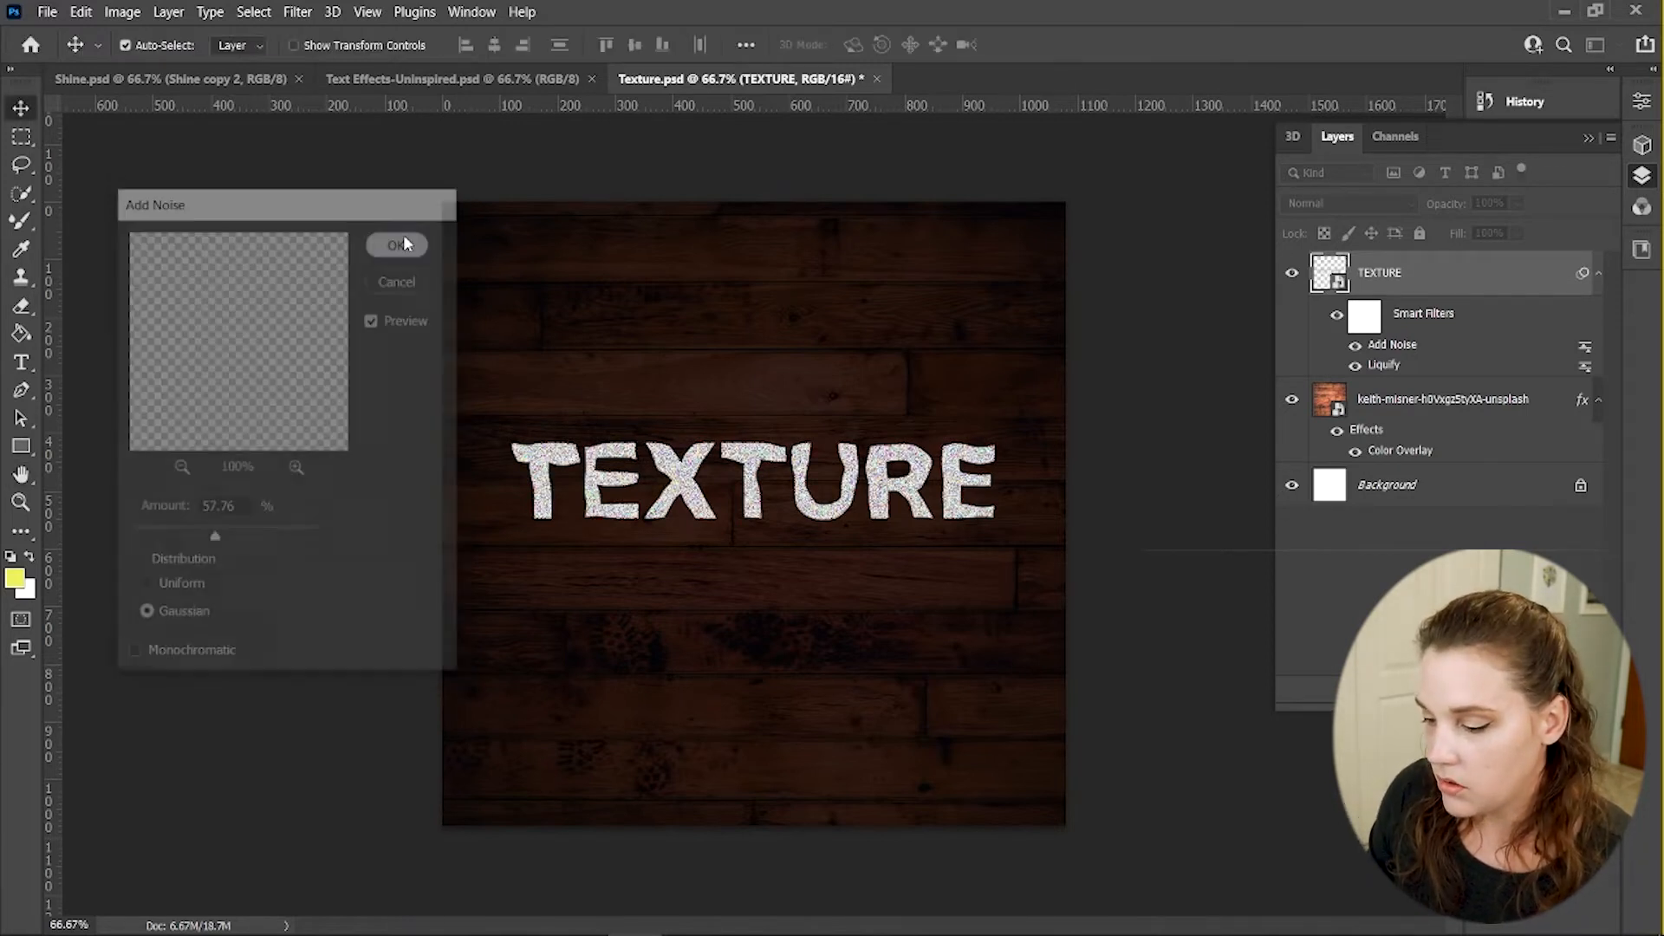
# Choose the Smudge tool and rasterize the TEXTURE smart object so its pixels can be painted directly
pyautogui.press('z')
pyautogui.moveTo(681, 569); pyautogui.dragTo(735, 573)
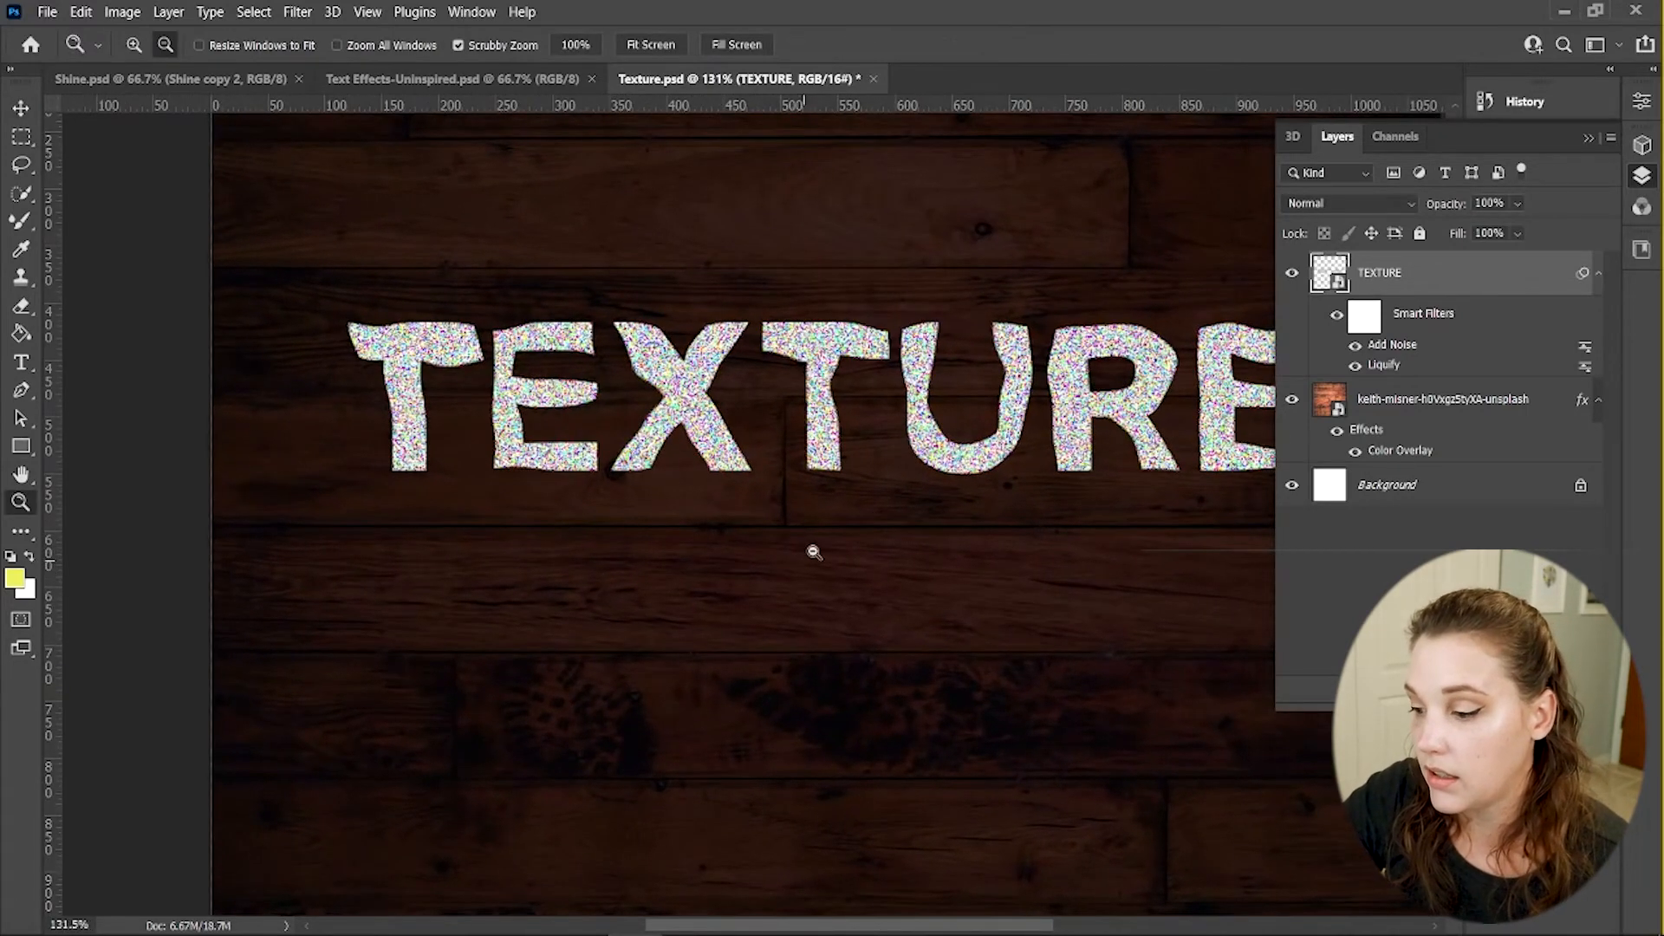
pyautogui.press('v')
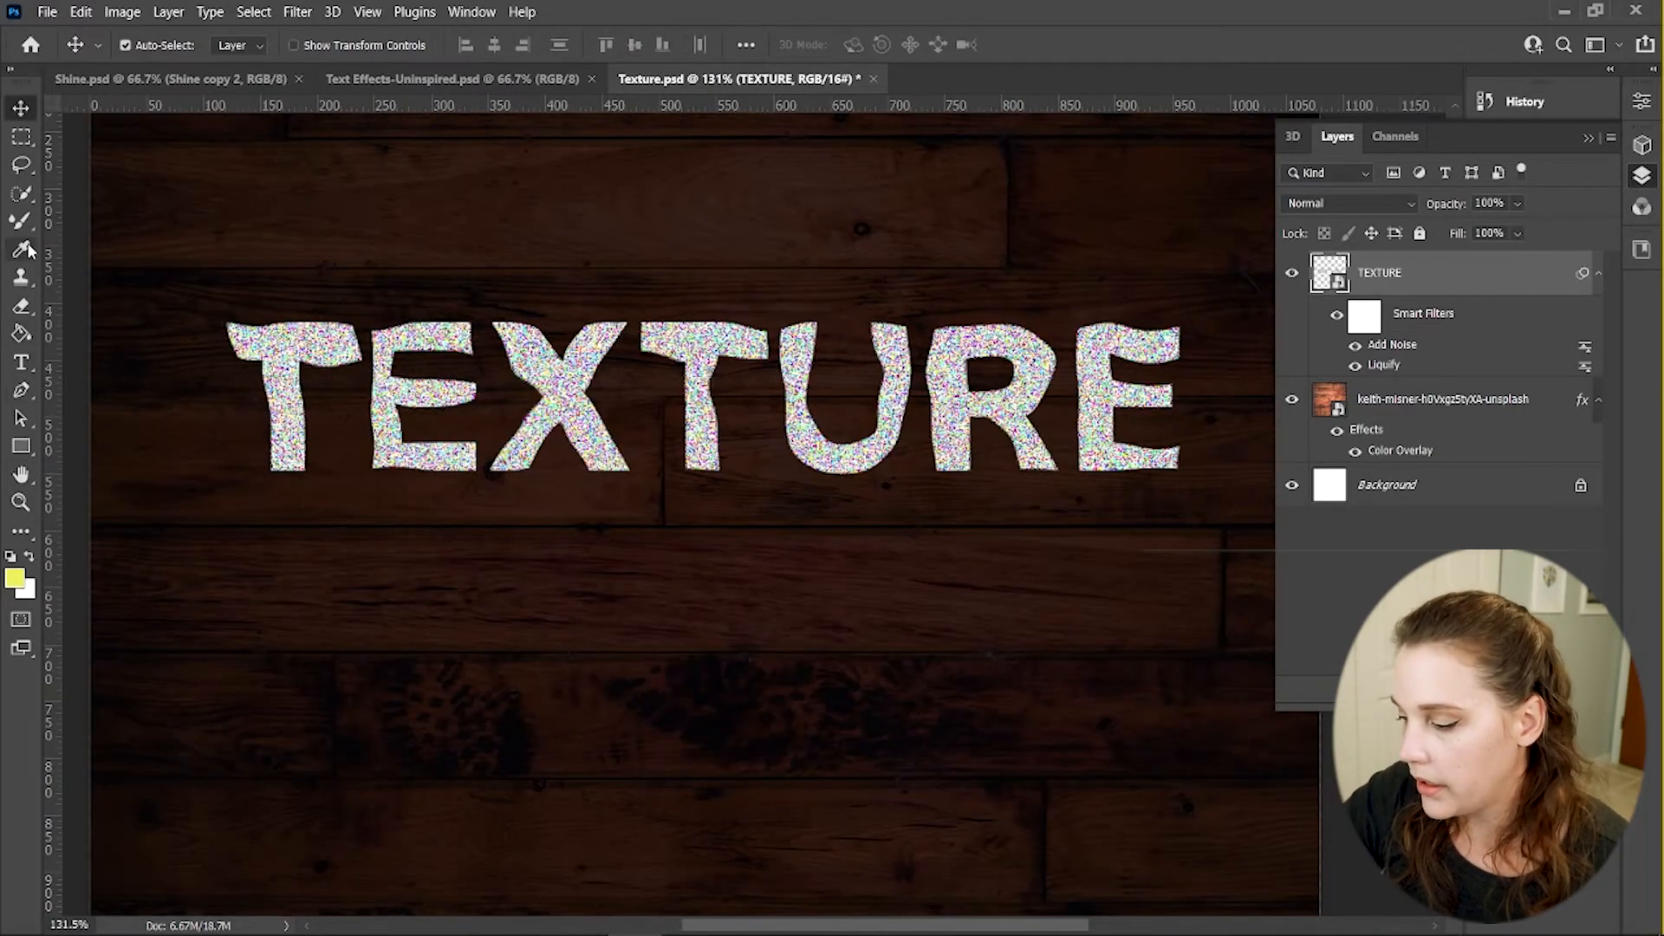
pyautogui.click(22, 532)
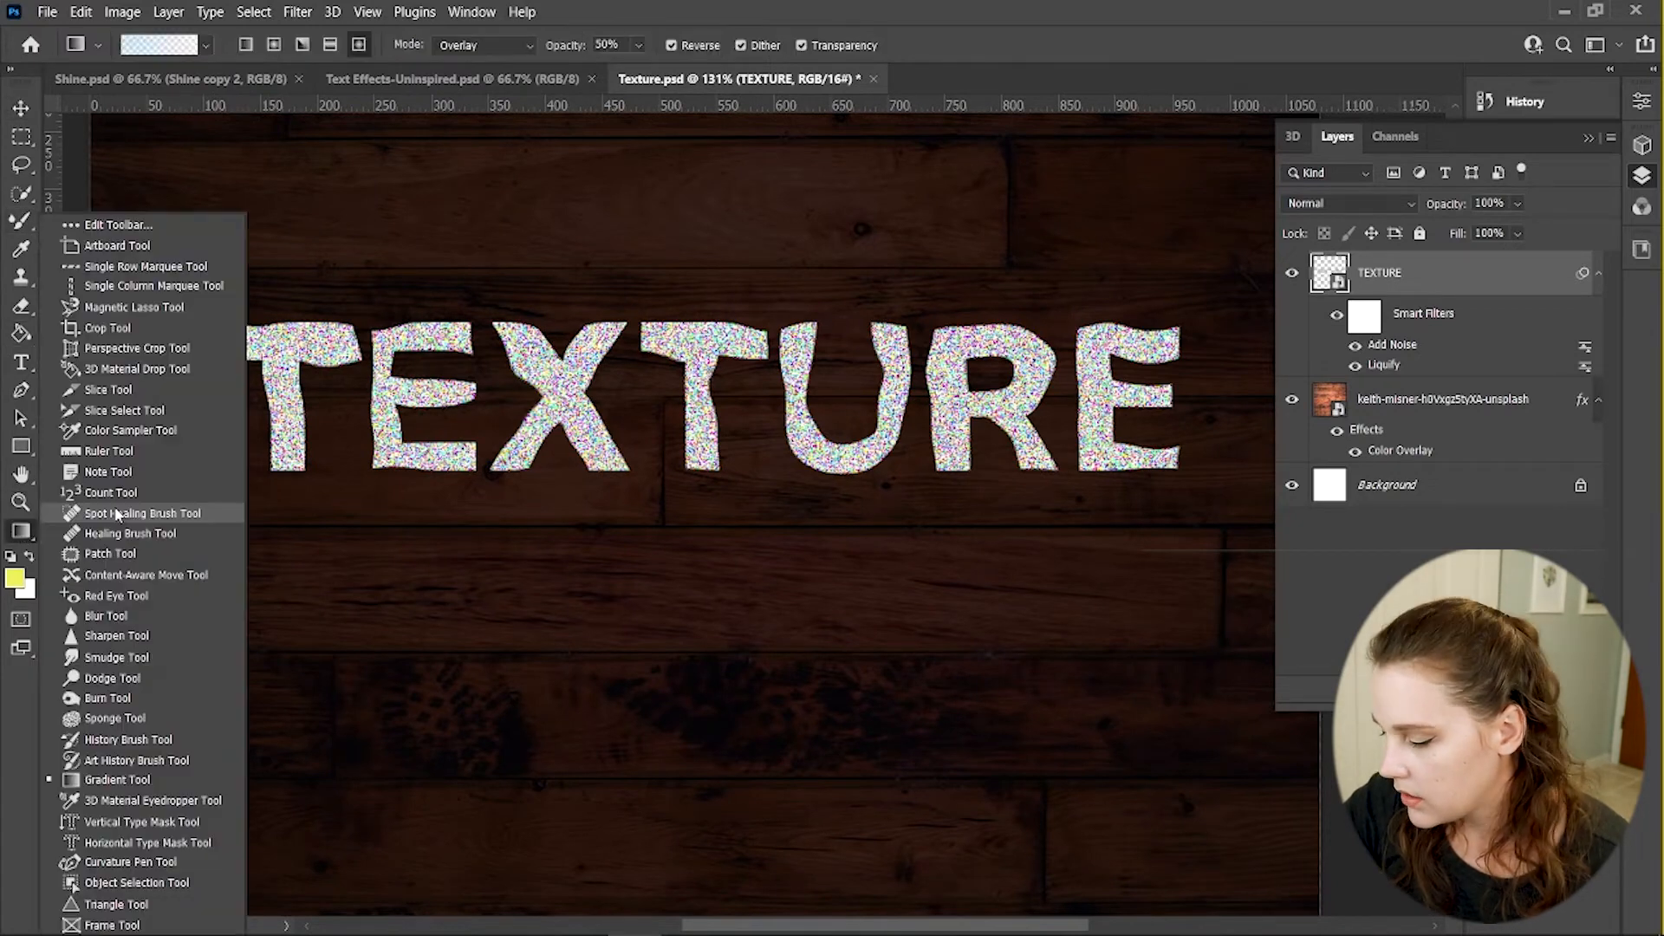
pyautogui.click(109, 663)
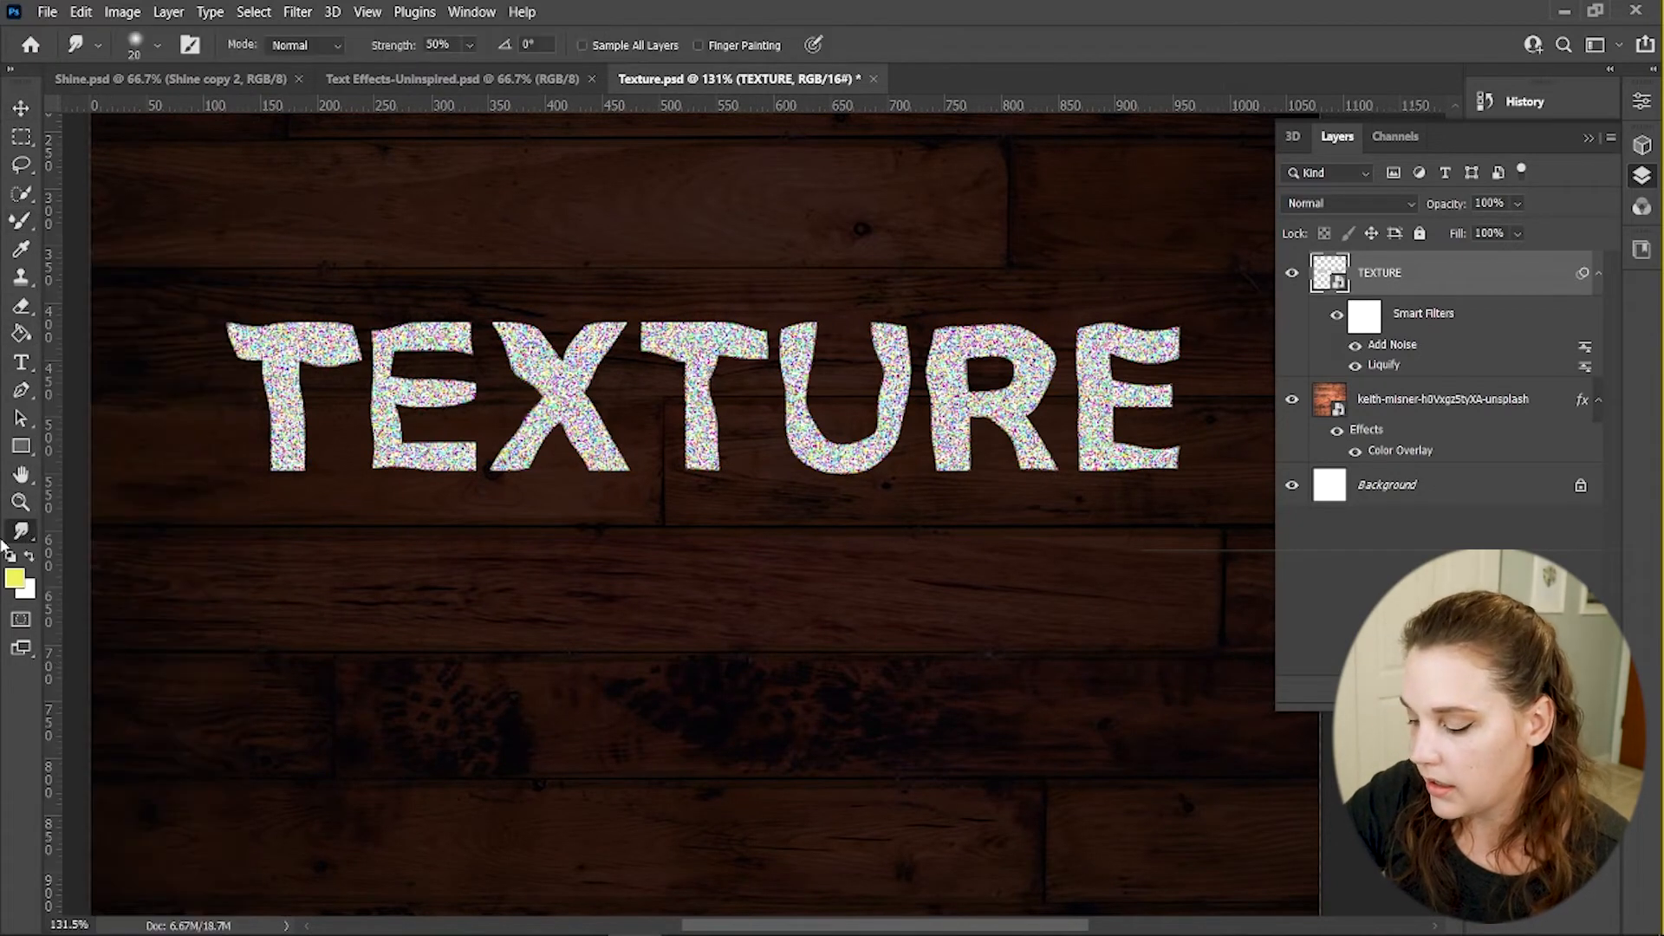
pyautogui.click(845, 388)
pyautogui.click(846, 387)
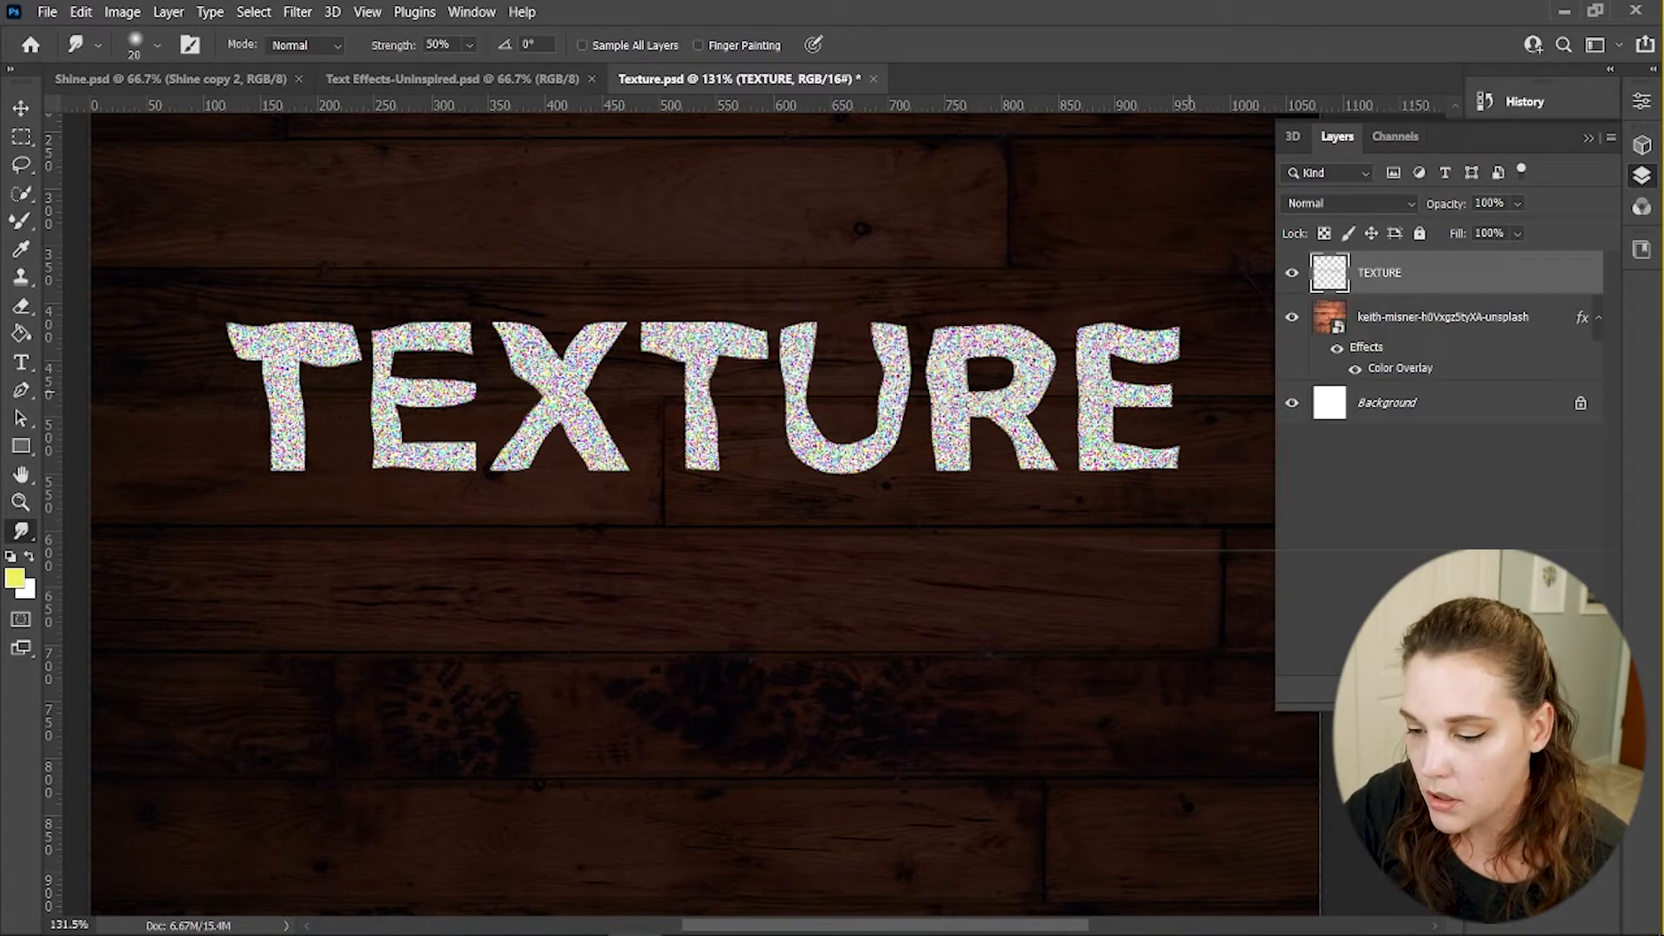
# Smudge the TEXTURE letters horizontally with a 20 px brush at 50% strength to streak their noisy edges
pyautogui.moveTo(1089, 395)
pyautogui.mouseDown()
pyautogui.moveTo(1166, 394)
pyautogui.moveTo(1034, 355)
pyautogui.moveTo(1027, 456)
pyautogui.mouseUp()
pyautogui.moveTo(1200, 458); pyautogui.dragTo(1106, 459)
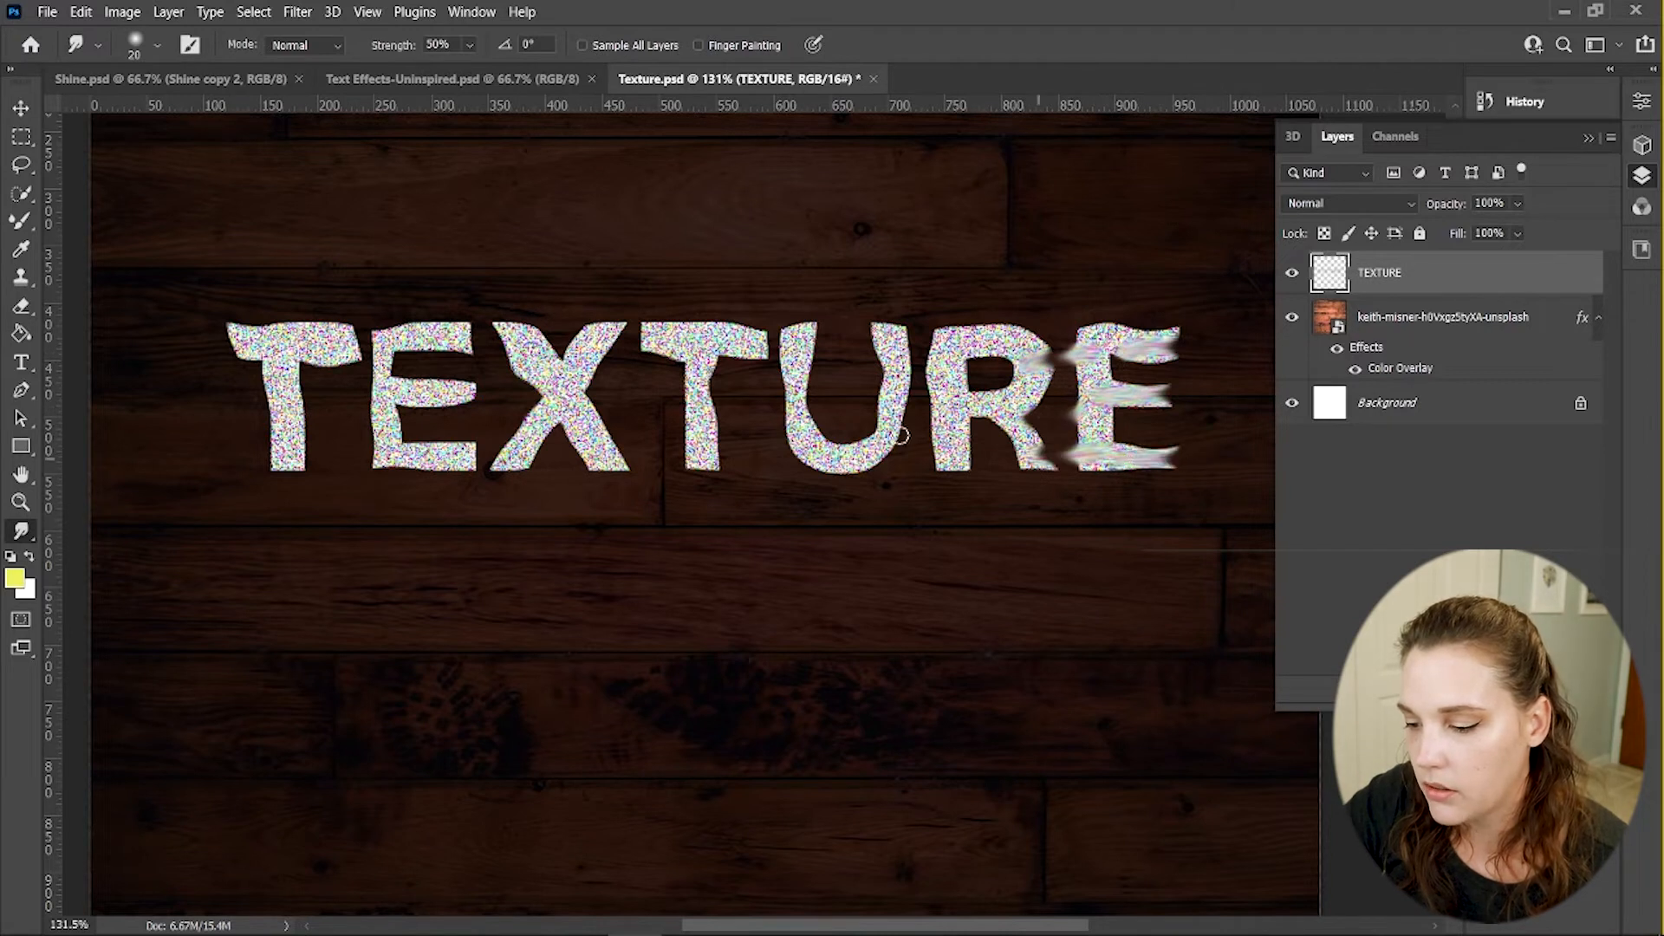
pyautogui.moveTo(1045, 334)
pyautogui.mouseDown()
pyautogui.moveTo(940, 336)
pyautogui.moveTo(824, 398)
pyautogui.mouseUp()
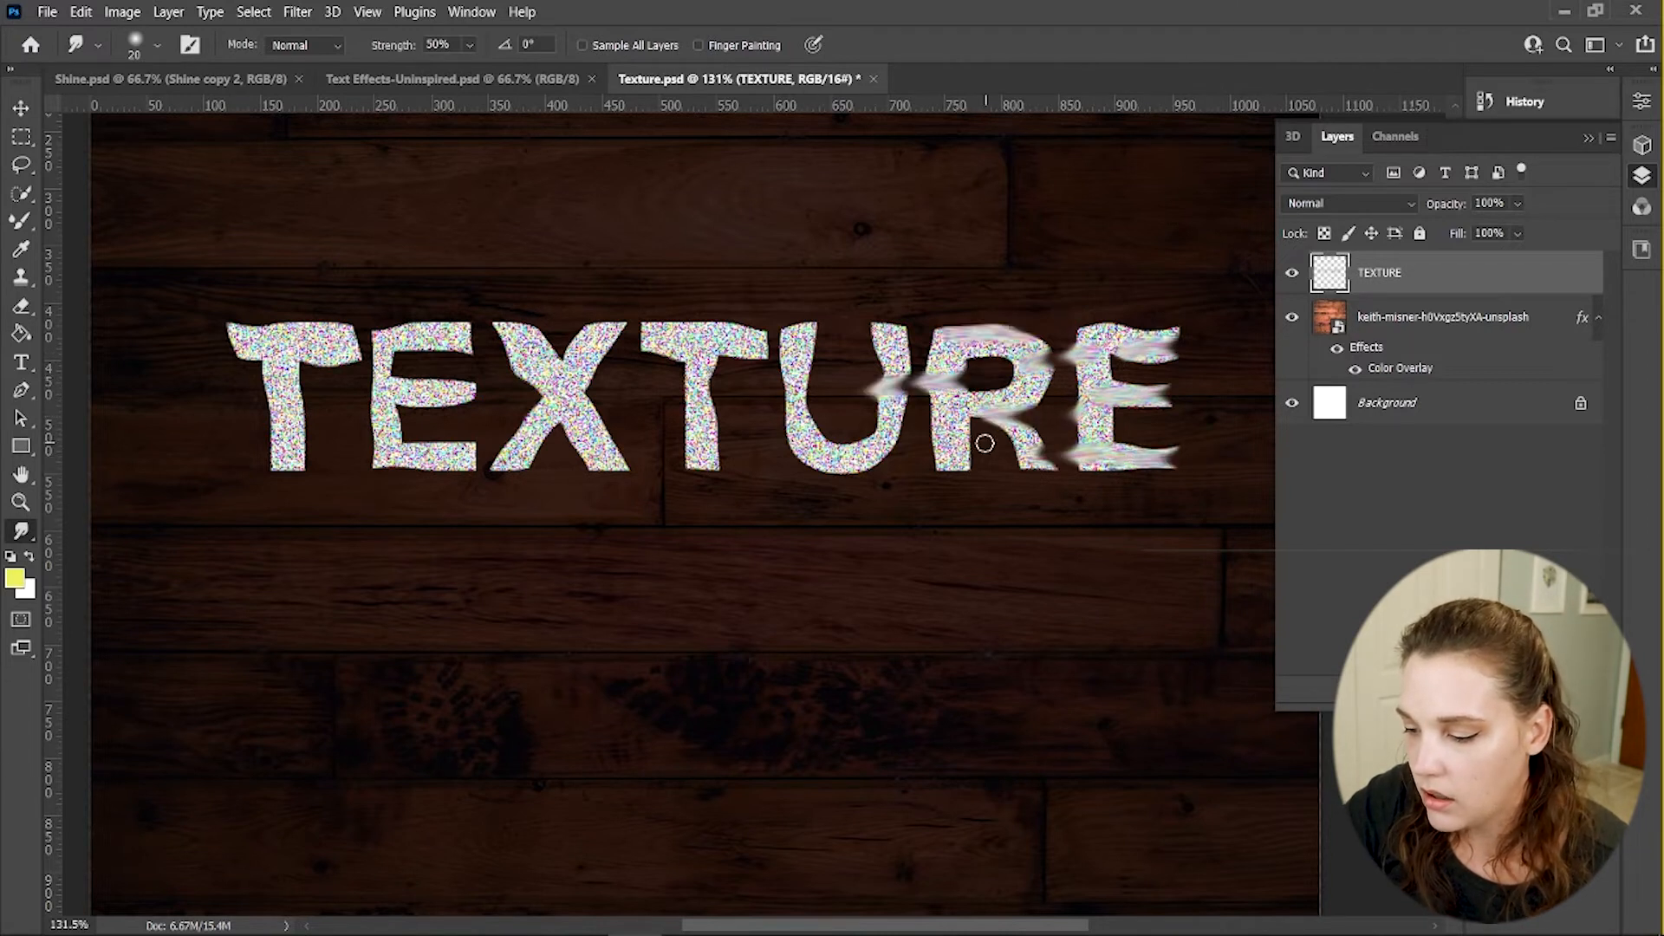
pyautogui.moveTo(989, 450)
pyautogui.mouseDown()
pyautogui.moveTo(865, 469)
pyautogui.moveTo(892, 468)
pyautogui.moveTo(899, 452)
pyautogui.moveTo(761, 464)
pyautogui.mouseUp()
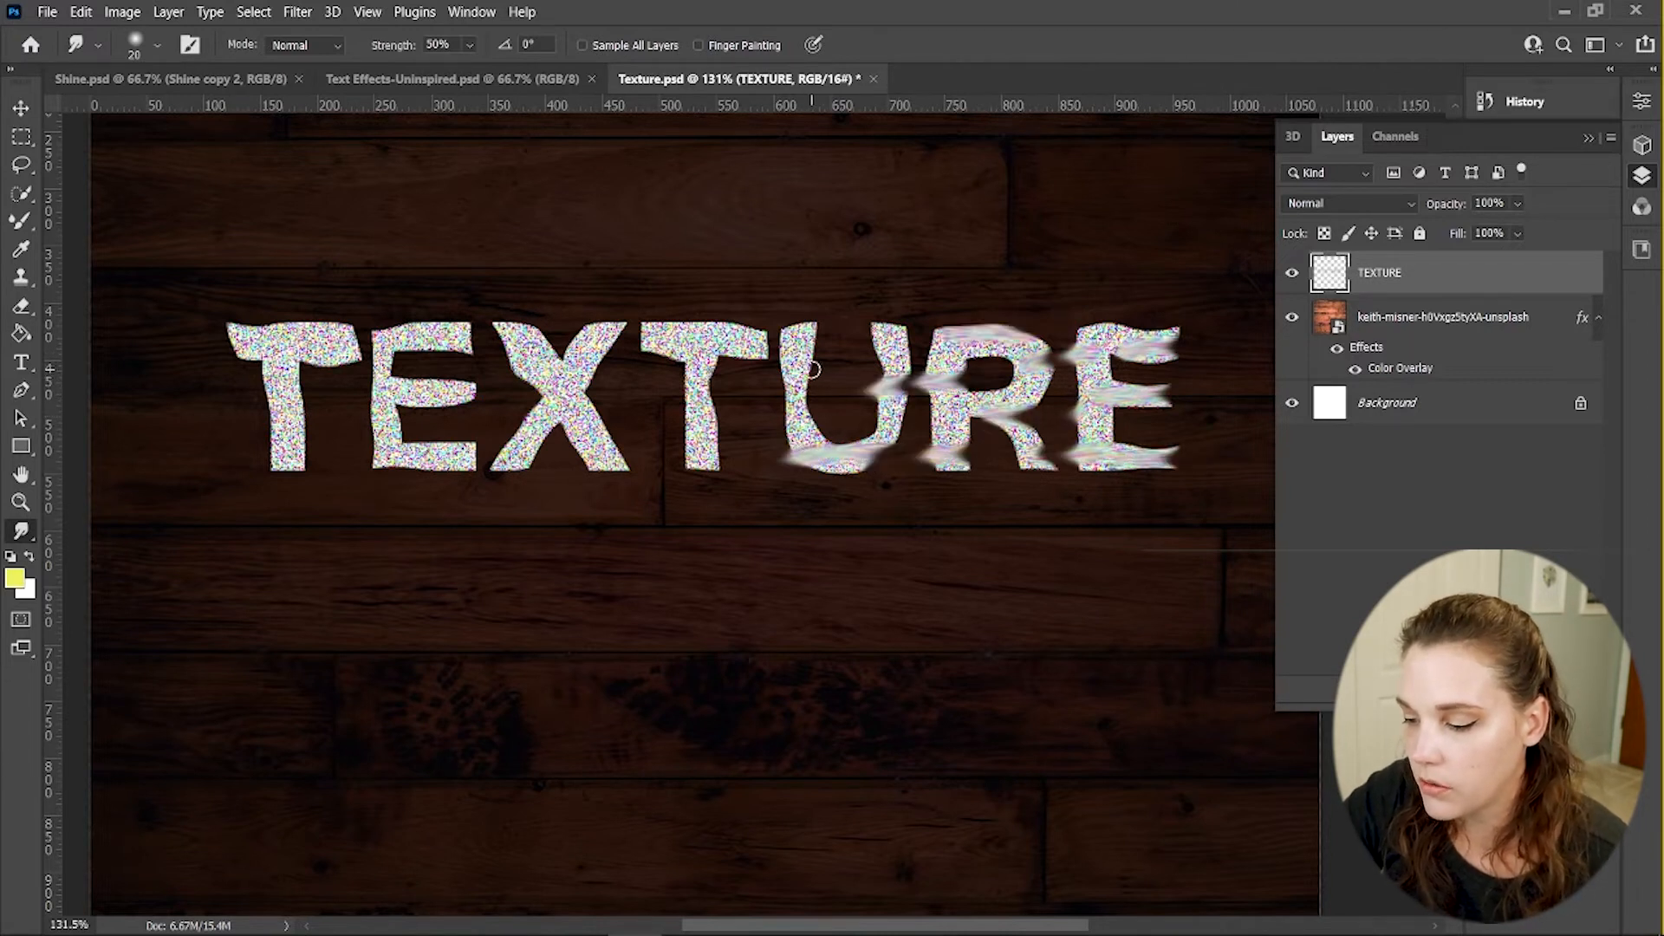
pyautogui.moveTo(815, 365); pyautogui.dragTo(663, 356)
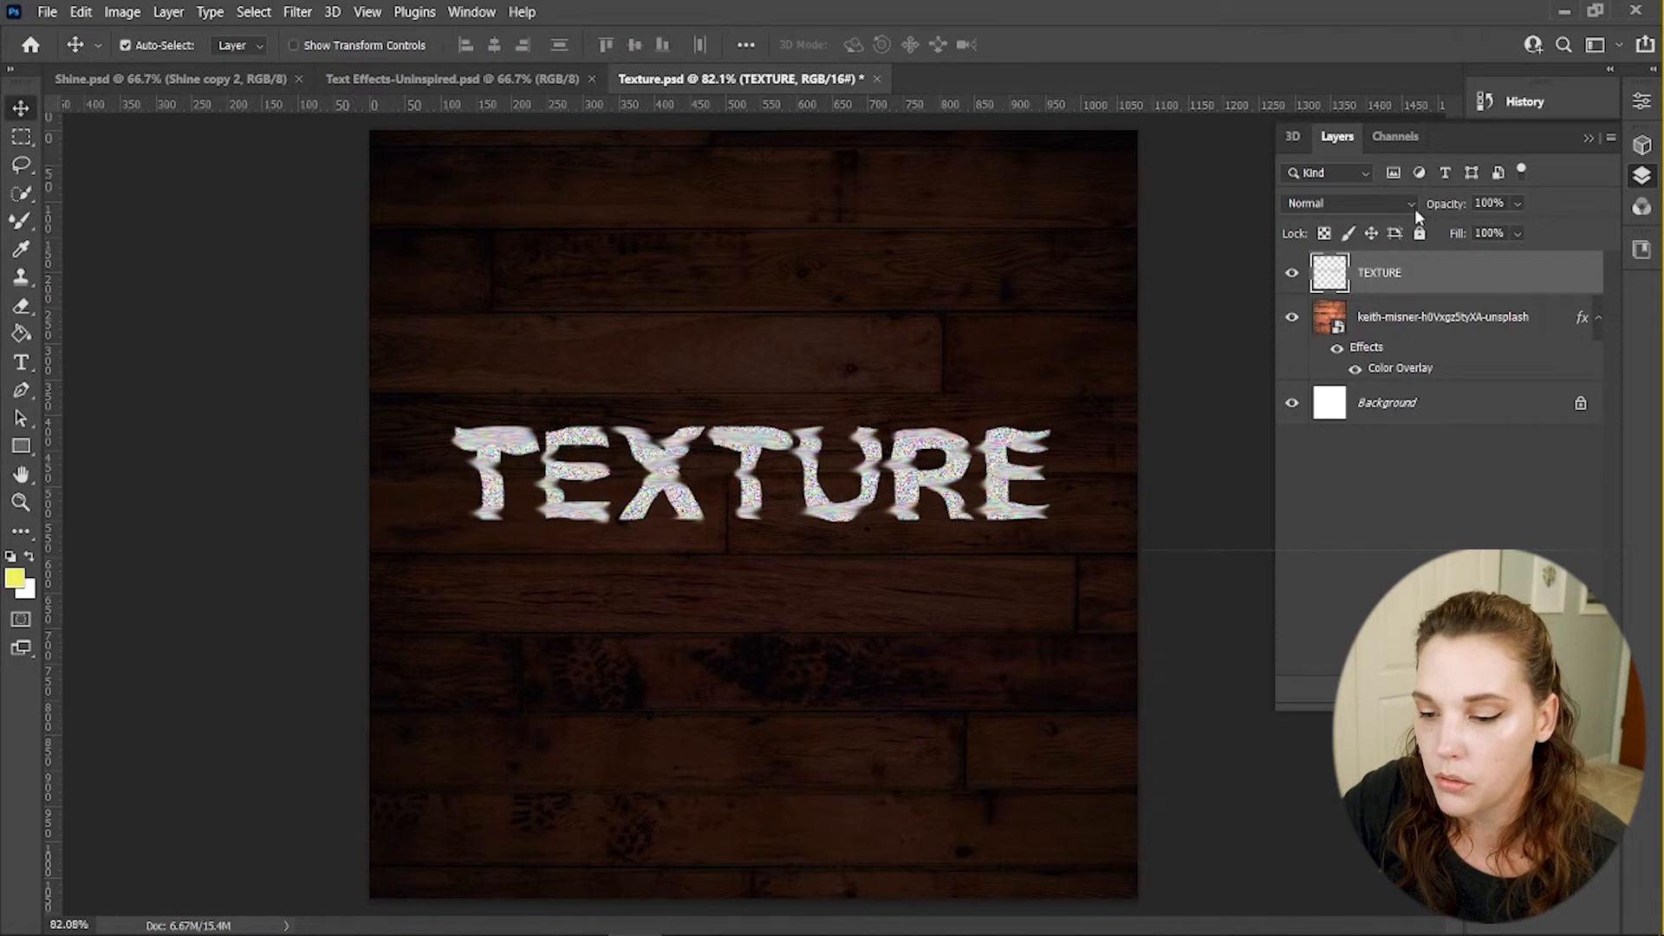
# Set the TEXTURE layer to Color Burn and scale the word up to nearly the full canvas width
pyautogui.click(1415, 208)
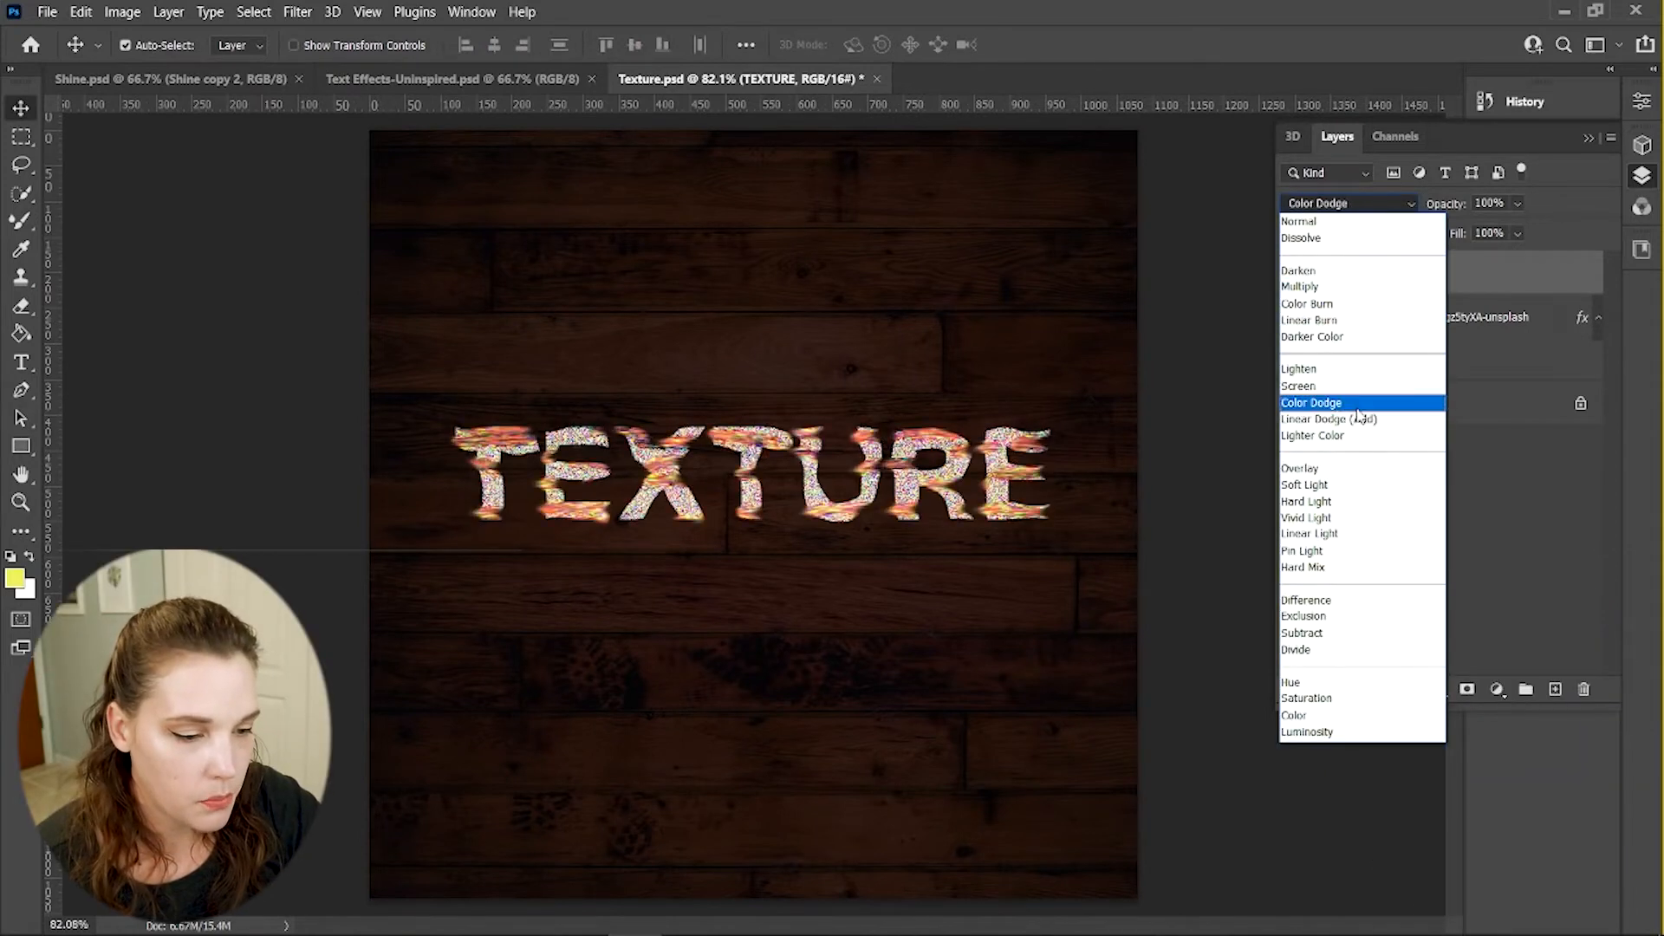
pyautogui.click(1307, 303)
pyautogui.hotkey('ctrl', 't')
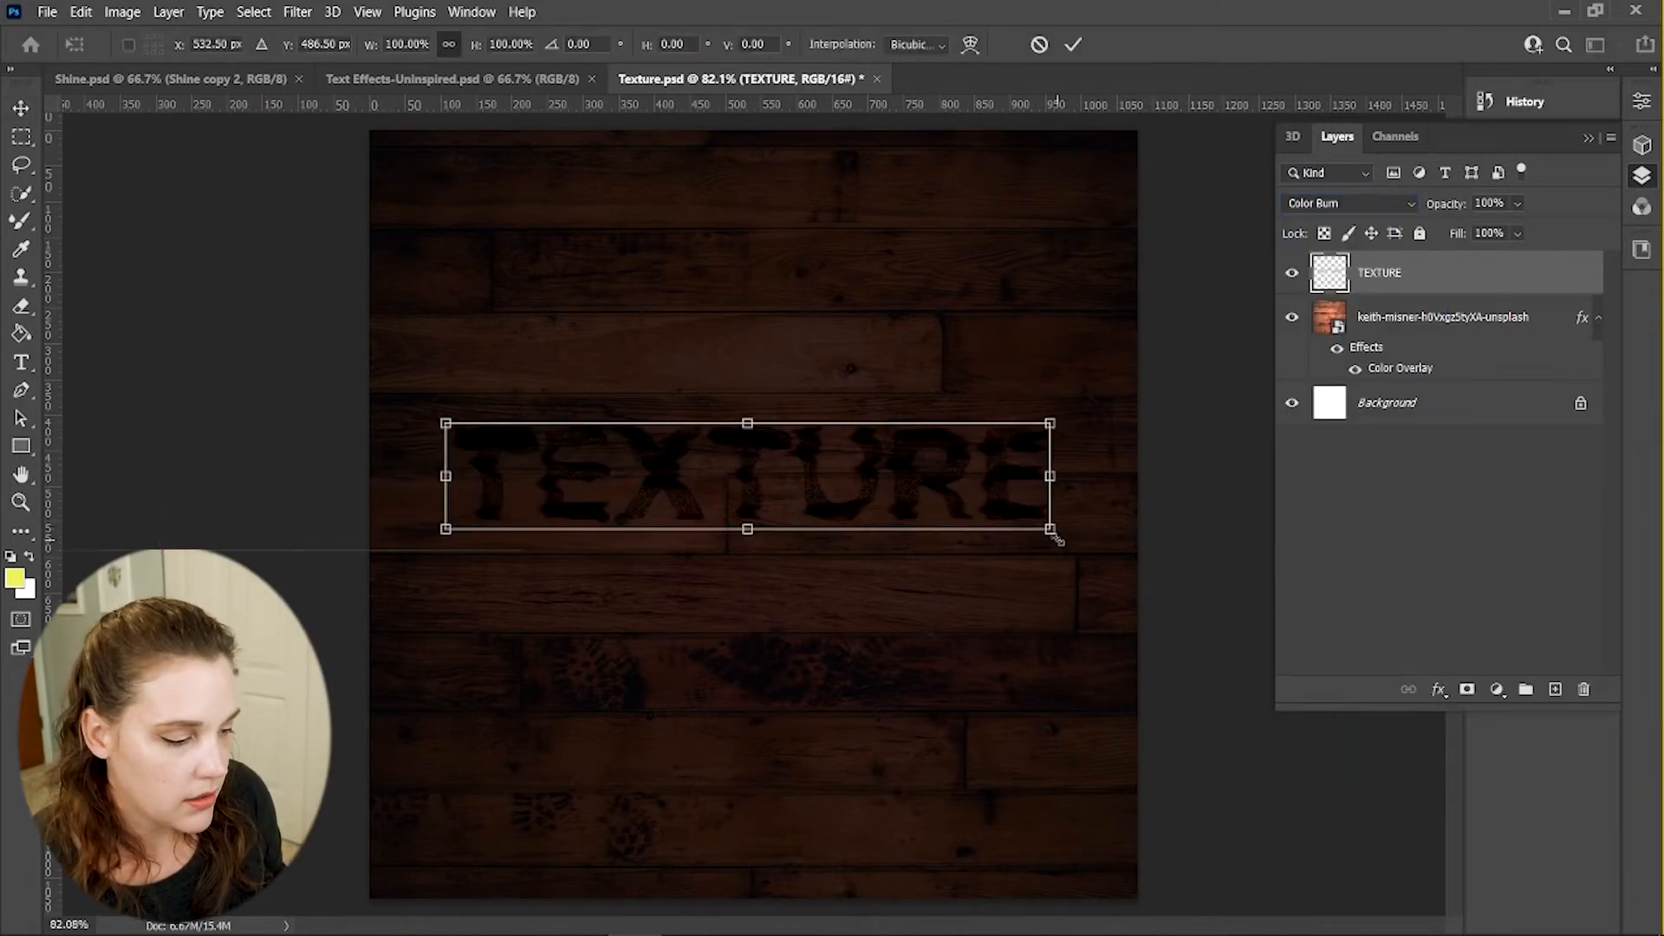
pyautogui.moveTo(1051, 530); pyautogui.dragTo(1125, 553)
pyautogui.press('Return')
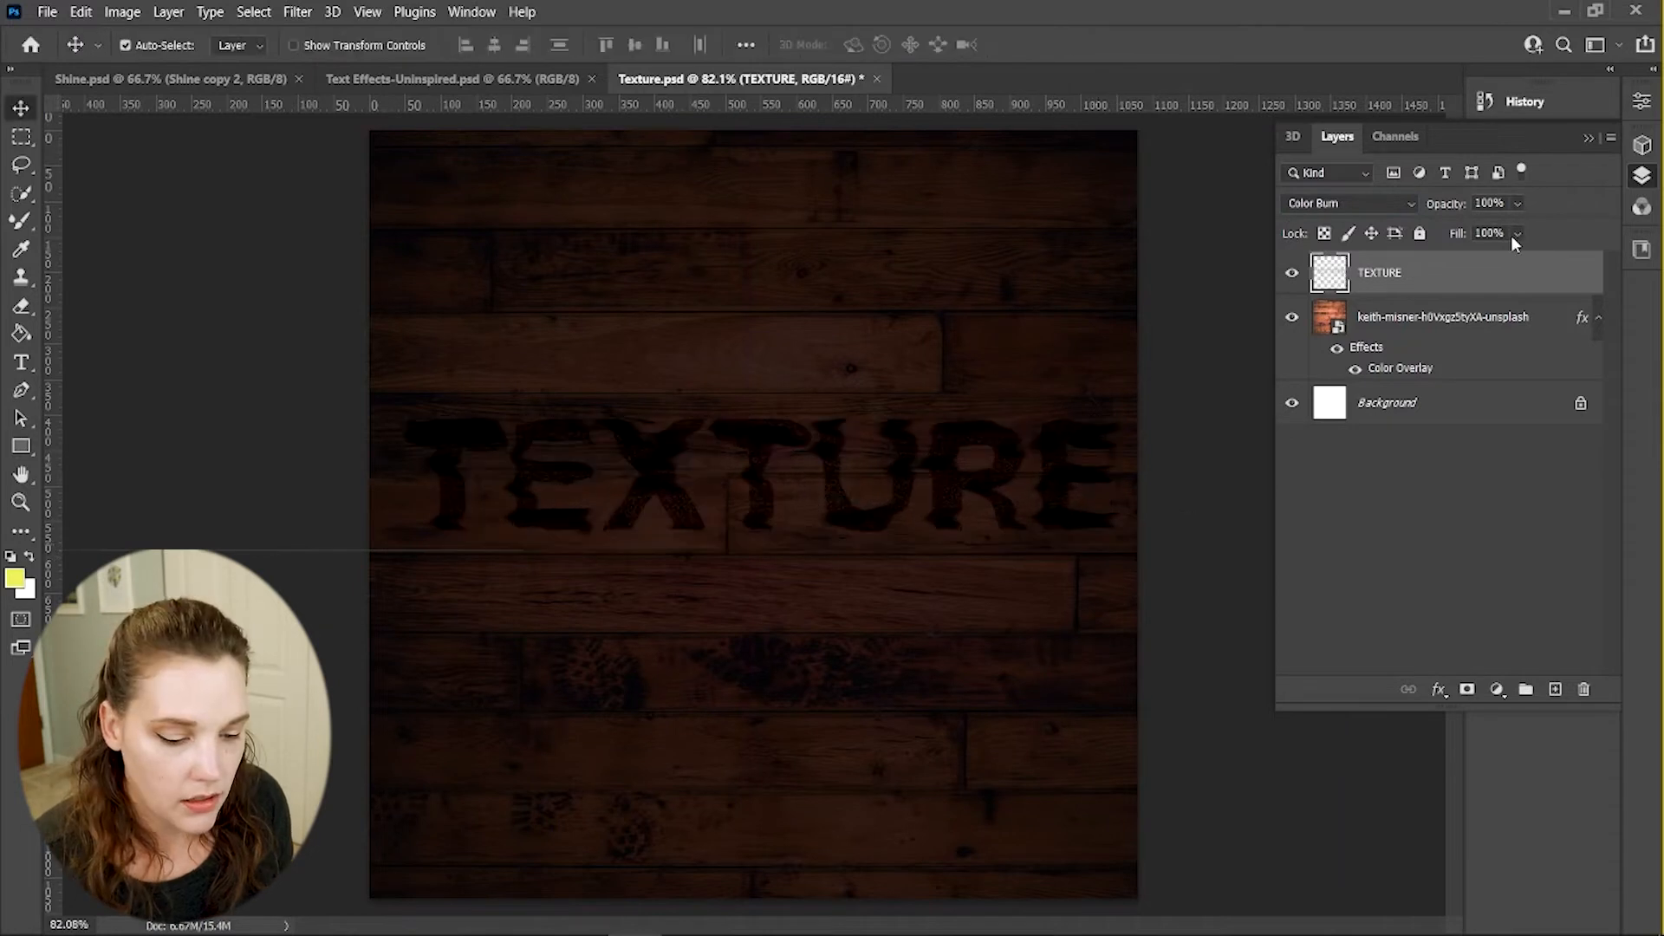
# Duplicate the TEXTURE layer, set the duplicate's blend mode to Divide, and deselect the layers
pyautogui.moveTo(1486, 271); pyautogui.dragTo(1556, 688)
pyautogui.click(1412, 205)
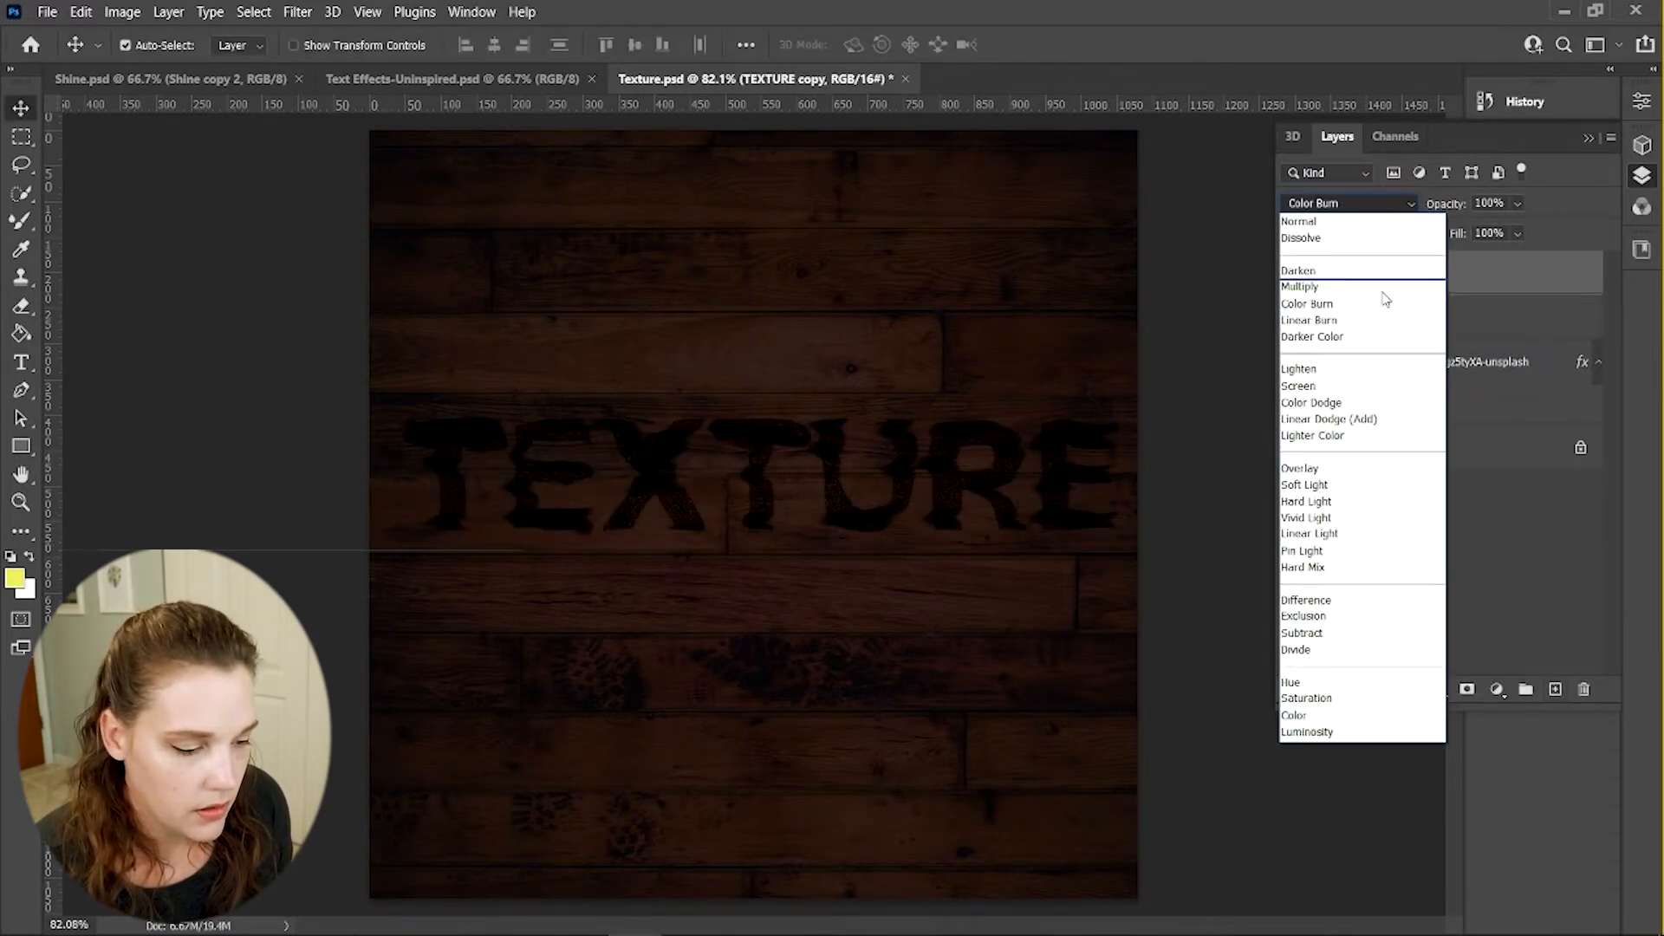
pyautogui.click(1339, 652)
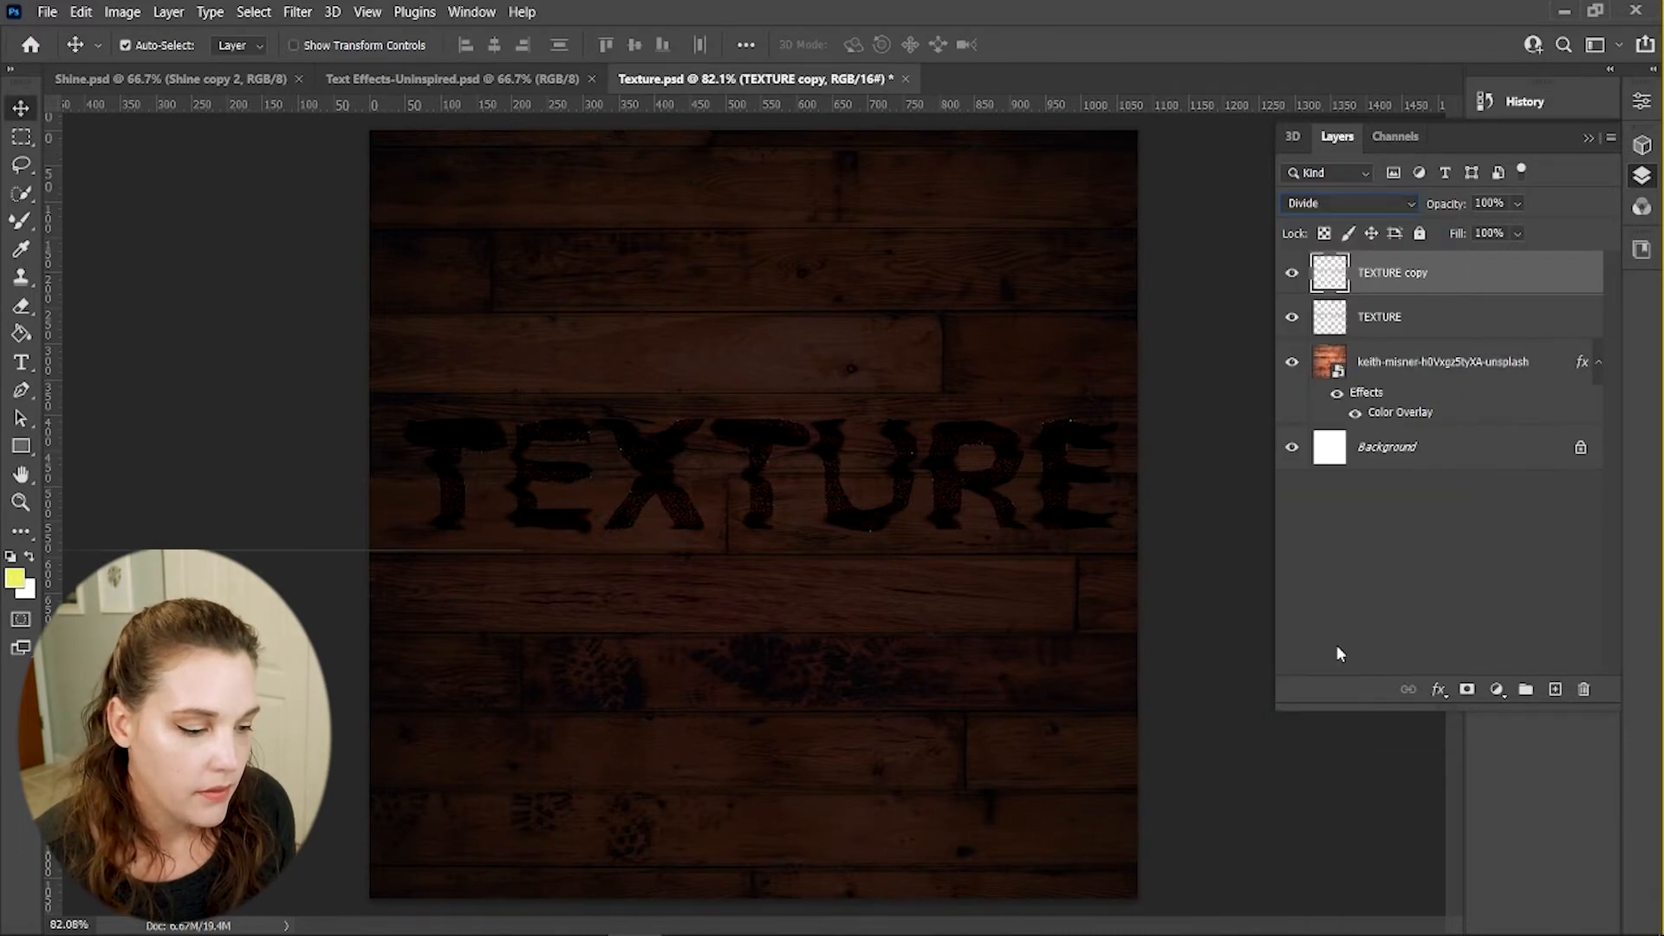
pyautogui.click(1184, 399)
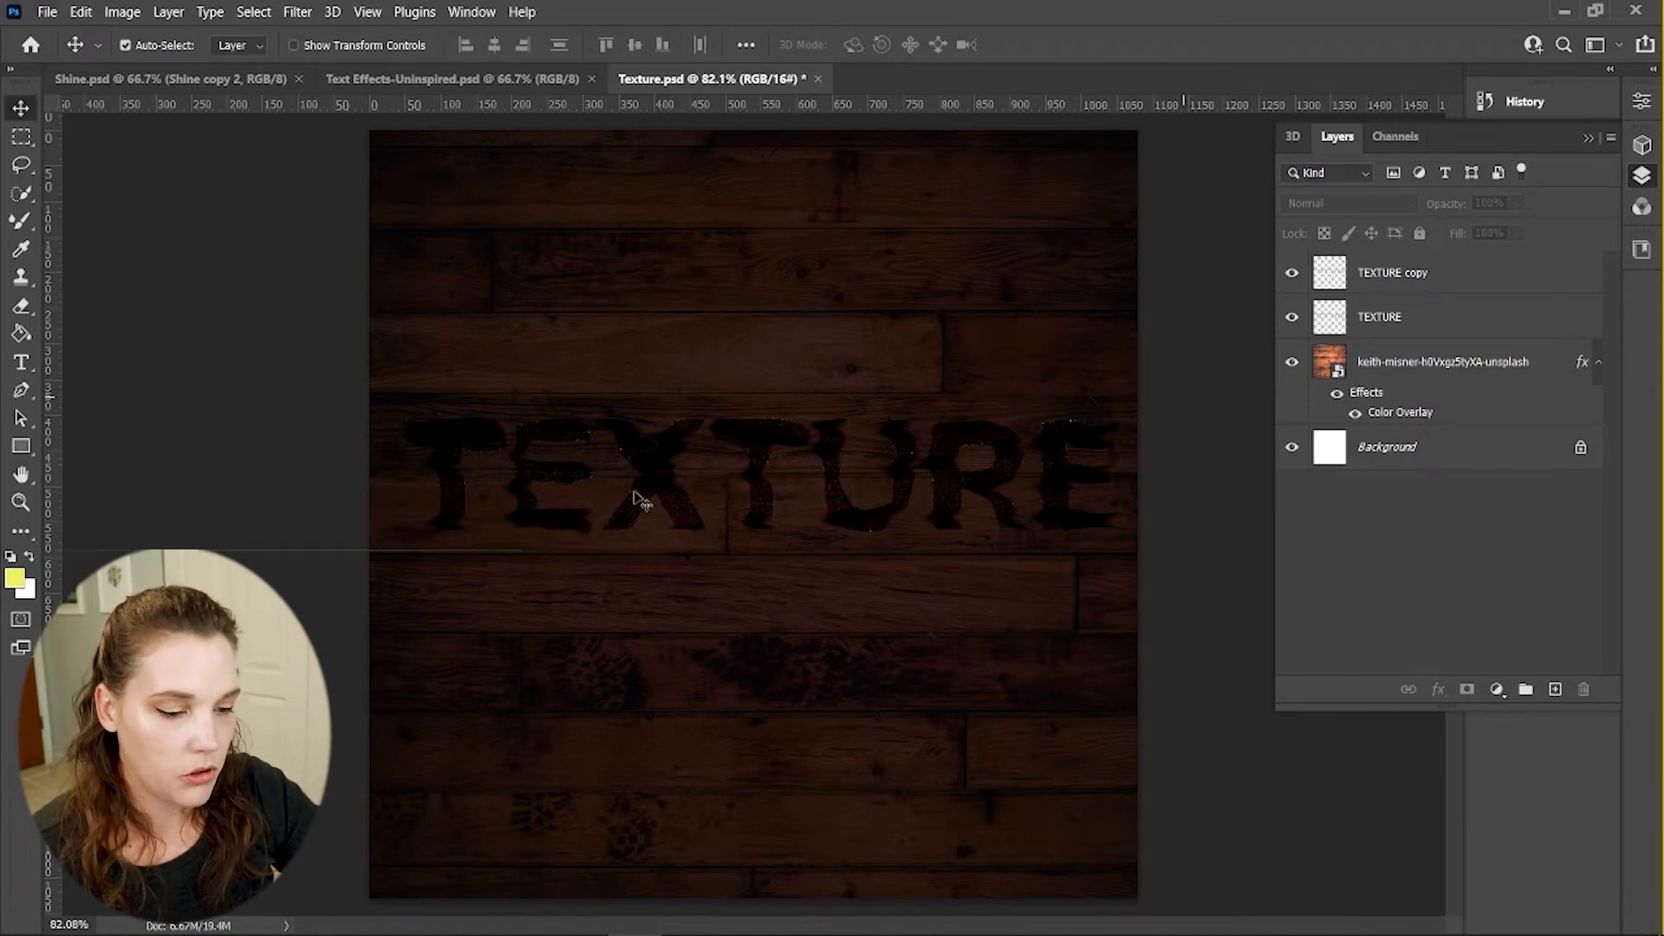
# Duplicate the TEXTURE and TEXTURE copy layers together and move the new pair up as a separate line above the original word
pyautogui.click(1429, 274)
pyautogui.keyDown('shift'); pyautogui.click(1436, 320); pyautogui.keyUp('shift')
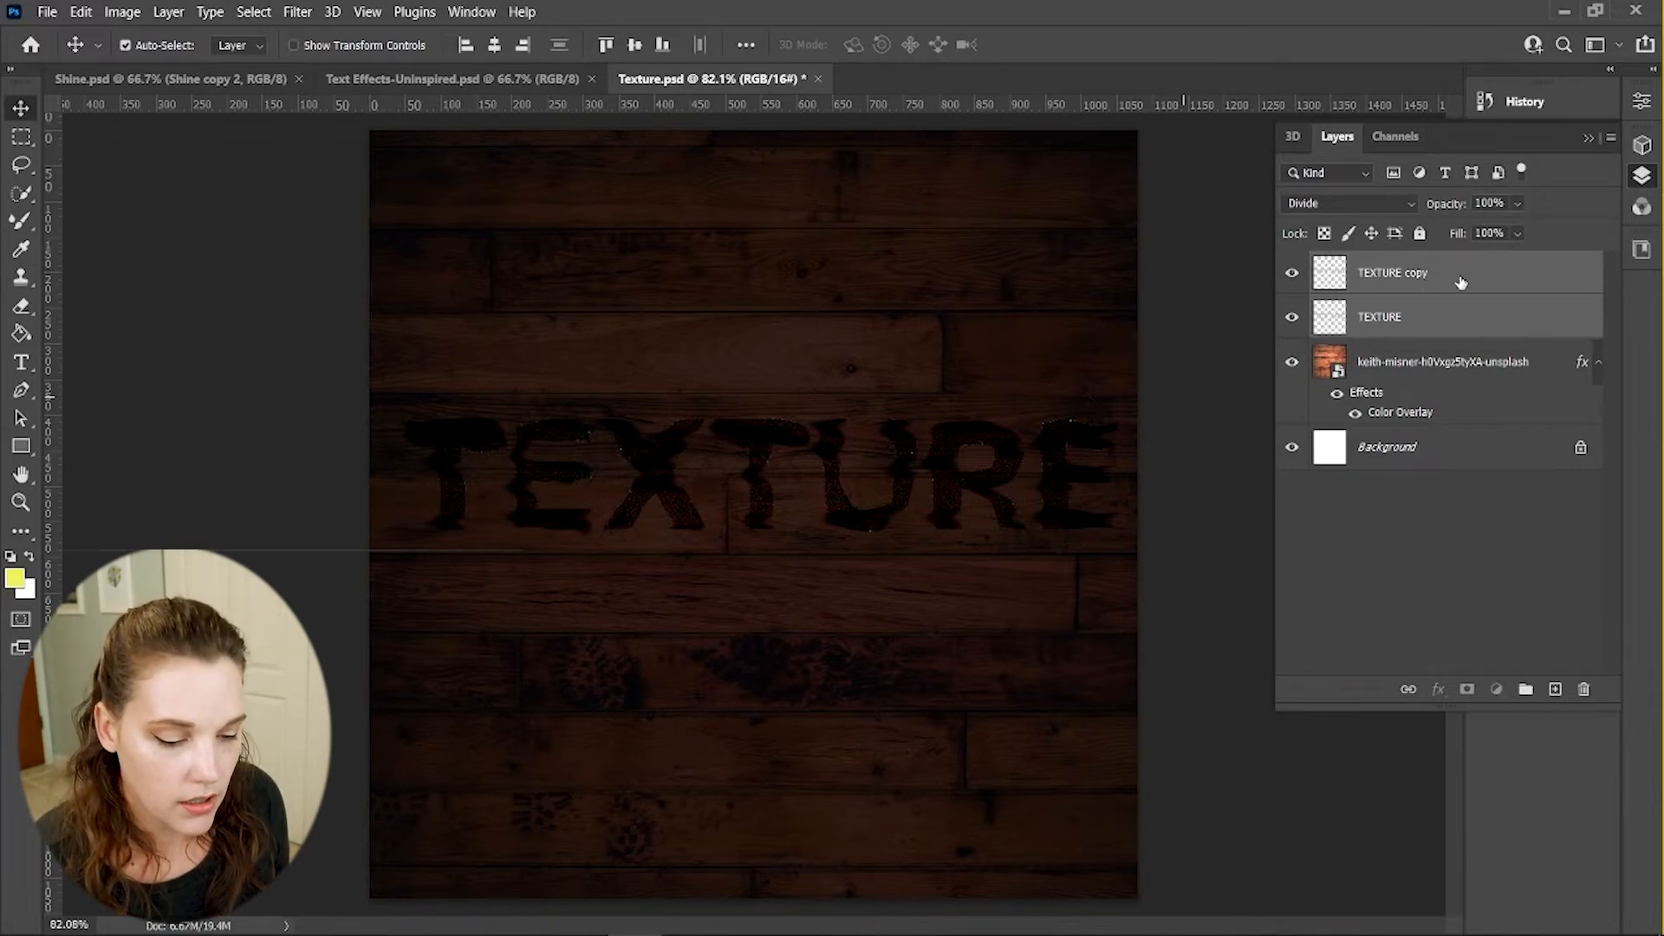
pyautogui.moveTo(1462, 282); pyautogui.dragTo(1556, 689)
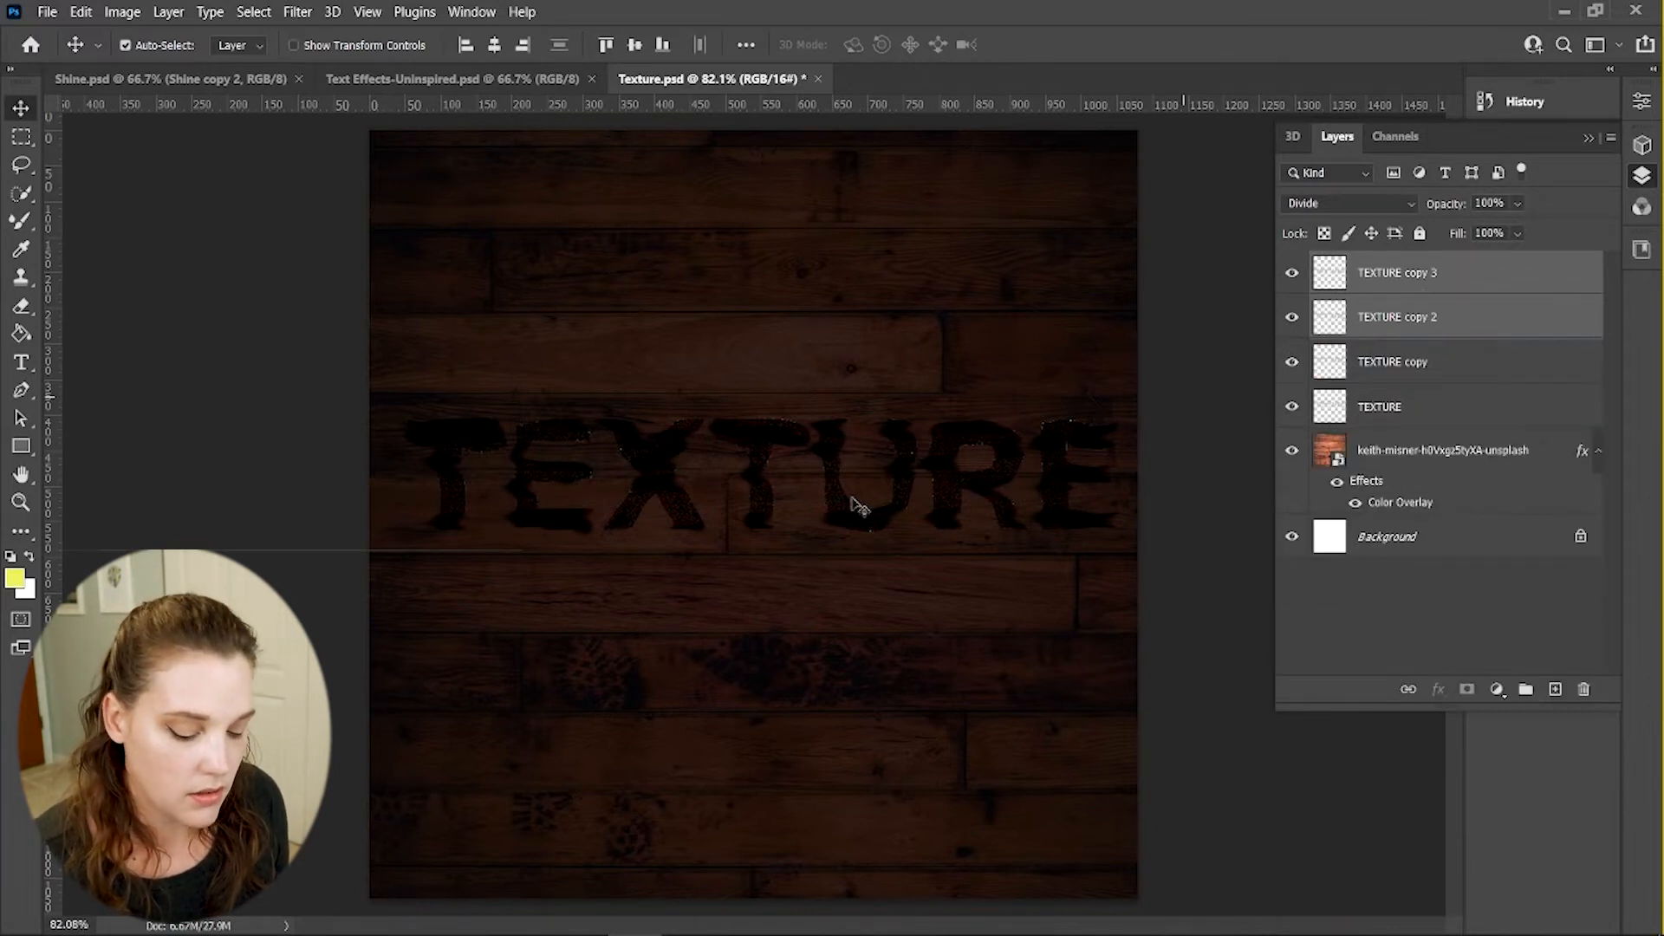
pyautogui.hotkey('shift', 'Up')
pyautogui.hotkey('shift', 'Up')
pyautogui.hotkey('shift', 'Up')
pyautogui.hotkey('shift', 'Up')
pyautogui.hotkey('shift', 'Up')
pyautogui.hotkey('shift', 'Up')
pyautogui.hotkey('shift', 'Up')
pyautogui.hotkey('shift', 'Up')
pyautogui.hotkey('shift', 'Up')
pyautogui.hotkey('shift', 'Up')
pyautogui.hotkey('shift', 'Up')
pyautogui.hotkey('shift', 'Up')
pyautogui.hotkey('shift', 'Up')
pyautogui.hotkey('shift', 'Up')
pyautogui.hotkey('shift', 'Up')
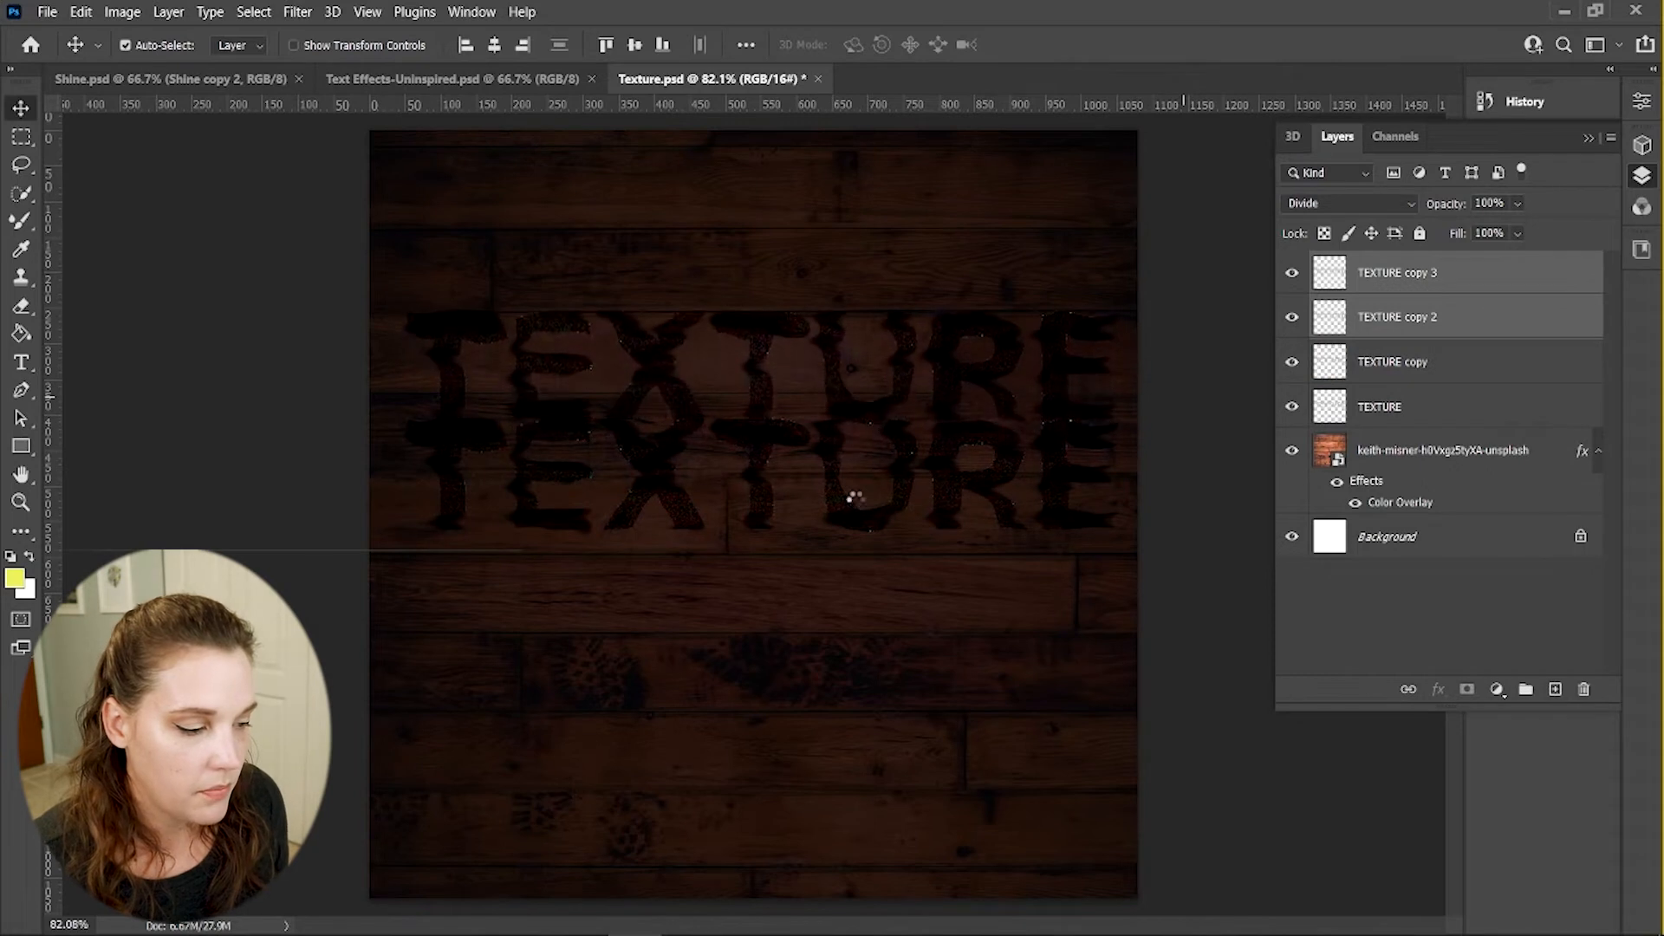
pyautogui.hotkey('shift', 'Up')
pyautogui.hotkey('shift', 'Up')
pyautogui.hotkey('shift', 'Up')
pyautogui.hotkey('shift', 'Up')
# Duplicate the upper pair of TEXTURE layers and move the new pair down as a third line below the original word
pyautogui.moveTo(1448, 272); pyautogui.dragTo(1556, 689)
pyautogui.hotkey('shift', 'Down')
pyautogui.hotkey('shift', 'Down')
pyautogui.hotkey('shift', 'Down')
pyautogui.hotkey('shift', 'Down')
pyautogui.hotkey('shift', 'Down')
pyautogui.hotkey('shift', 'Down')
pyautogui.hotkey('shift', 'Down')
pyautogui.hotkey('shift', 'Down')
pyautogui.hotkey('shift', 'Down')
pyautogui.hotkey('shift', 'Down')
pyautogui.hotkey('shift', 'Down')
pyautogui.hotkey('shift', 'Down')
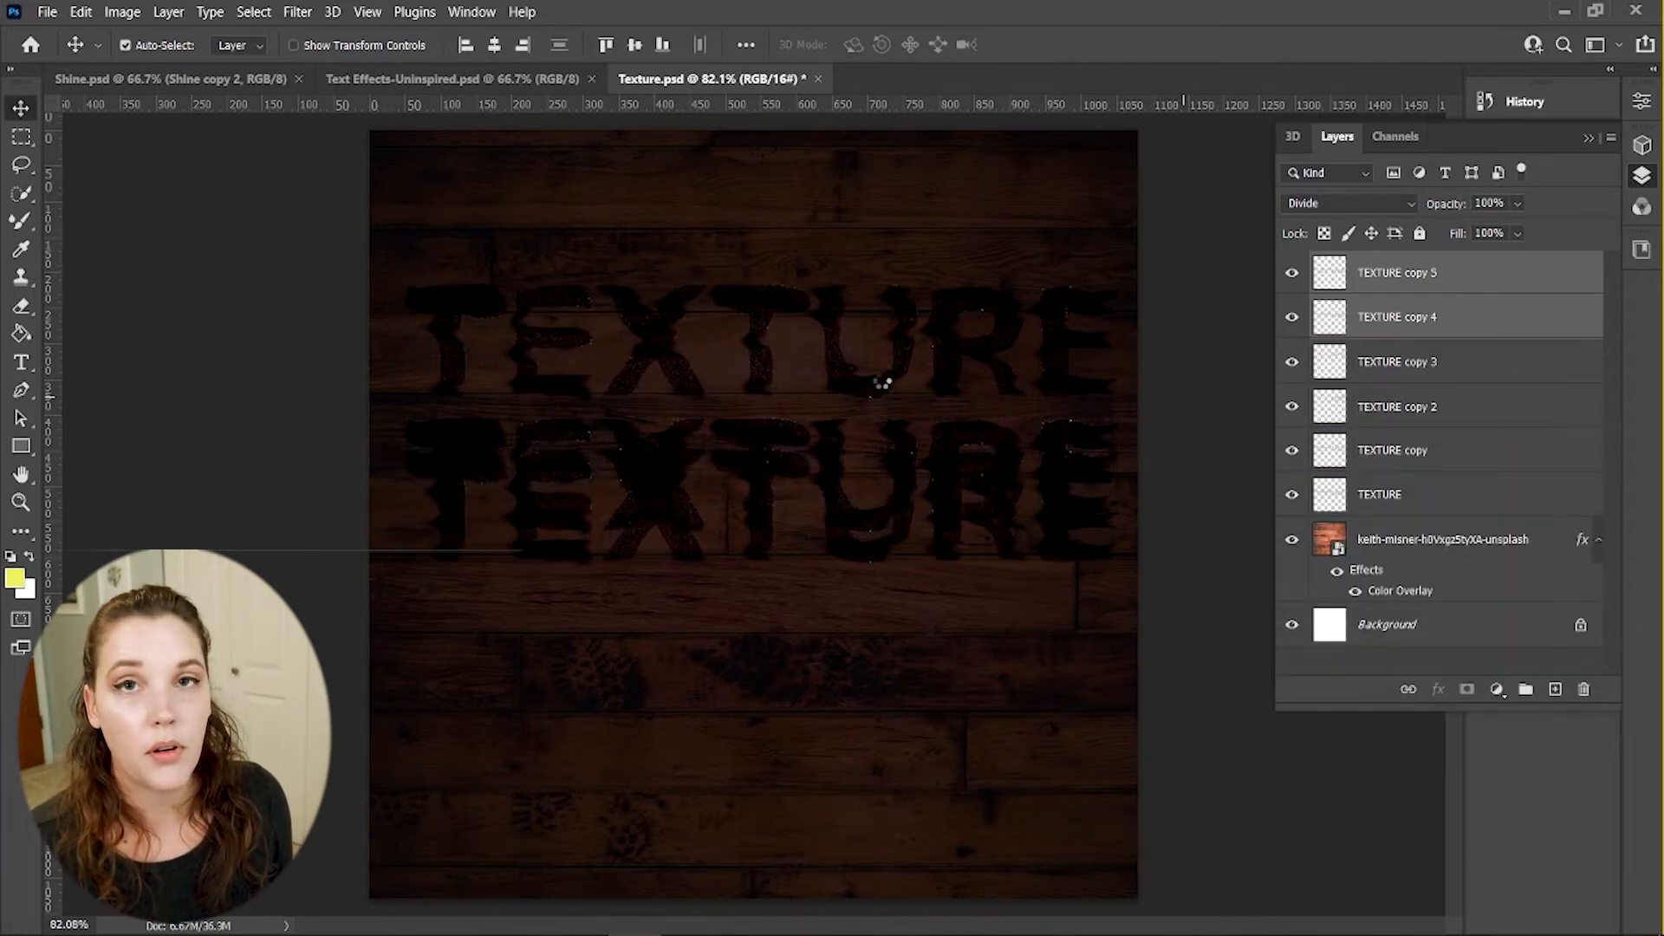
pyautogui.hotkey('shift', 'Down')
pyautogui.hotkey('shift', 'Down')
pyautogui.hotkey('shift', 'Down')
pyautogui.hotkey('shift', 'Down')
pyautogui.hotkey('shift', 'Down')
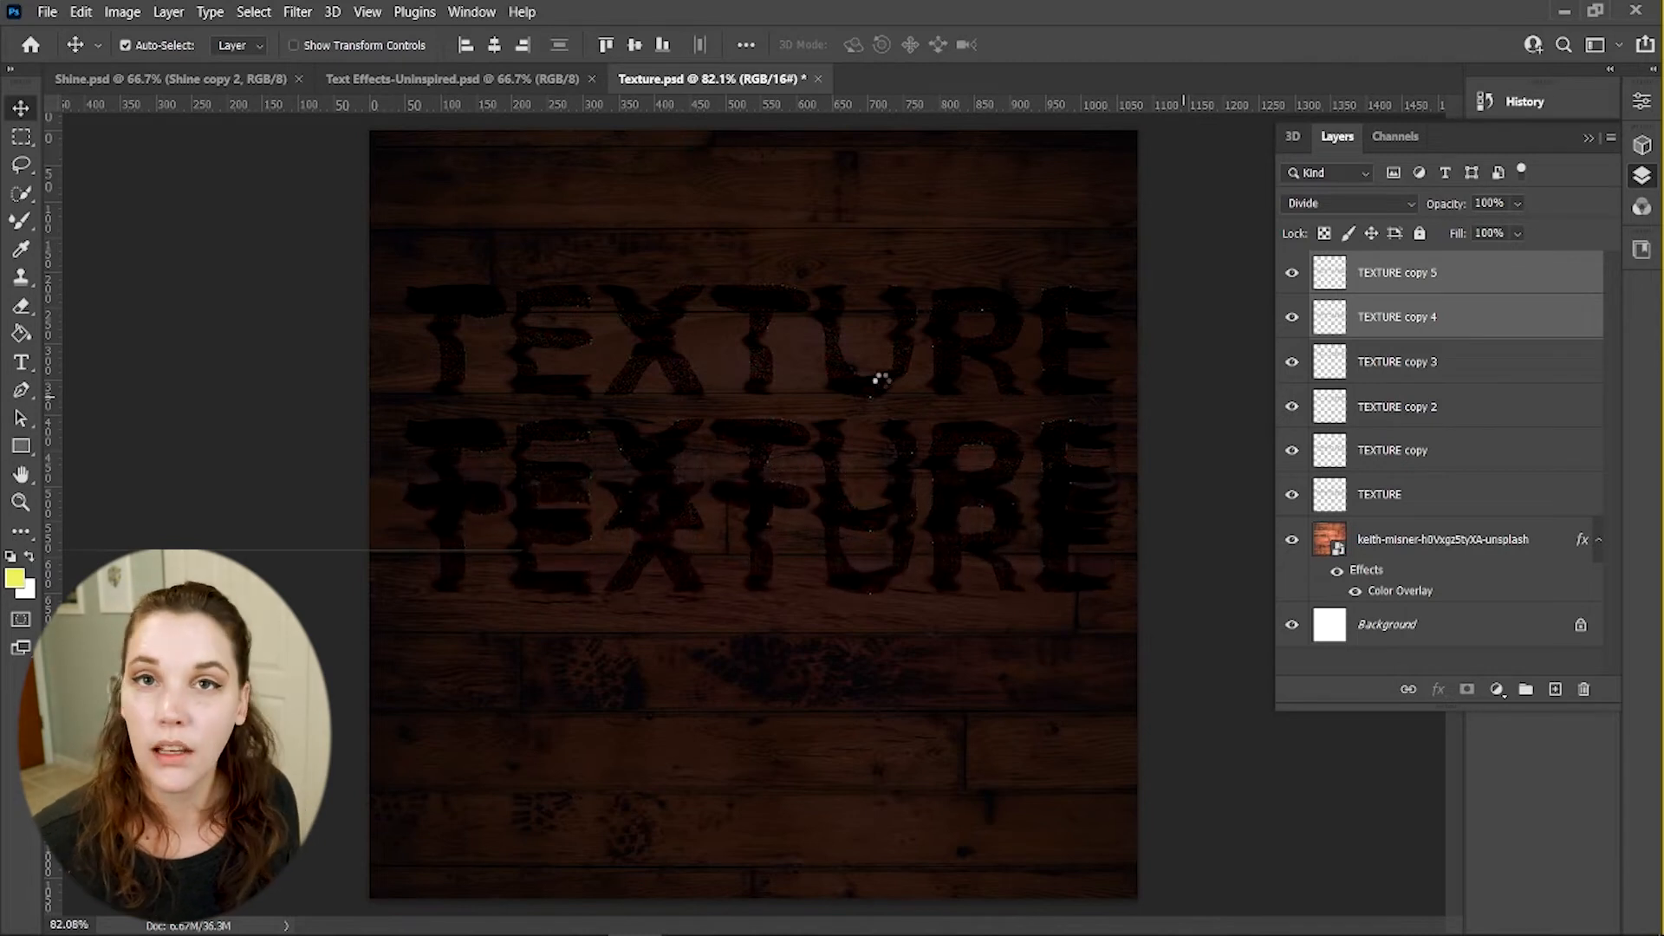
pyautogui.hotkey('shift', 'Down')
pyautogui.hotkey('shift', 'Down')
pyautogui.hotkey('shift', 'Down')
pyautogui.hotkey('shift', 'Down')
pyautogui.hotkey('shift', 'Down')
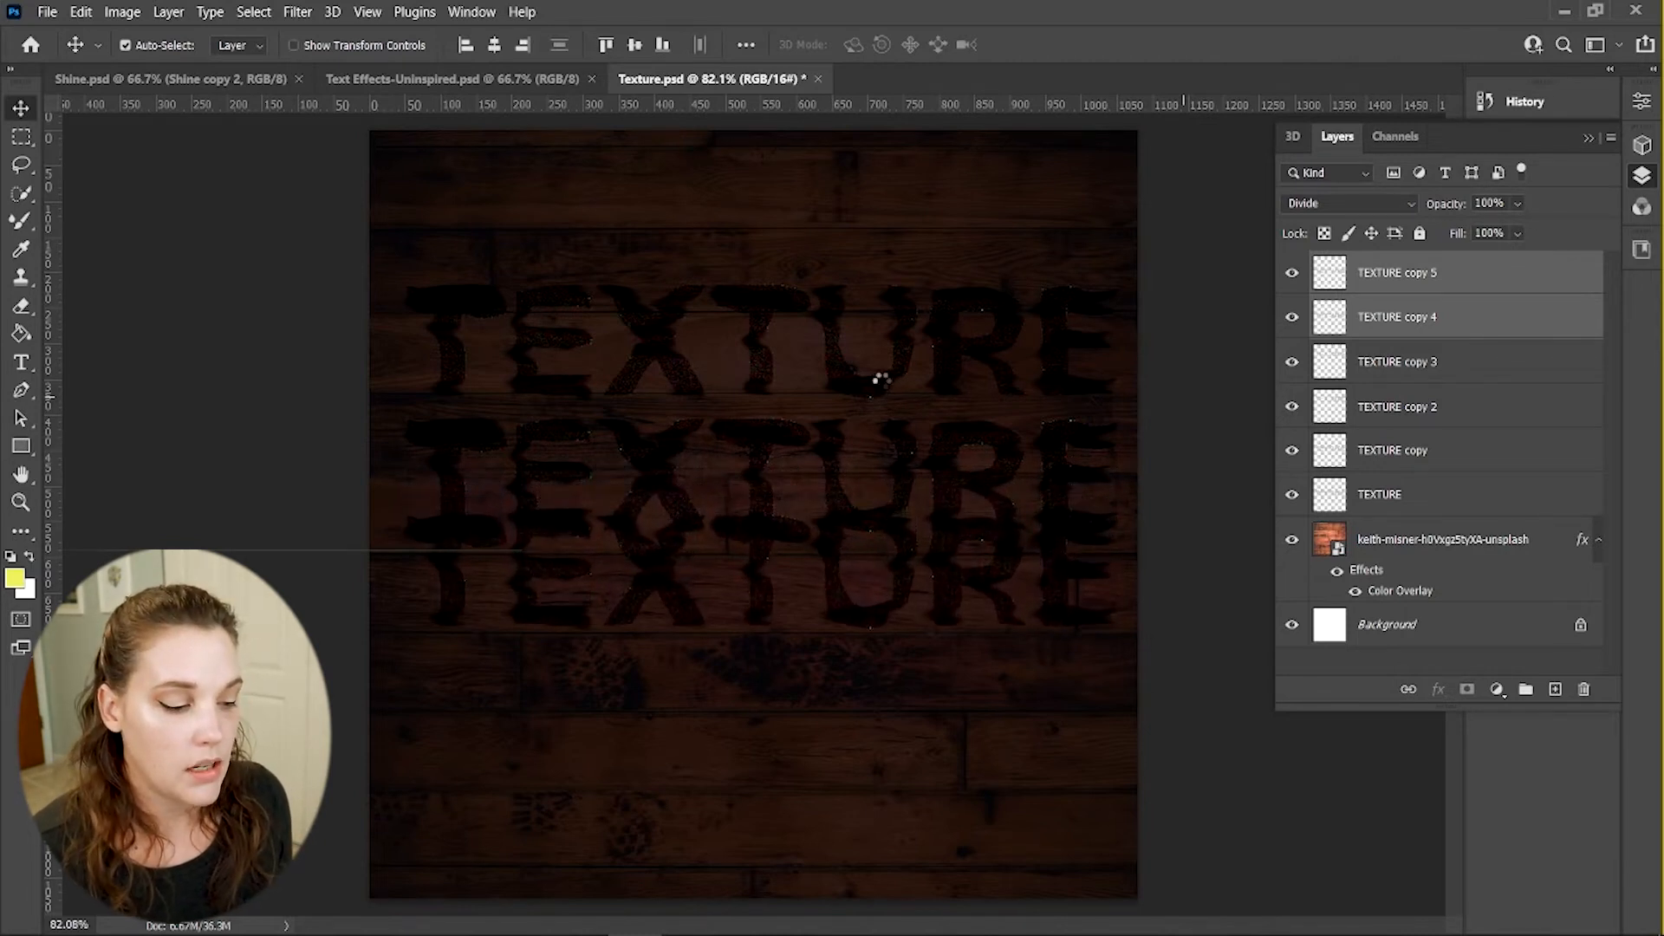
pyautogui.hotkey('shift', 'Down')
pyautogui.hotkey('shift', 'Down')
pyautogui.hotkey('shift', 'Down')
pyautogui.hotkey('shift', 'Down')
pyautogui.hotkey('shift', 'Down')
pyautogui.hotkey('shift', 'Down')
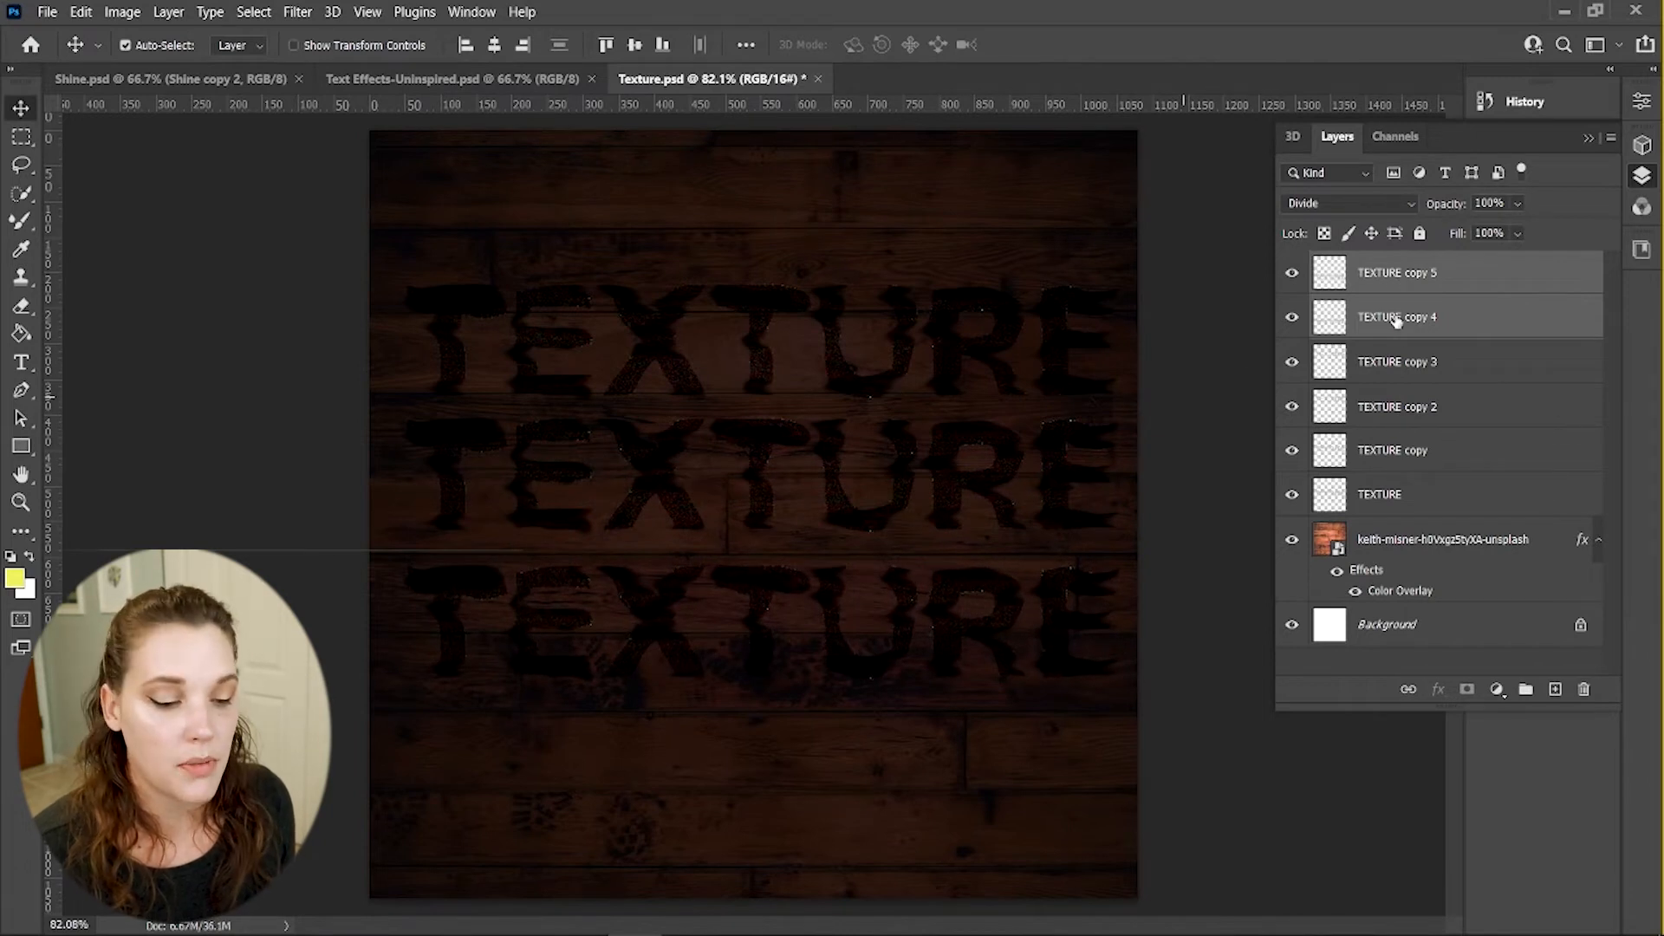
# Move the TEXTURE copy 2 and TEXTURE copy 3 layers up about 20 px to even out the line spacing
pyautogui.click(1393, 371)
pyautogui.keyDown('shift'); pyautogui.click(1396, 403); pyautogui.keyUp('shift')
pyautogui.hotkey('shift', 'Up')
pyautogui.hotkey('shift', 'Up')
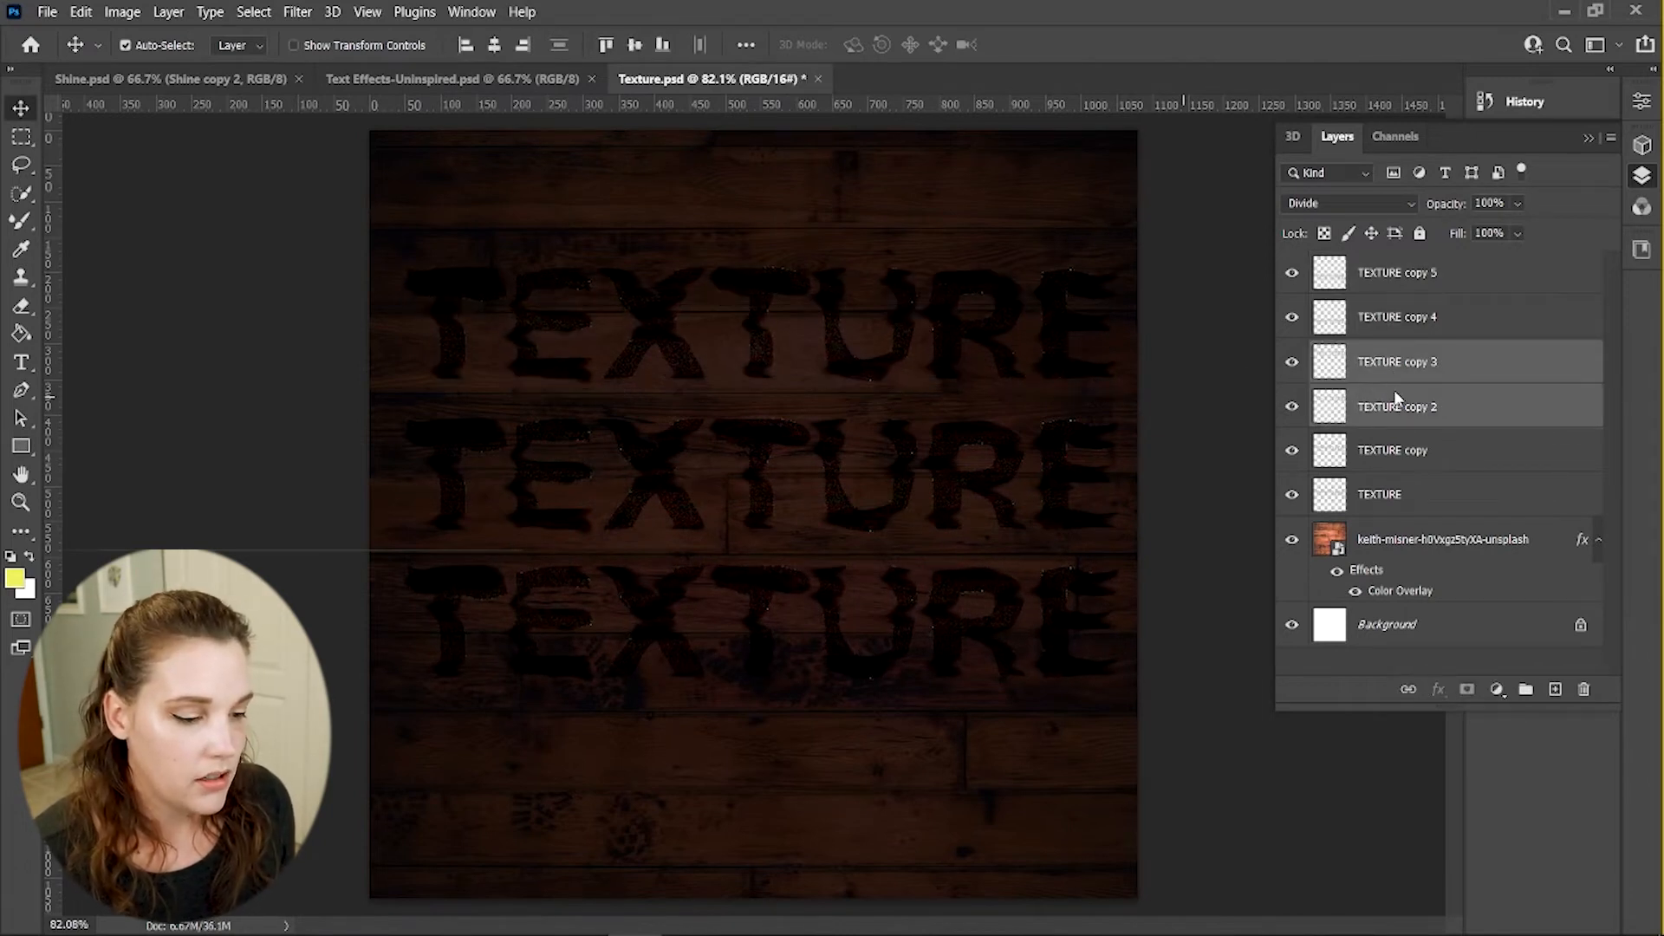
# Add the text "SHARP" in Ubuntu Bold, 90 pt, near the middle of the black Slice canvas
pyautogui.click(1590, 139)
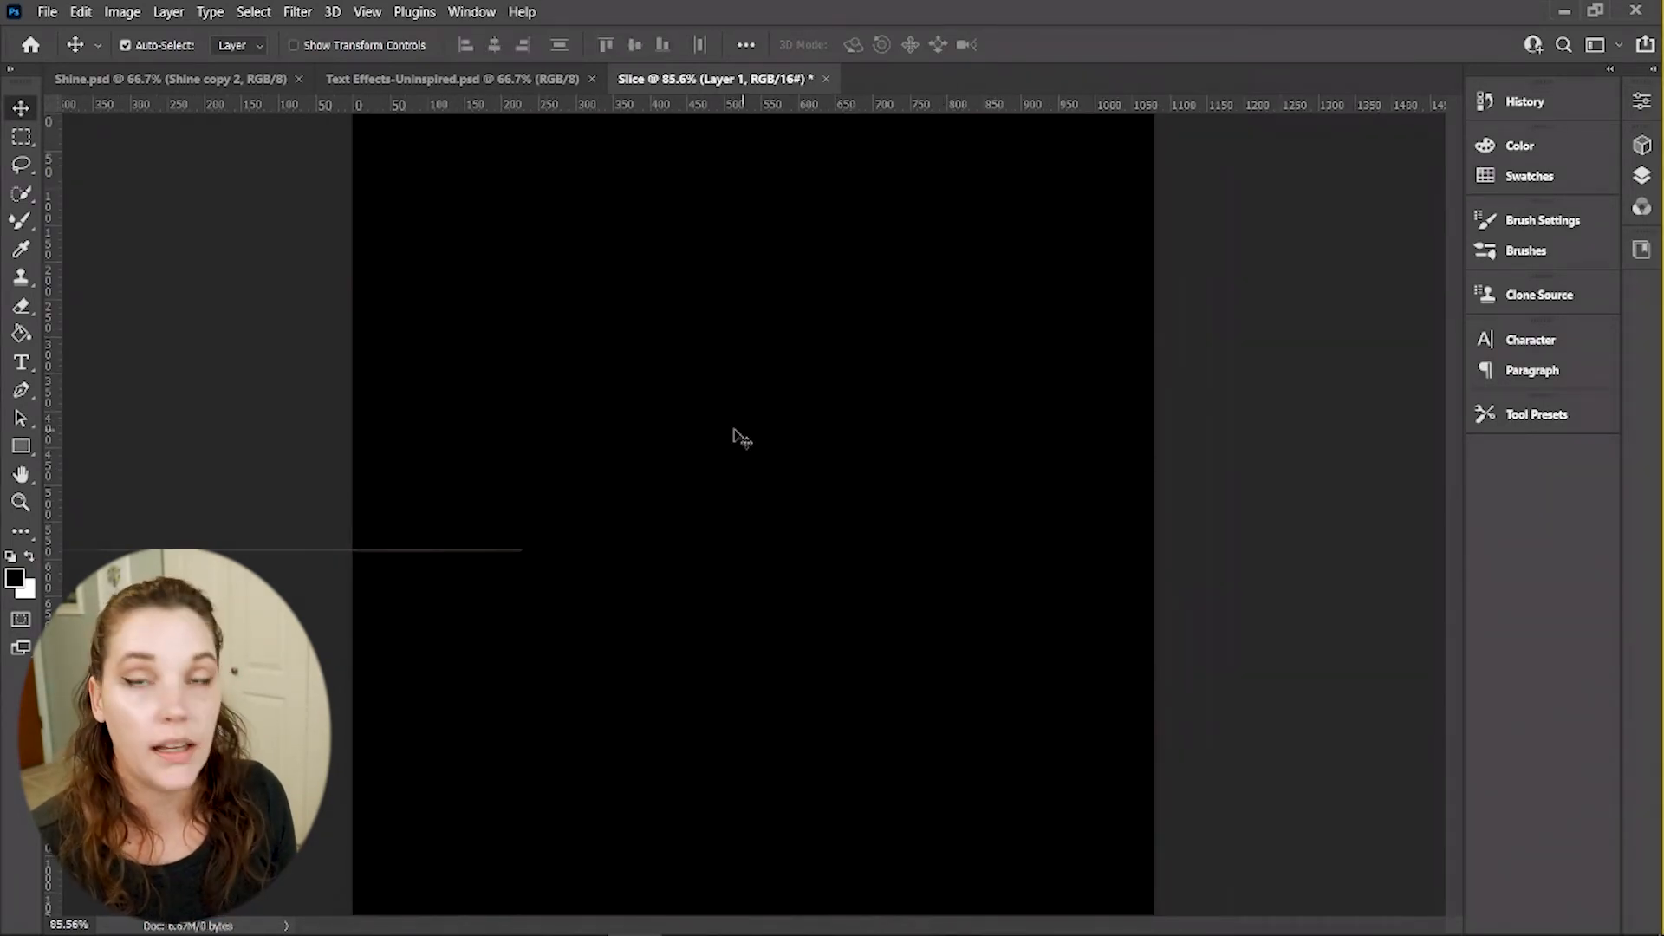
pyautogui.press('t')
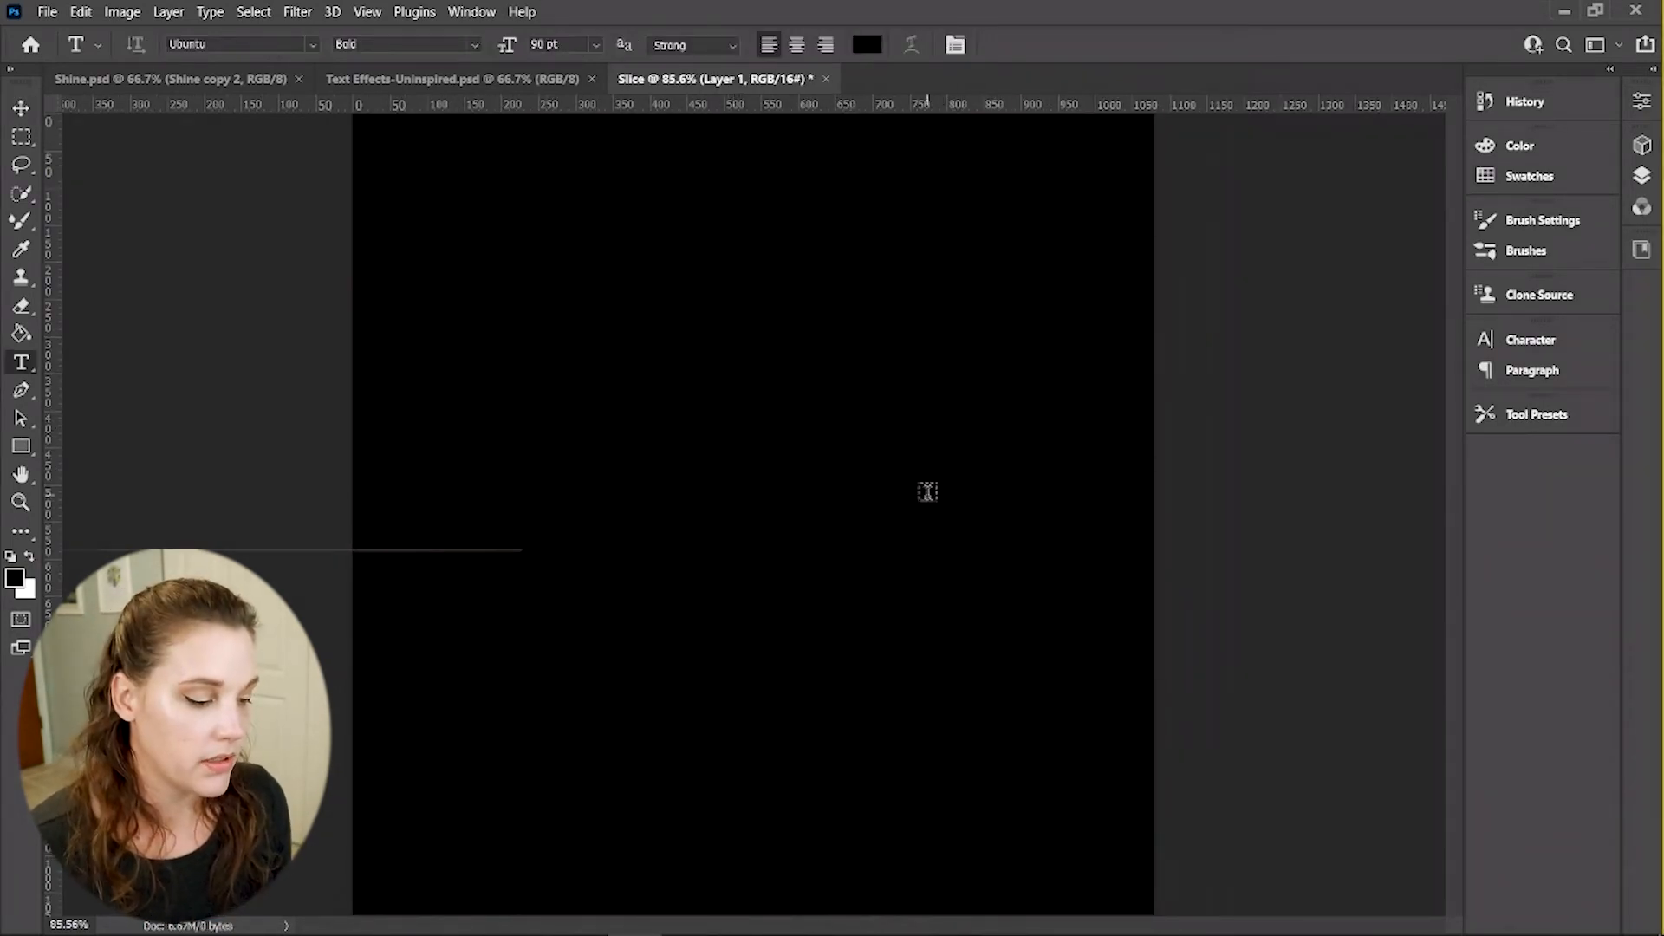
pyautogui.click(601, 511)
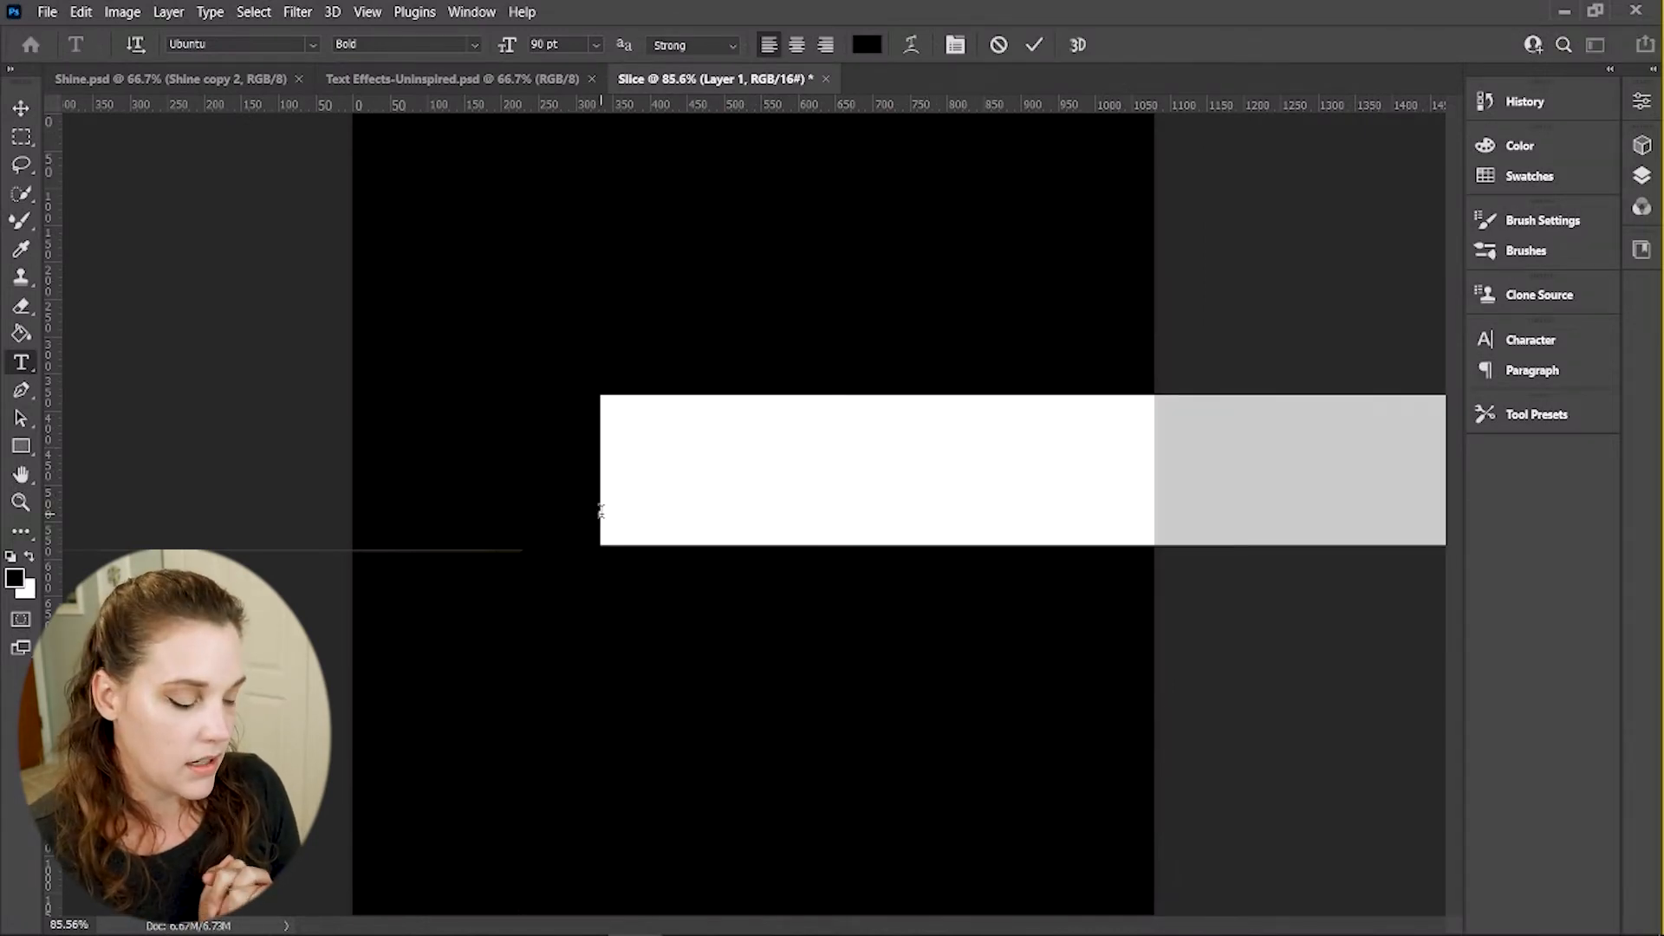
pyautogui.write('SLICED')
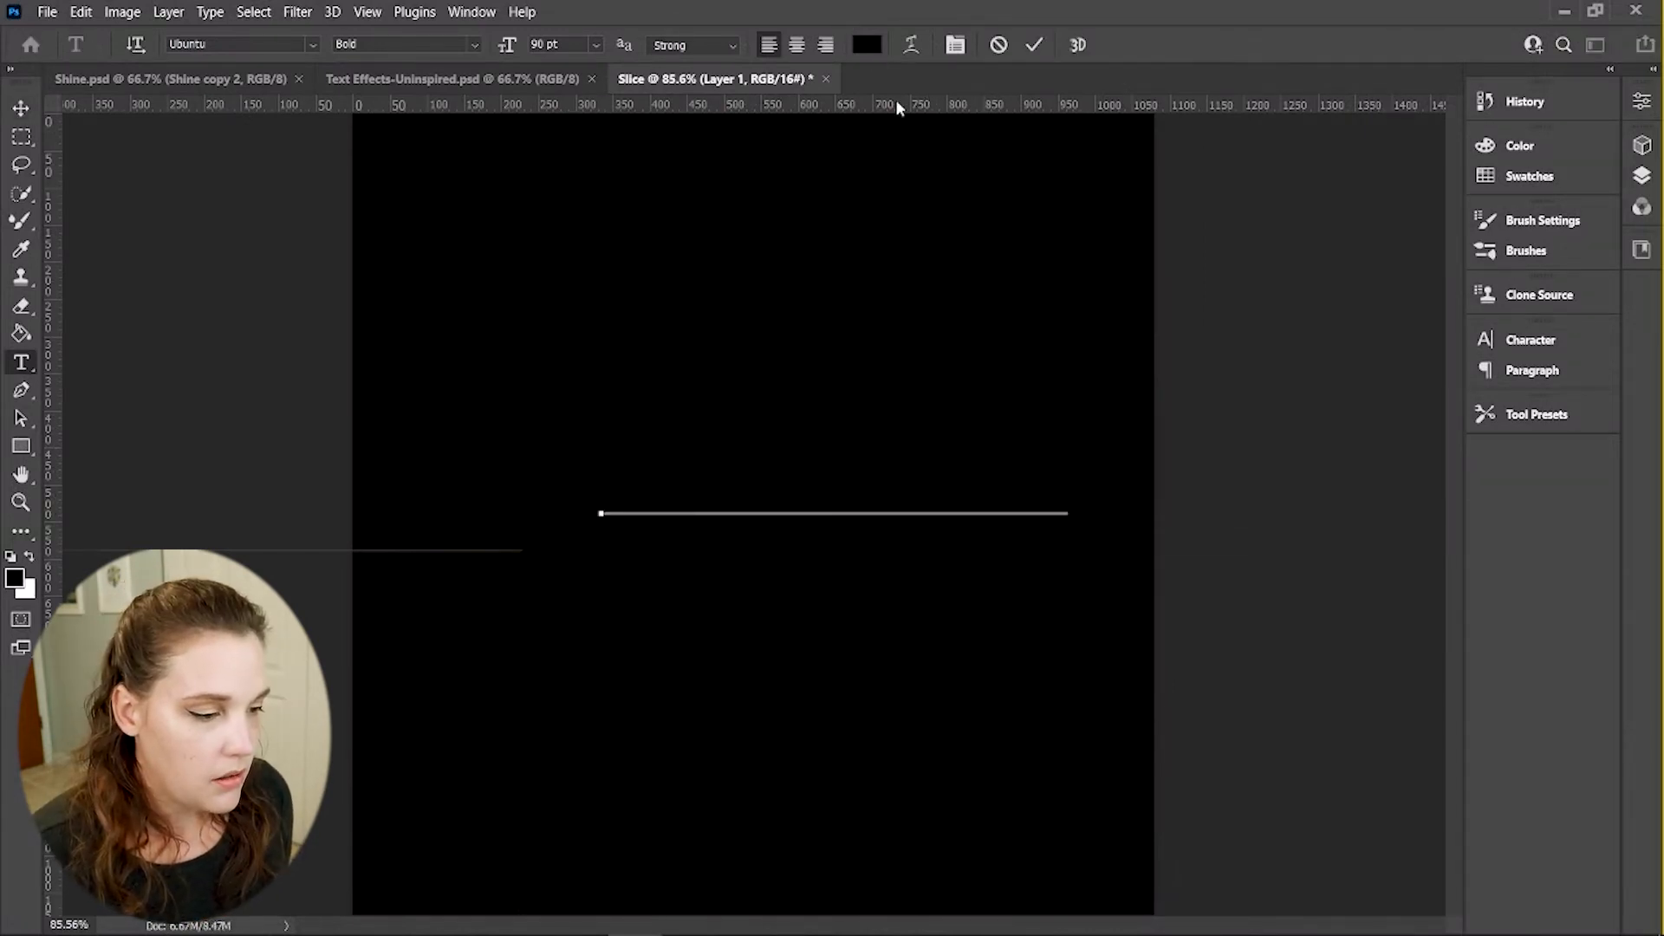
# Recolor the whole SHARP text to near-white #fdfbfb and commit the text edit
pyautogui.doubleClick(869, 490)
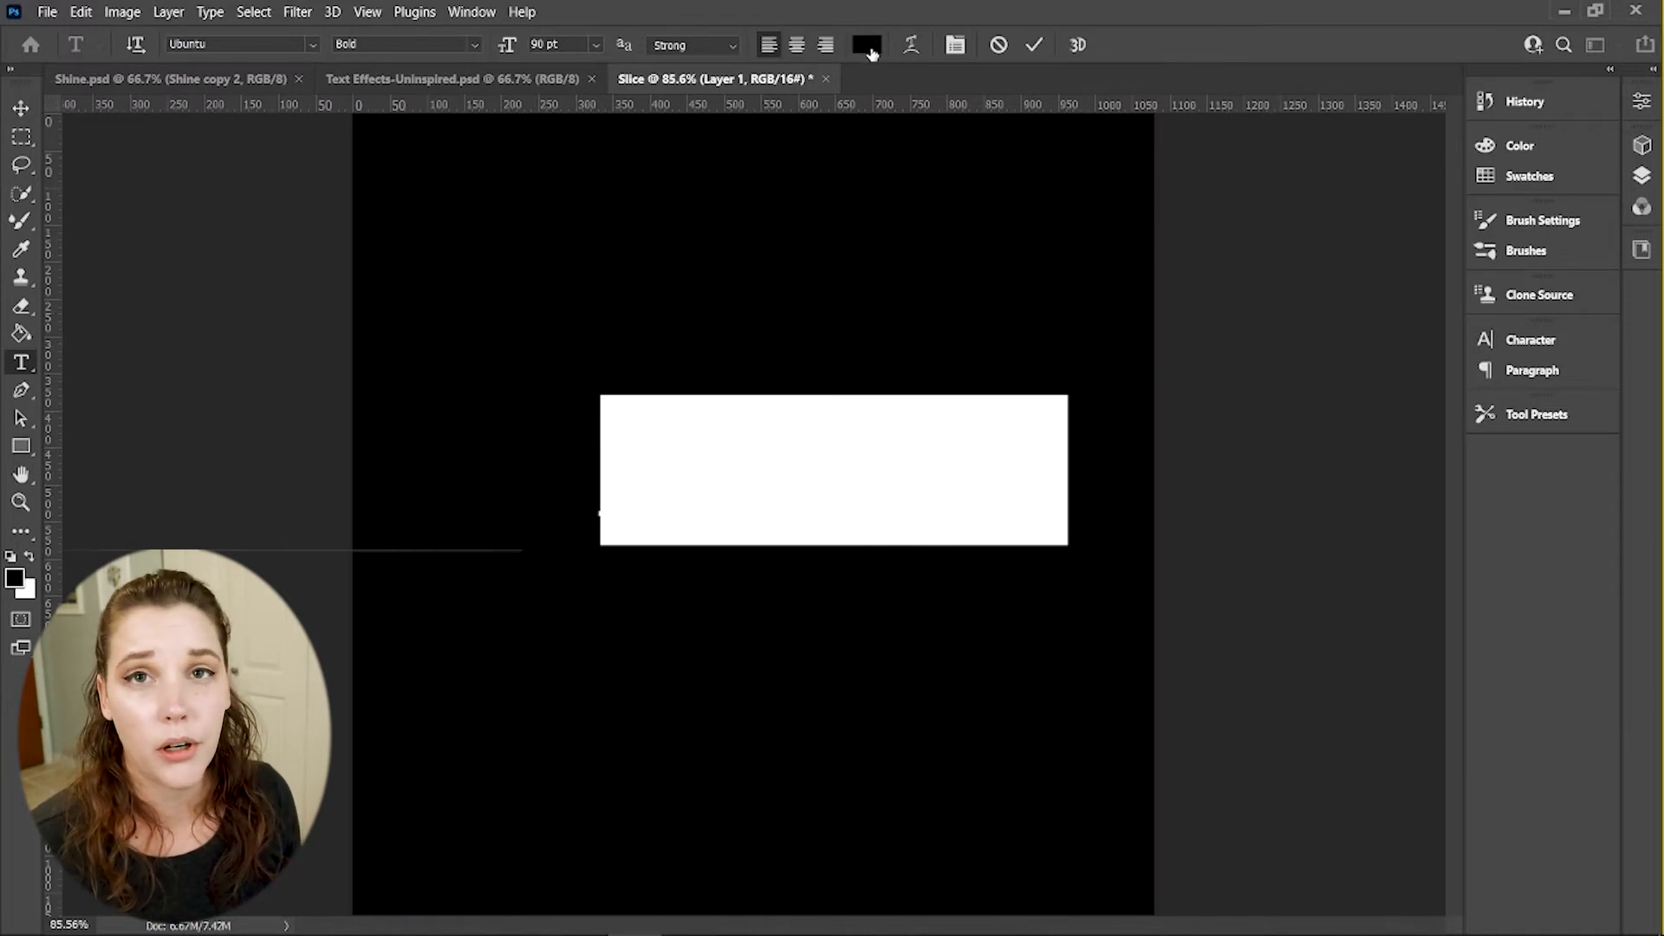
pyautogui.click(874, 52)
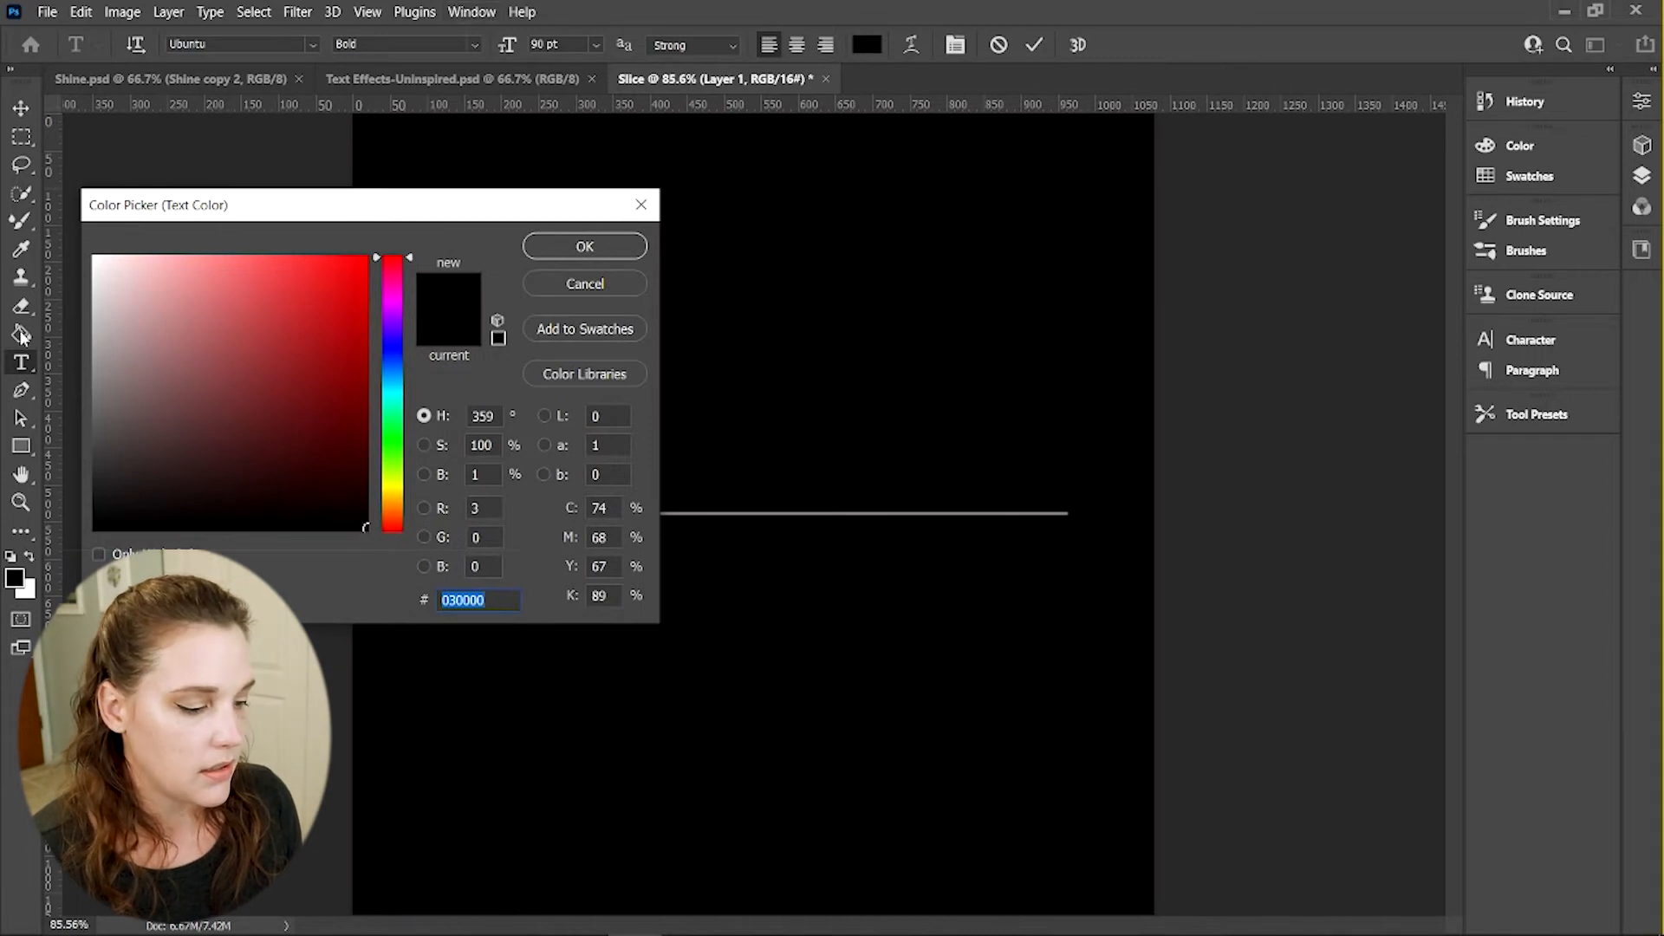
pyautogui.click(96, 257)
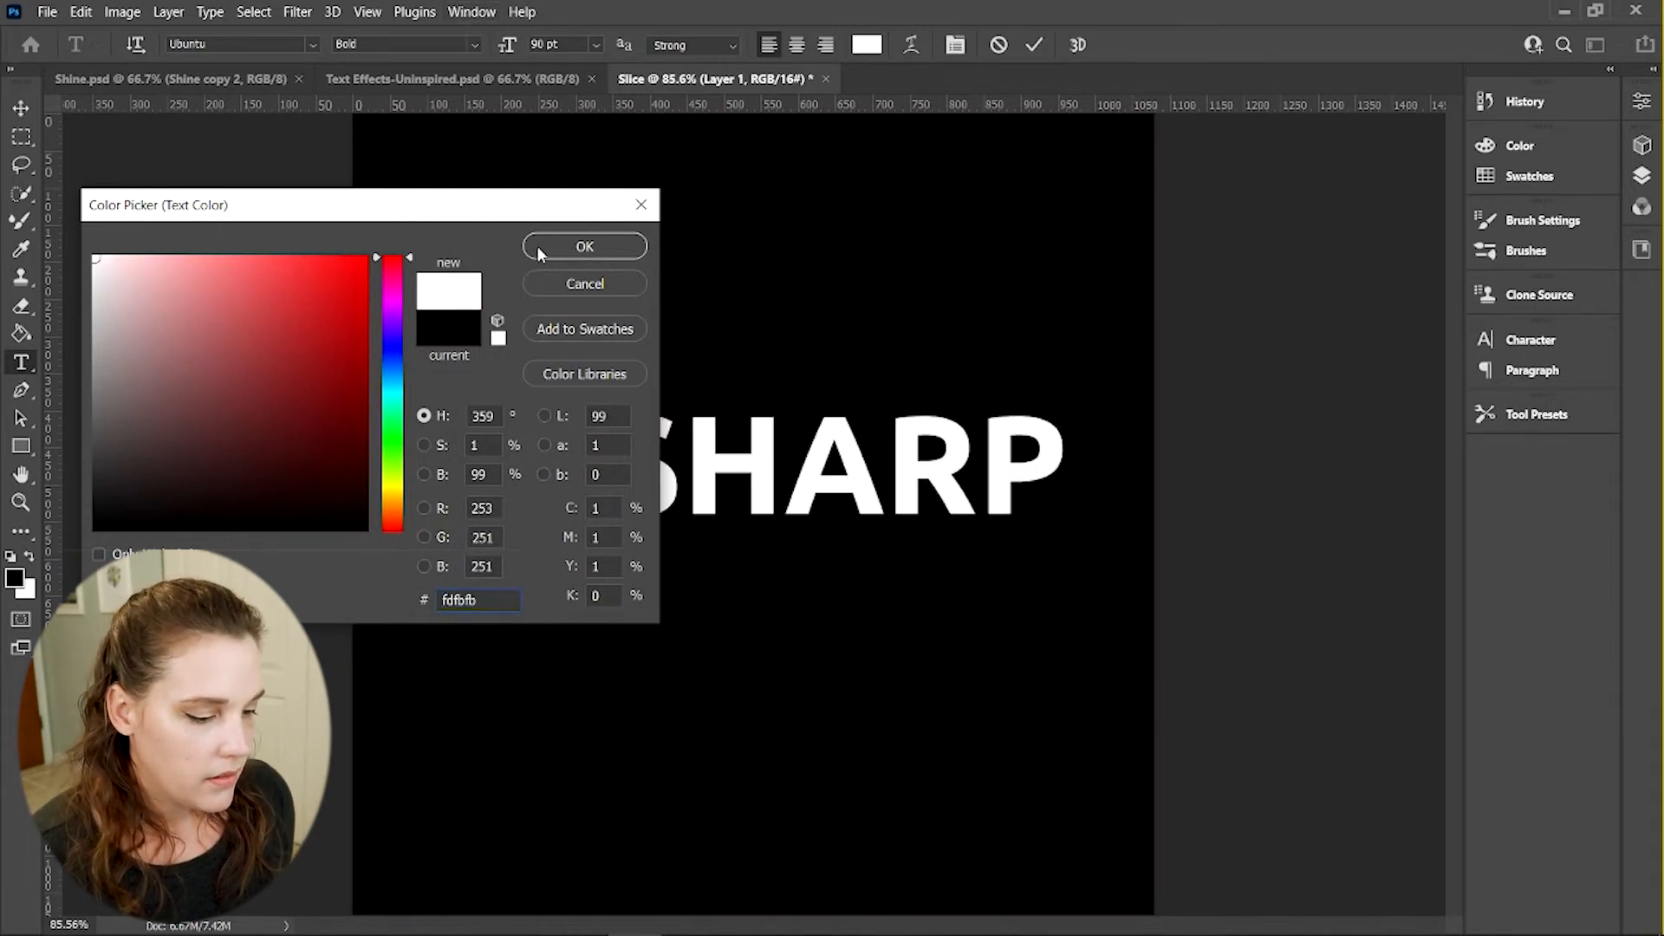
pyautogui.click(538, 247)
pyautogui.hotkey('ctrl', 'Return')
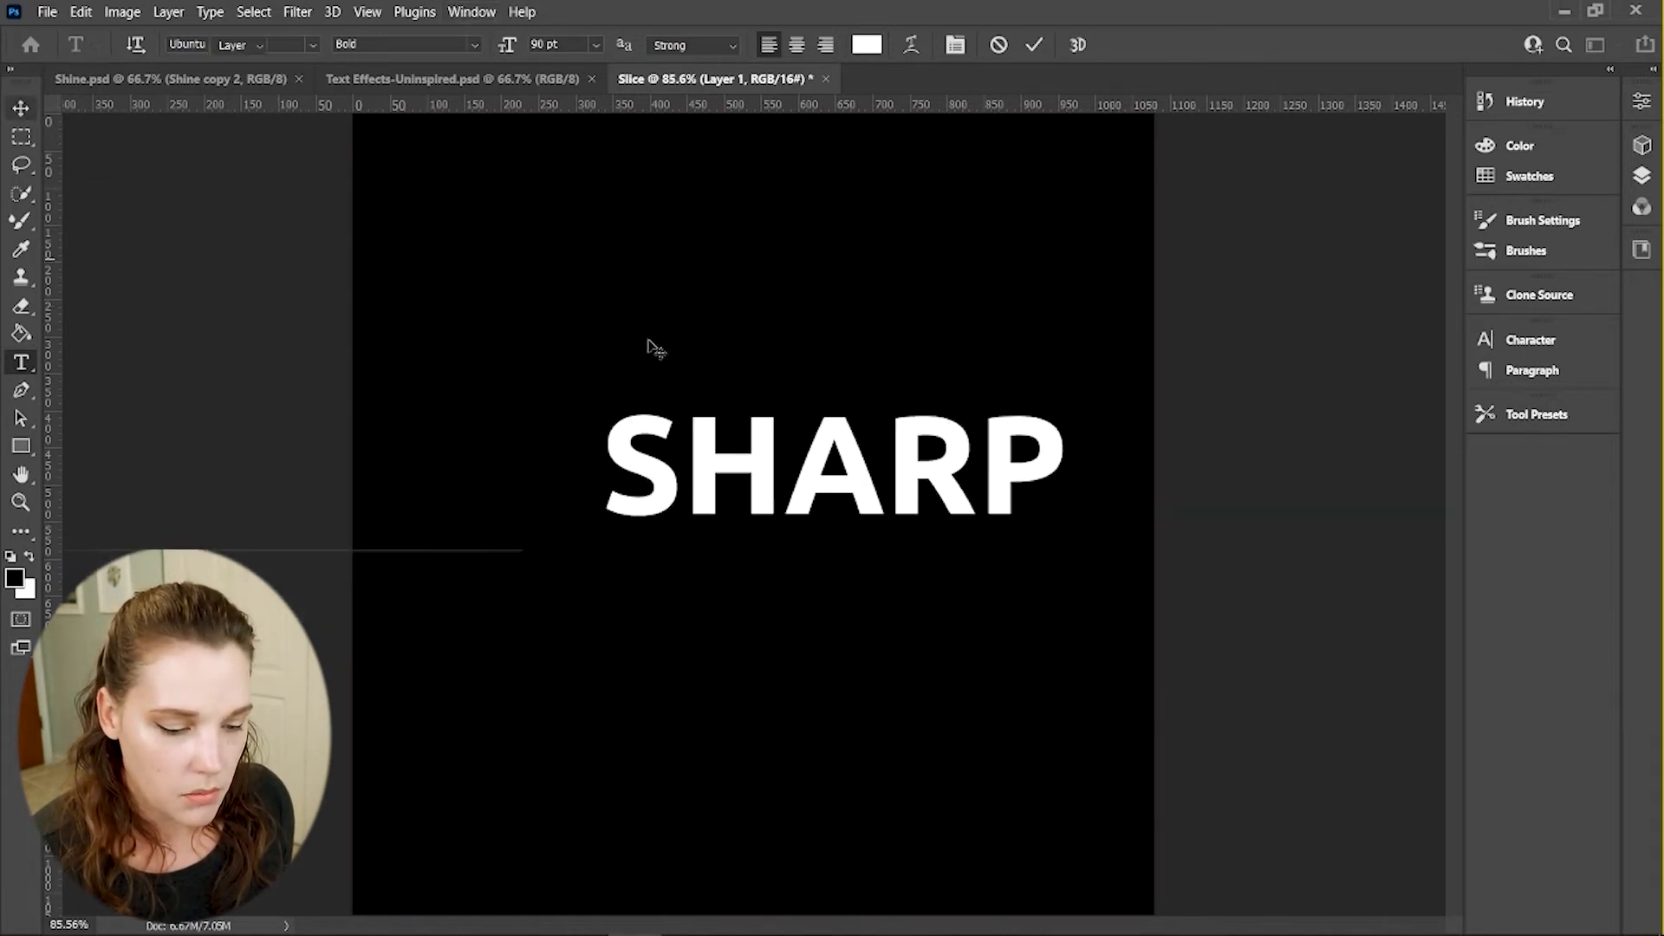
pyautogui.press('v')
pyautogui.click(1645, 176)
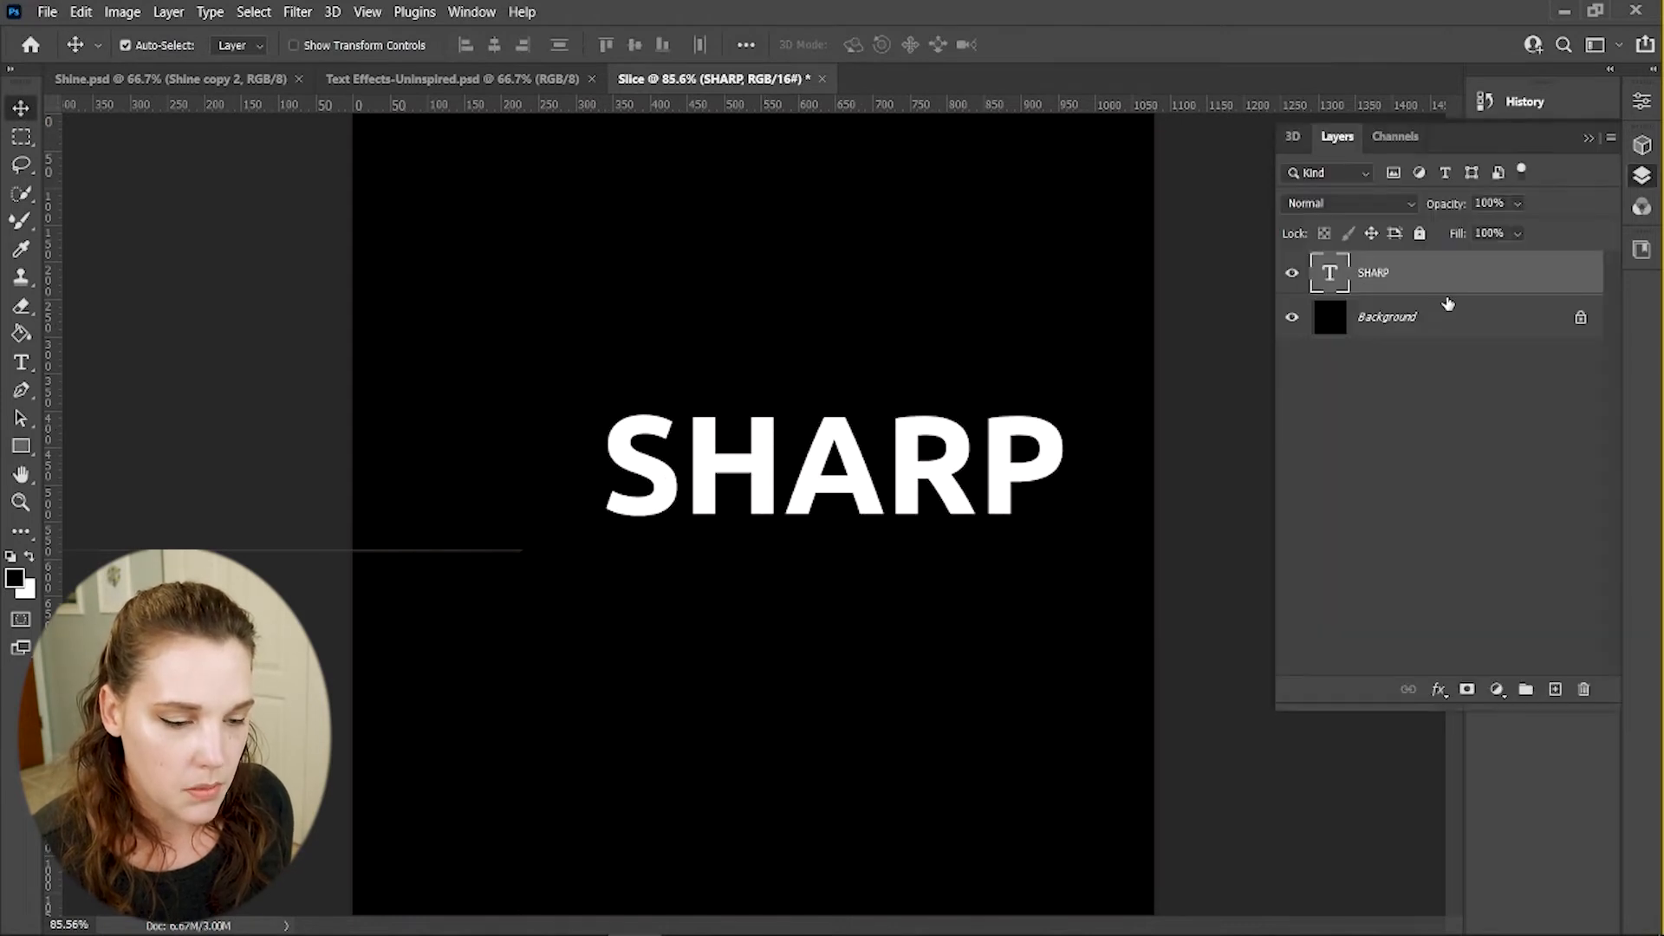
pyautogui.click(1642, 101)
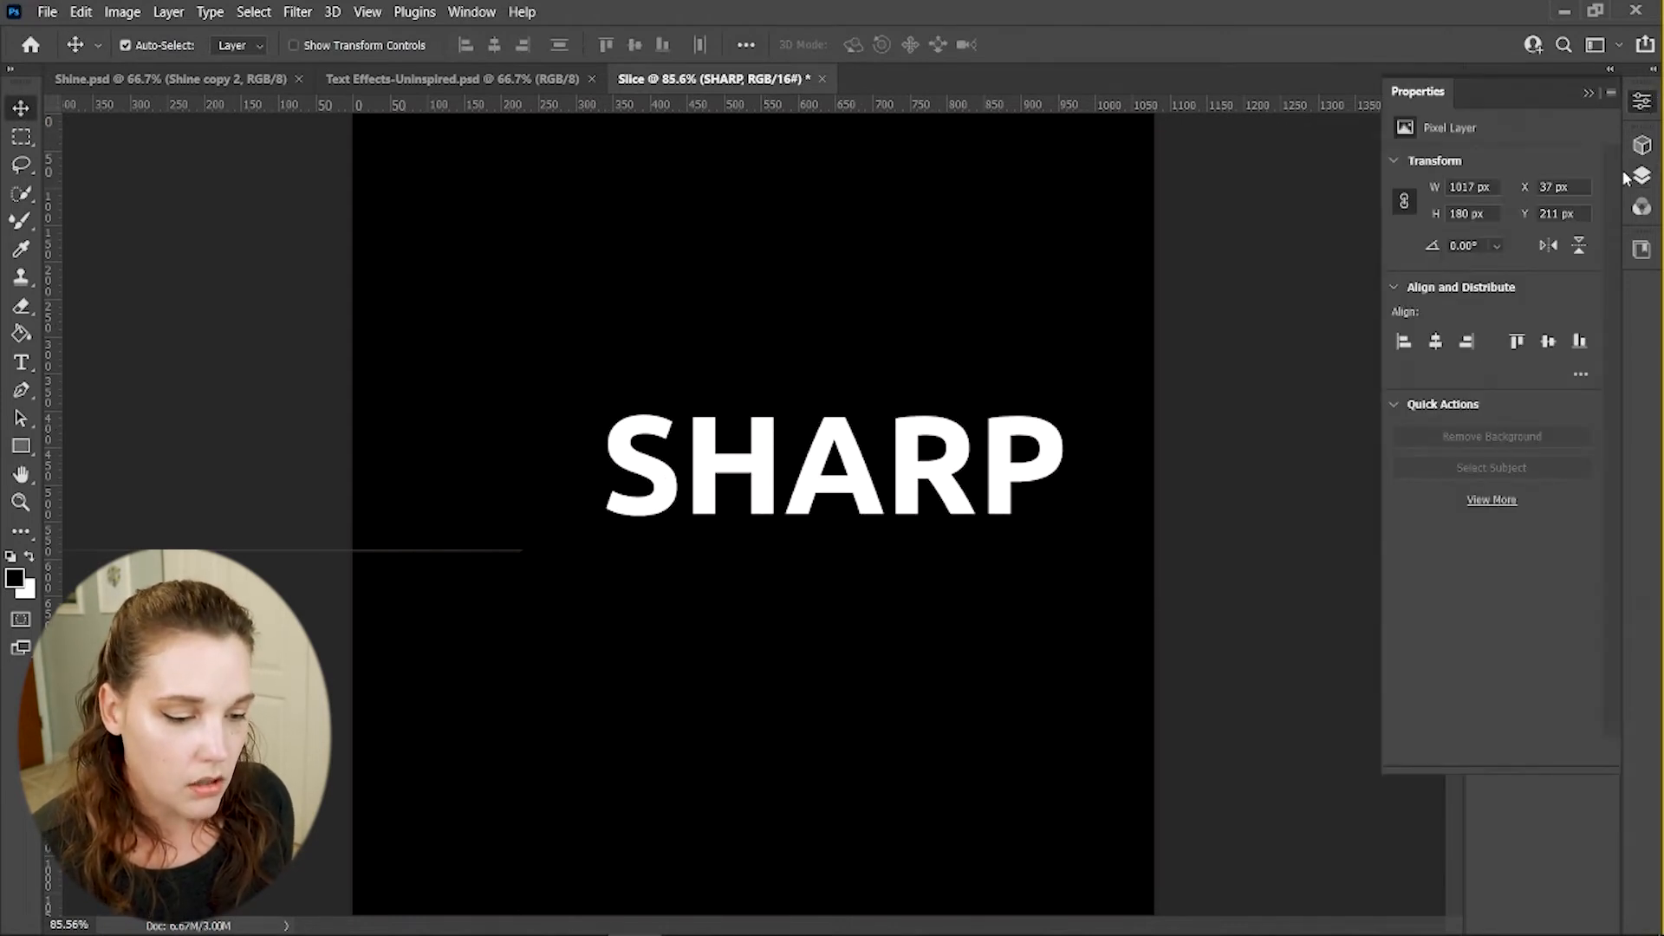
pyautogui.click(1589, 93)
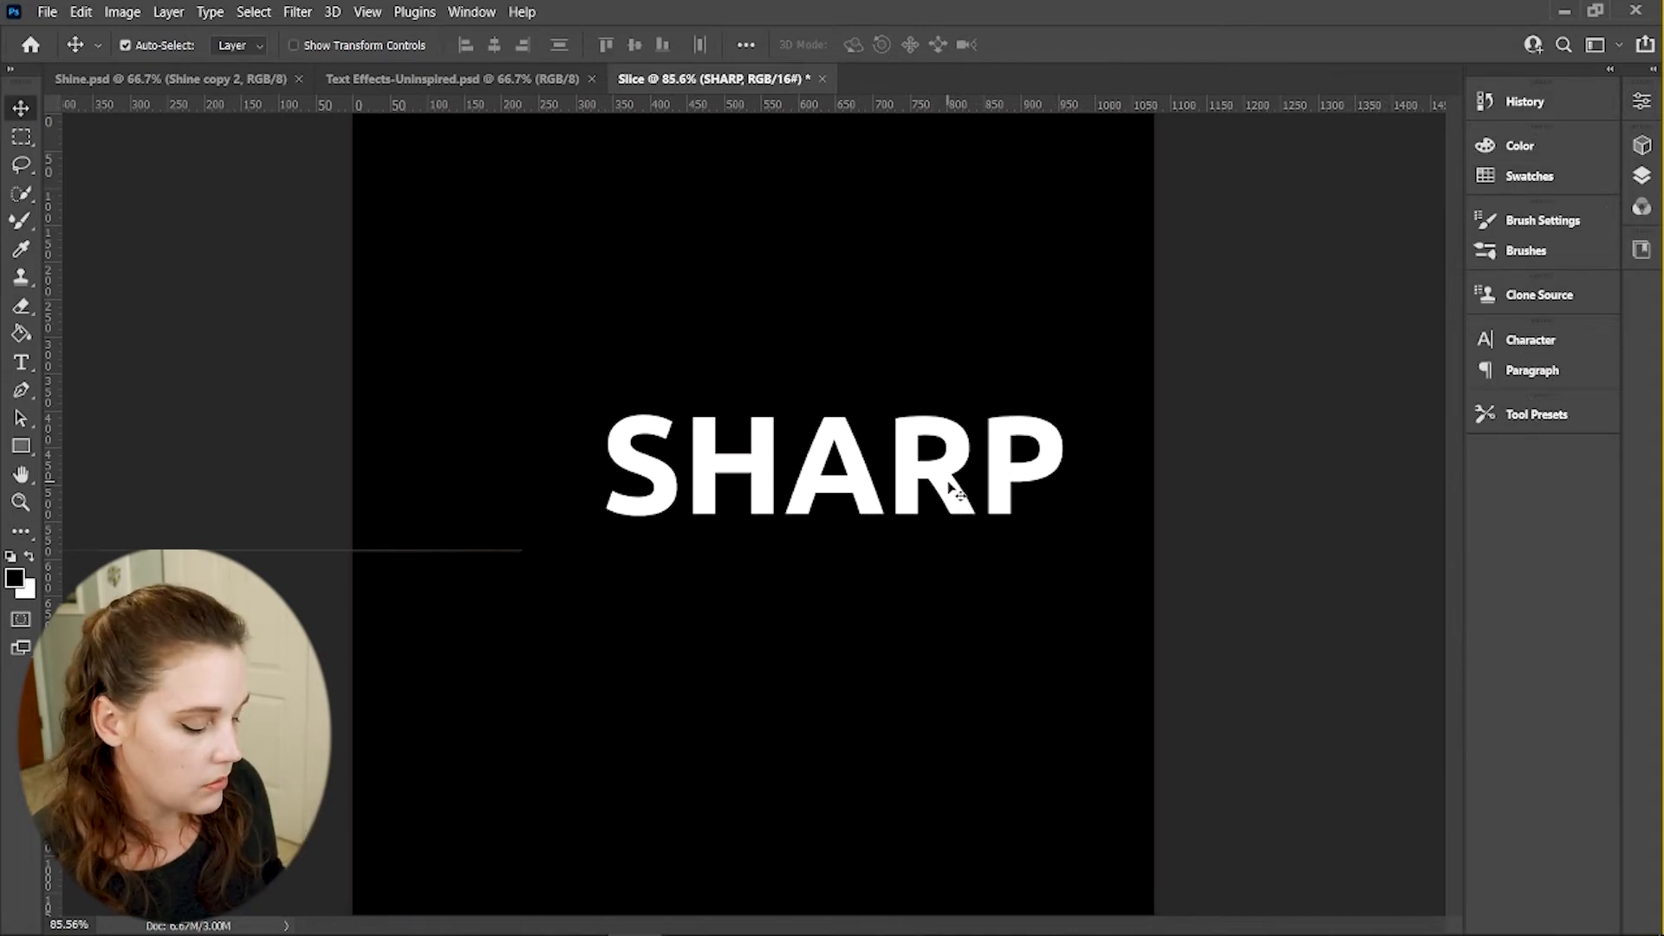
# Scale the SHARP text up proportionally so it spans most of the canvas width
pyautogui.hotkey('ctrl', 't')
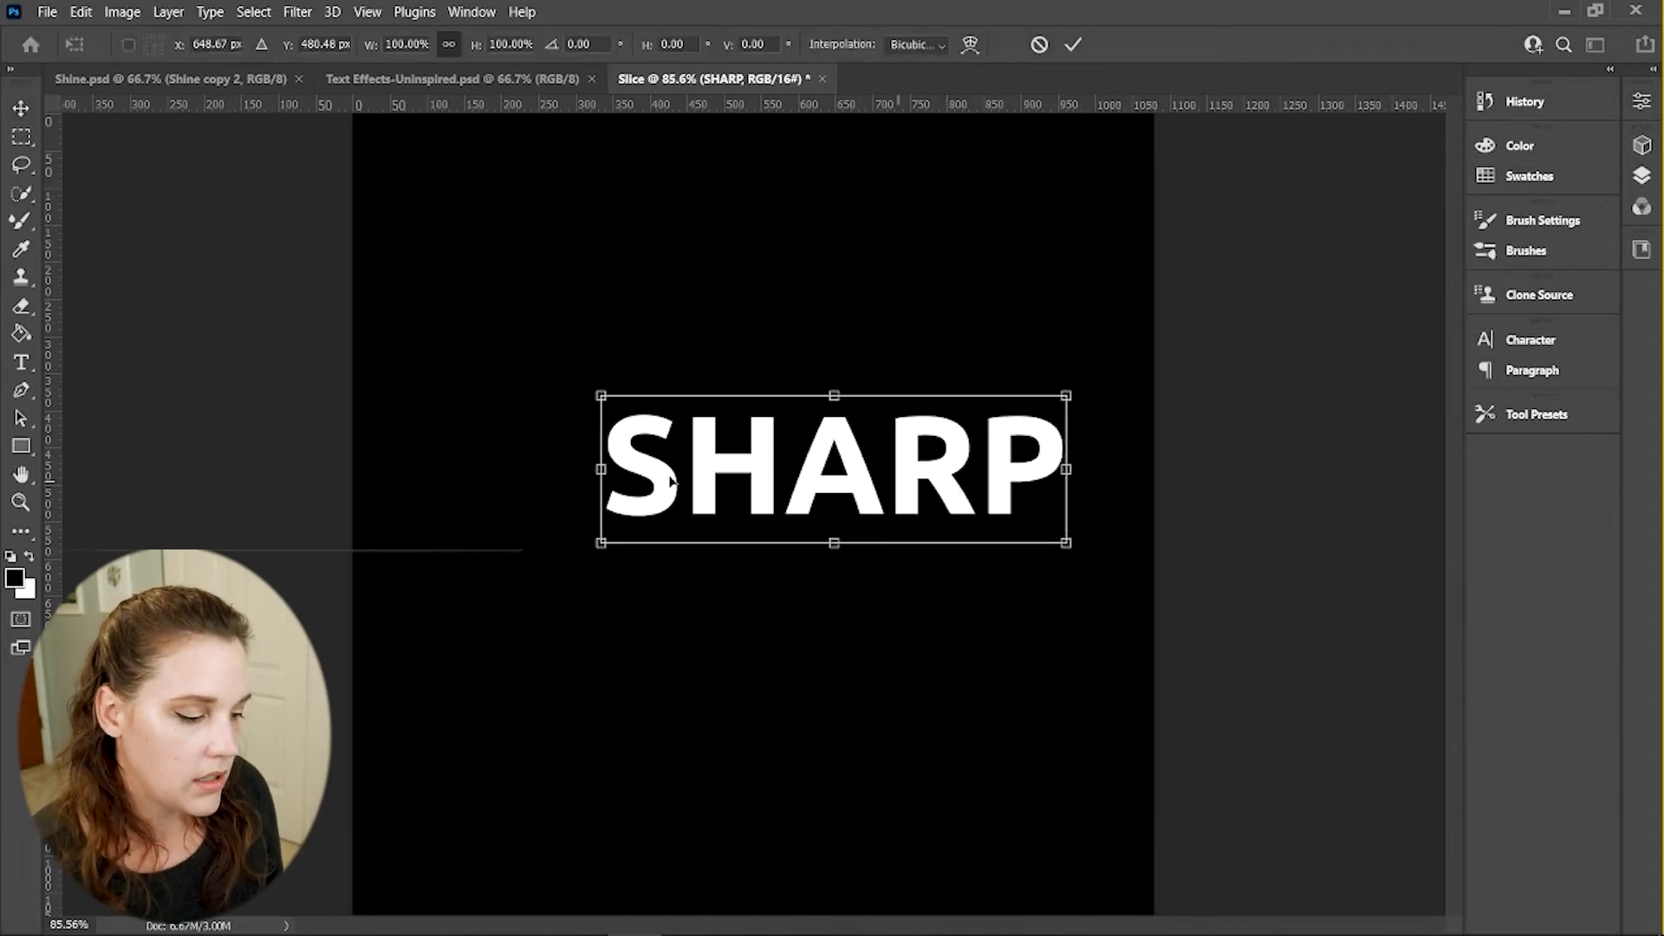
pyautogui.moveTo(596, 549); pyautogui.dragTo(412, 604)
pyautogui.moveTo(1066, 602); pyautogui.dragTo(1100, 621)
pyautogui.press('Return')
pyautogui.click(81, 11)
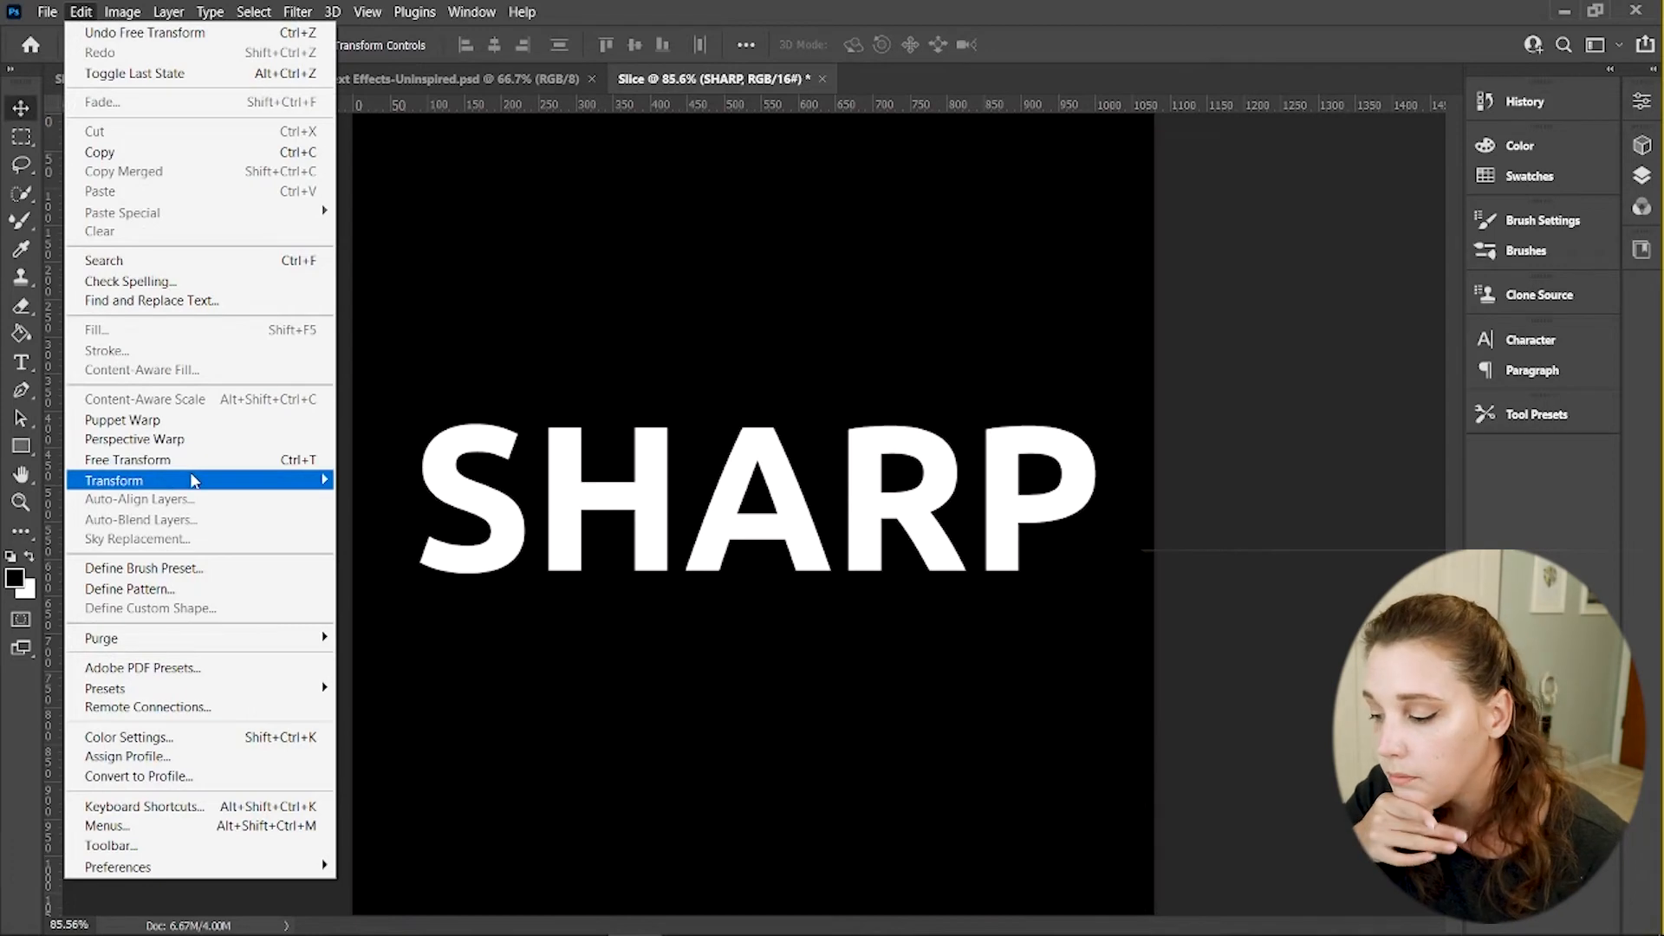
pyautogui.moveTo(192, 481)
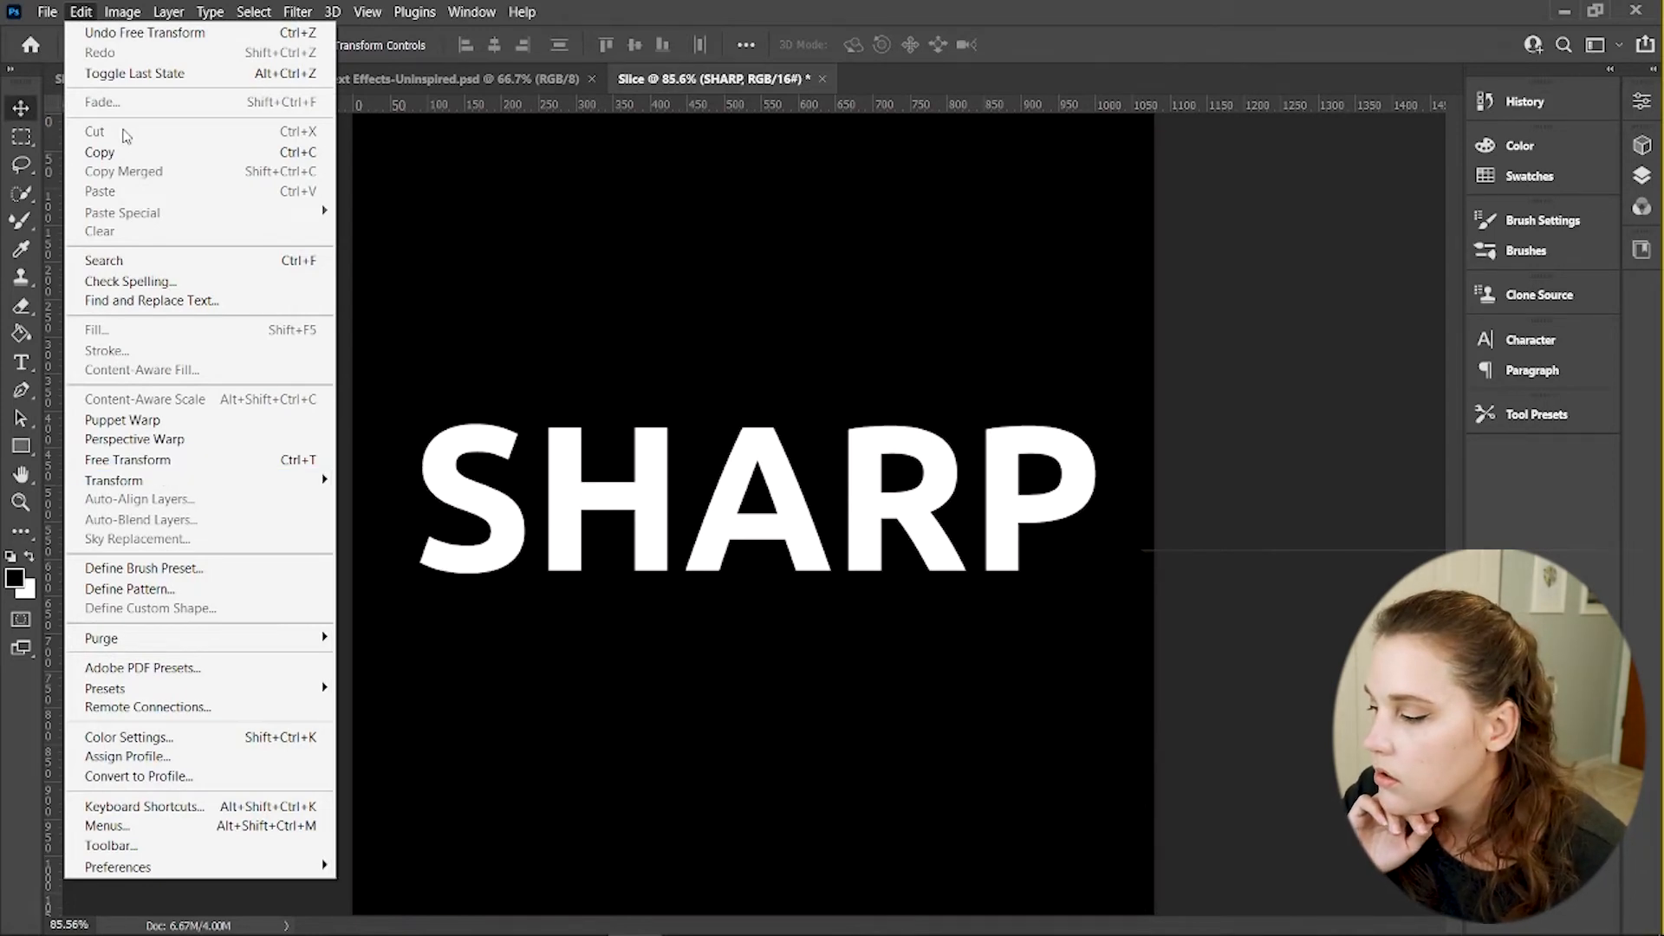
pyautogui.click(80, 13)
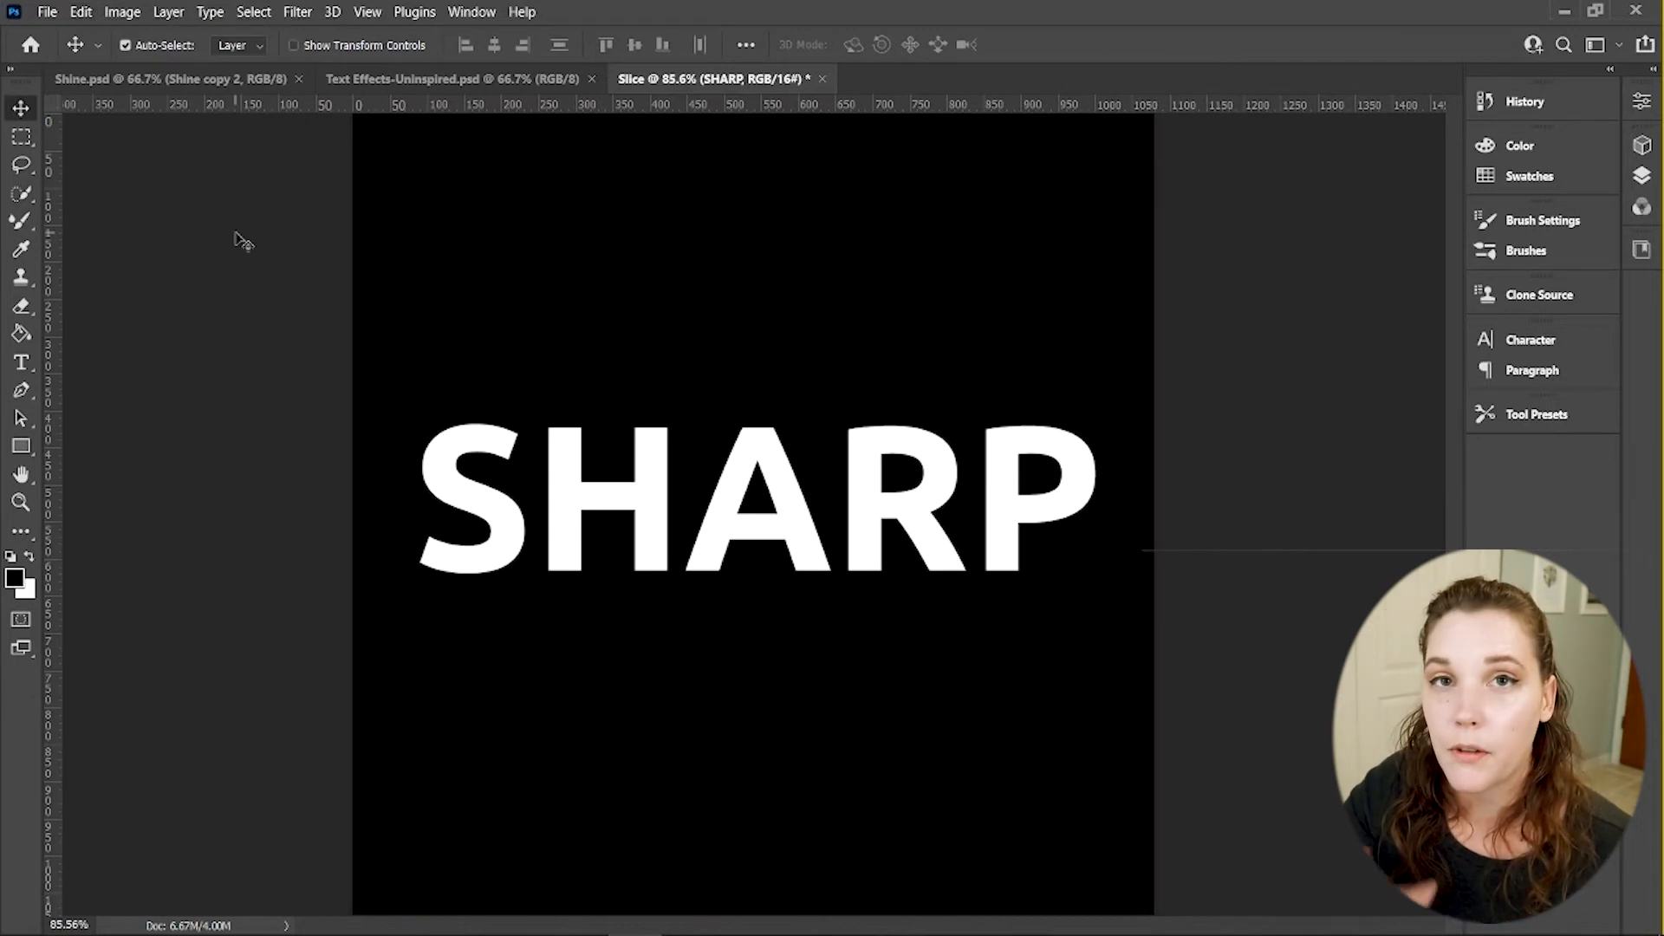
# Select the upper half of the word SHARP with the Polygonal Lasso, running a slightly slanted cut line through the letters
pyautogui.click(26, 161)
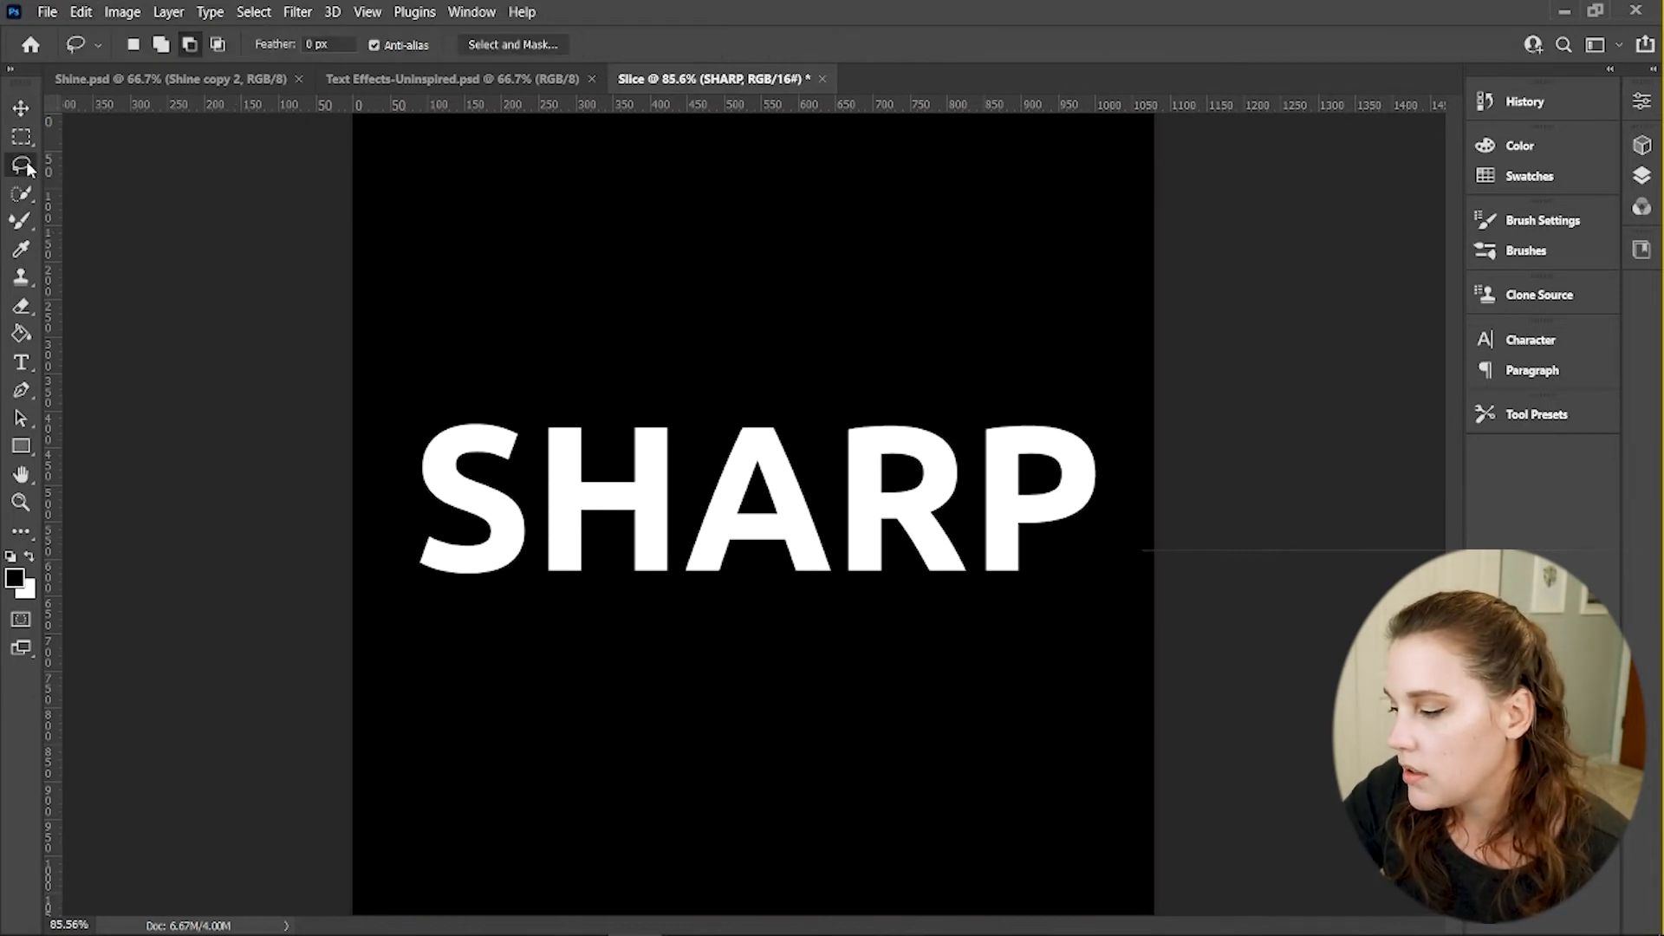
pyautogui.click(130, 184)
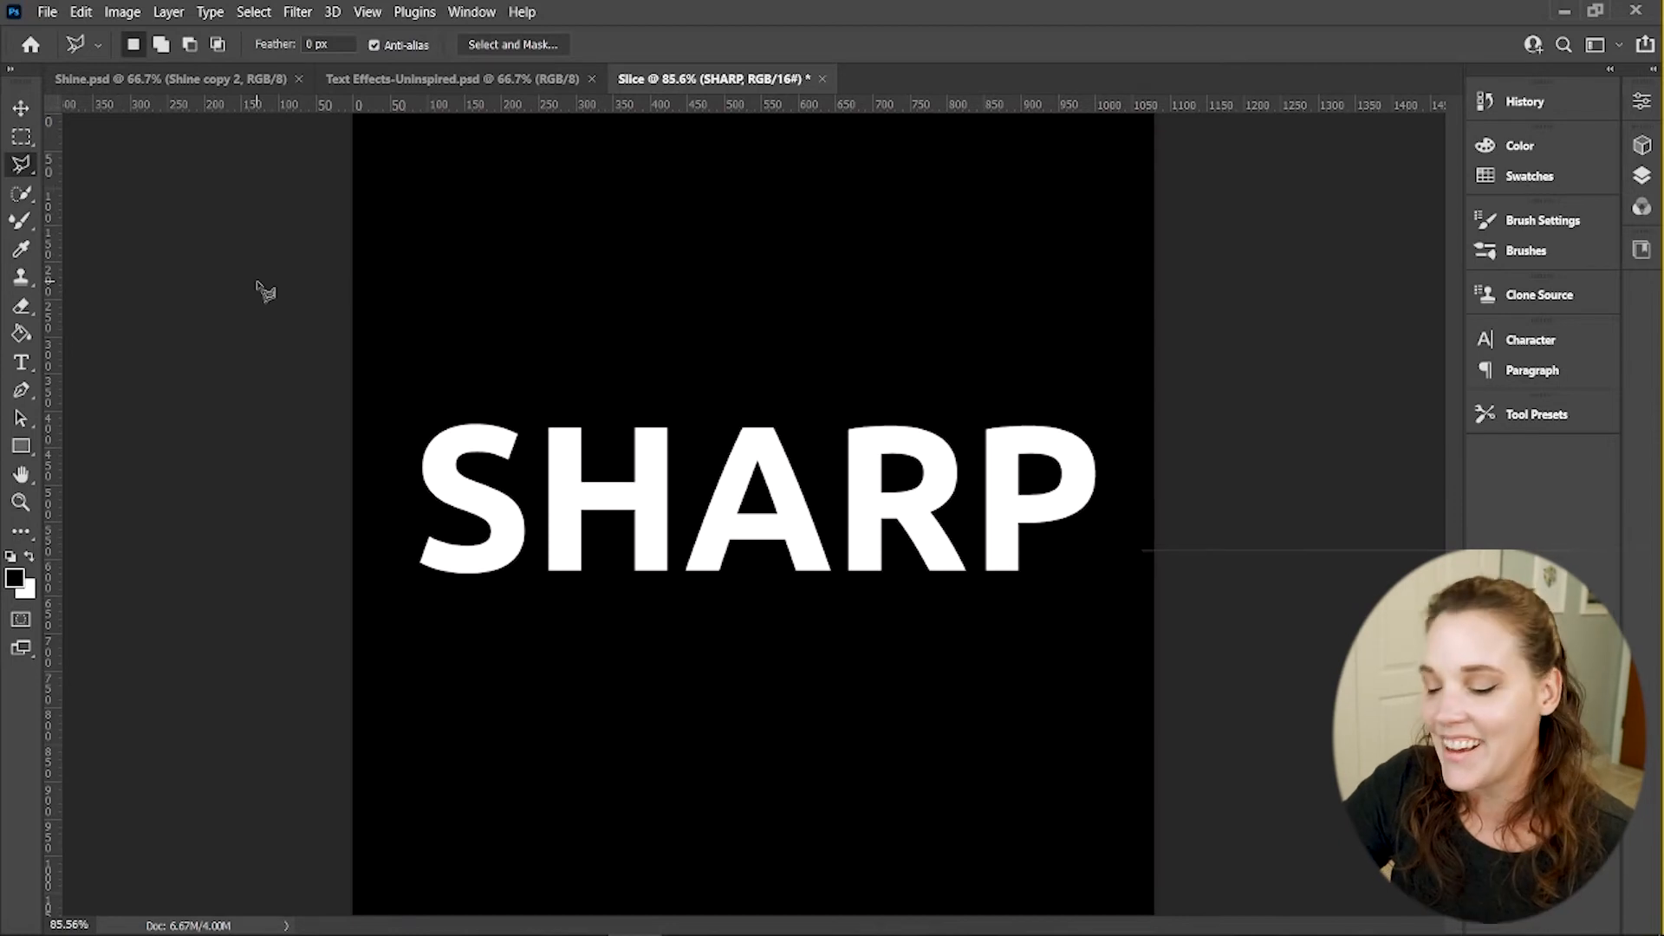
pyautogui.click(546, 509)
pyautogui.click(394, 514)
pyautogui.click(384, 343)
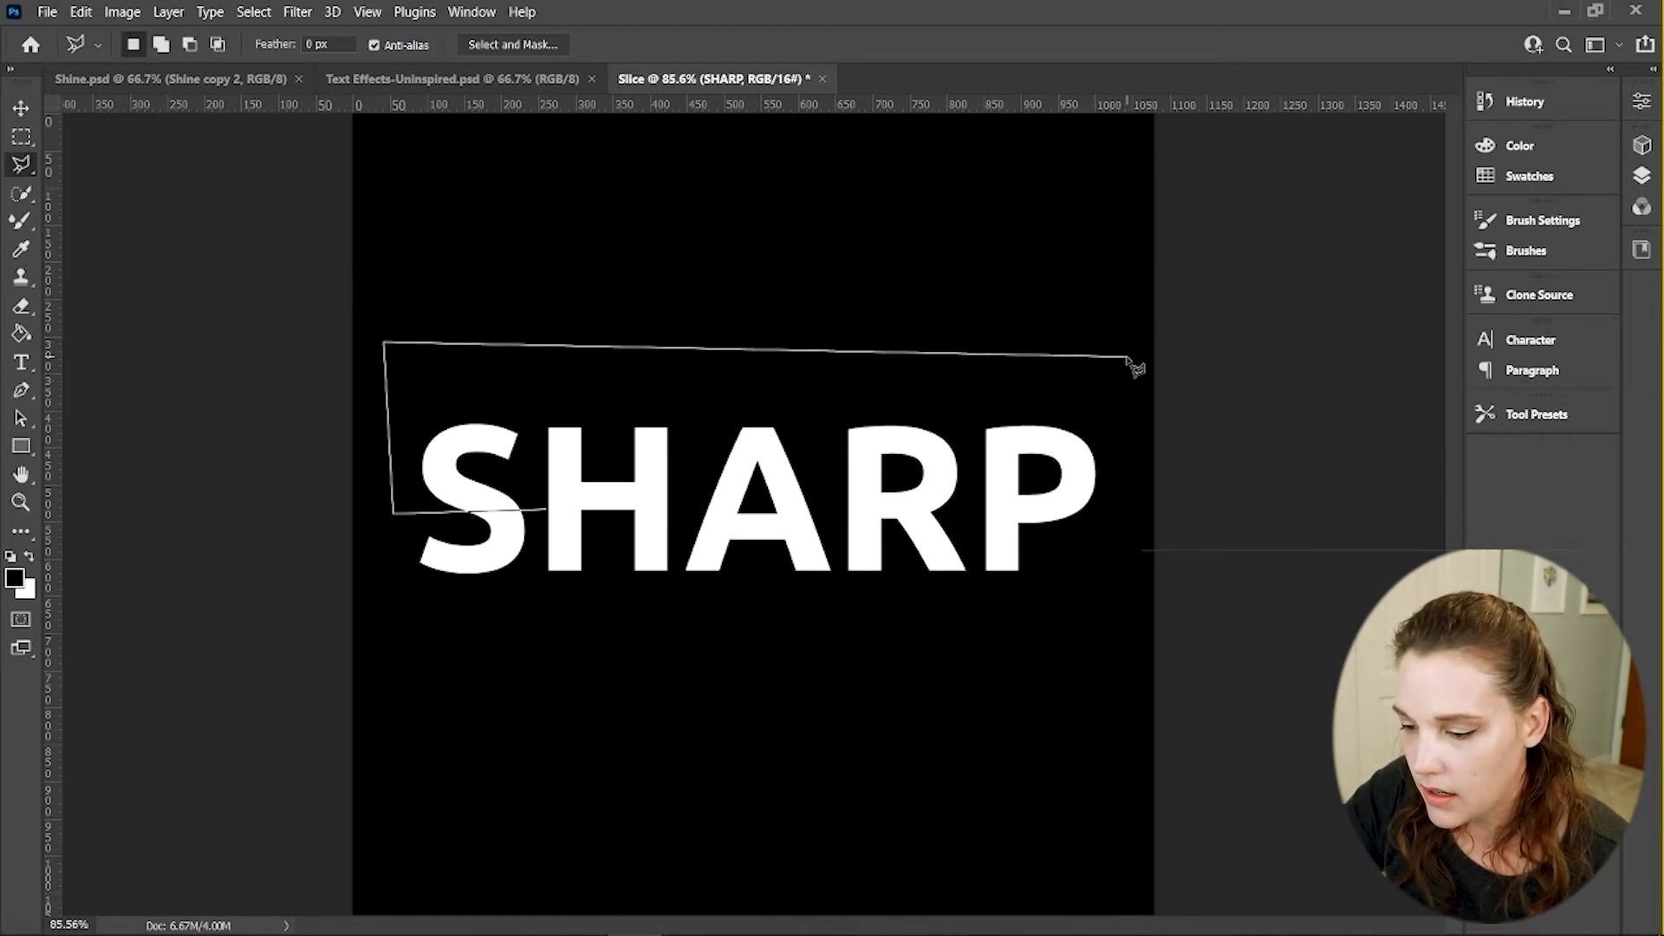
pyautogui.click(1127, 357)
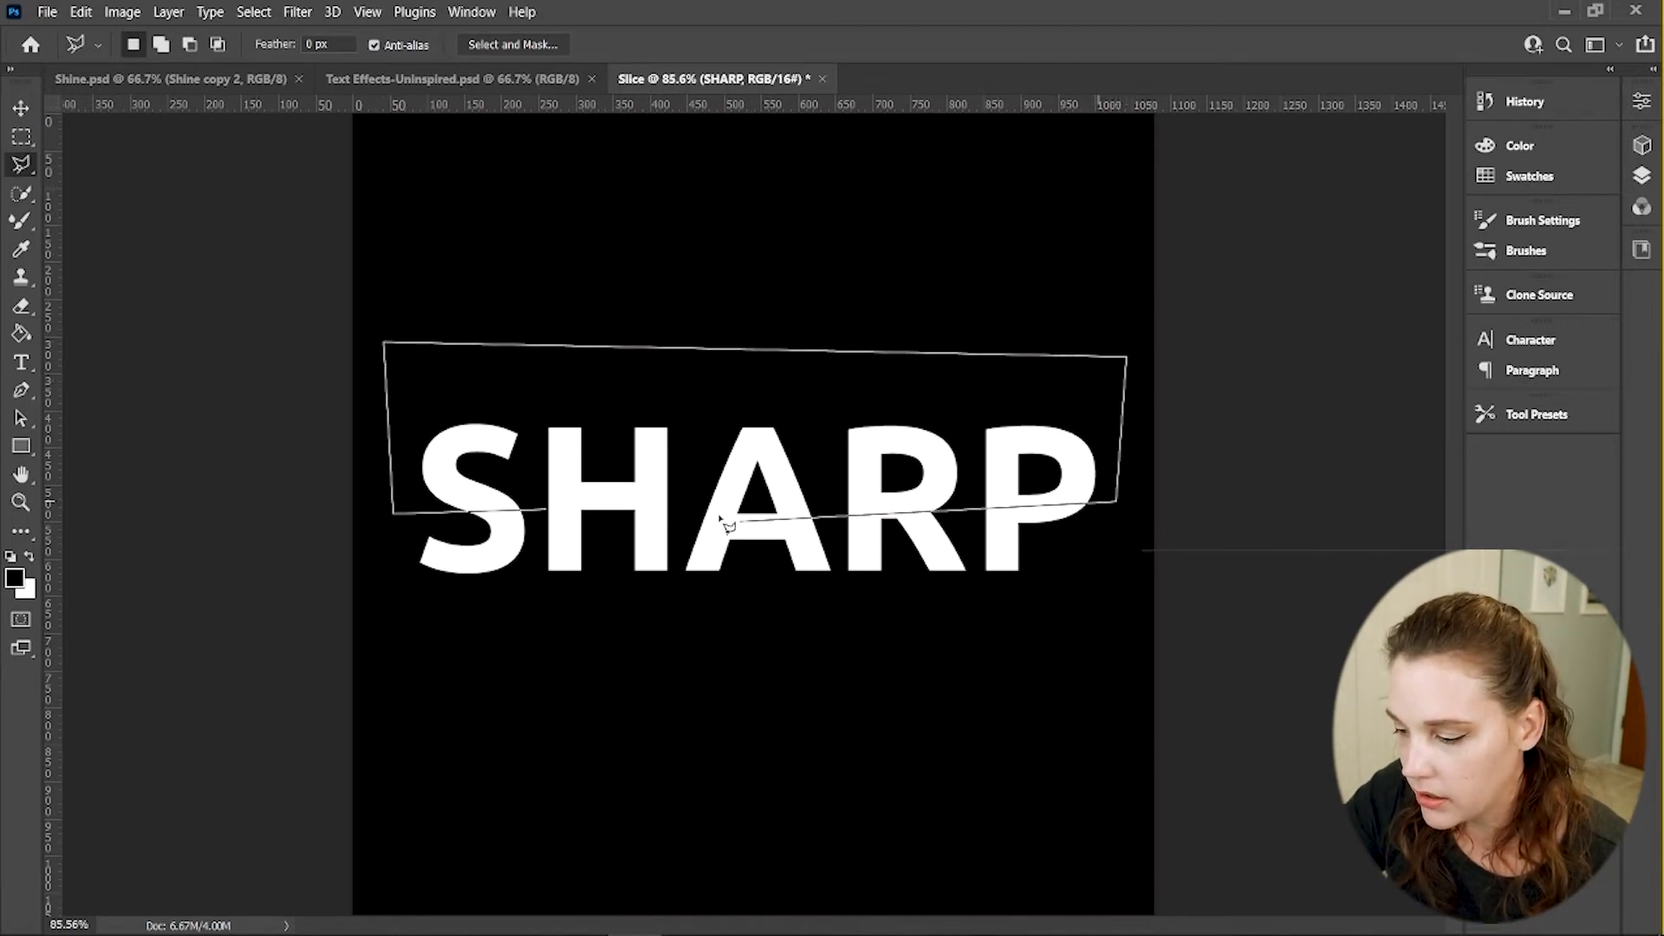
pyautogui.click(546, 512)
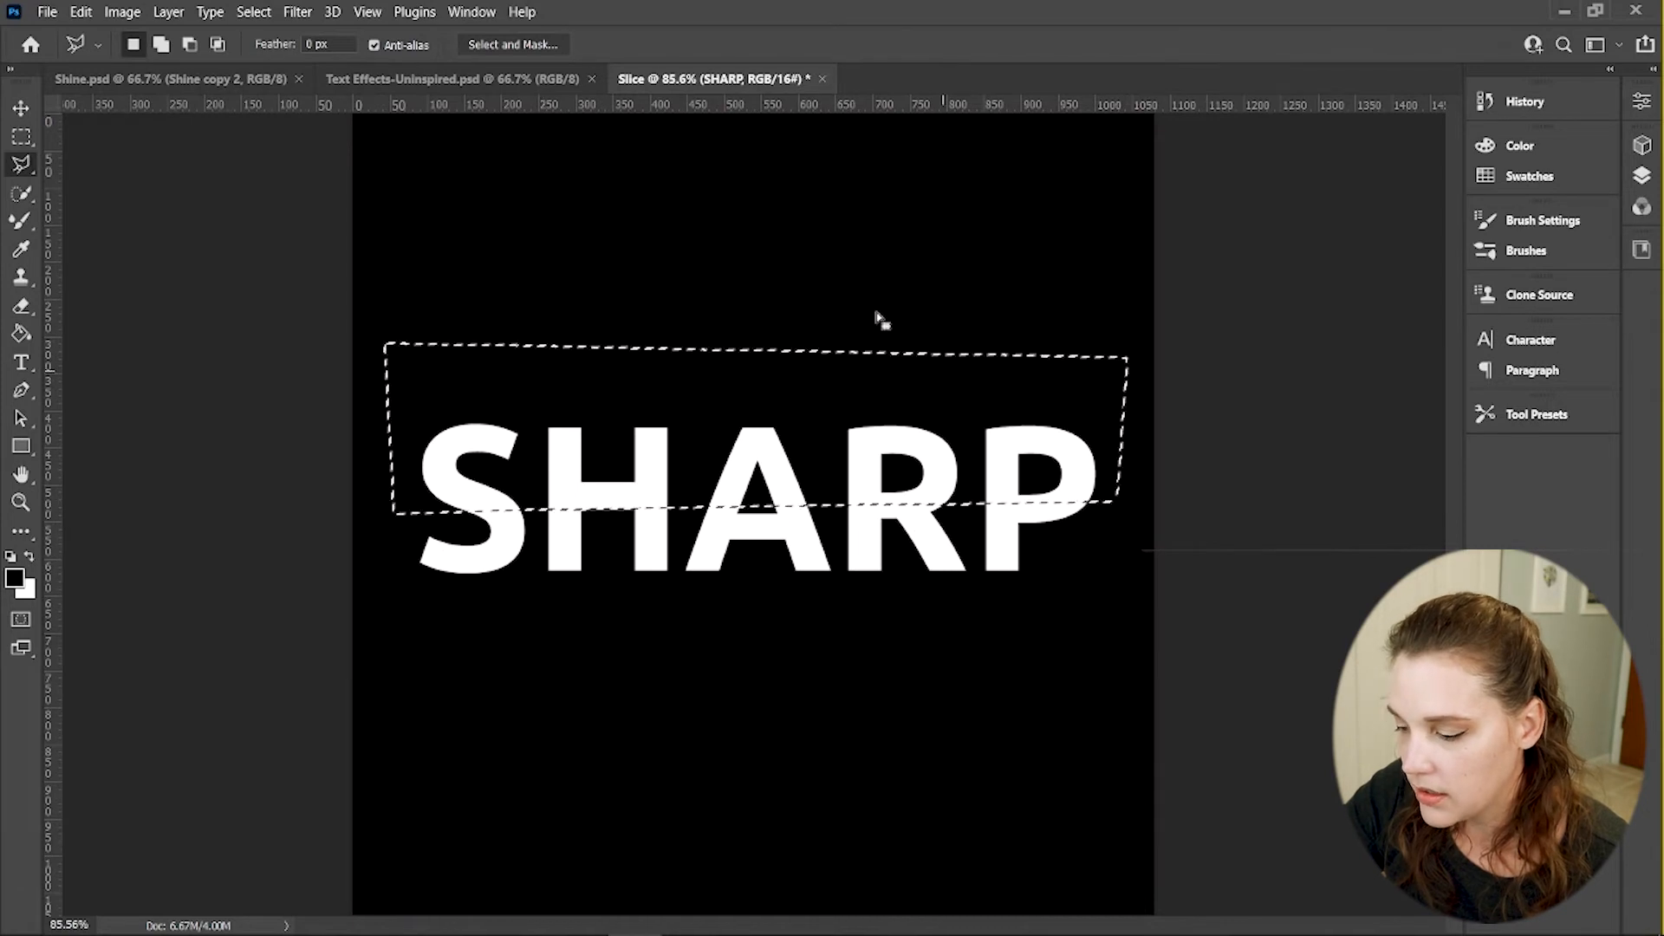
# Convert the SHARP text layer to a smart object and add a layer mask from the selection of its upper half
pyautogui.click(1641, 175)
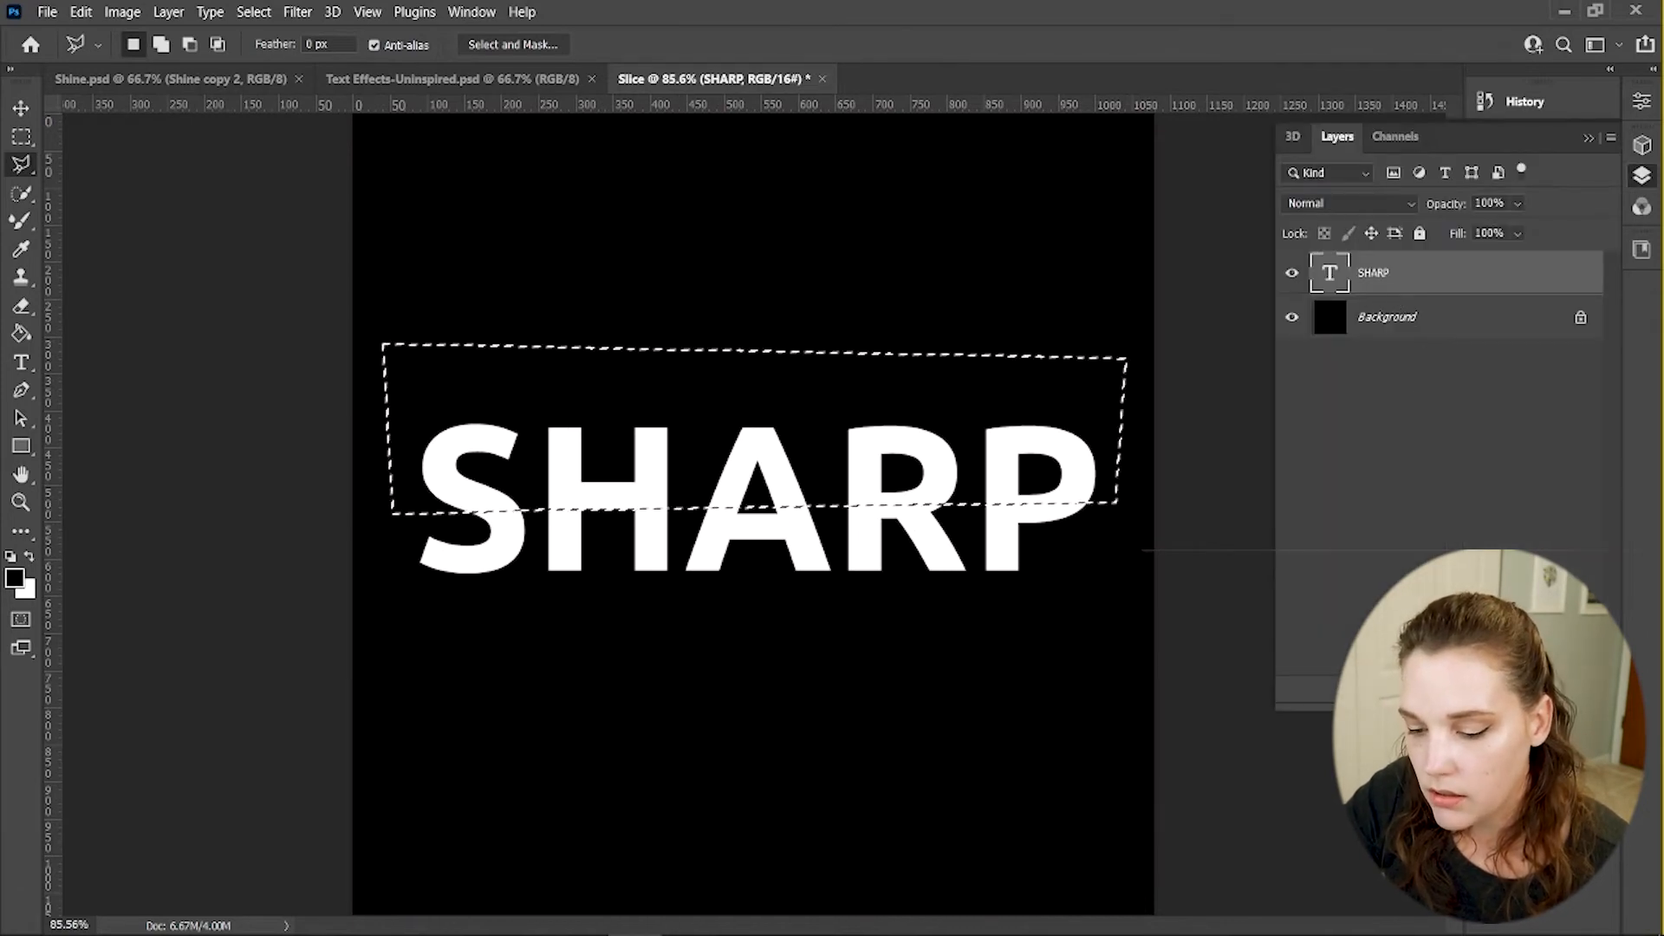
pyautogui.rightClick(1488, 292)
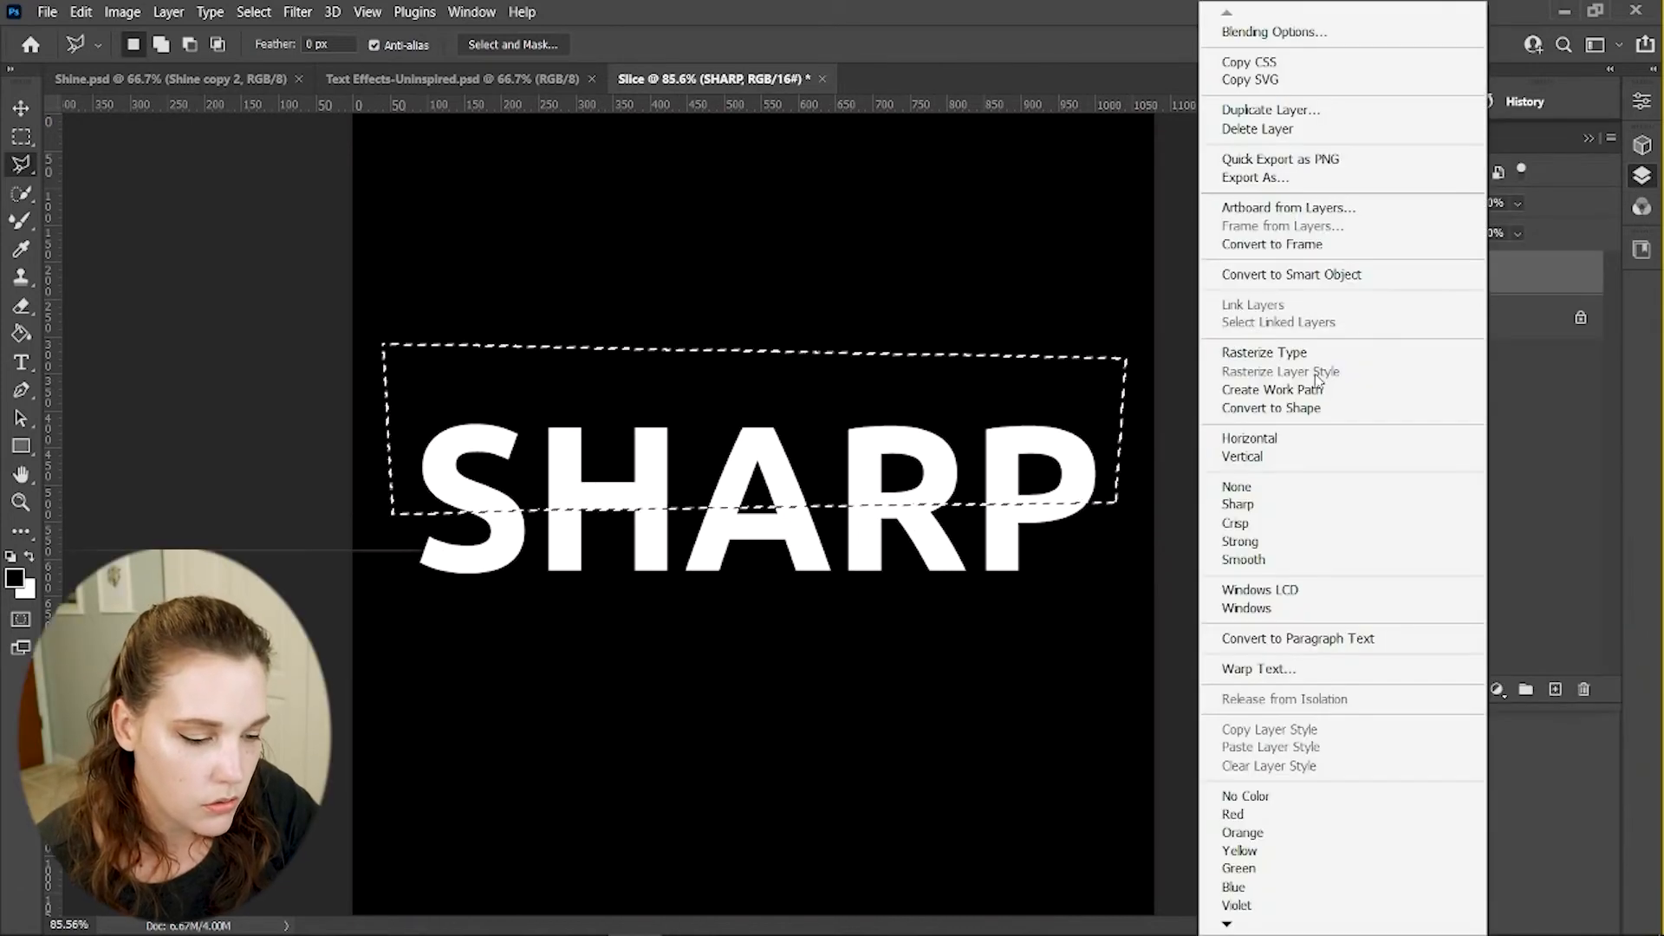
pyautogui.click(1291, 276)
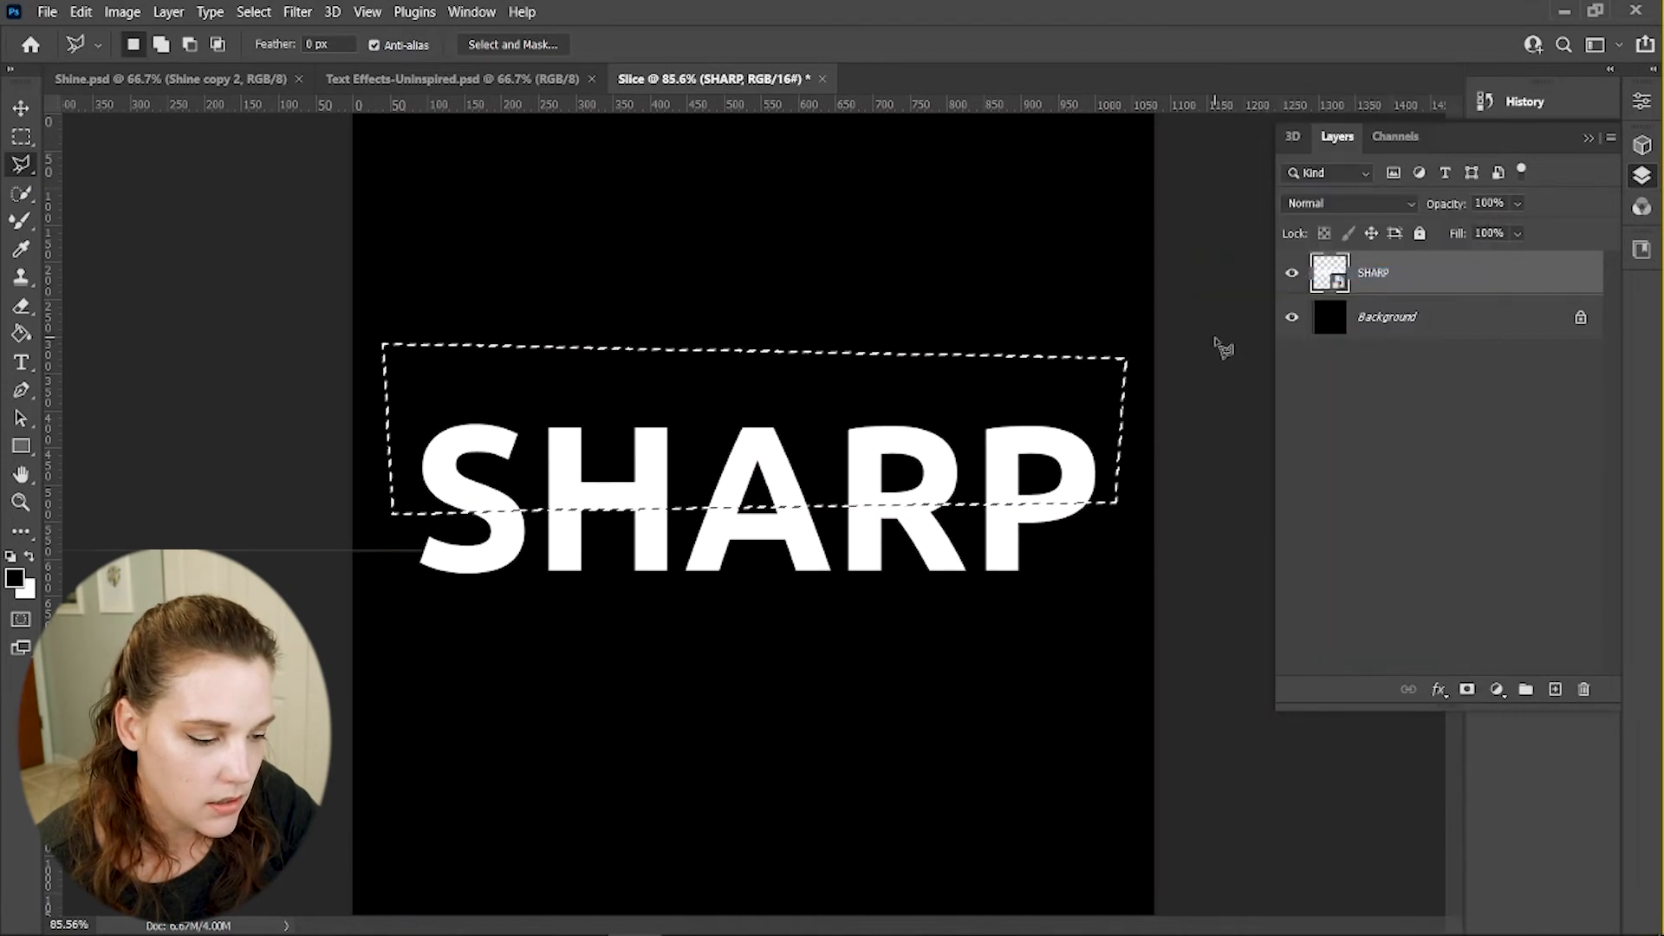
pyautogui.click(1471, 691)
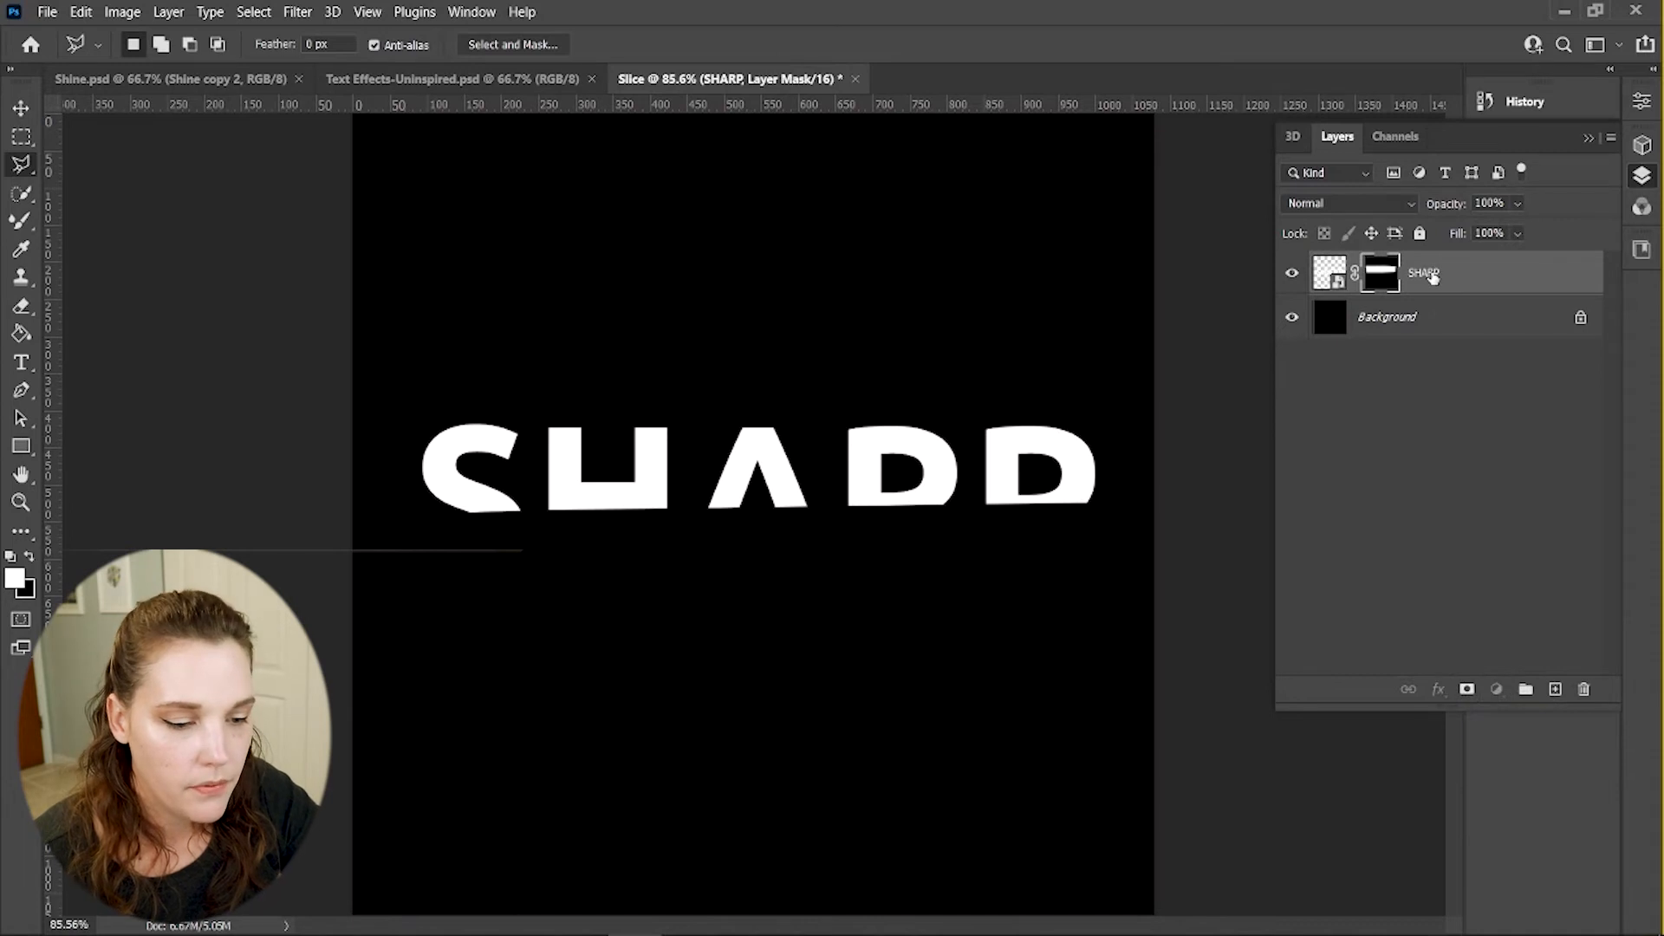
# Duplicate the masked SHARP layer and invert the duplicate's layer mask to reveal the lower half of the letters
pyautogui.moveTo(1432, 276); pyautogui.dragTo(1543, 697)
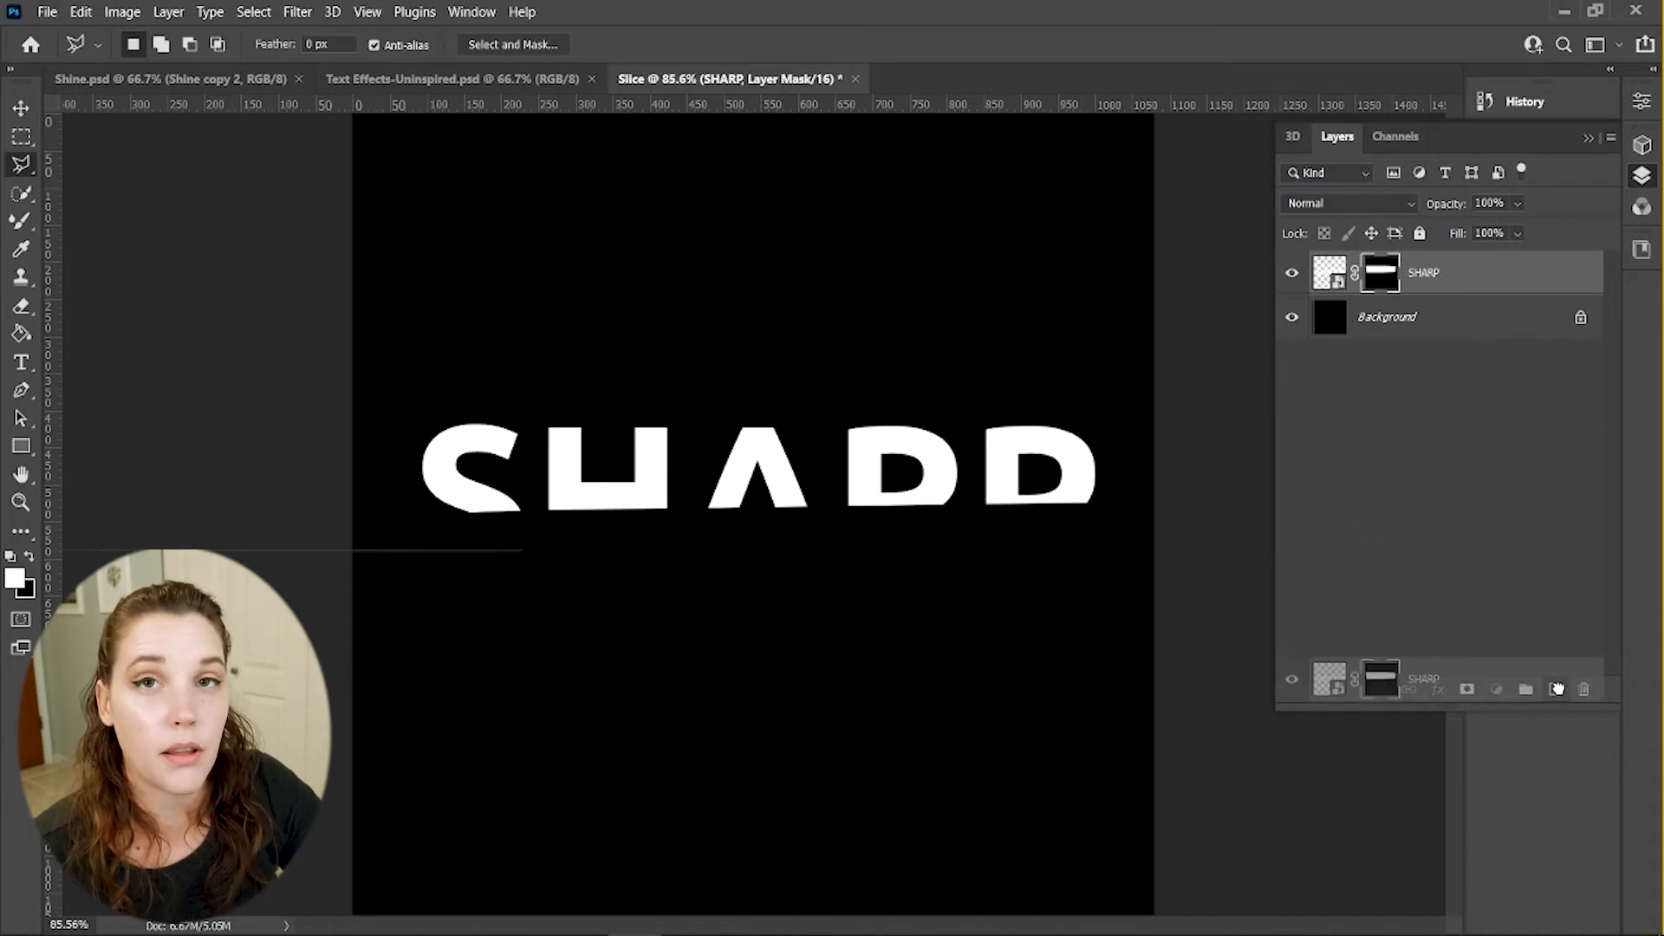
pyautogui.moveTo(1558, 689); pyautogui.dragTo(1557, 689)
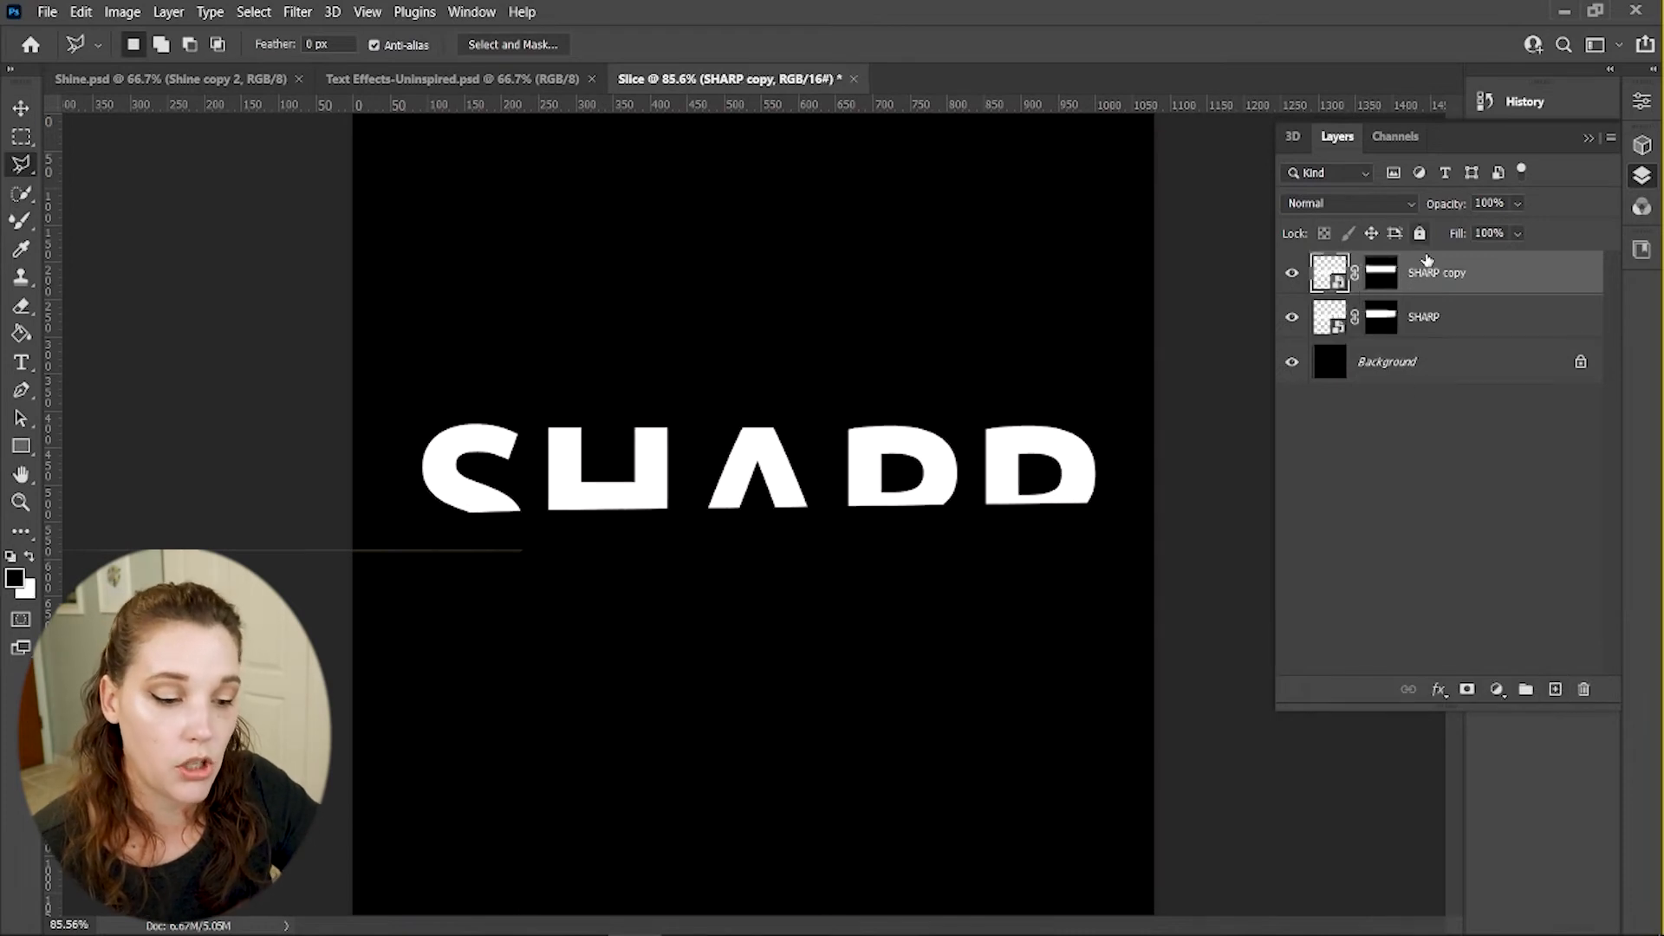
pyautogui.click(1384, 282)
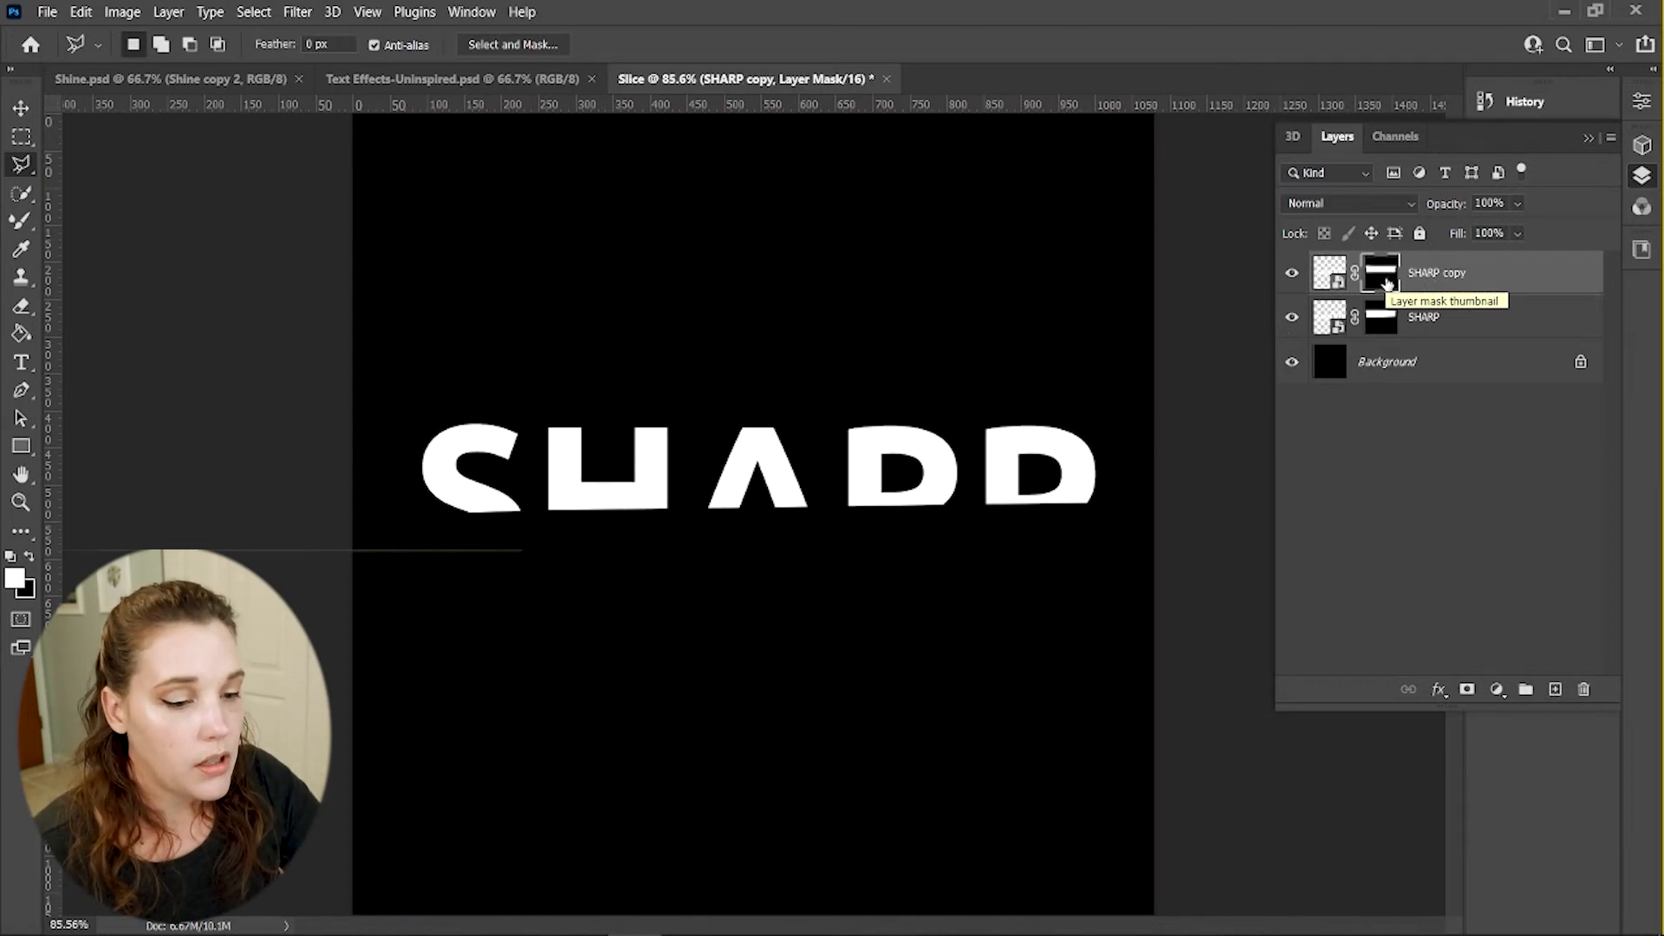
pyautogui.hotkey('ctrl', 'i')
# Nudge the SHARP copy layer slightly to the right to offset the lower half, and move it below the SHARP layer
pyautogui.press('v')
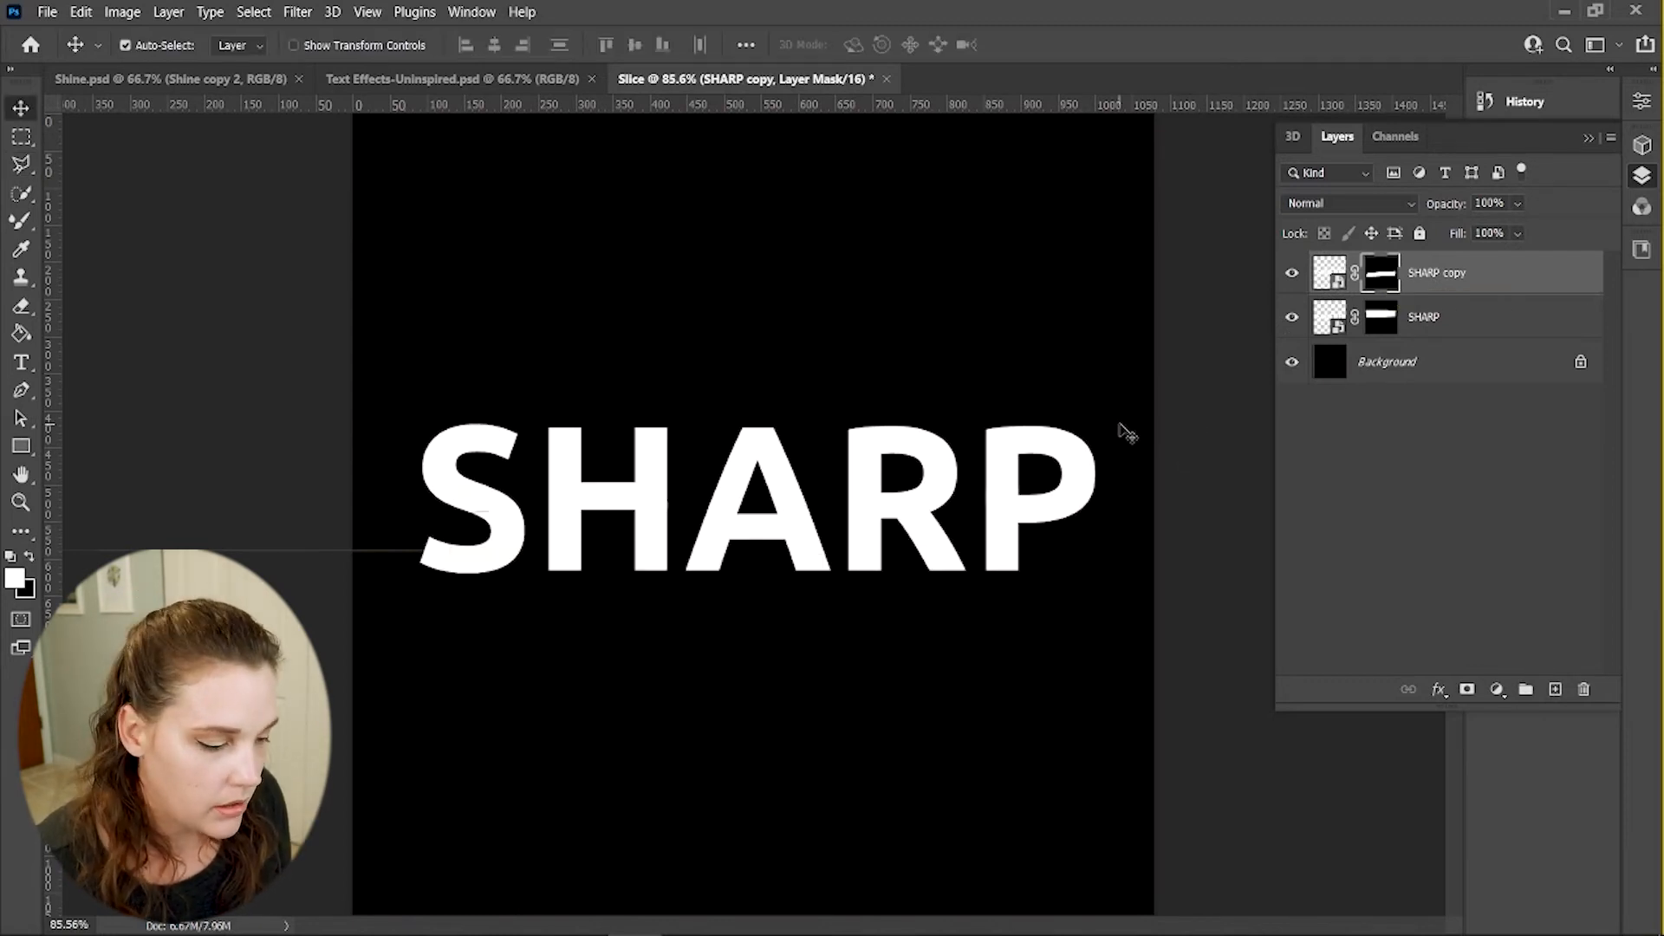
pyautogui.press('Right')
pyautogui.press('Right')
pyautogui.press('Right')
pyautogui.press('Right')
pyautogui.press('Right')
pyautogui.press('Right')
pyautogui.press('Right')
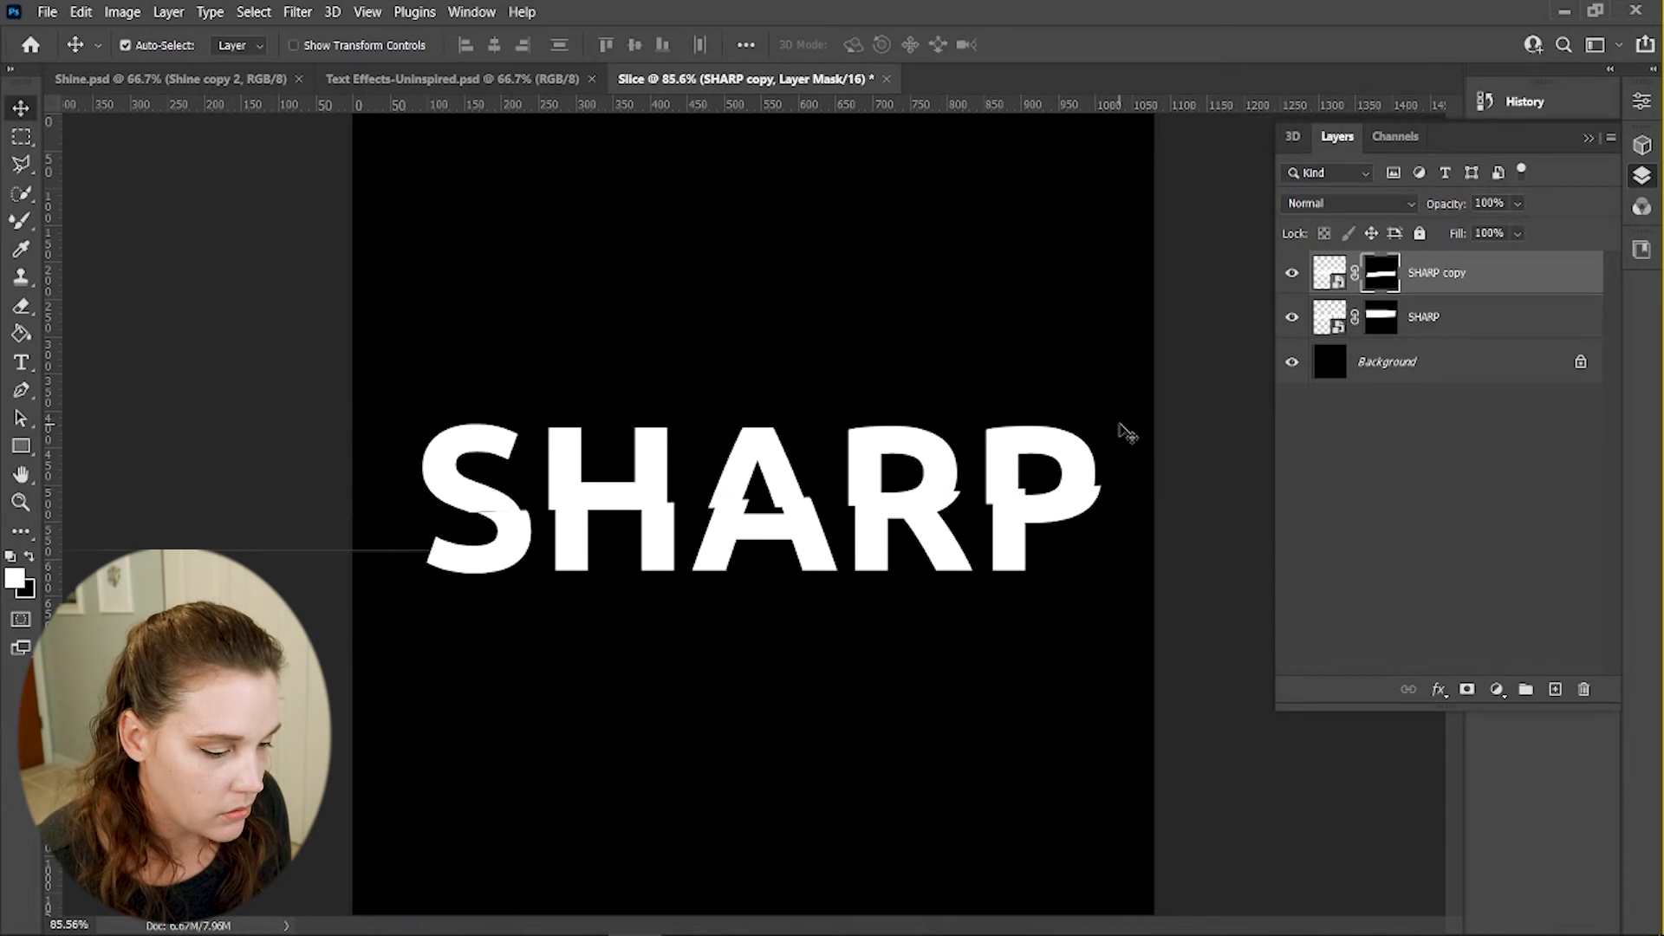
pyautogui.hotkey('ctrl', '[')
# Create a layer between the two SHARP layers and fill a thin rectangular selection along the cut with black
pyautogui.click(1555, 690)
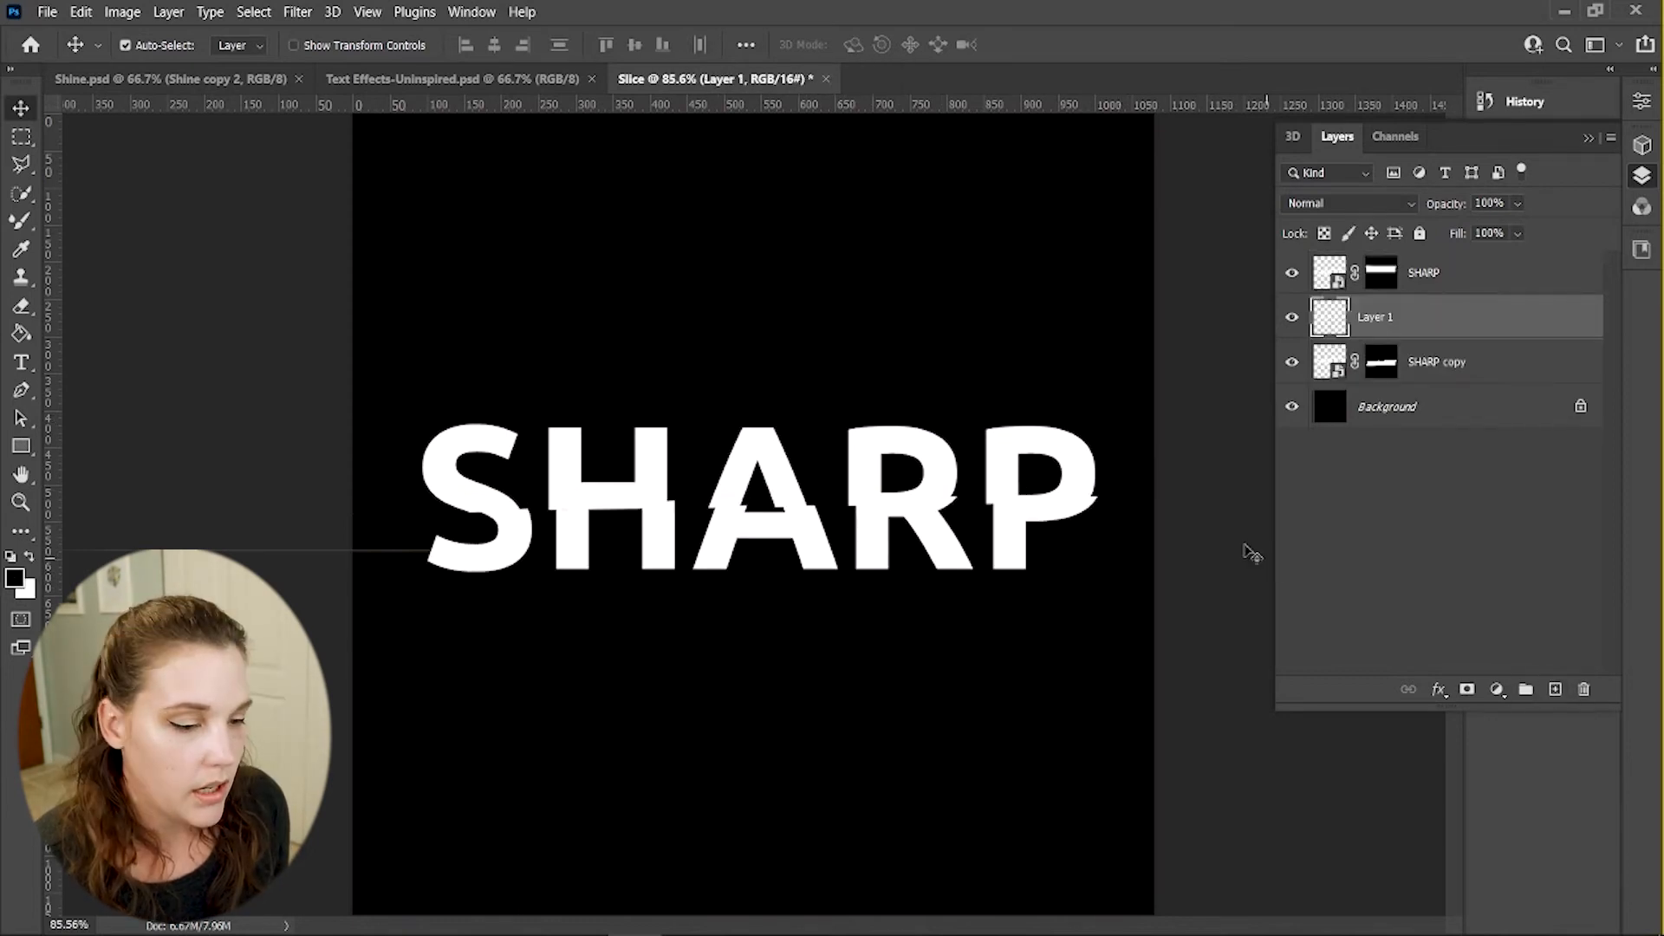
pyautogui.press('m')
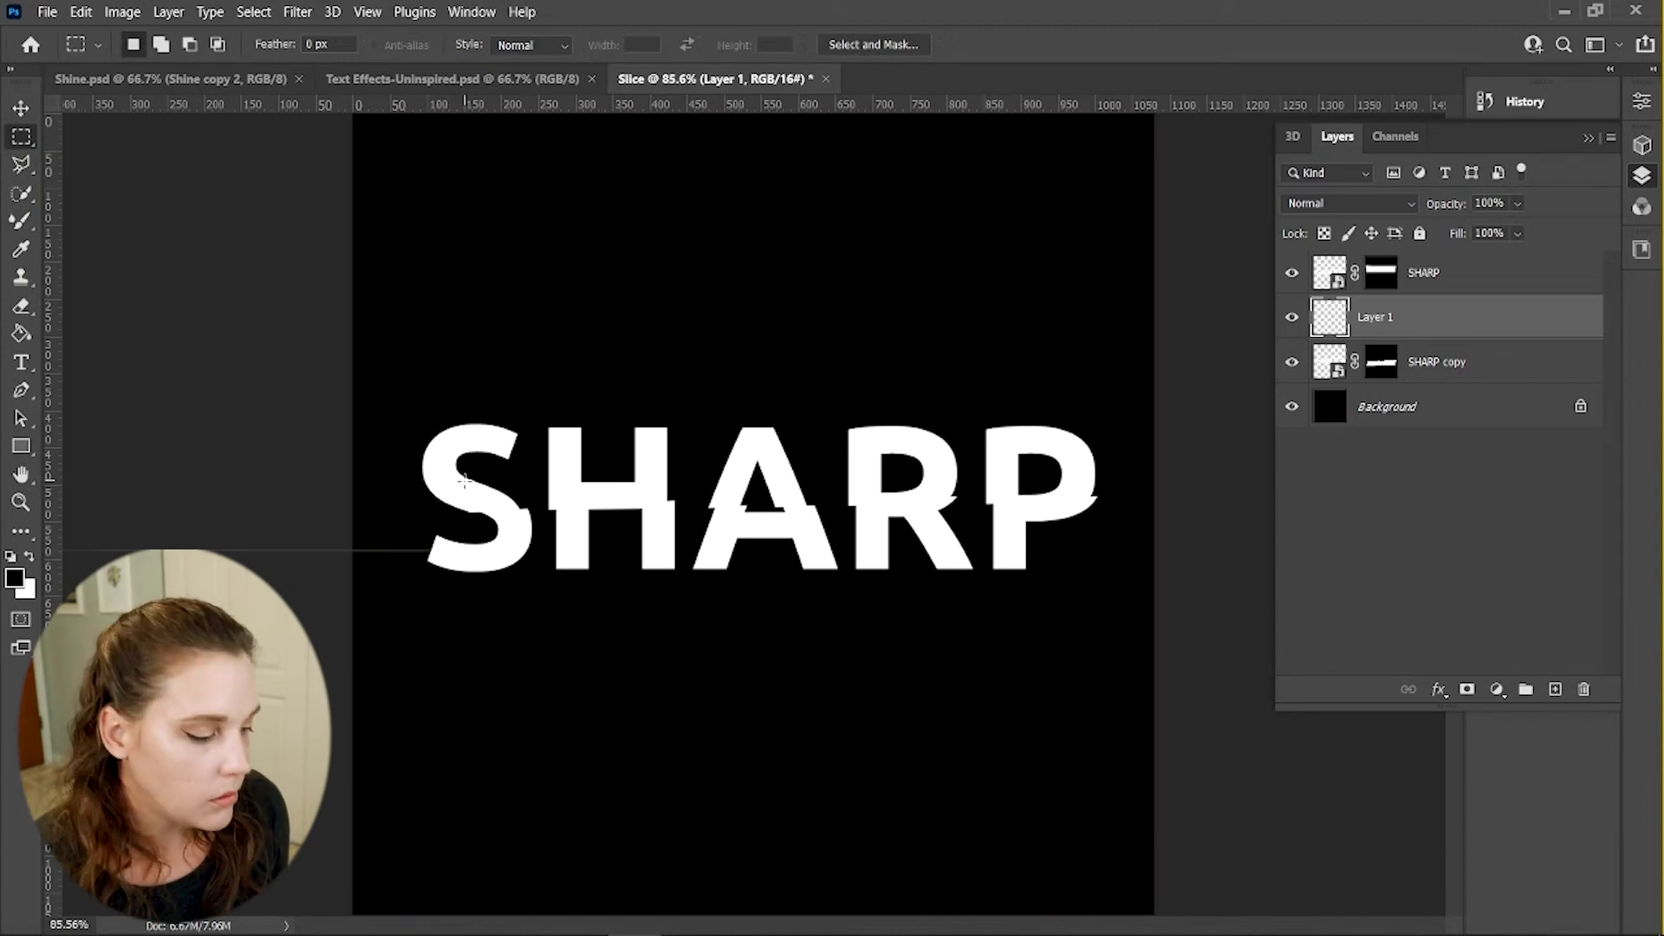
pyautogui.moveTo(457, 488); pyautogui.dragTo(1105, 522)
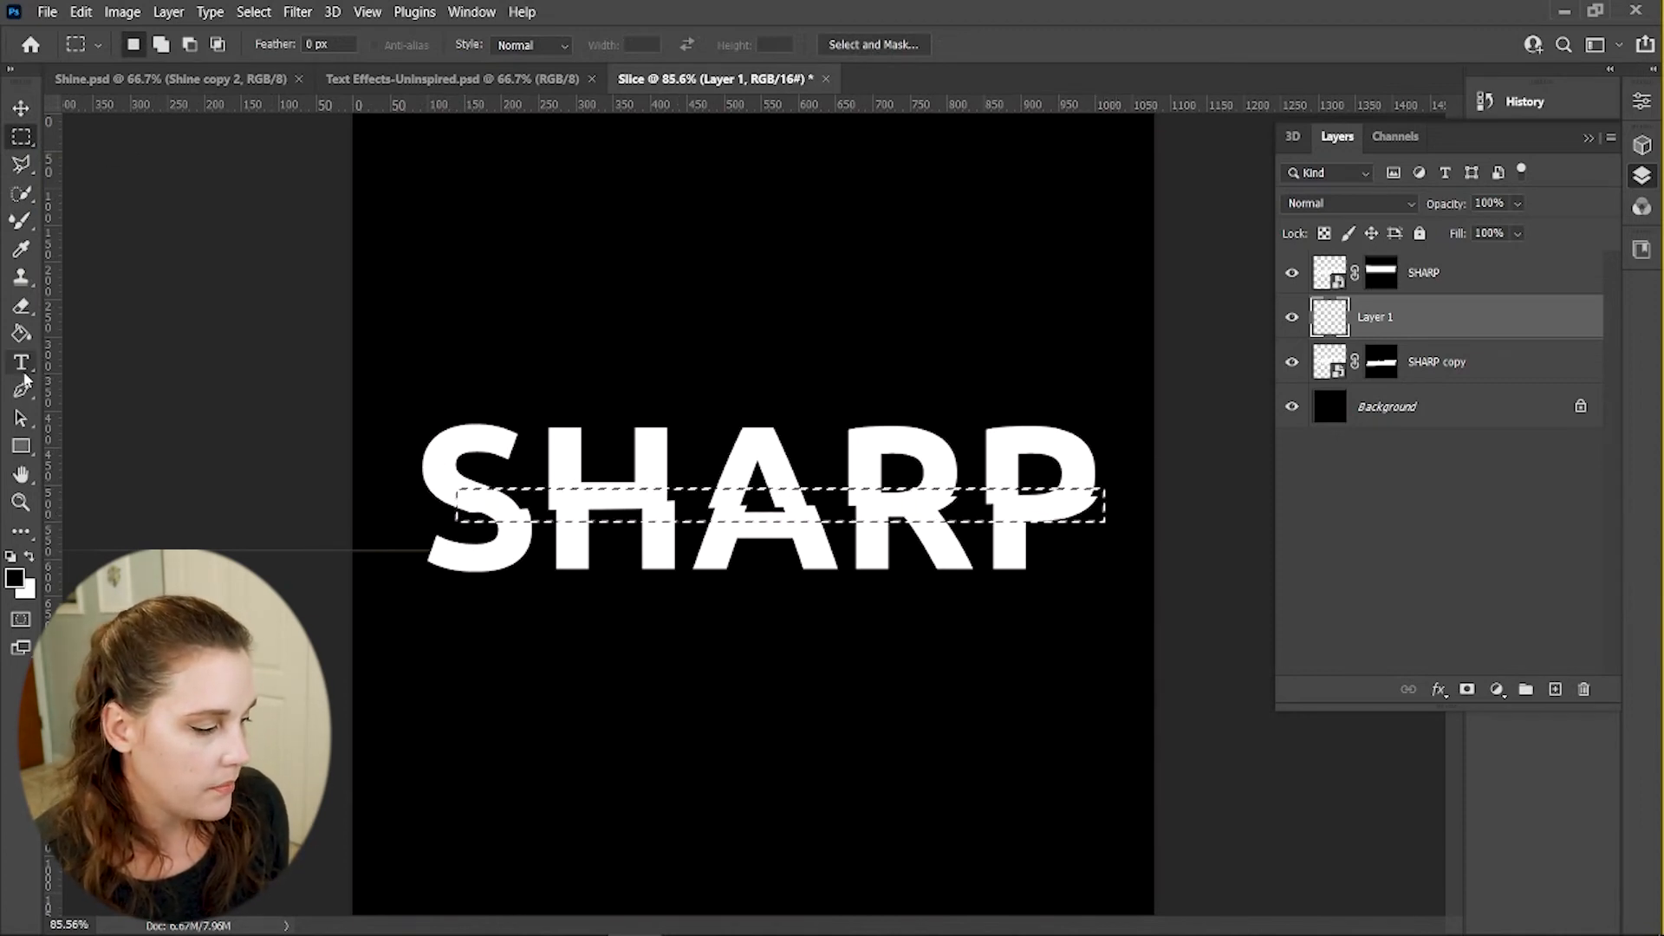
pyautogui.click(20, 333)
pyautogui.click(702, 524)
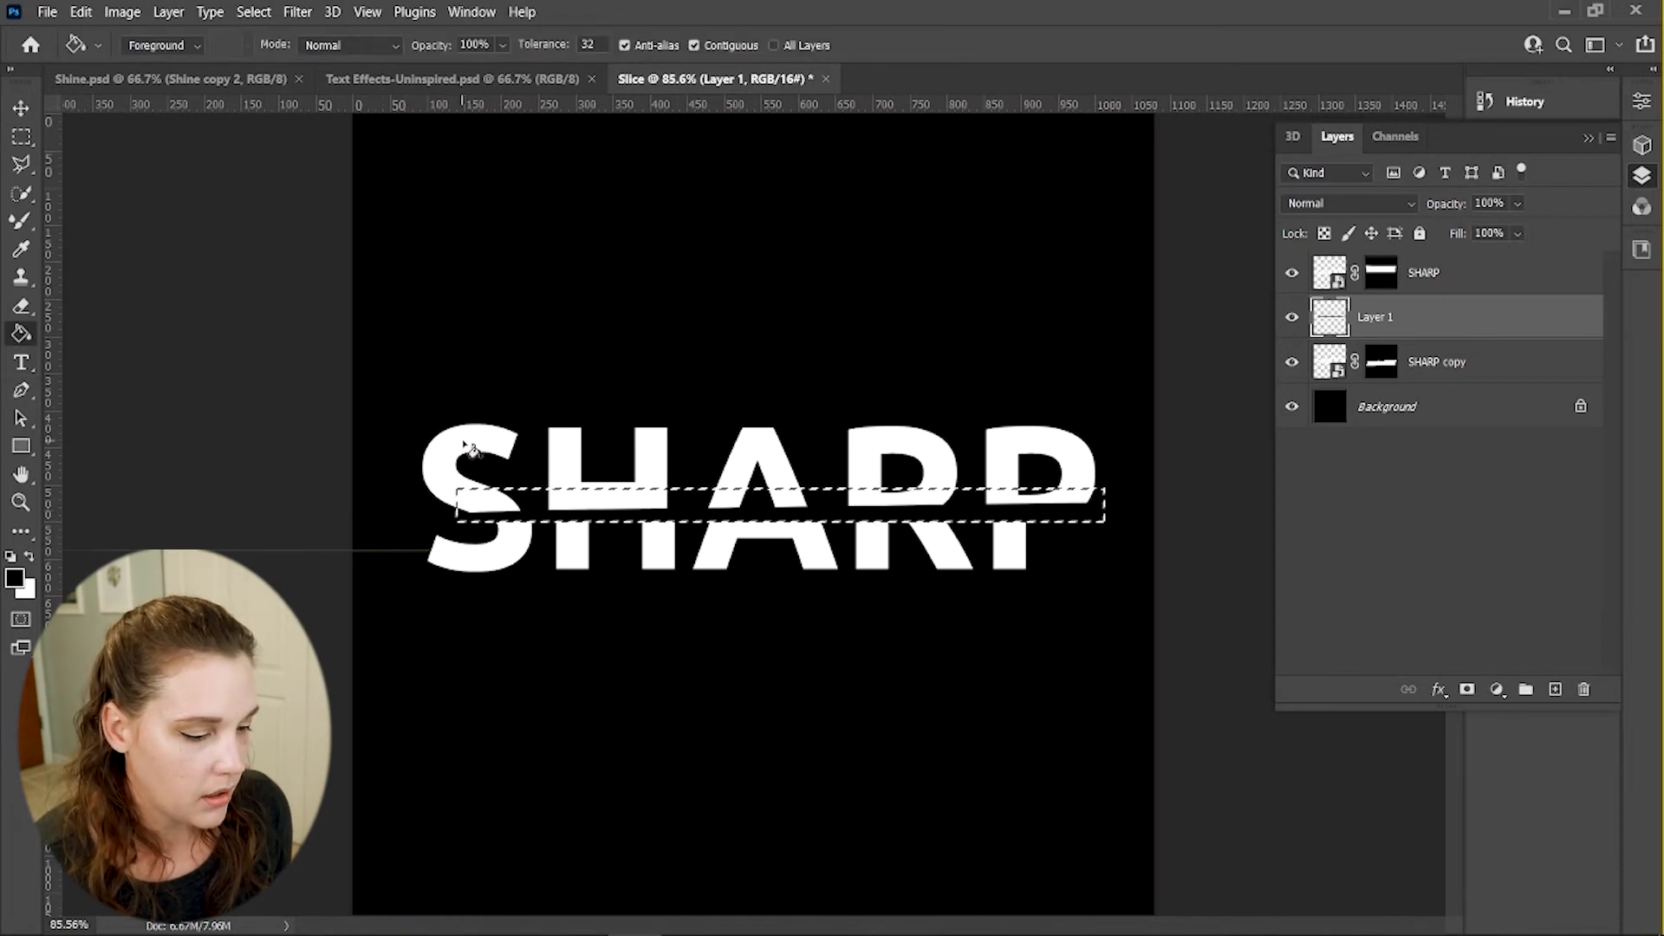
# Apply a Gaussian Blur to the black strip on Layer 1 to make a soft shadow along the cut, and clear the selection
pyautogui.press('v')
pyautogui.click(297, 11)
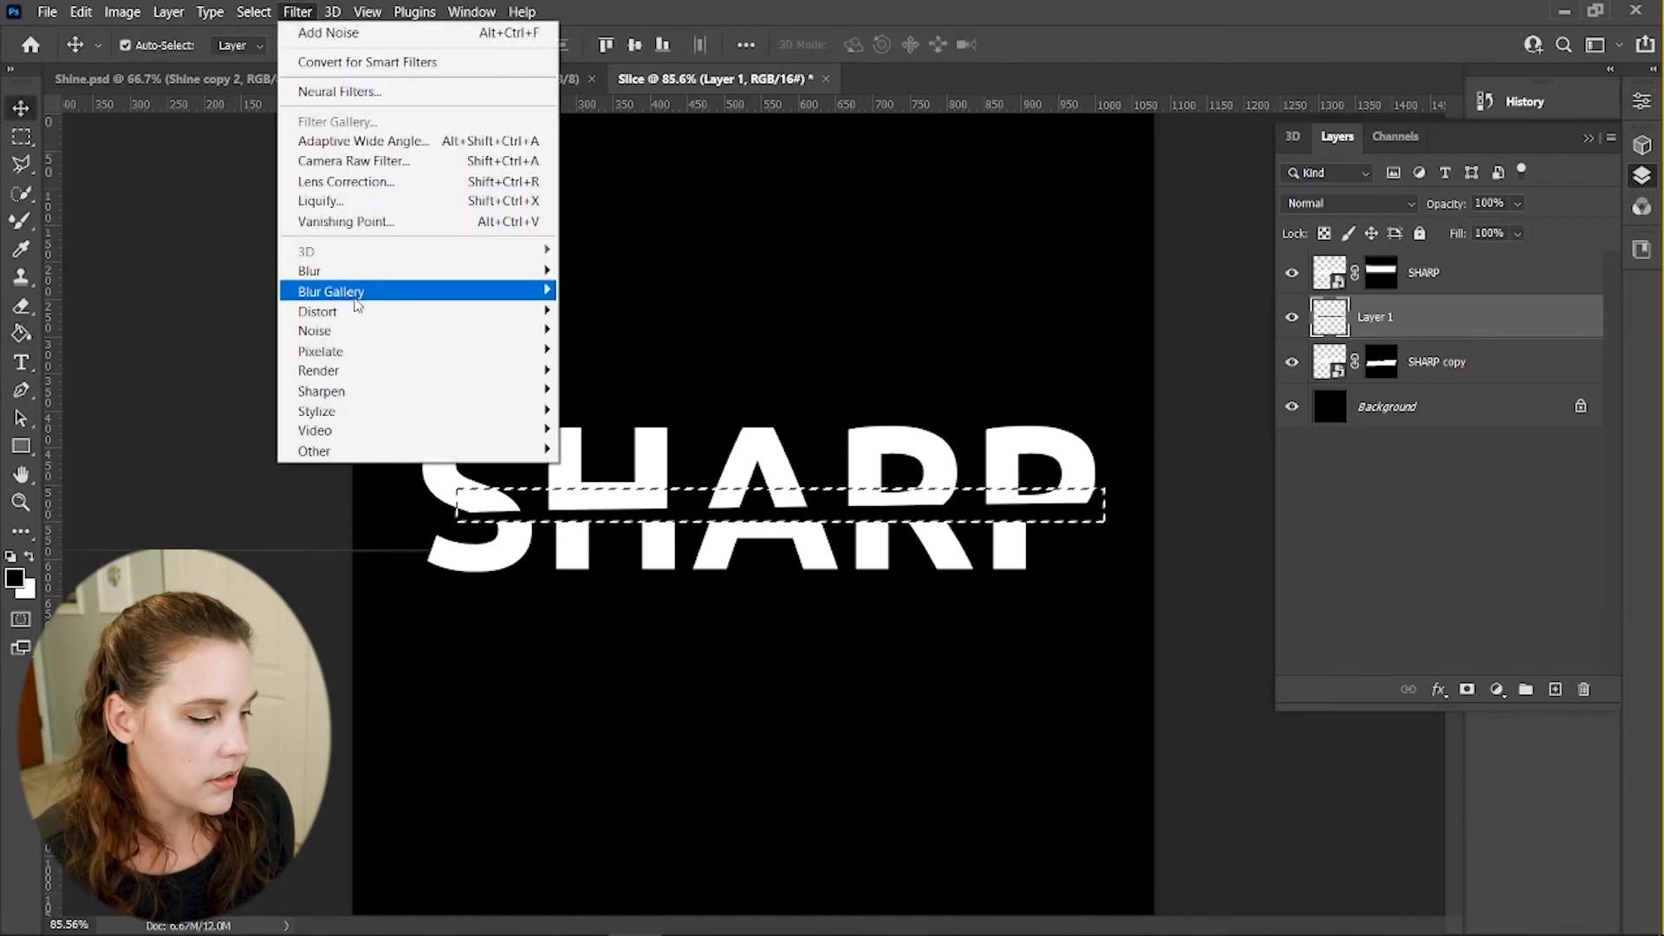
pyautogui.moveTo(403, 271)
pyautogui.click(592, 358)
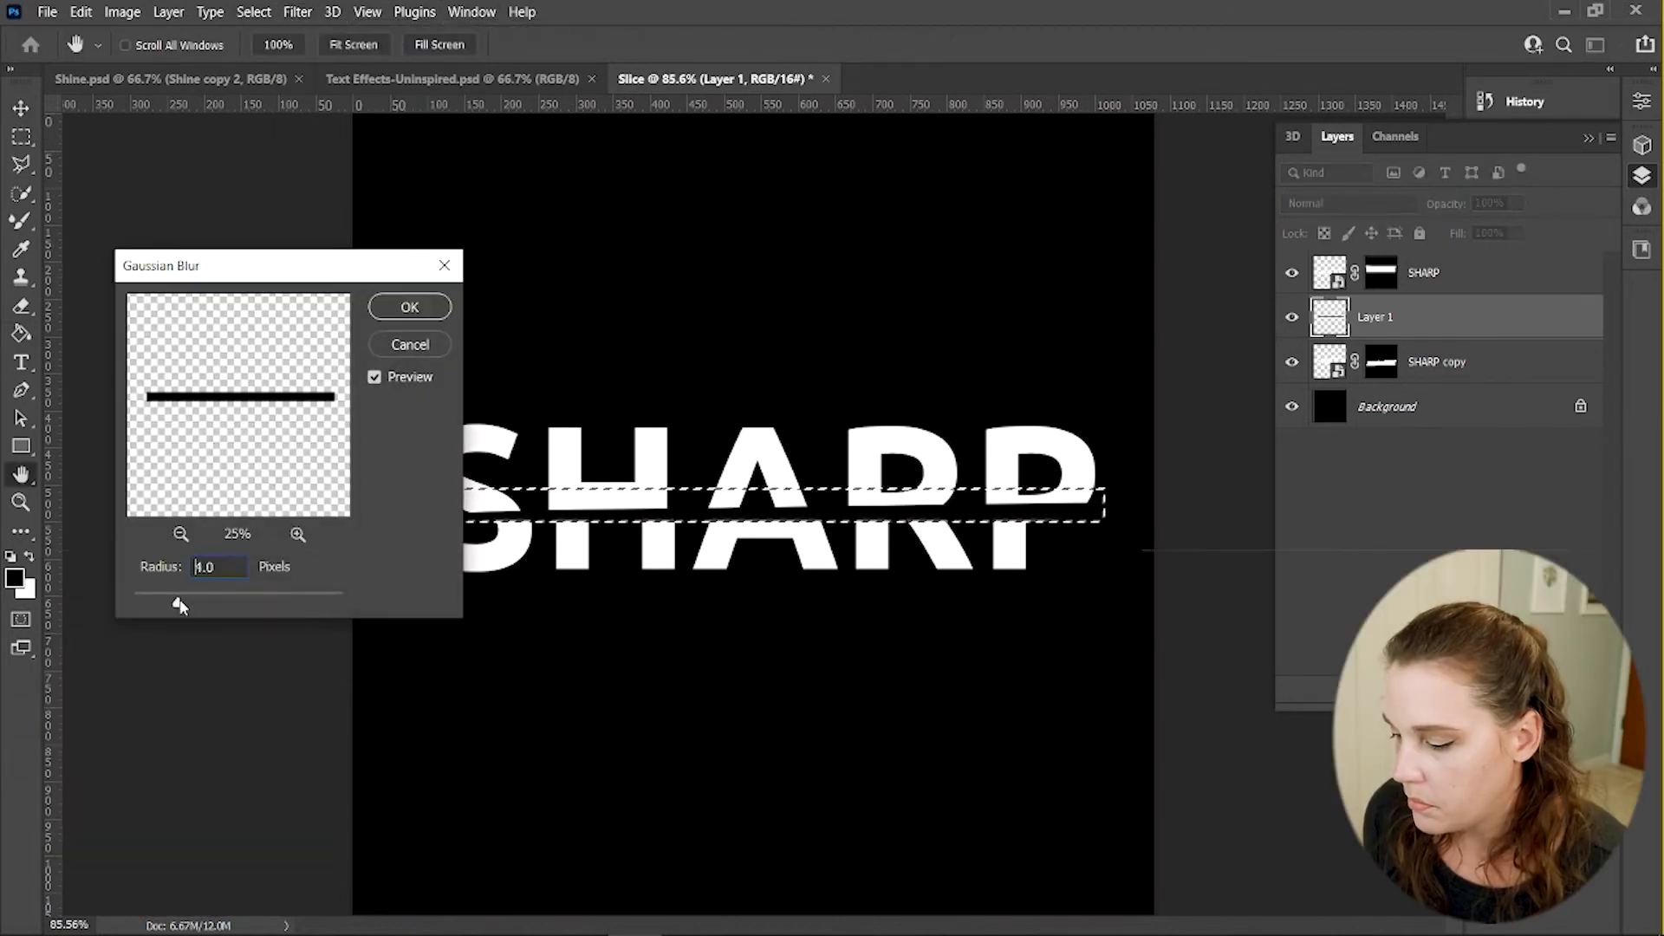
pyautogui.moveTo(178, 604); pyautogui.dragTo(204, 603)
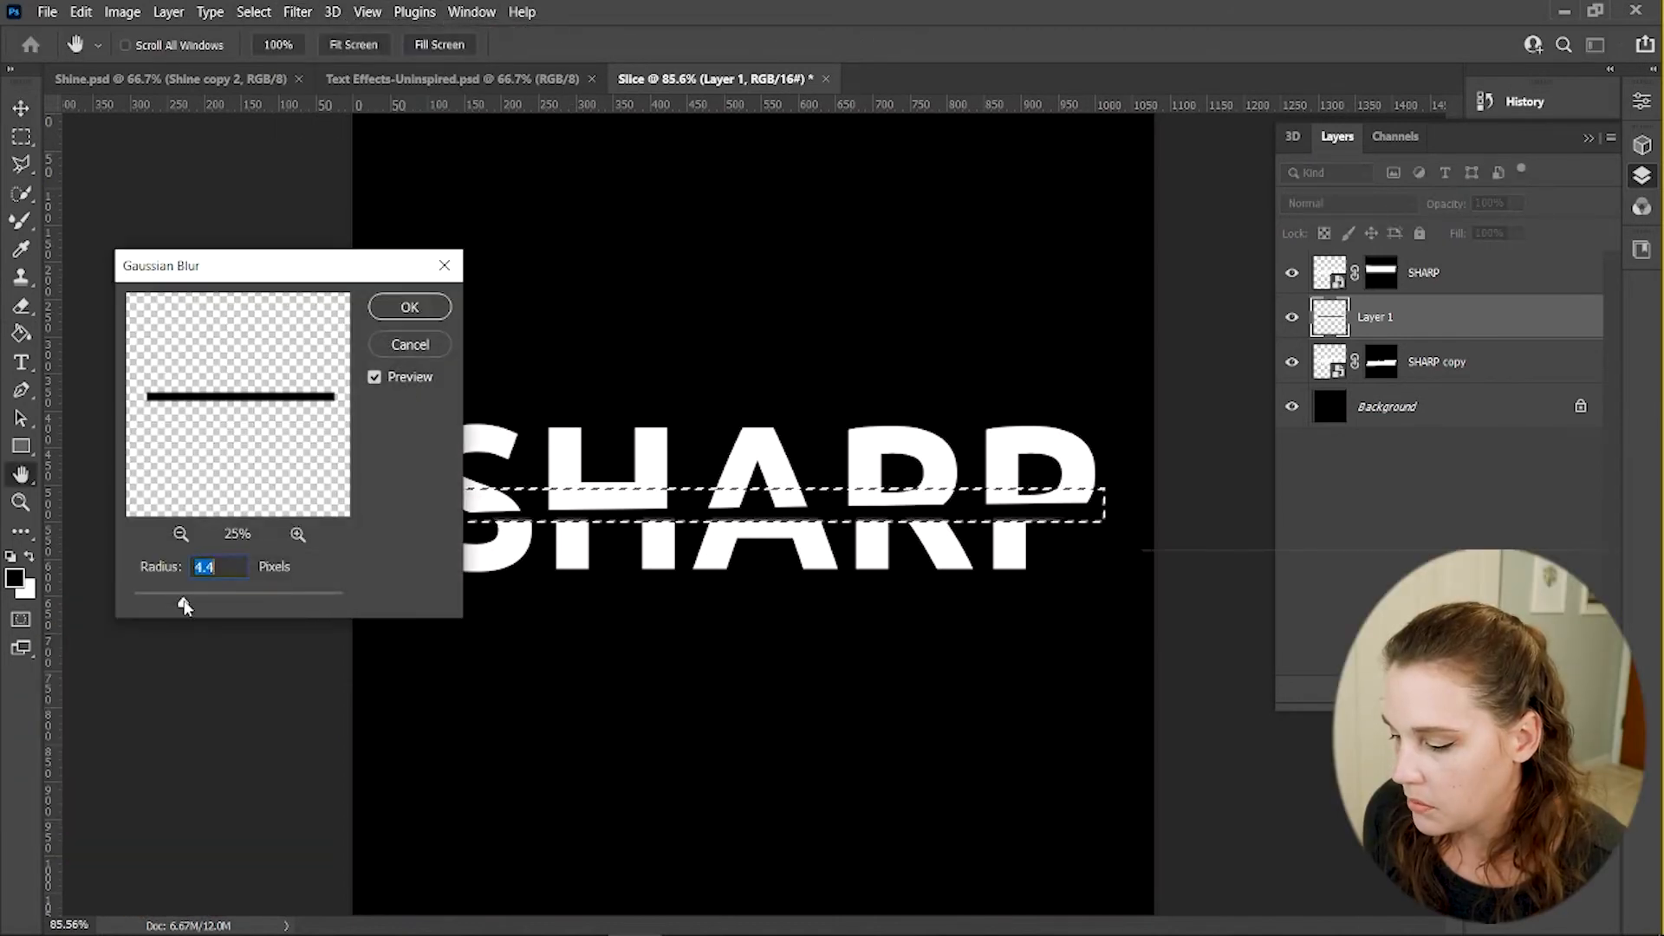
pyautogui.click(409, 308)
pyautogui.press('v')
pyautogui.press('ctrl')
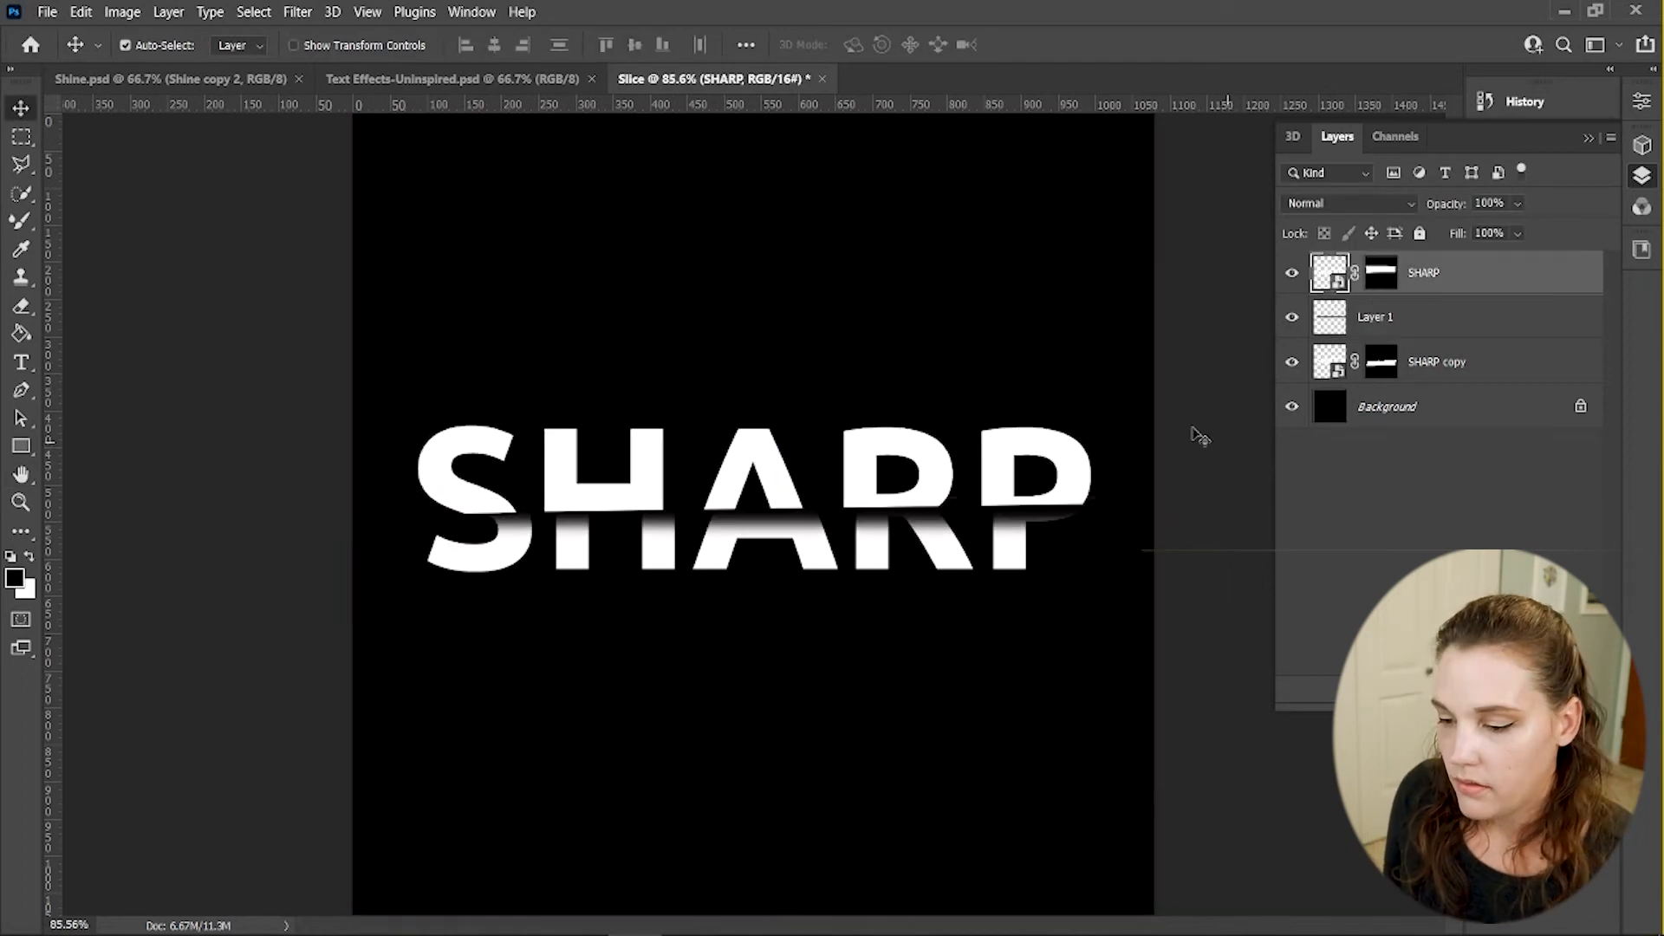
pyautogui.click(1191, 421)
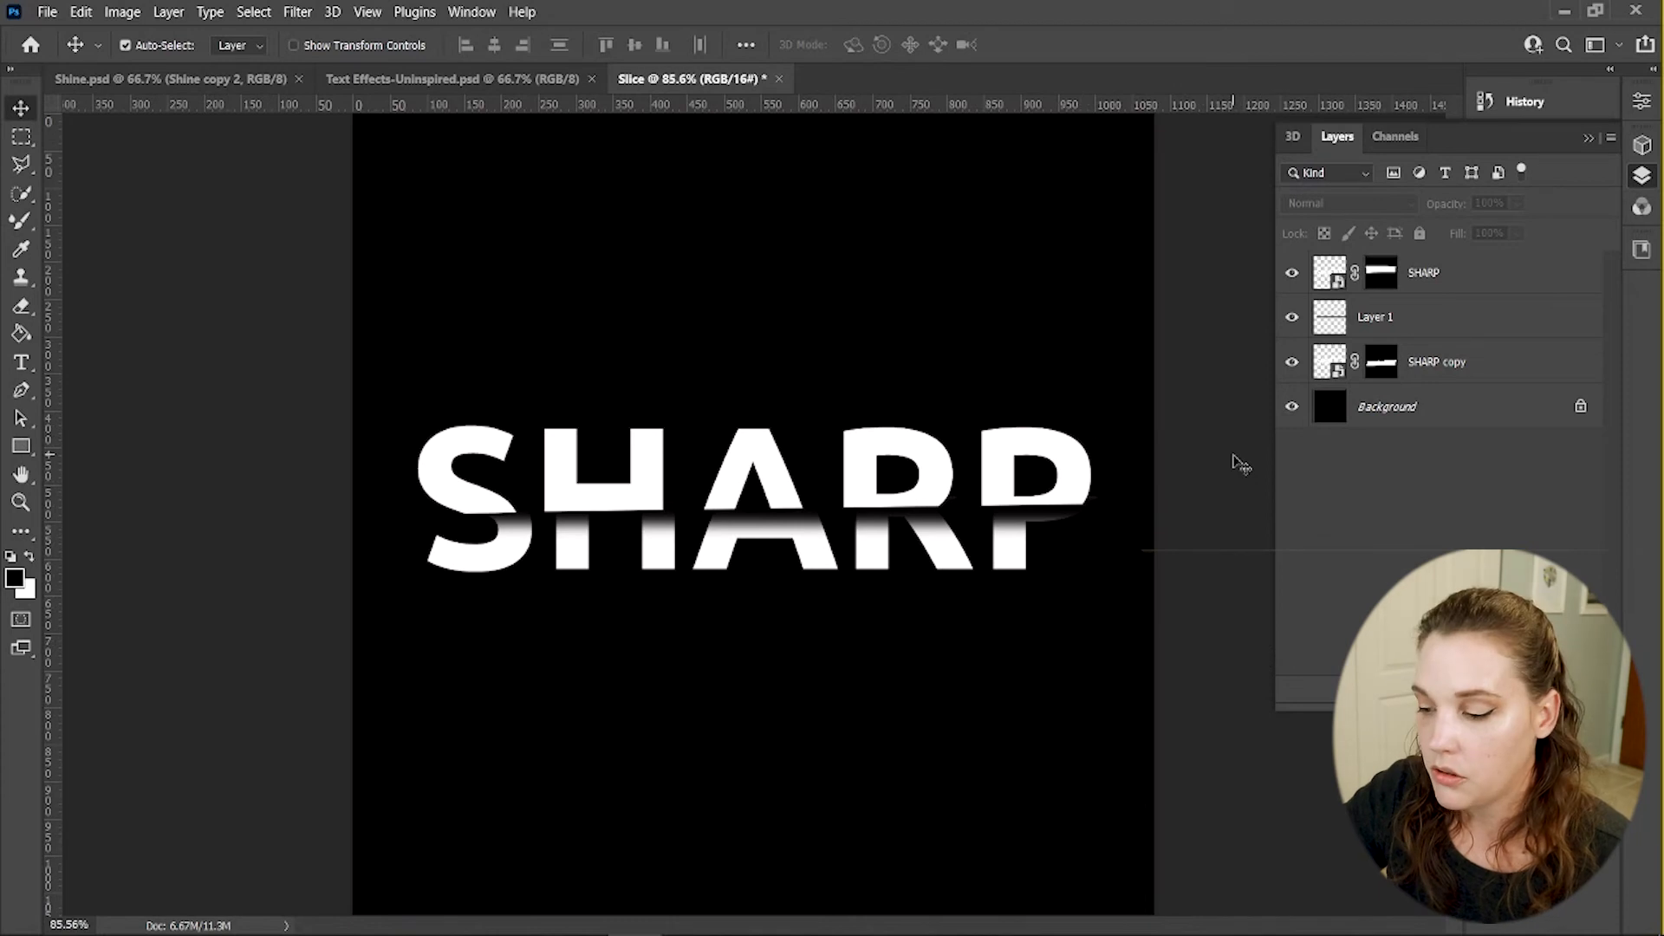
# Hide the SHARP, Layer 1 and SHARP copy layers and delete all three, keeping only the black Background
pyautogui.click(1291, 272)
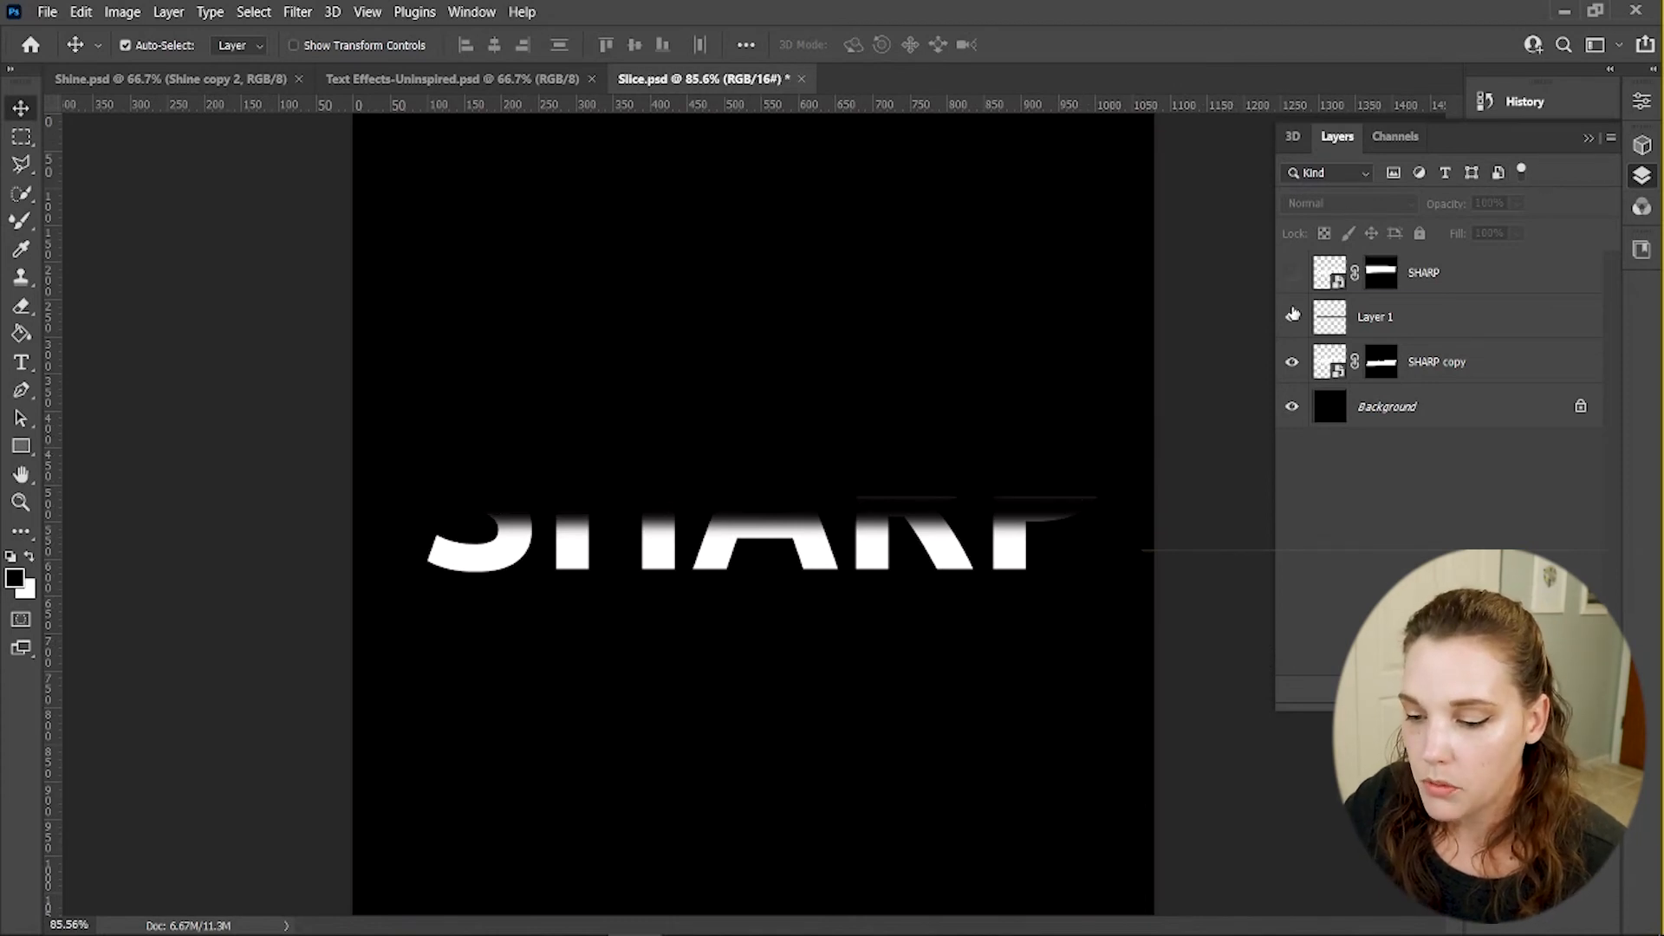
pyautogui.click(1292, 316)
pyautogui.click(1292, 362)
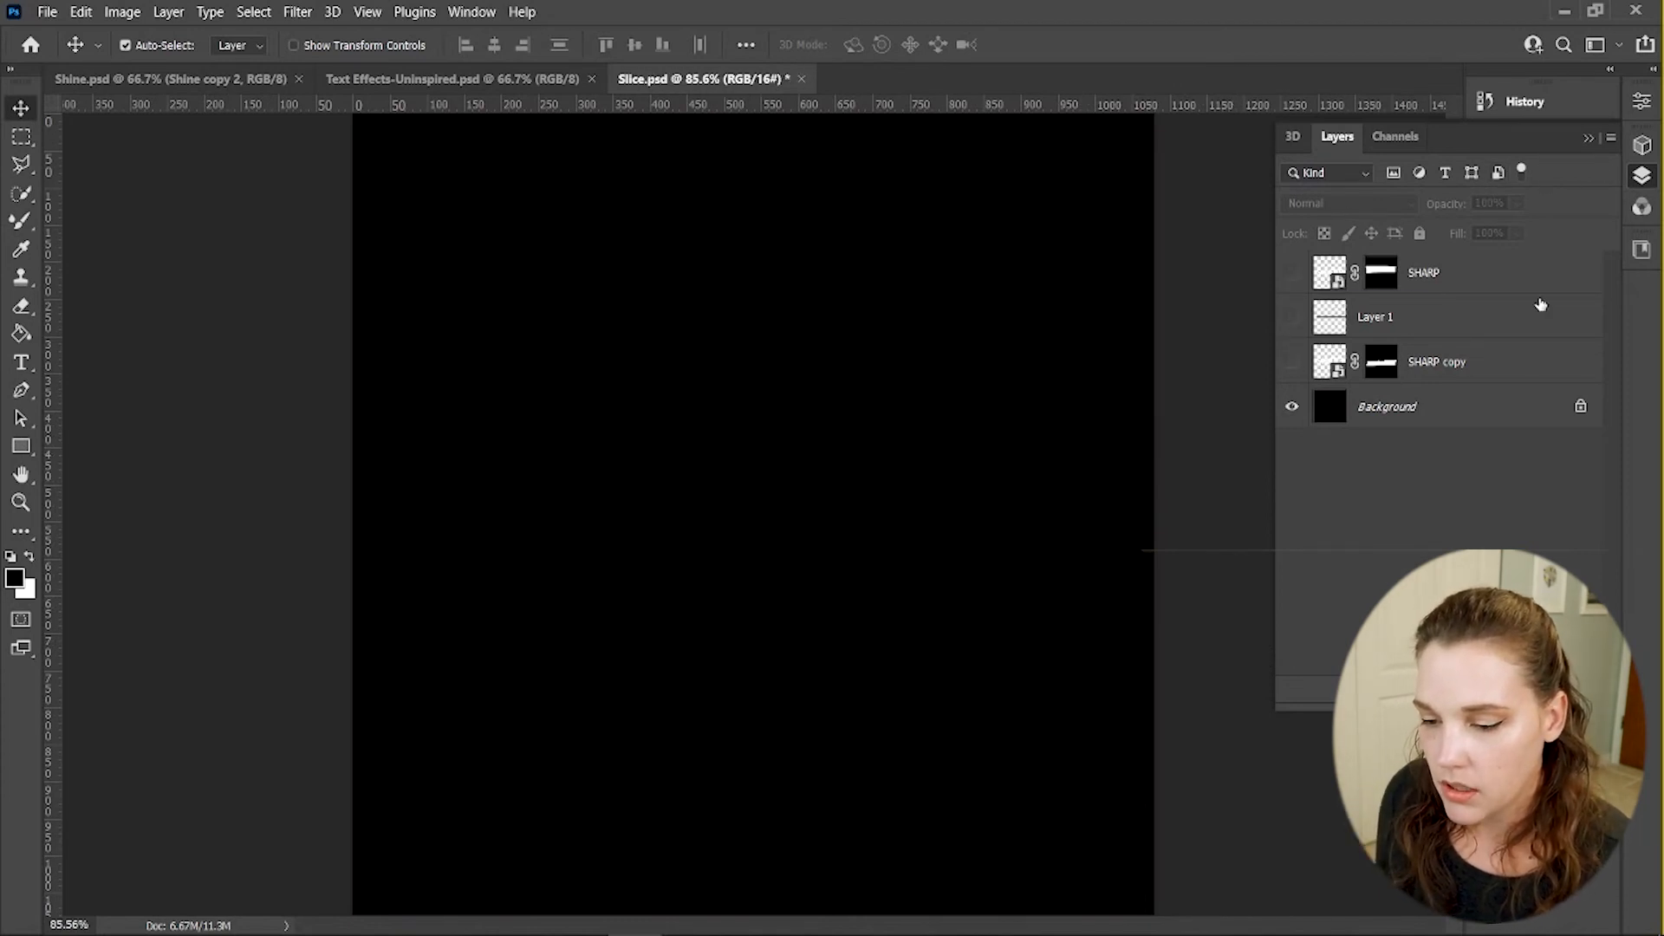
pyautogui.click(1482, 366)
pyautogui.keyDown('shift'); pyautogui.click(1474, 273); pyautogui.keyUp('shift')
pyautogui.press('Delete')
# Add the white Ubuntu Bold text "WAVE", enlarge it to about 120 pt and place it in the upper half of the canvas
pyautogui.press('t')
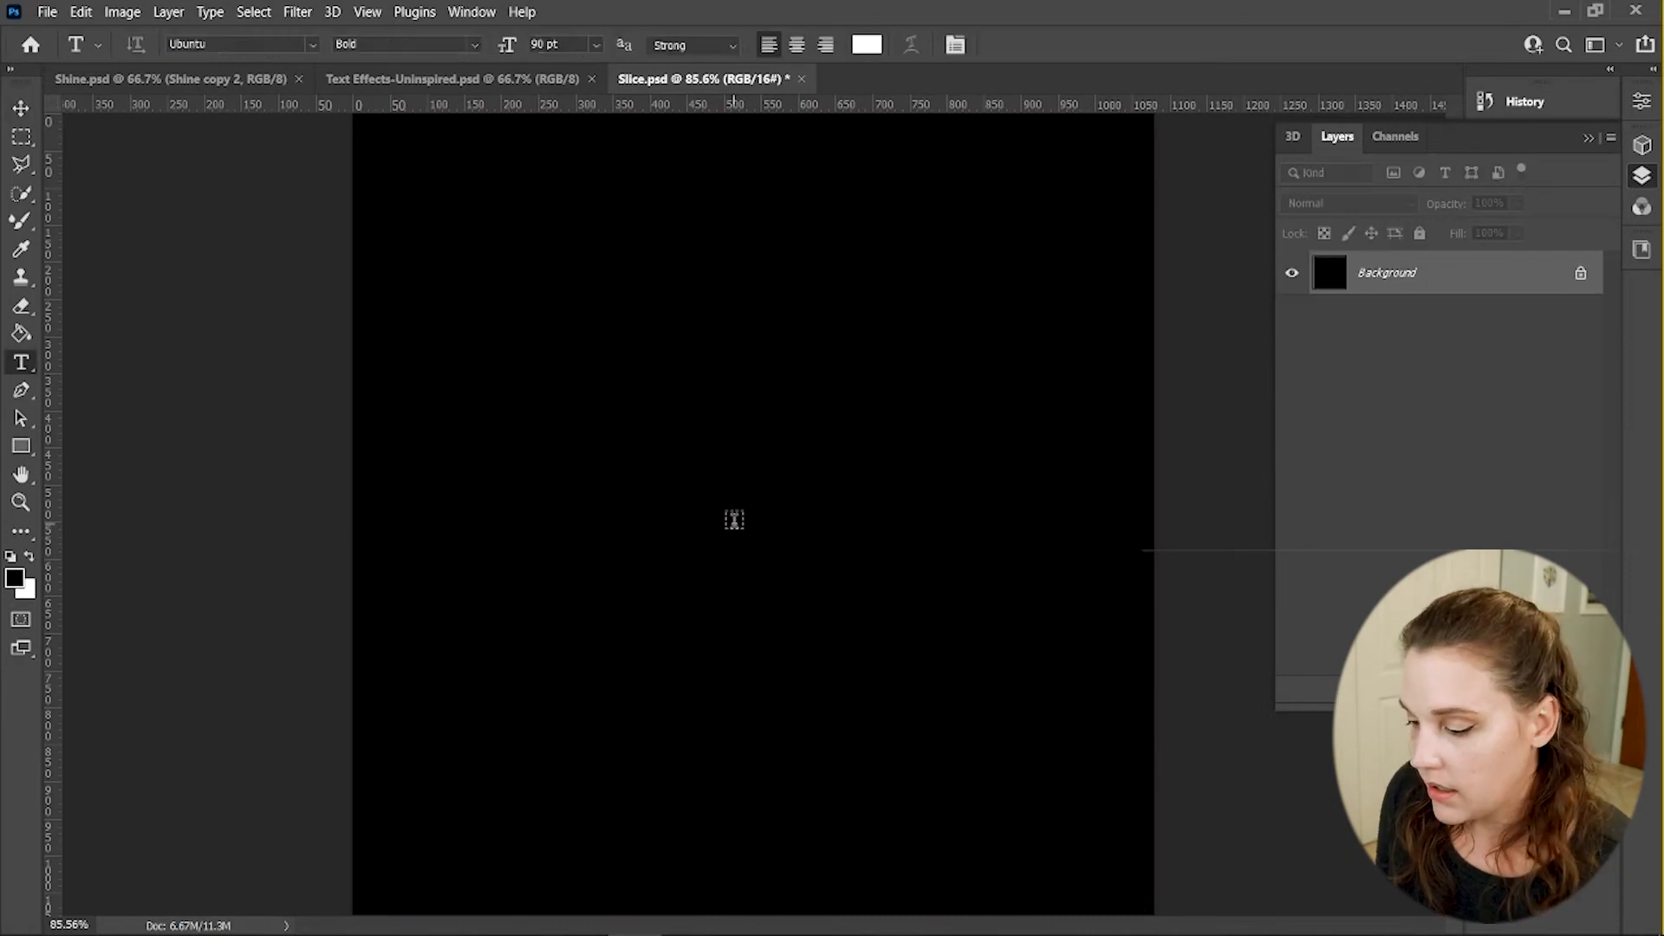
pyautogui.click(586, 513)
pyautogui.write('WAVE')
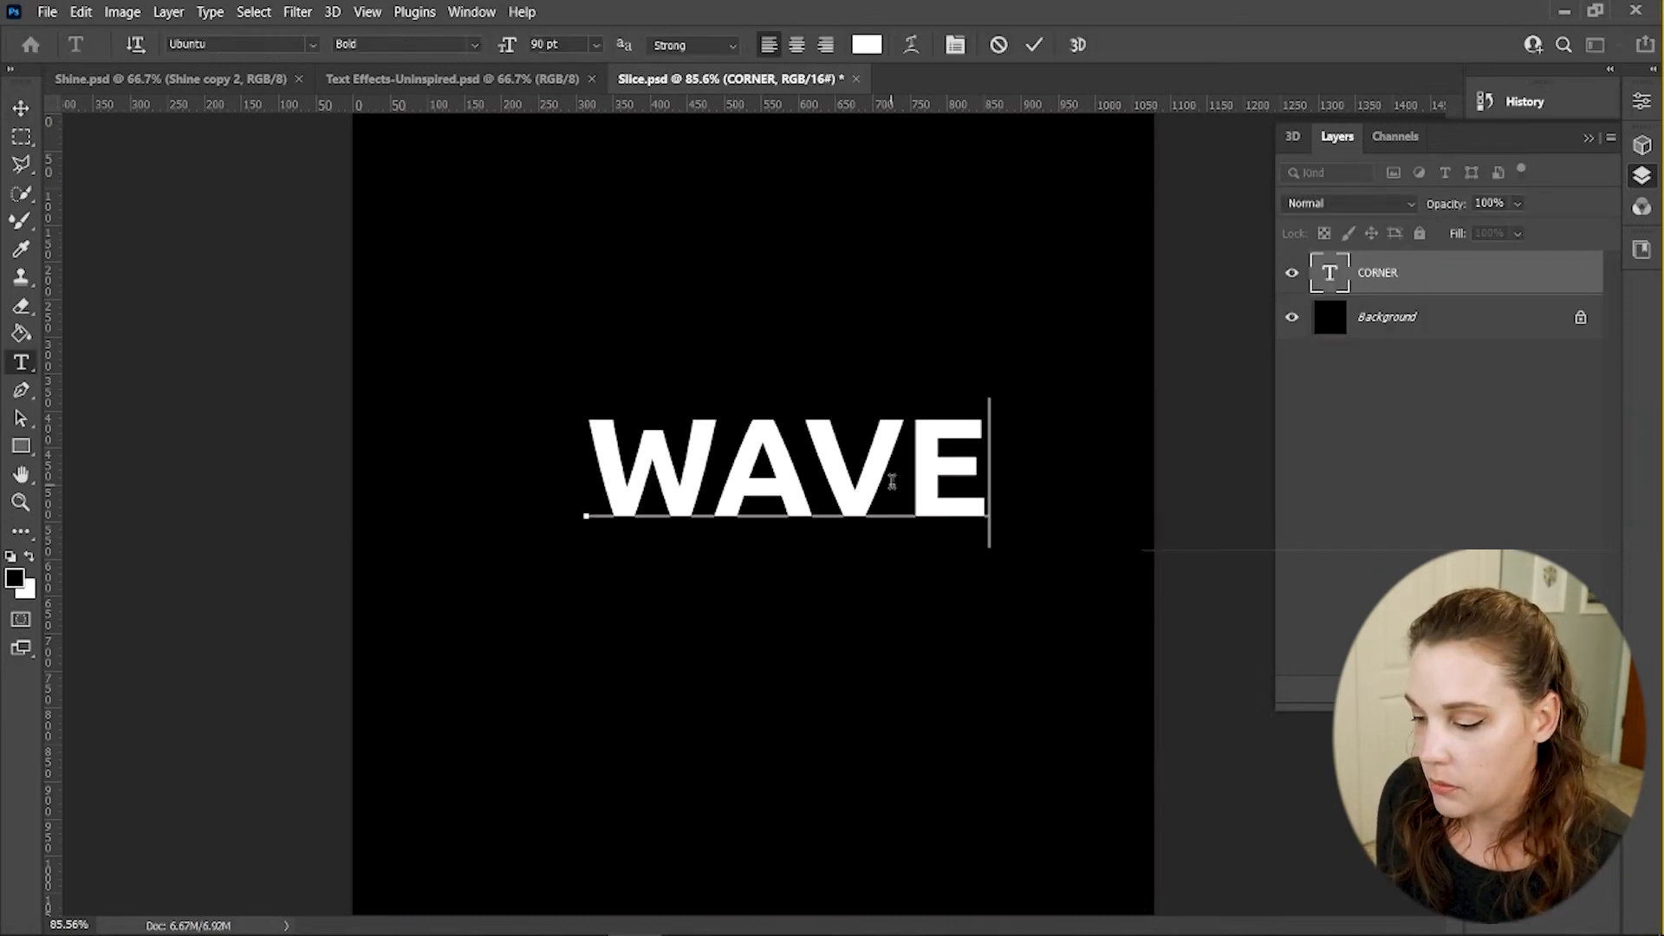
pyautogui.click(21, 107)
pyautogui.moveTo(800, 508); pyautogui.dragTo(660, 397)
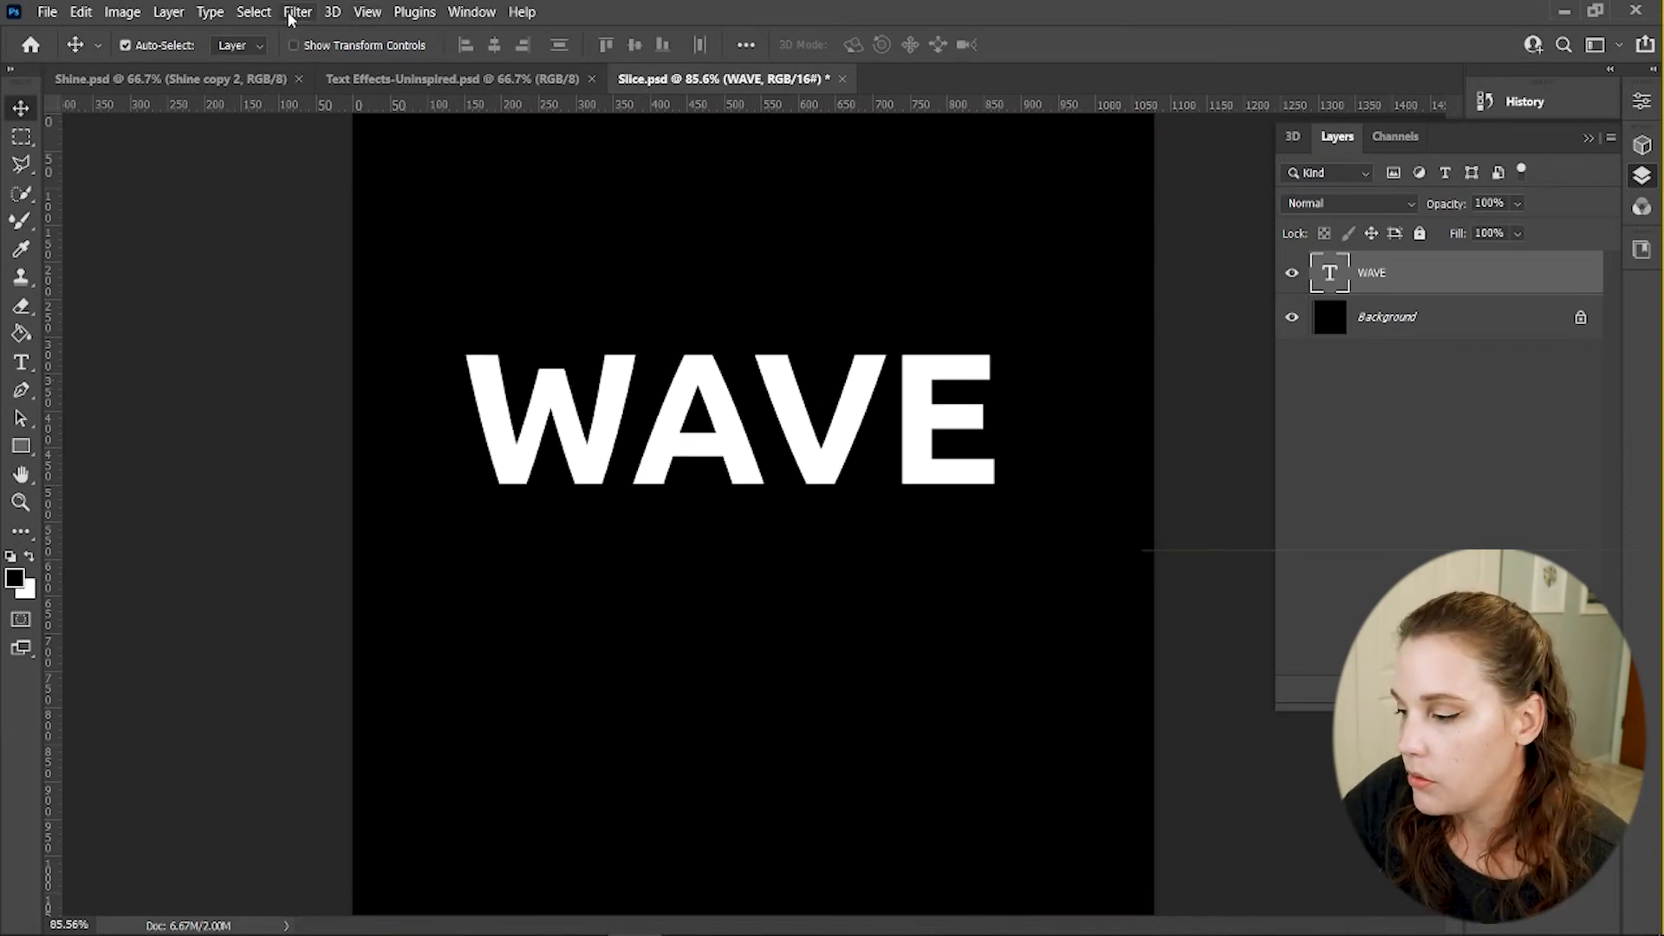
# Try a randomized Wave distortion on the WAVE text as a smart object, and undo it
pyautogui.click(296, 14)
pyautogui.moveTo(473, 317)
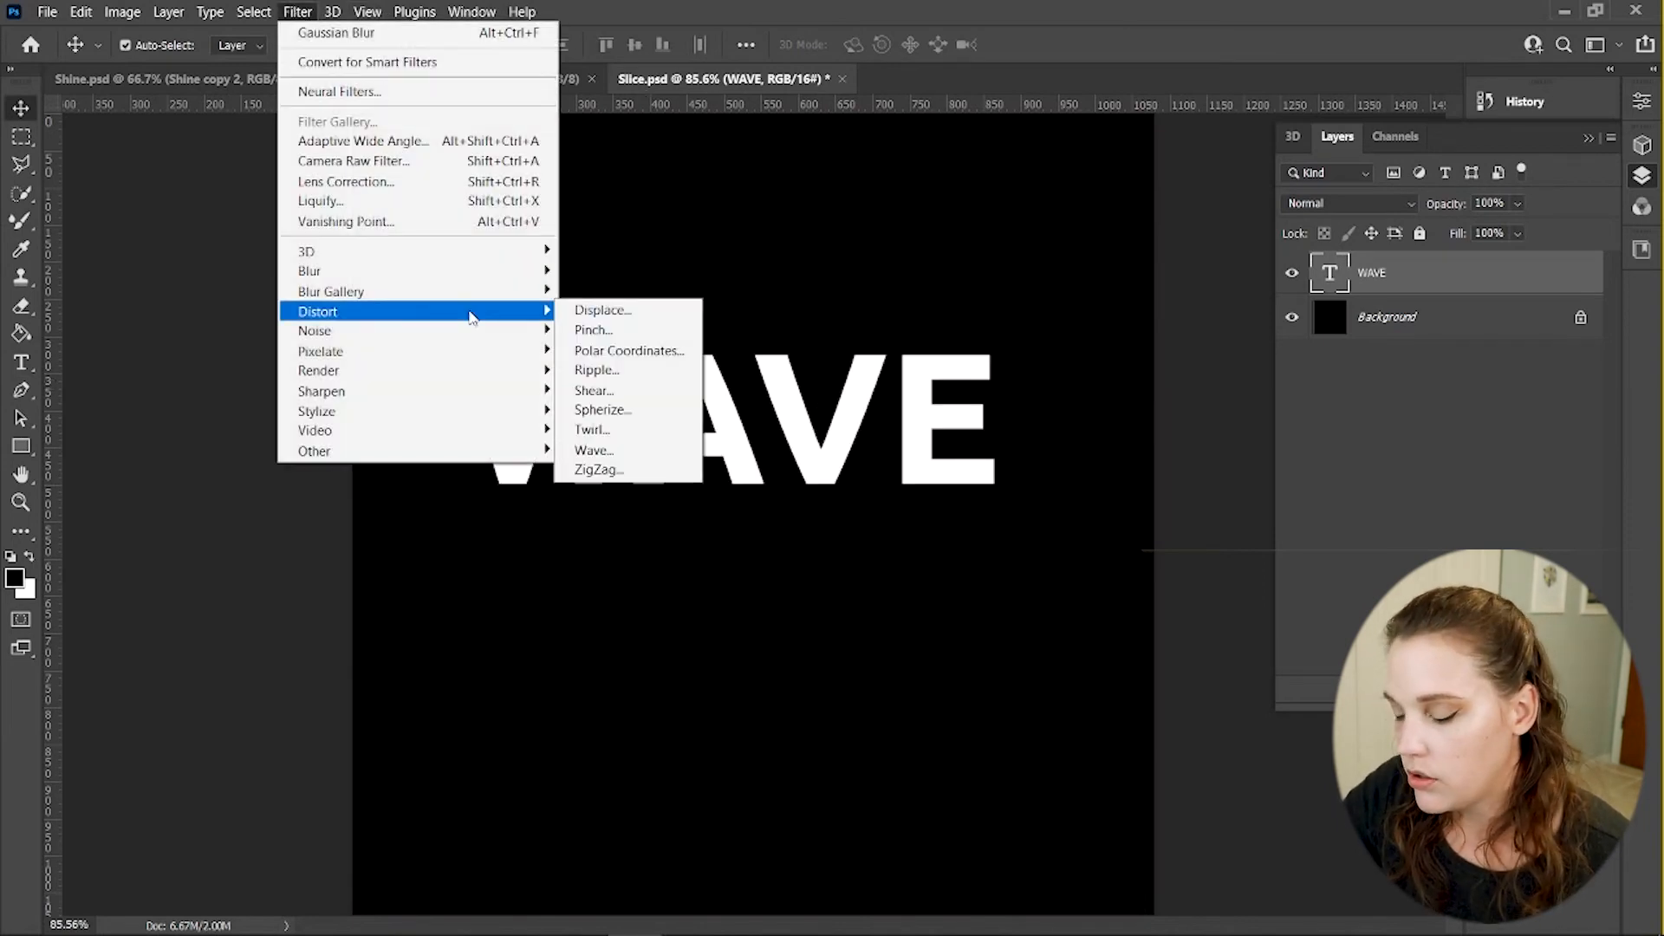
pyautogui.click(595, 451)
pyautogui.press('Return')
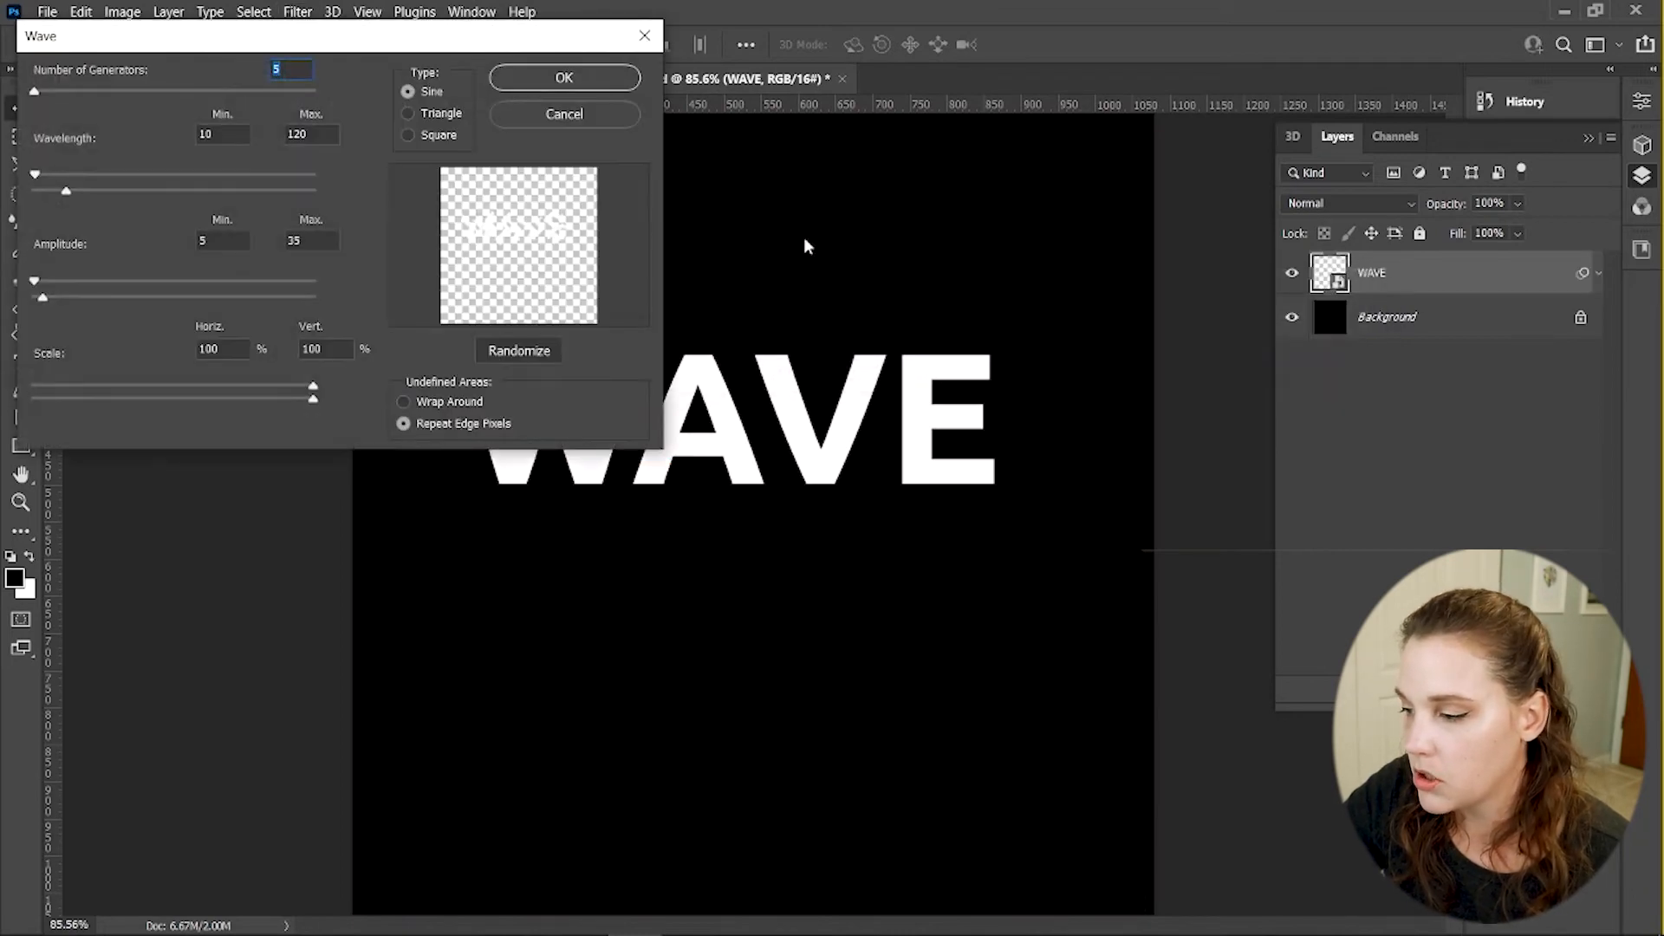
pyautogui.moveTo(386, 40); pyautogui.dragTo(458, 471)
pyautogui.click(596, 781)
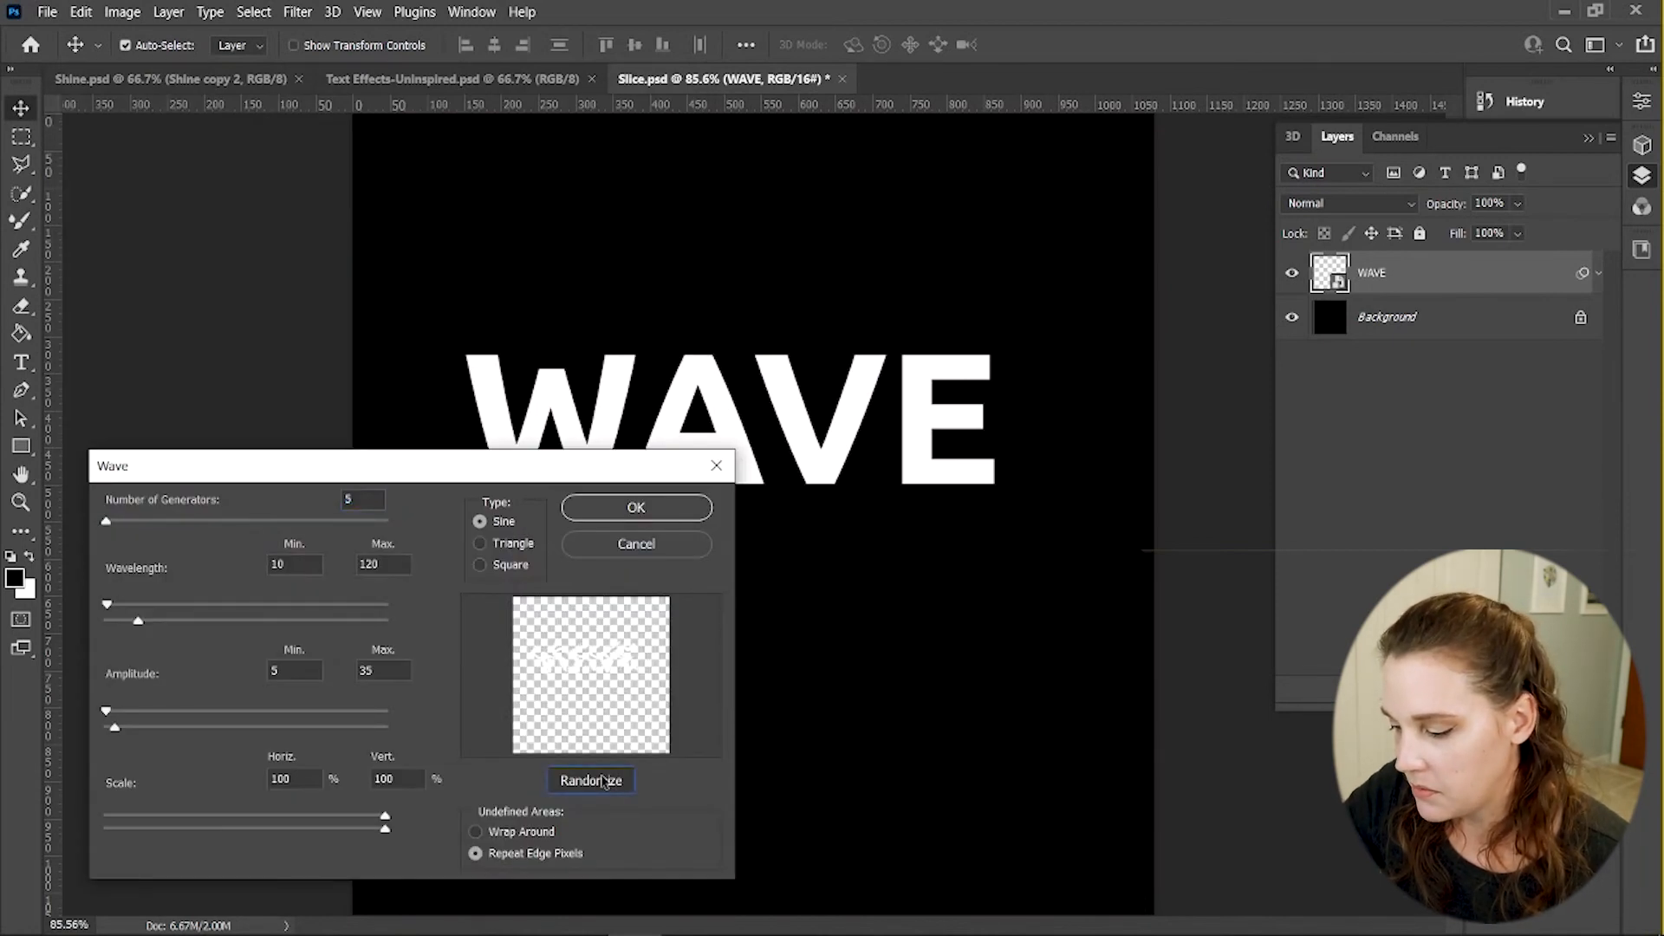
pyautogui.click(591, 517)
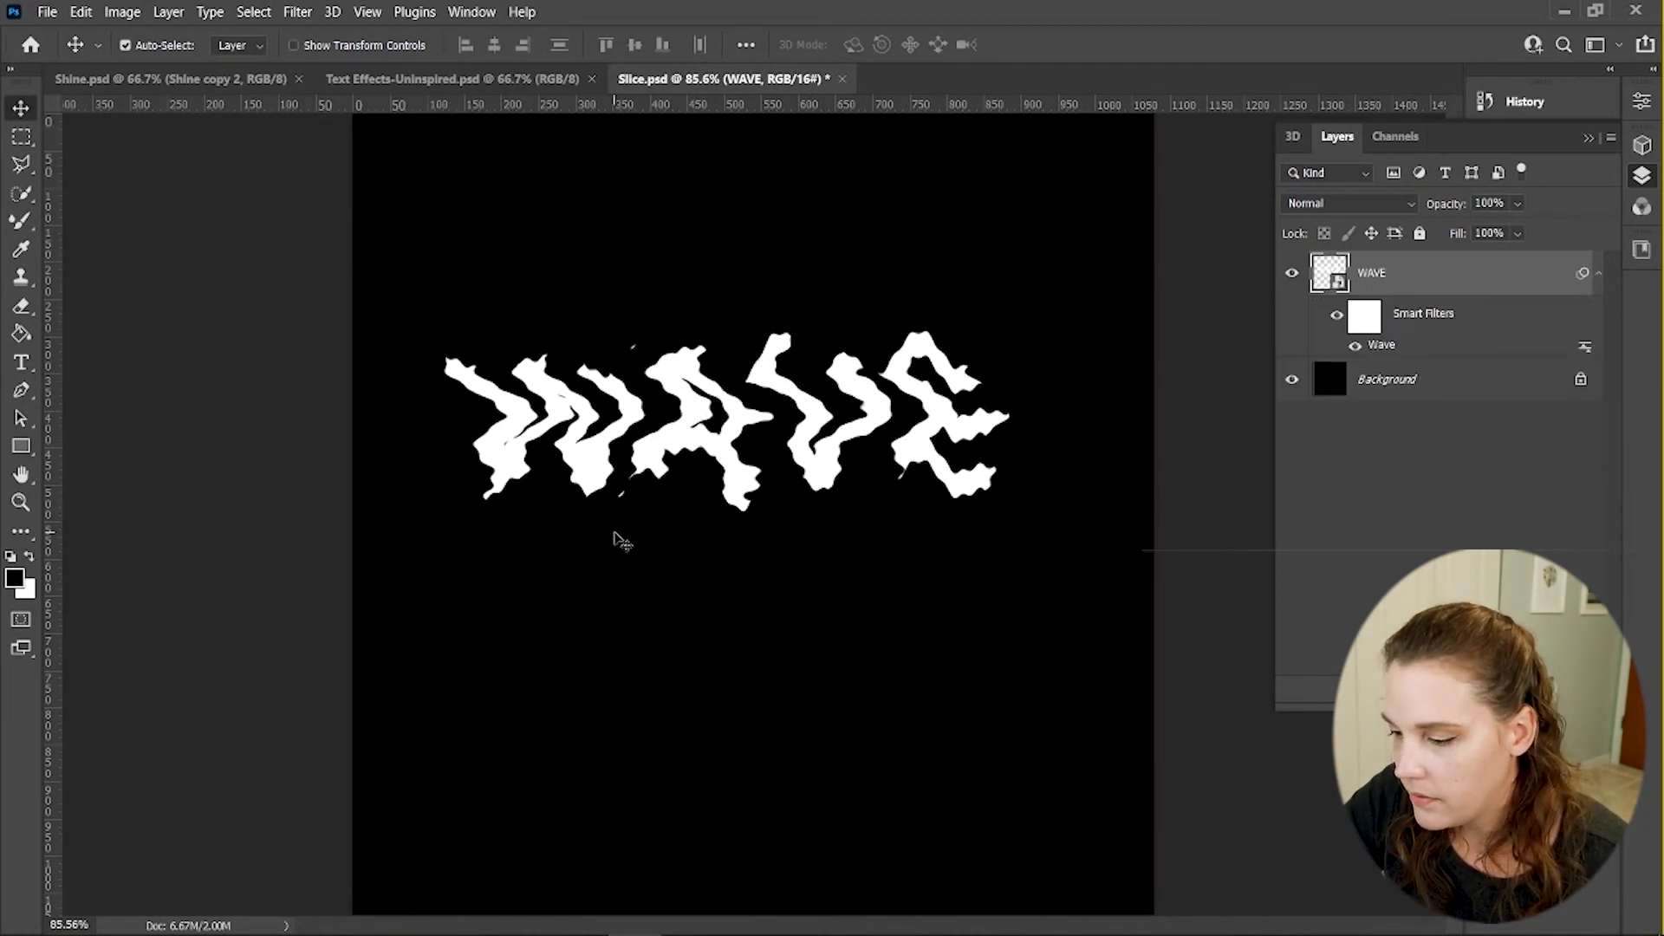
pyautogui.hotkey('ctrl', 'z')
pyautogui.hotkey('ctrl', 'z')
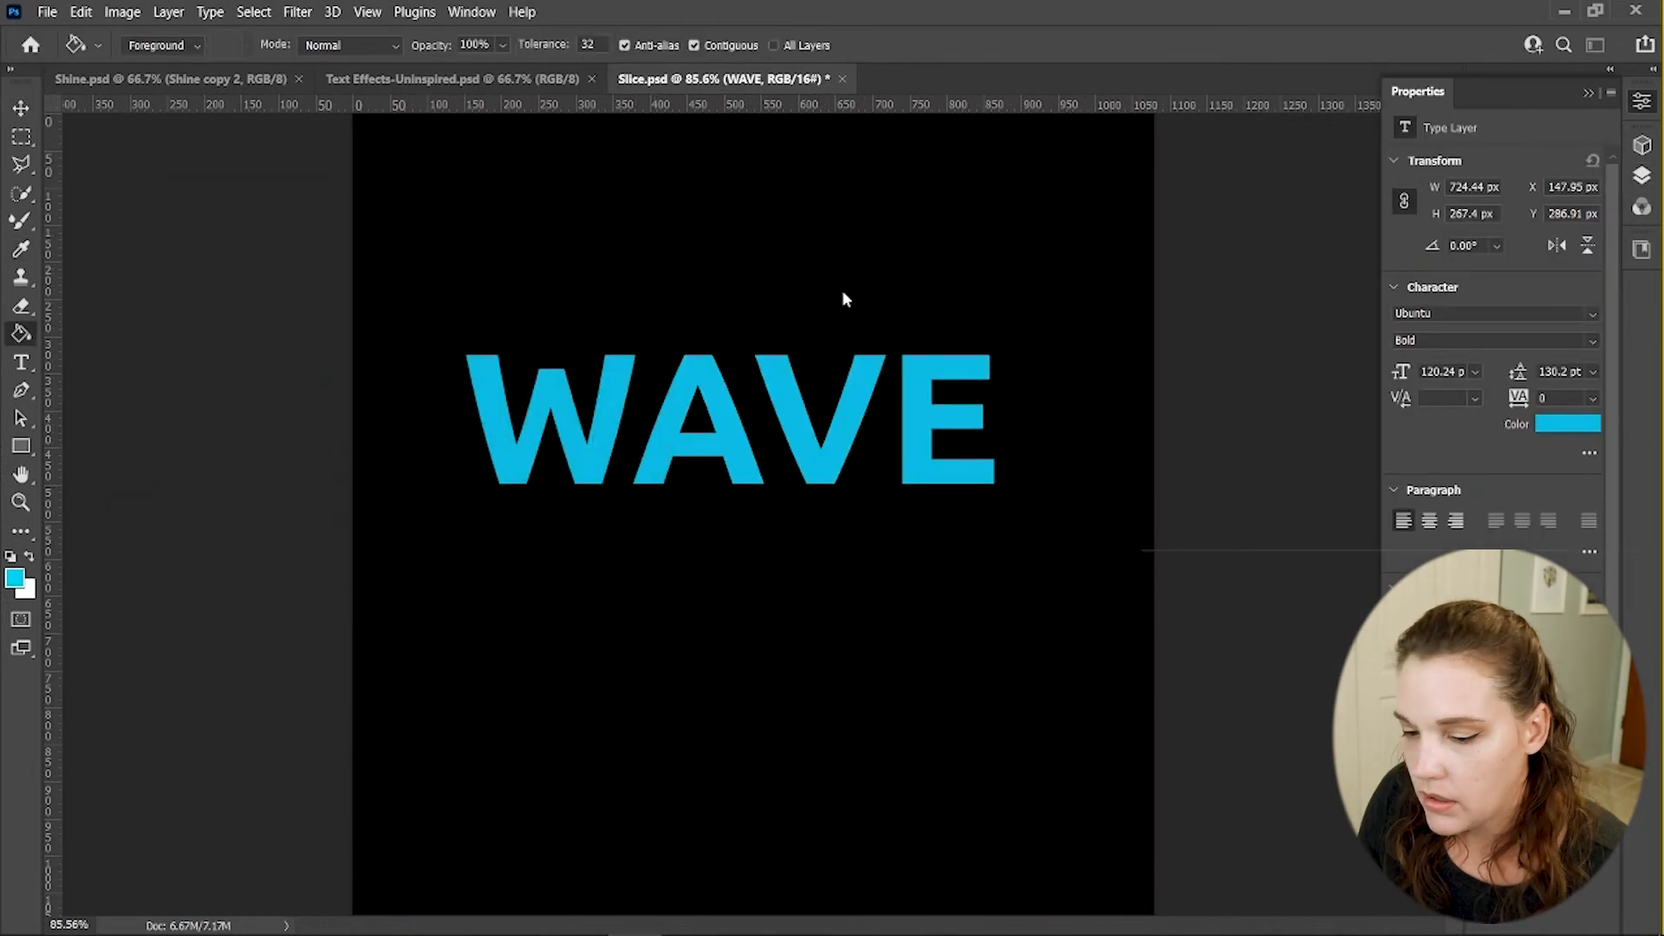
# Start a Wave distortion on the blue WAVE text as a smart object, with maximum wavelength 94, scale 73% by 36%, and Wrap Around
pyautogui.click(297, 12)
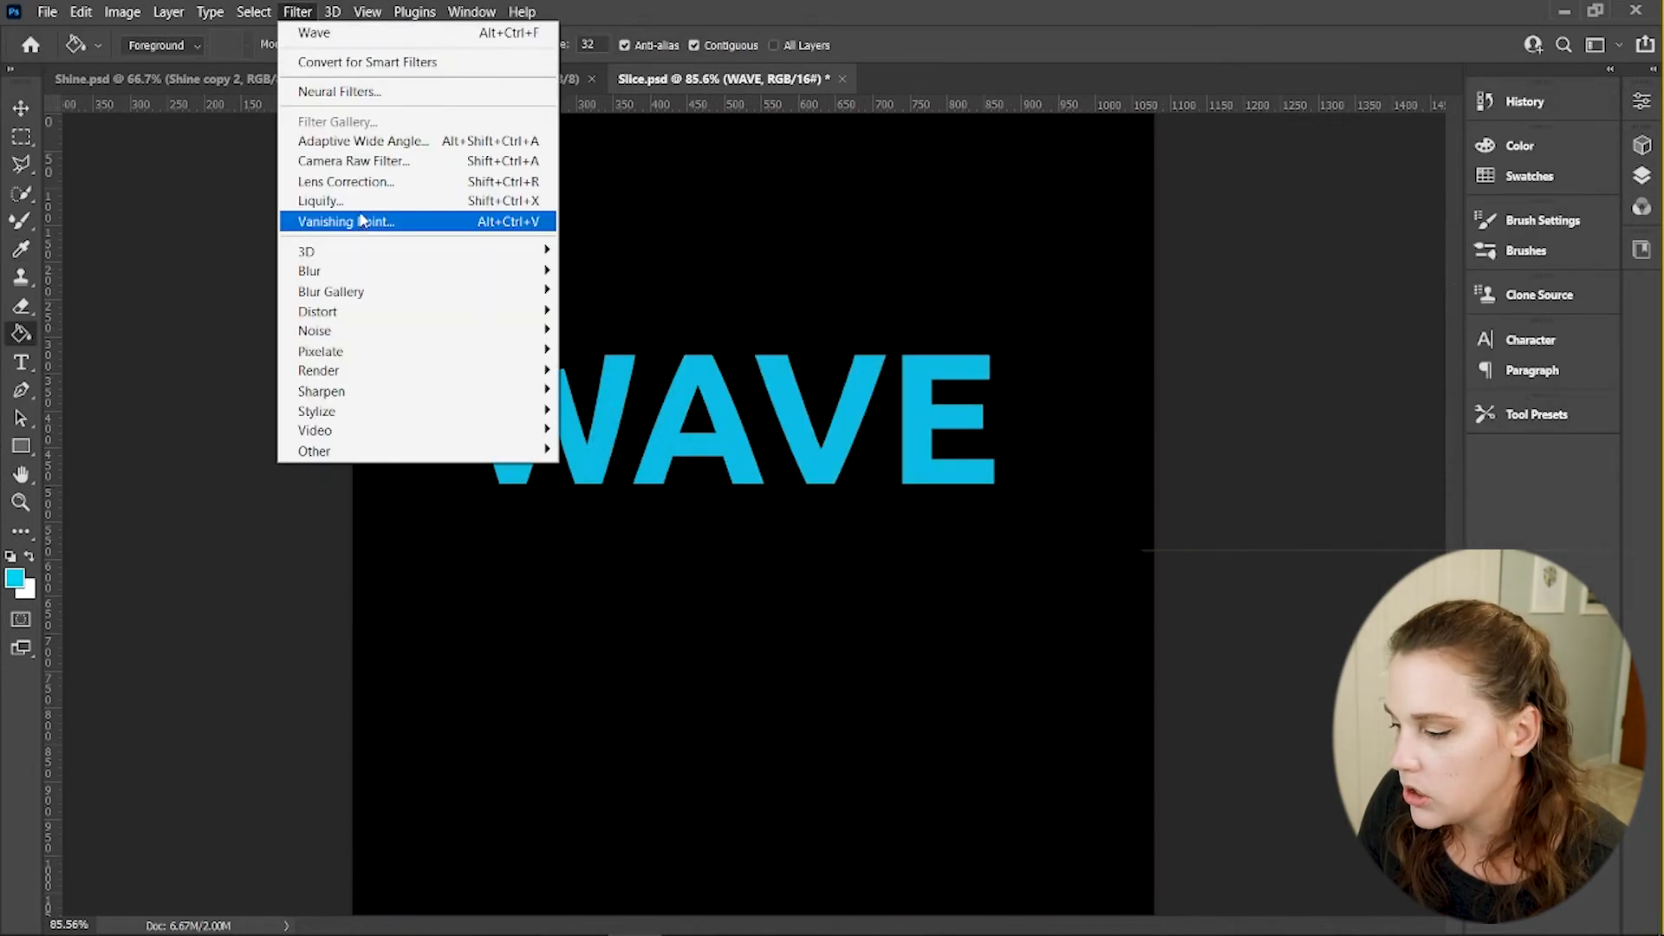
pyautogui.click(607, 450)
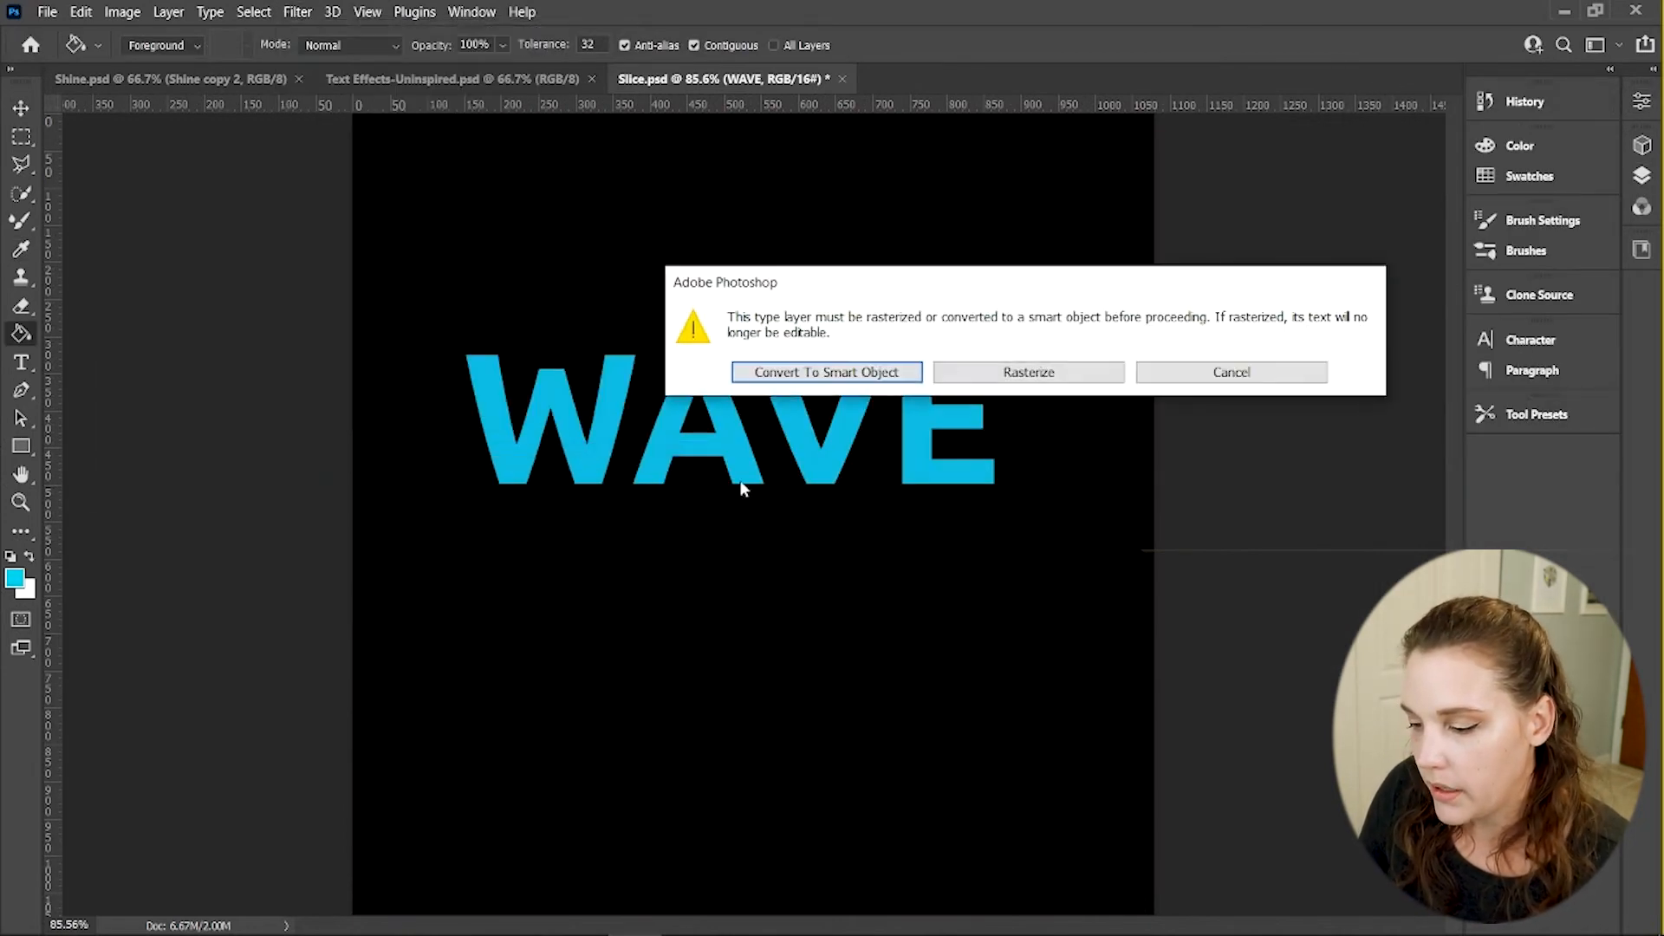
pyautogui.click(883, 370)
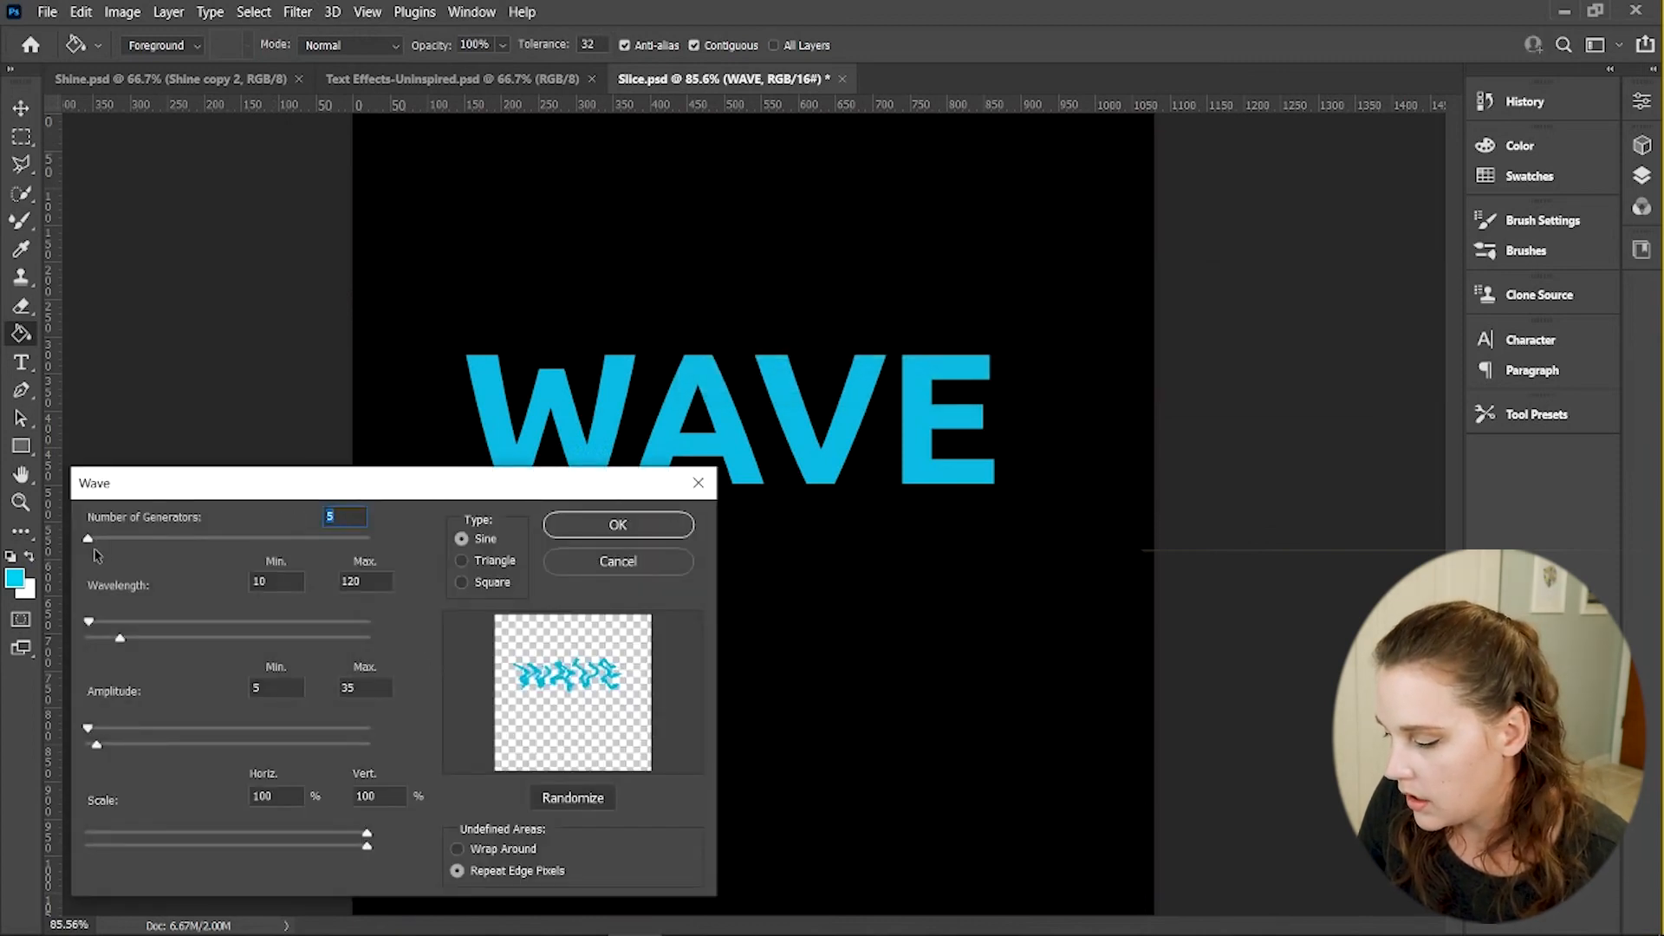
pyautogui.moveTo(120, 642); pyautogui.dragTo(112, 642)
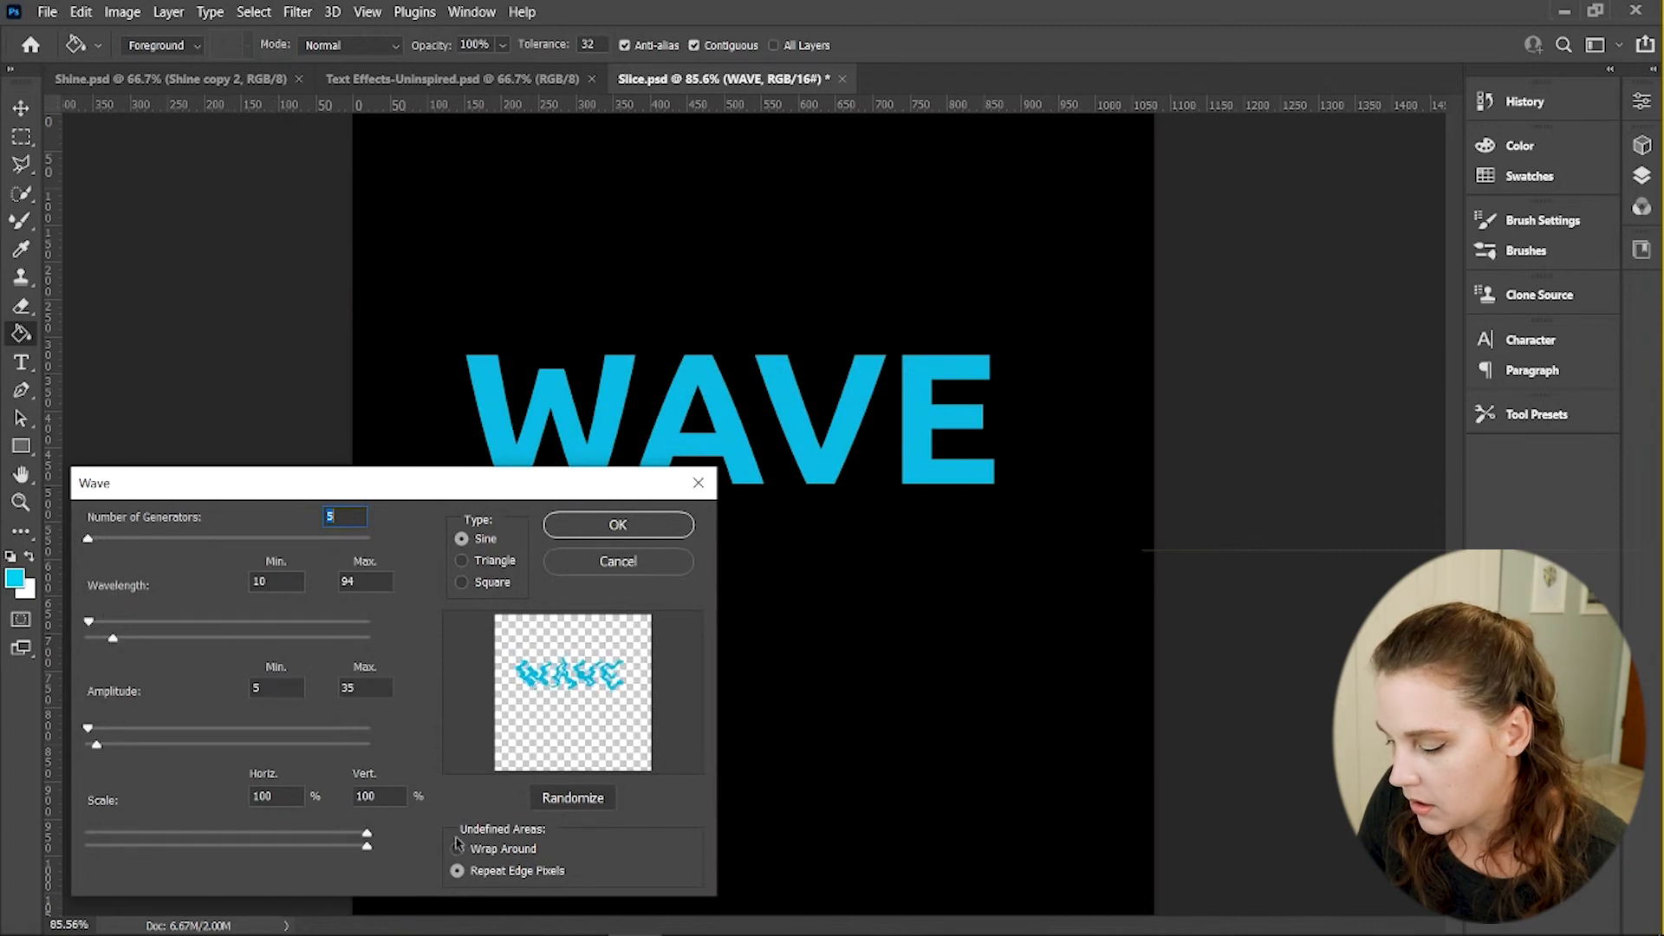
pyautogui.click(458, 848)
pyautogui.moveTo(449, 498); pyautogui.dragTo(446, 169)
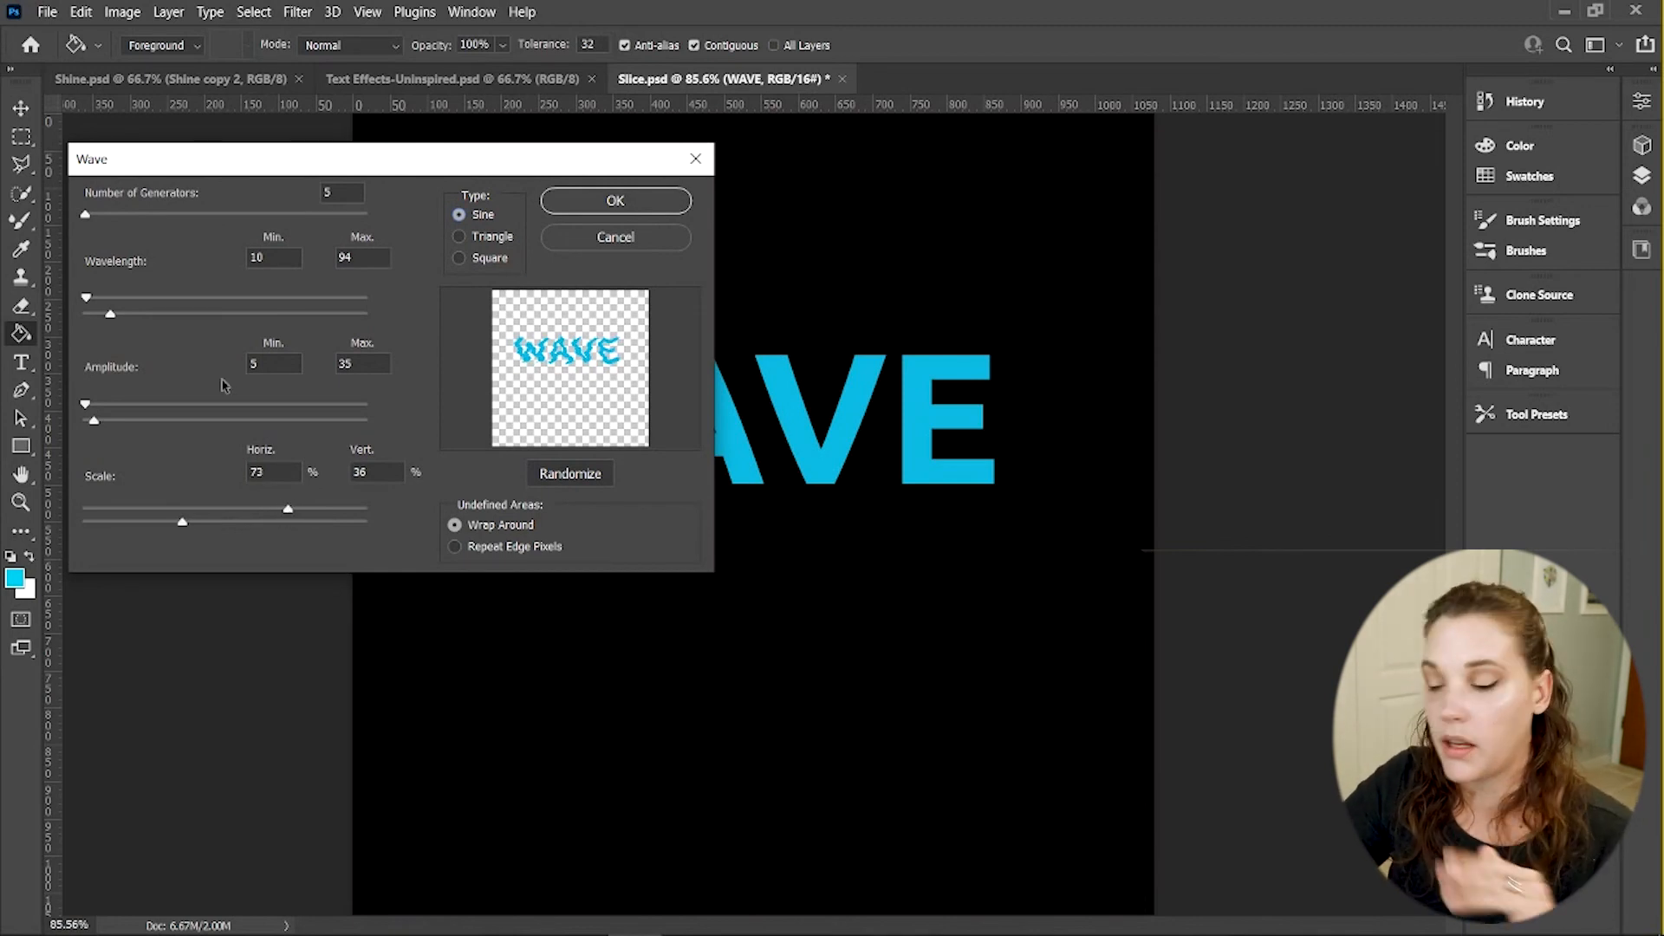
# Set the wave amplitude to 1 minimum and 40 maximum, raise the minimum wavelength to 16, and apply the distortion
pyautogui.moveTo(86, 408); pyautogui.dragTo(84, 408)
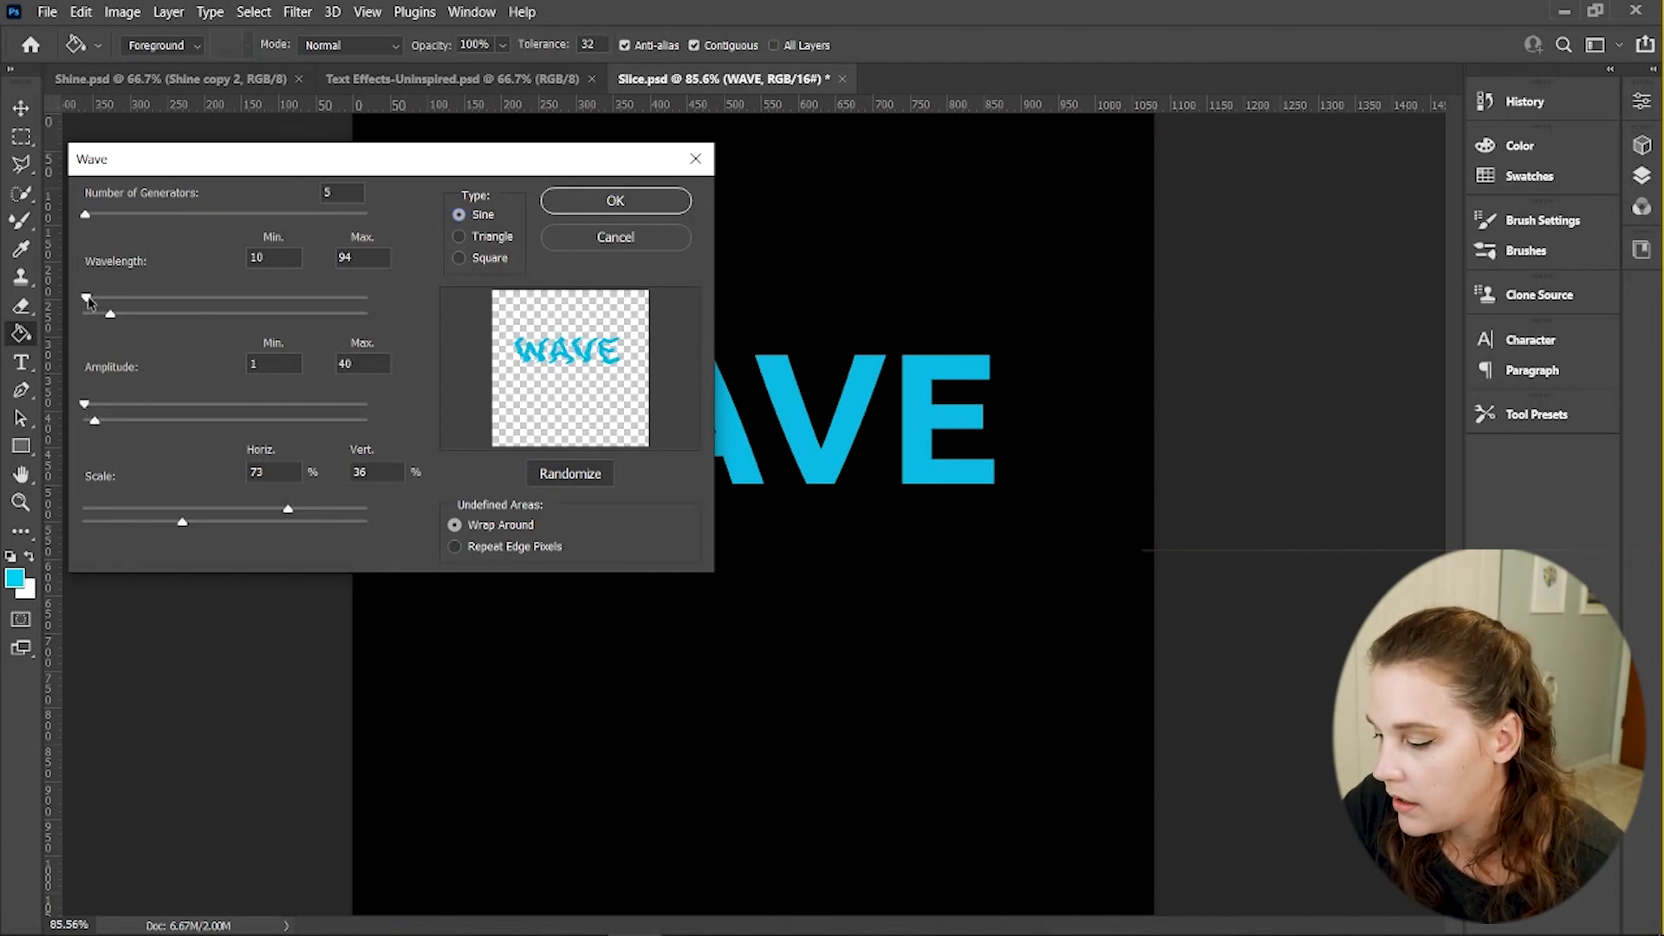
pyautogui.moveTo(88, 301); pyautogui.dragTo(92, 300)
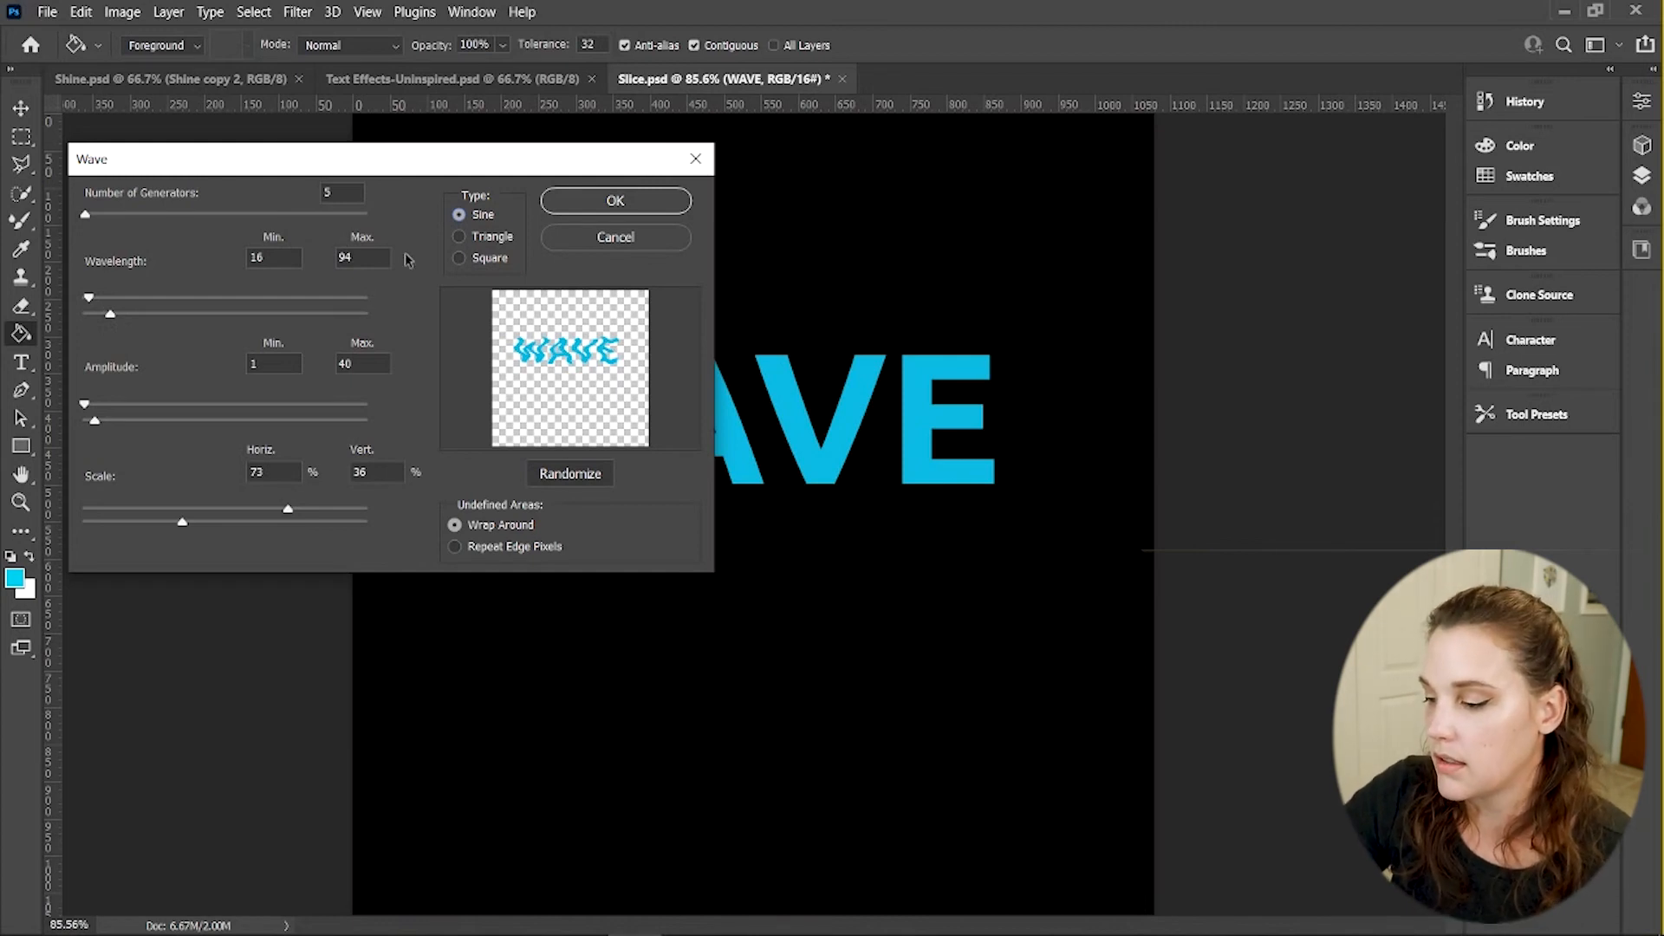
pyautogui.click(579, 201)
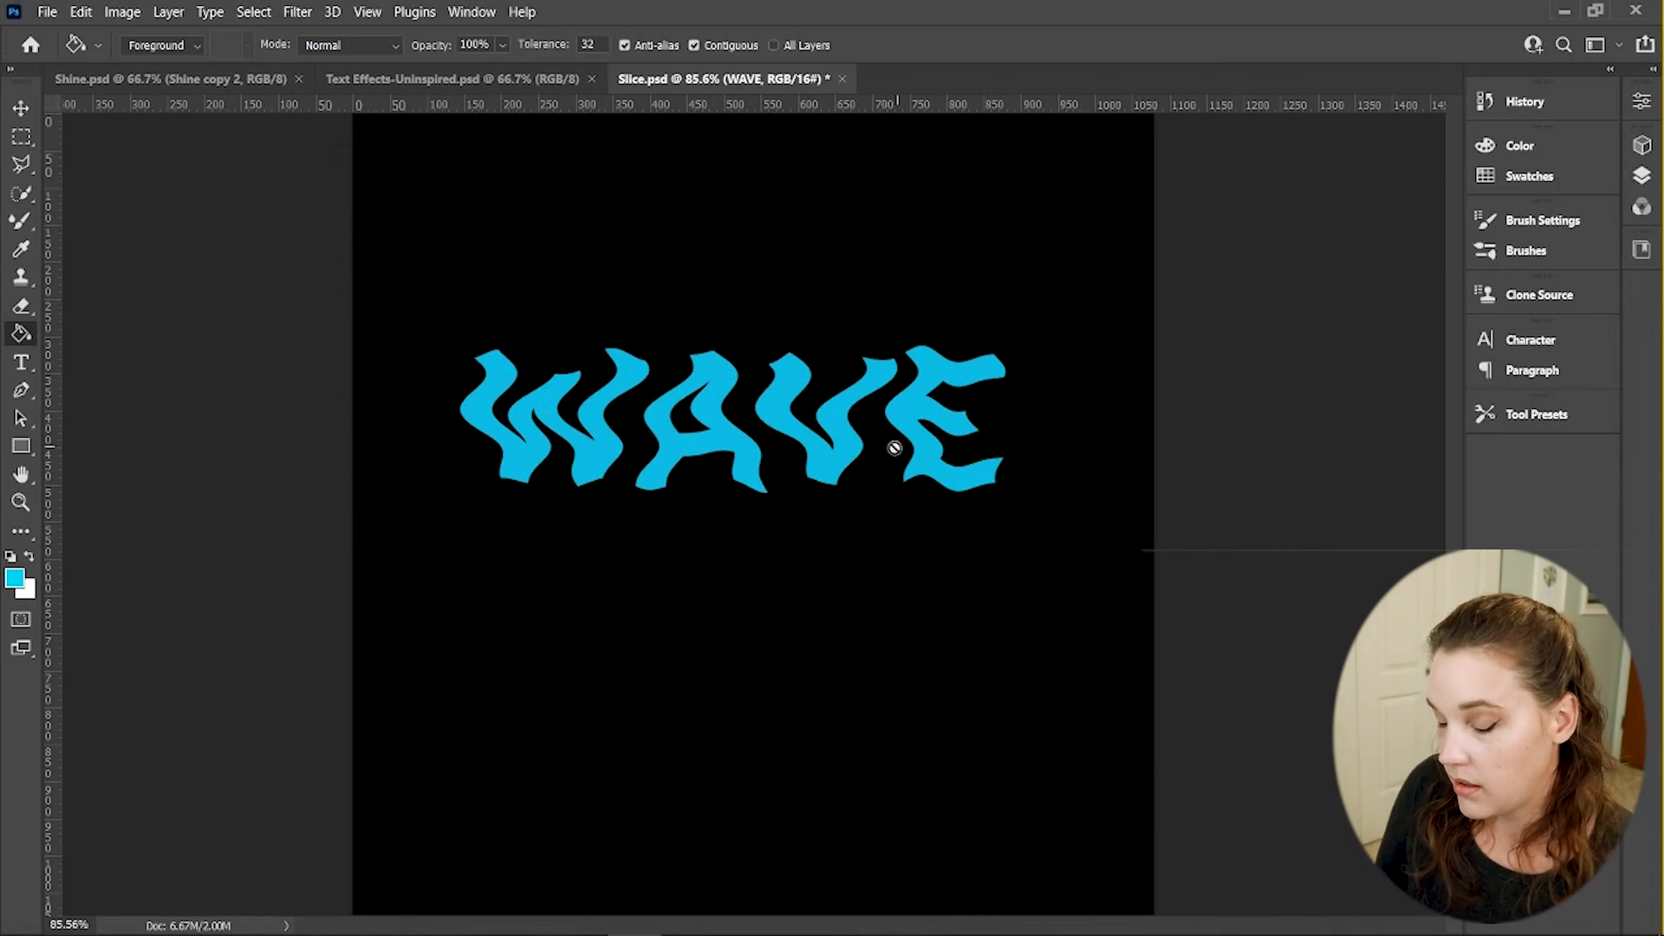
# Move the distorted WAVE text to the canvas's upper edge, duplicate its layer and place the copy directly beneath it
pyautogui.press('v')
pyautogui.moveTo(815, 460); pyautogui.dragTo(826, 228)
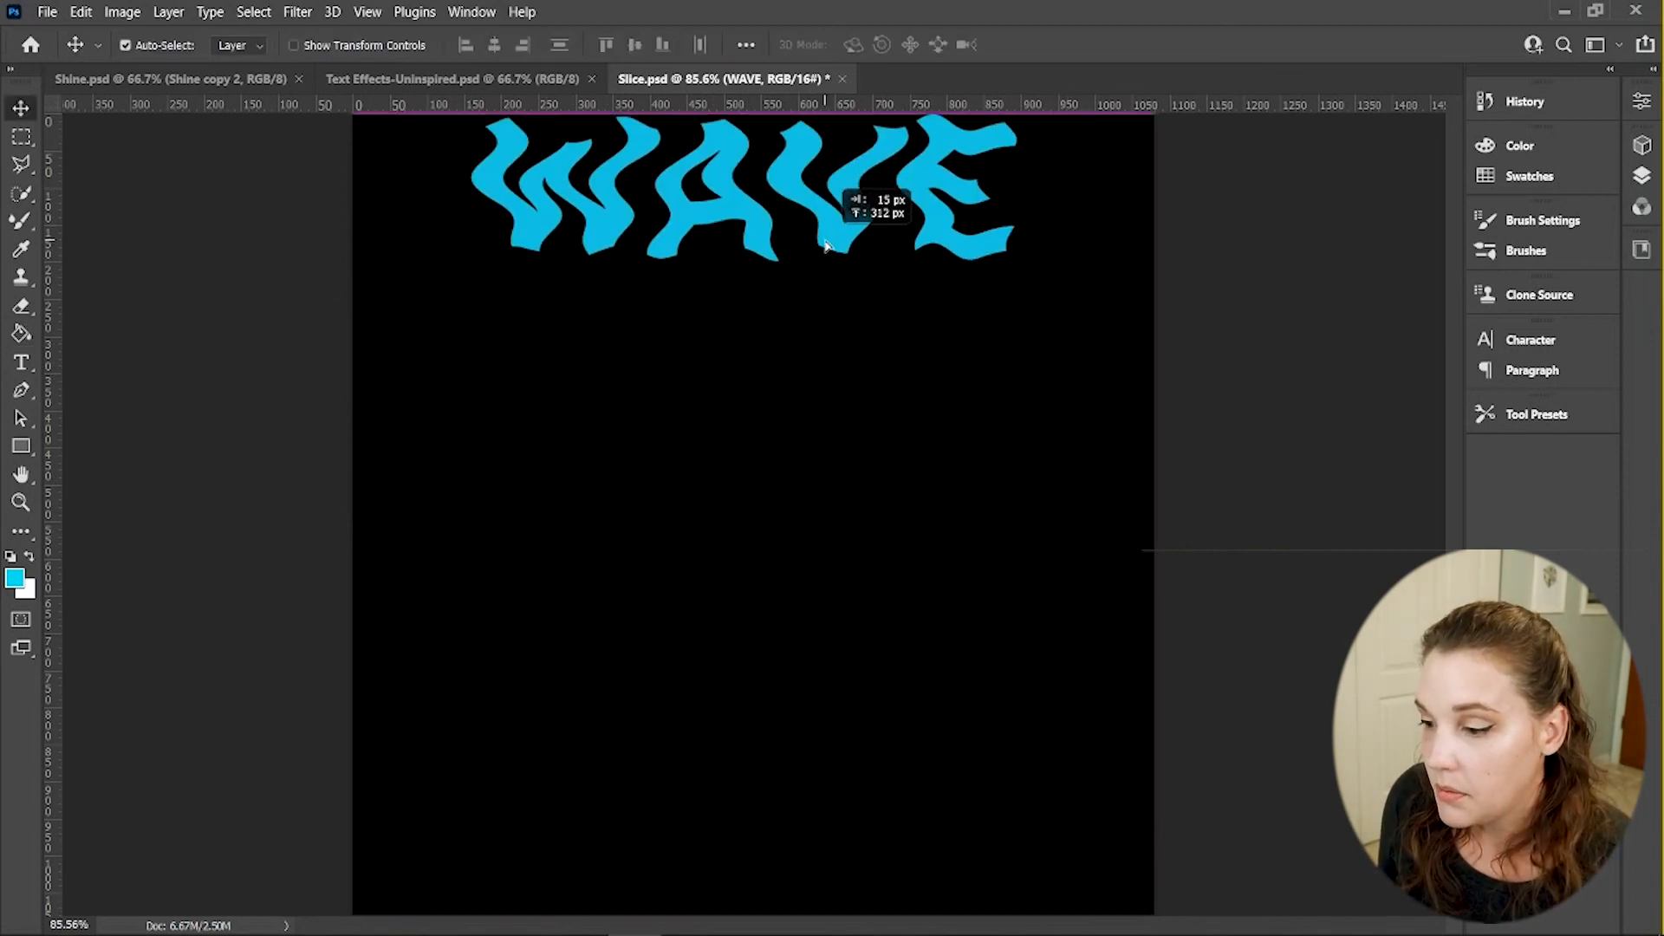
pyautogui.click(1641, 175)
pyautogui.moveTo(1396, 278); pyautogui.dragTo(1554, 690)
pyautogui.moveTo(790, 163); pyautogui.dragTo(792, 312)
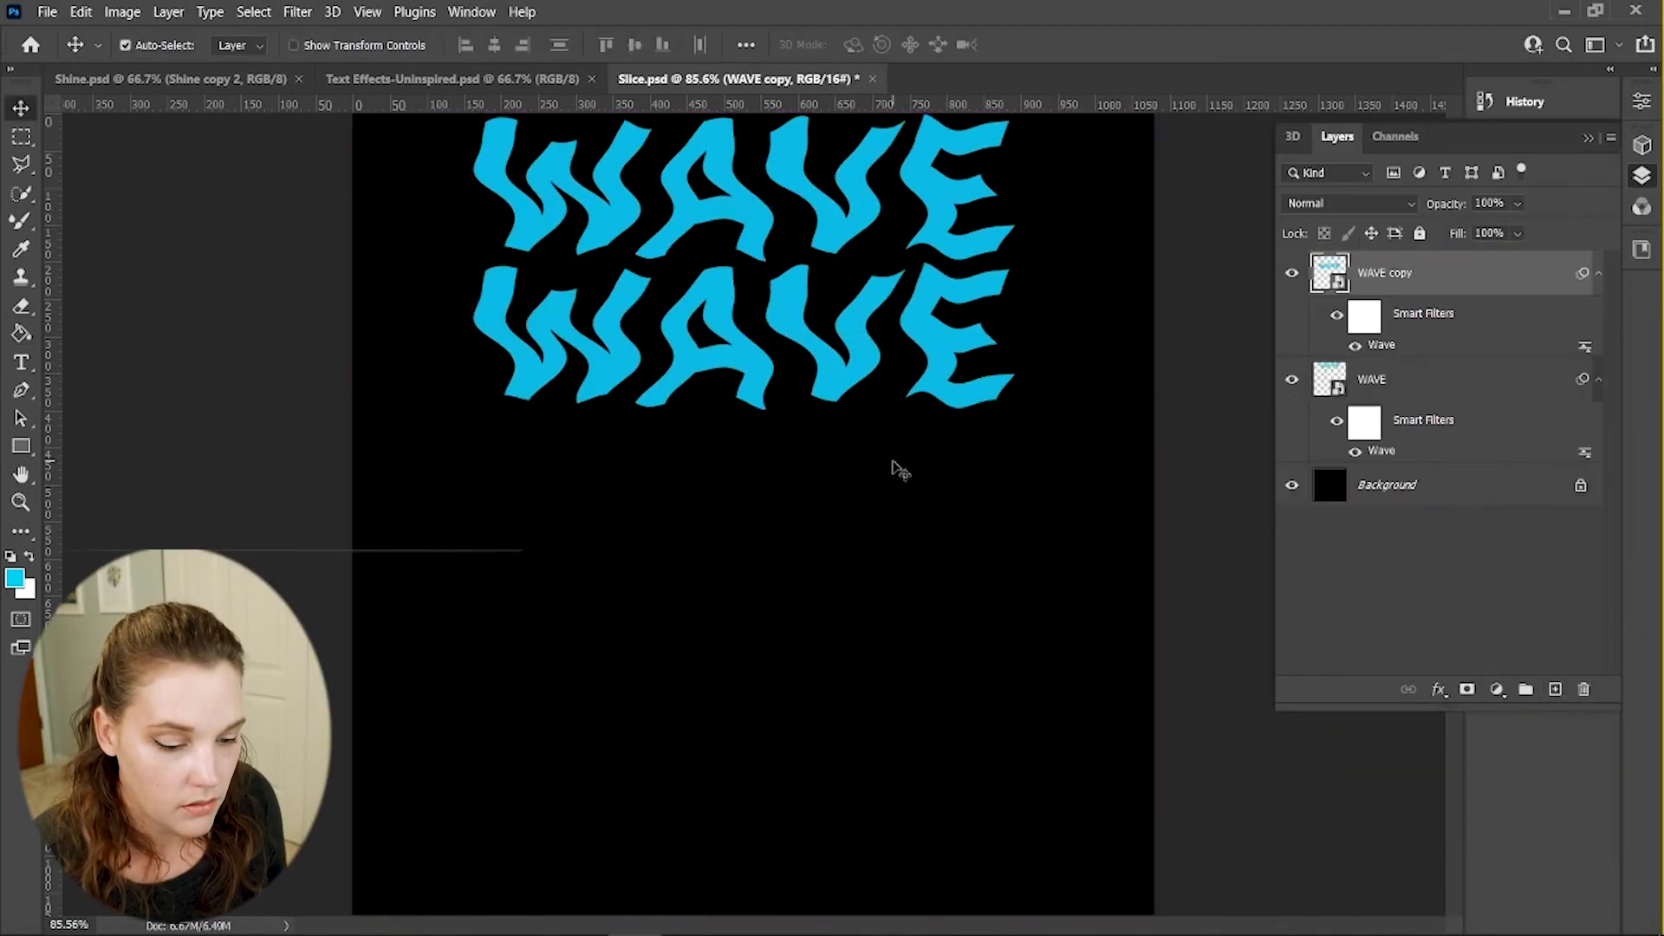
# Make three more copies of the distorted WAVE text and stack them down the canvas to form five rows
pyautogui.hotkey('ctrl', 'j')
pyautogui.moveTo(940, 335); pyautogui.dragTo(942, 483)
pyautogui.hotkey('ctrl', 'j')
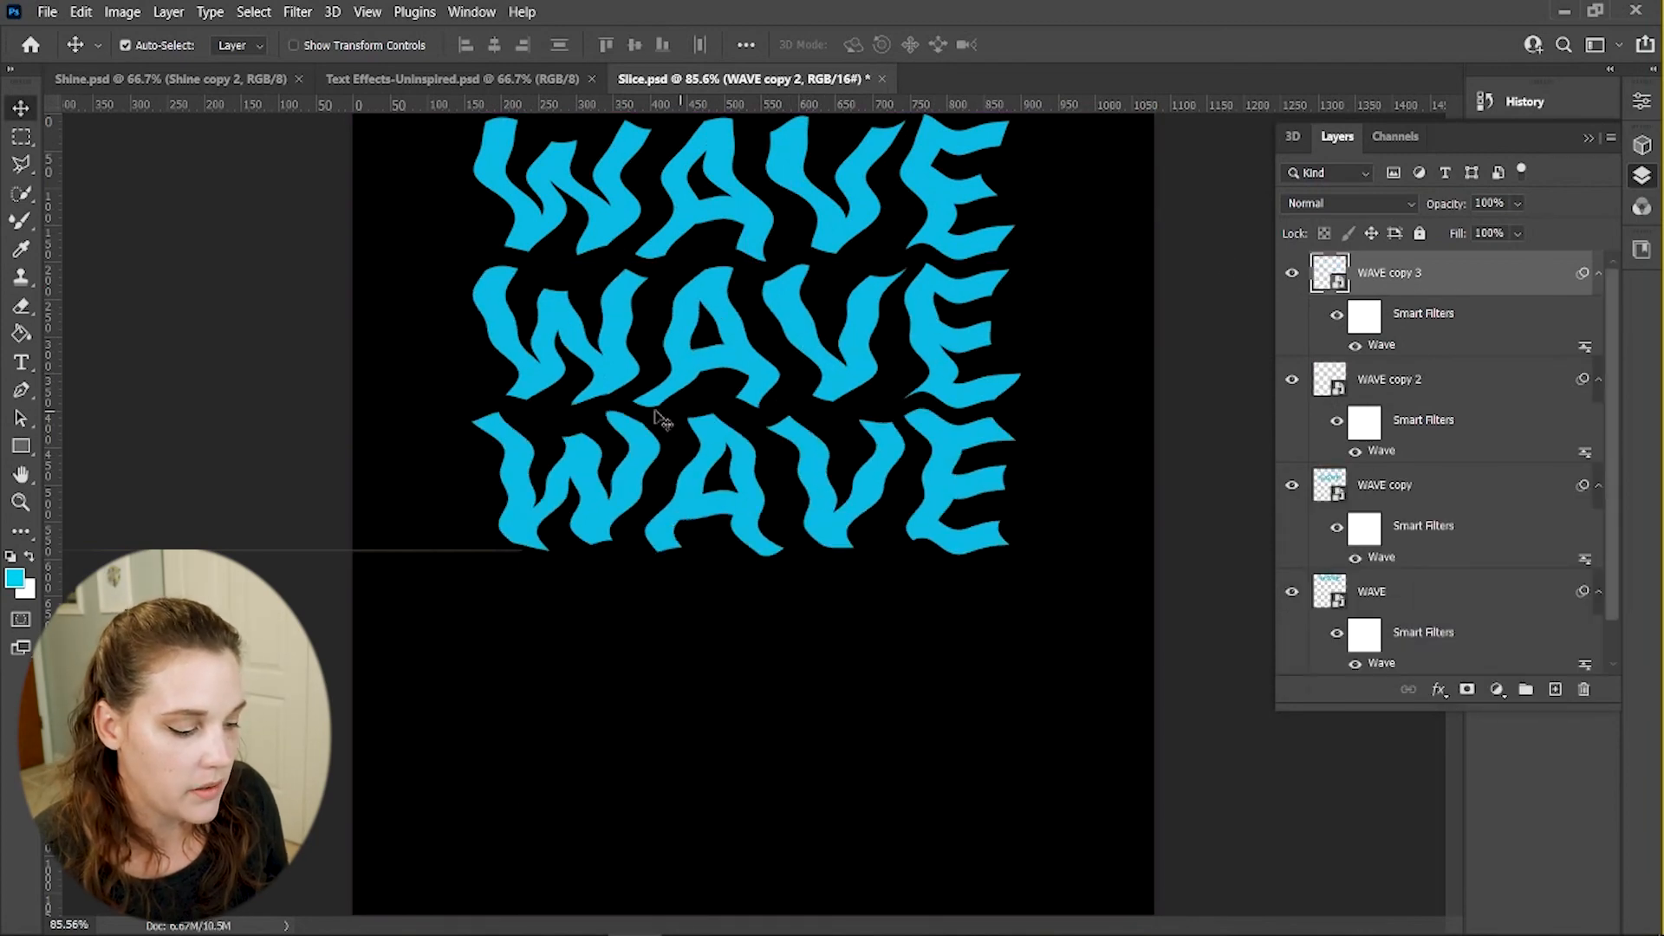
pyautogui.moveTo(749, 508); pyautogui.dragTo(829, 784)
pyautogui.hotkey('ctrl', 'j')
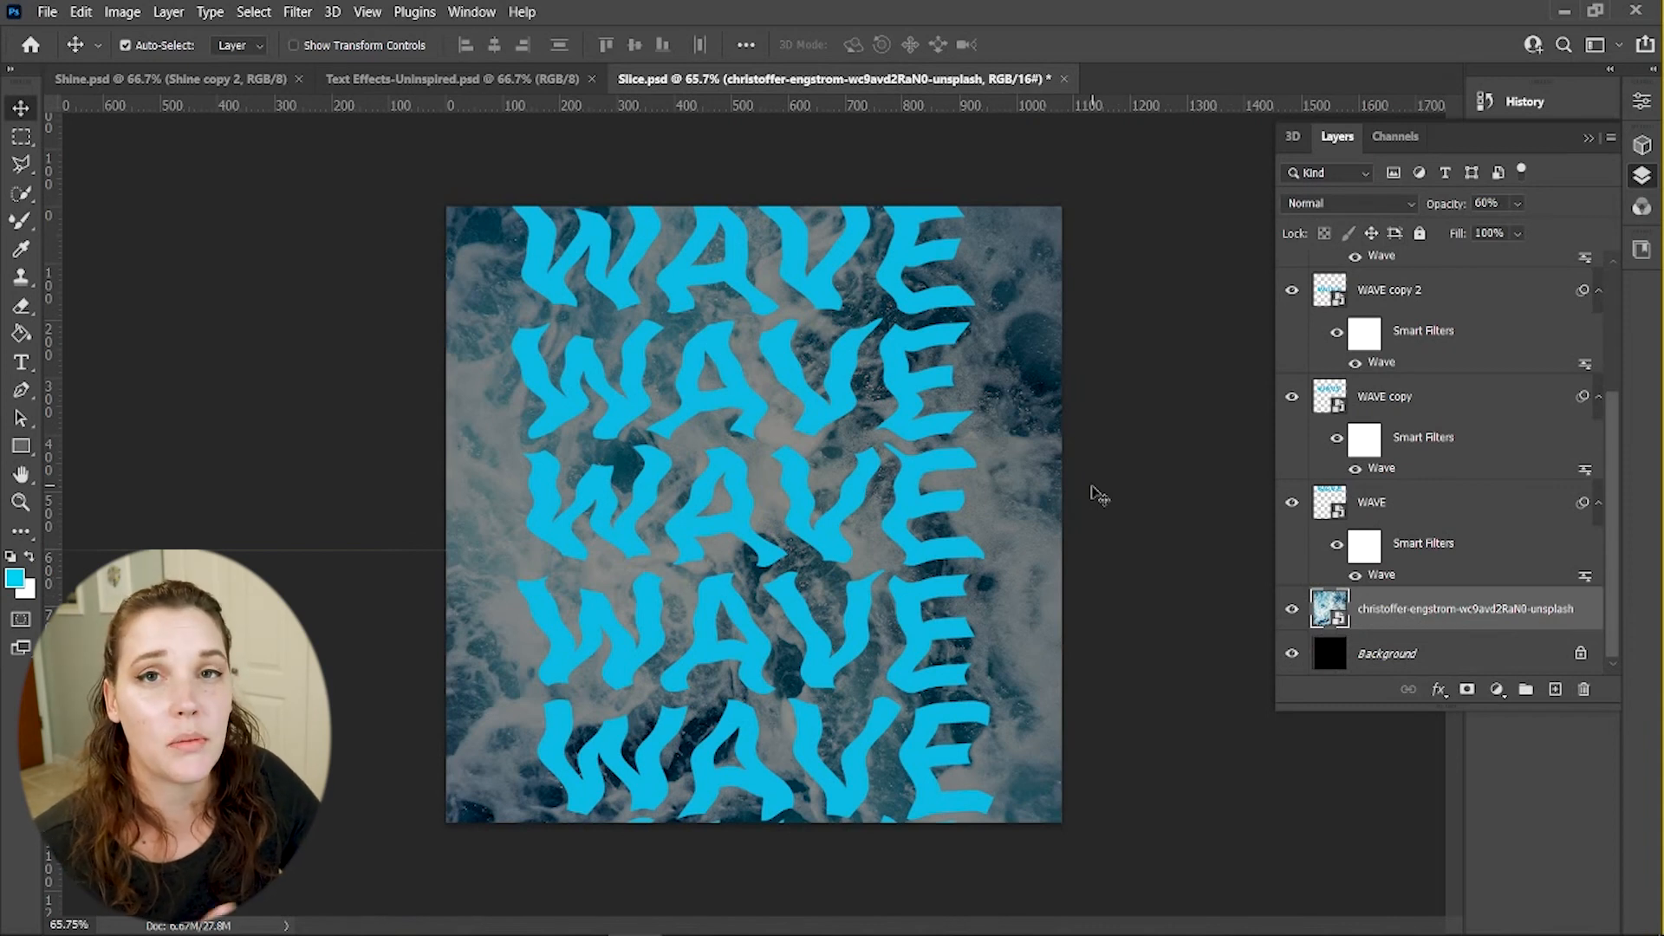
# Select the WAVE copy 4 layer and set the foreground colour to a dark teal
pyautogui.scroll(3, 1387, 346)
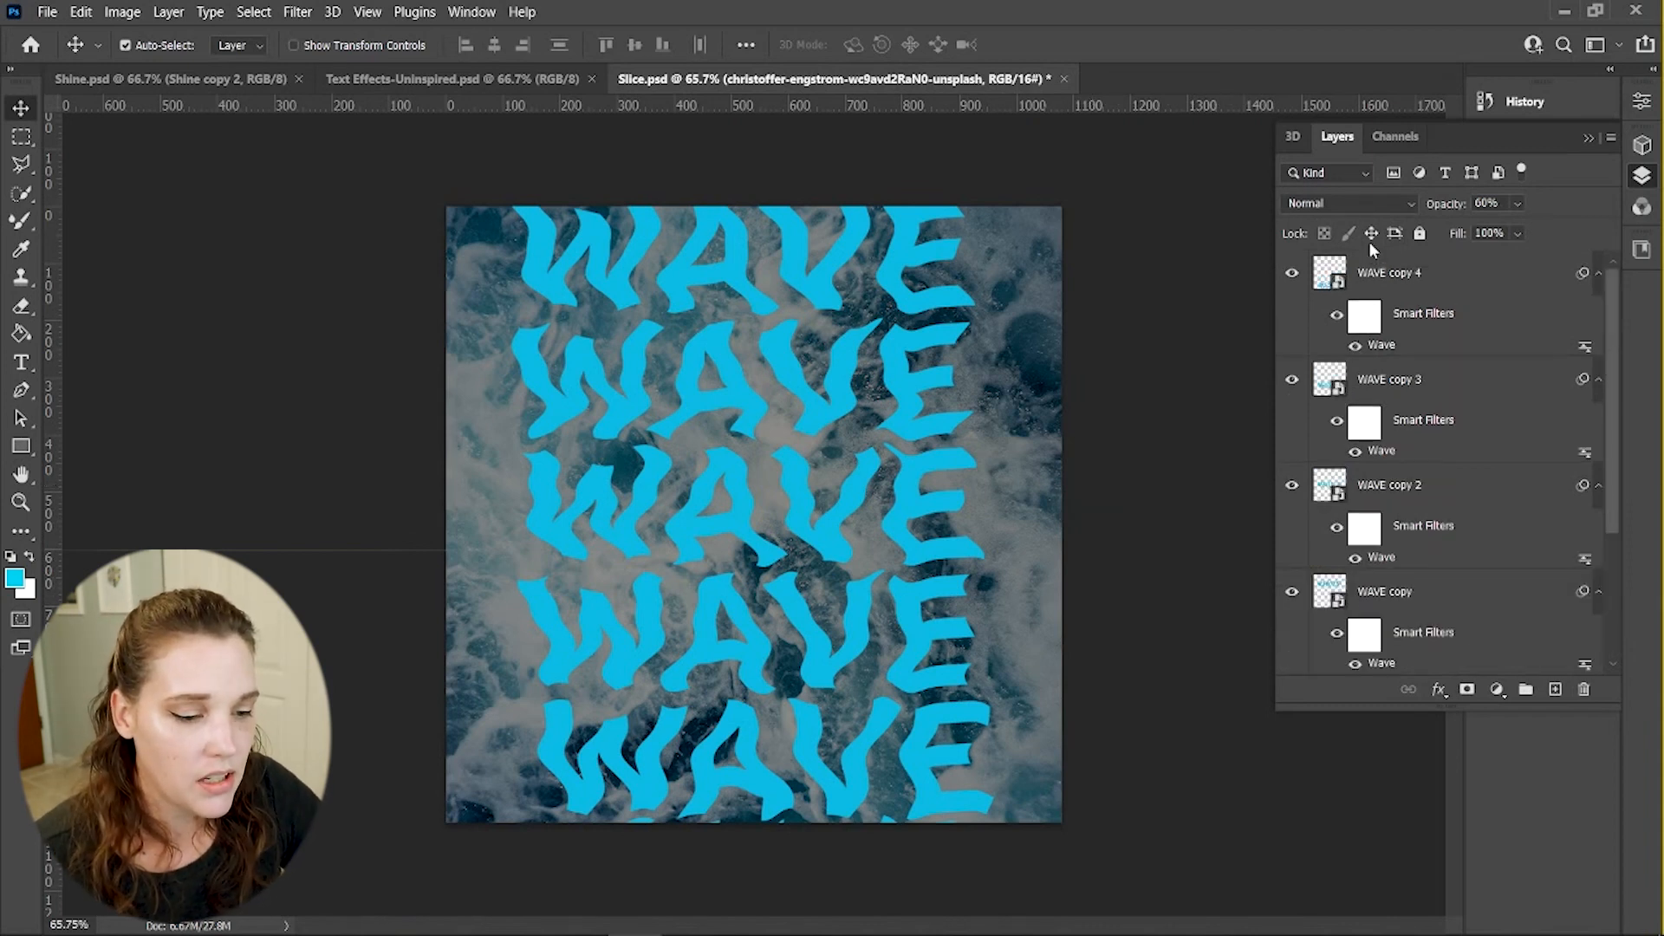
pyautogui.click(1406, 277)
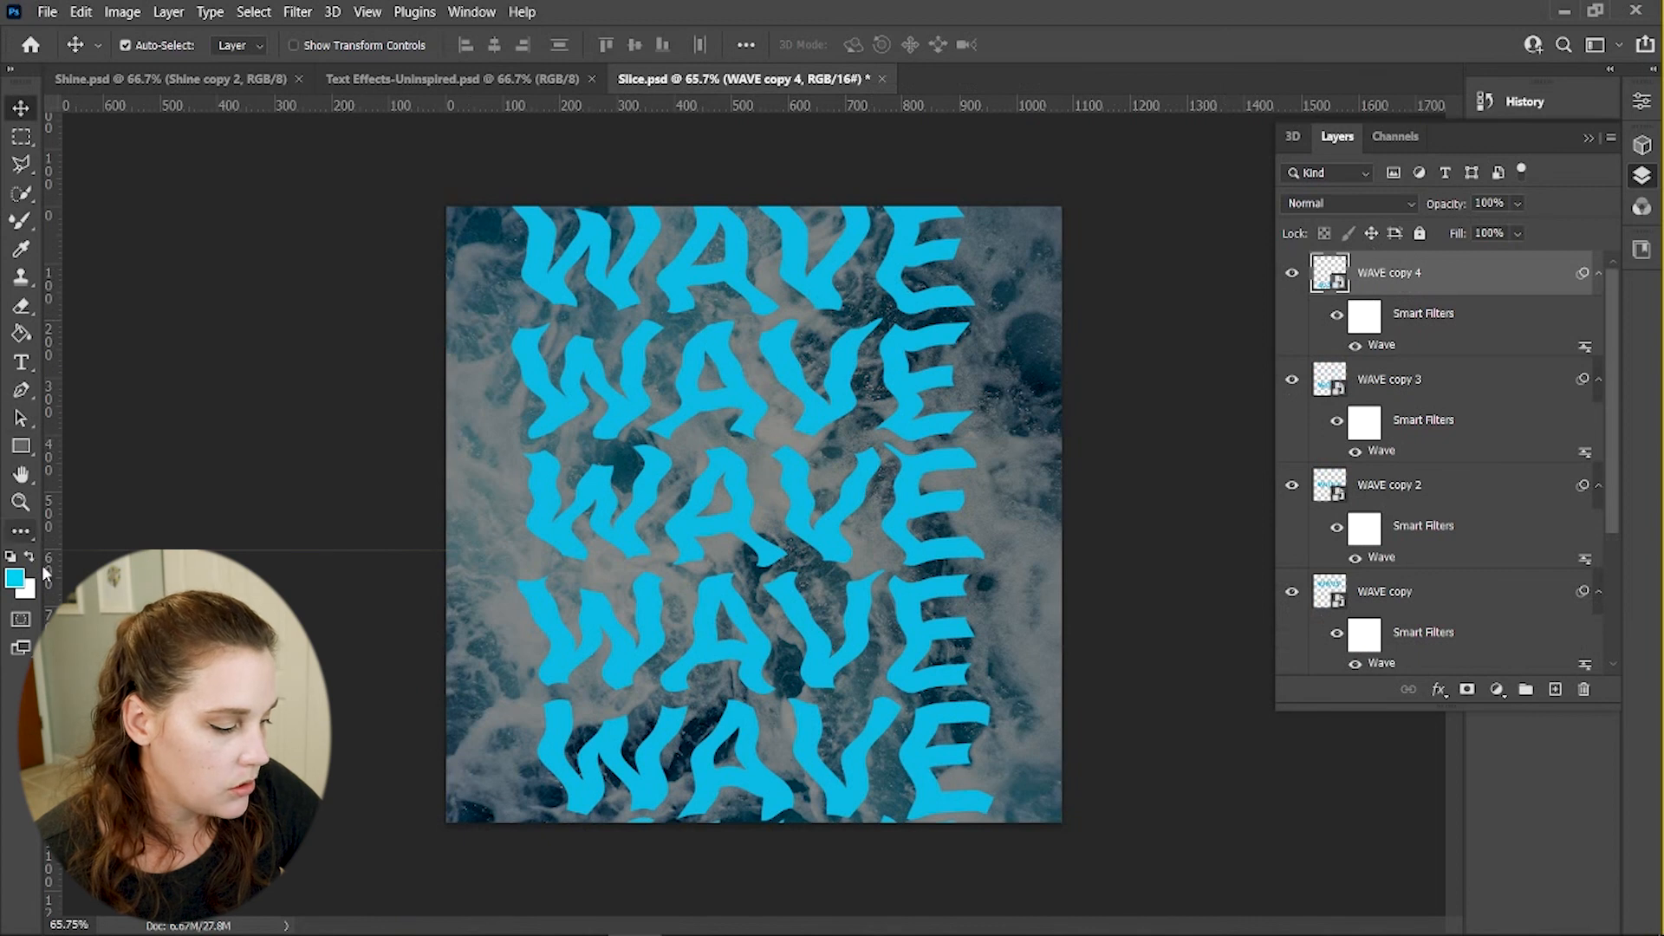
pyautogui.click(12, 579)
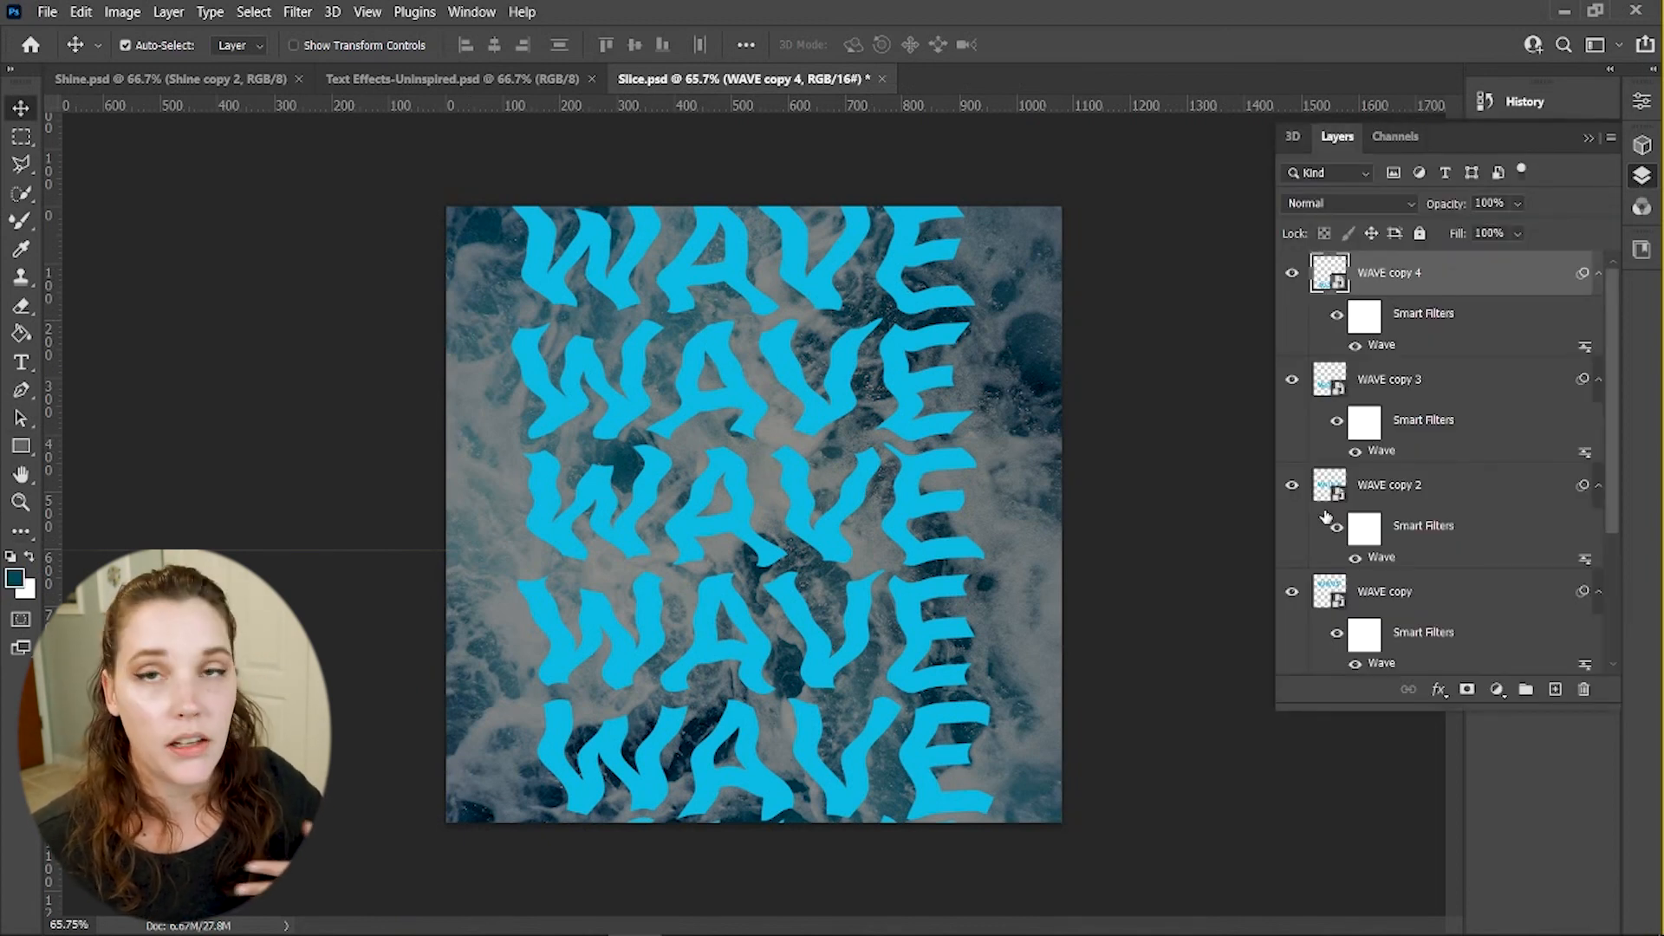
# Examine the image's colour channels by hiding Red, Green and Blue in different combinations, and restore the full RGB view
pyautogui.click(1642, 210)
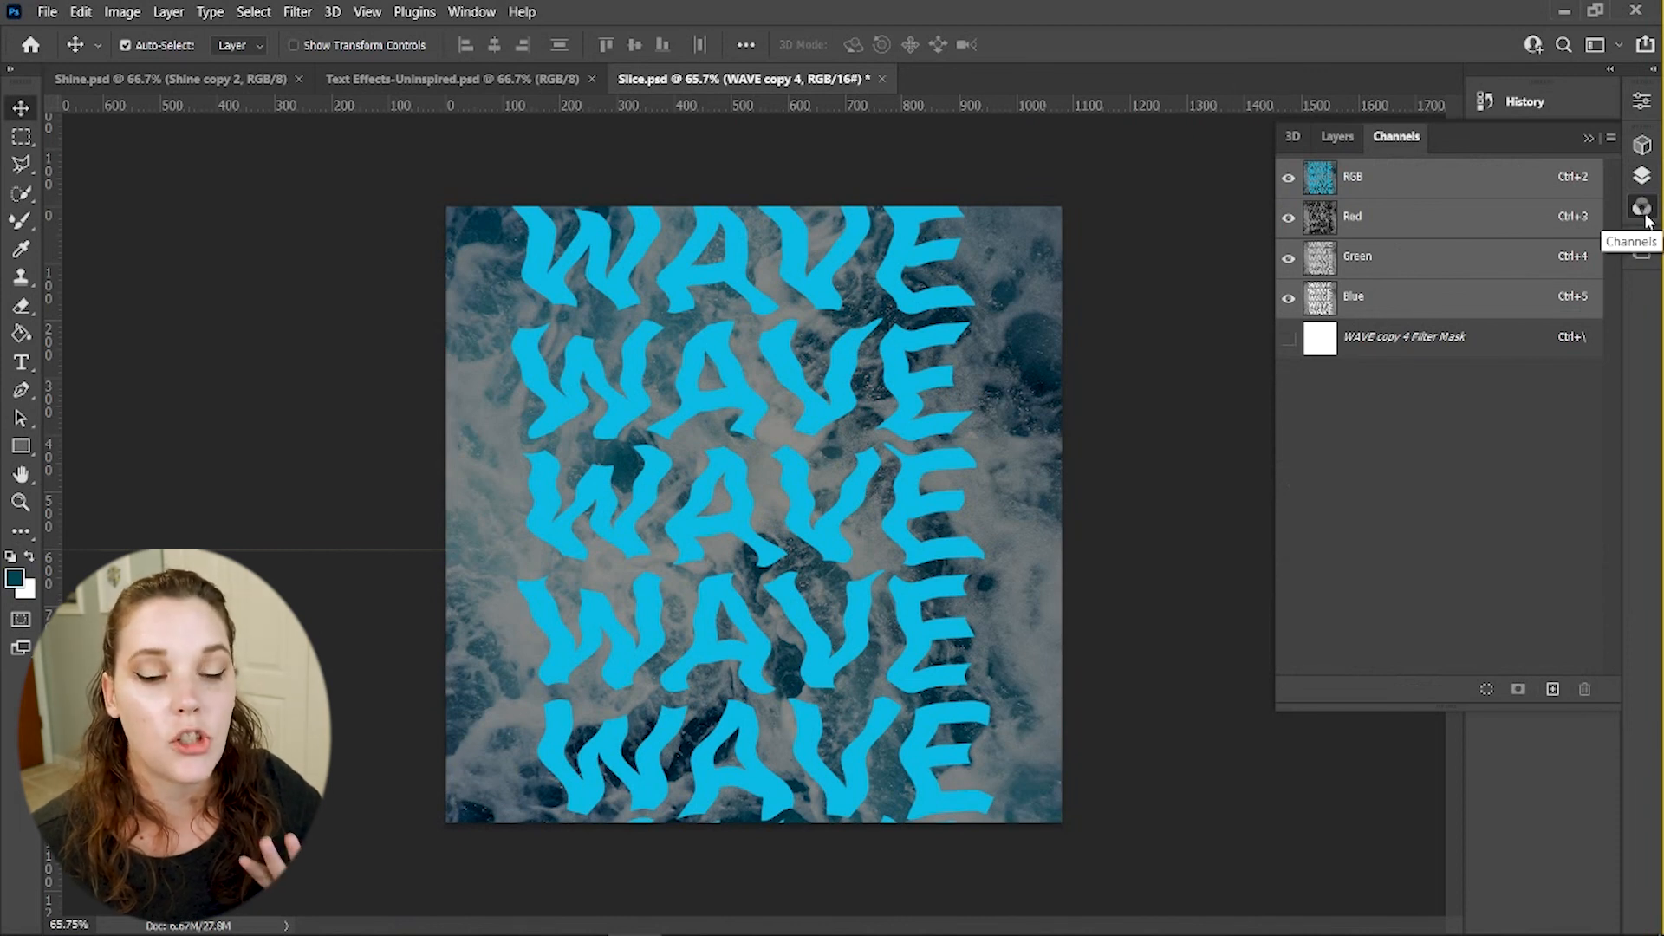
pyautogui.click(1289, 221)
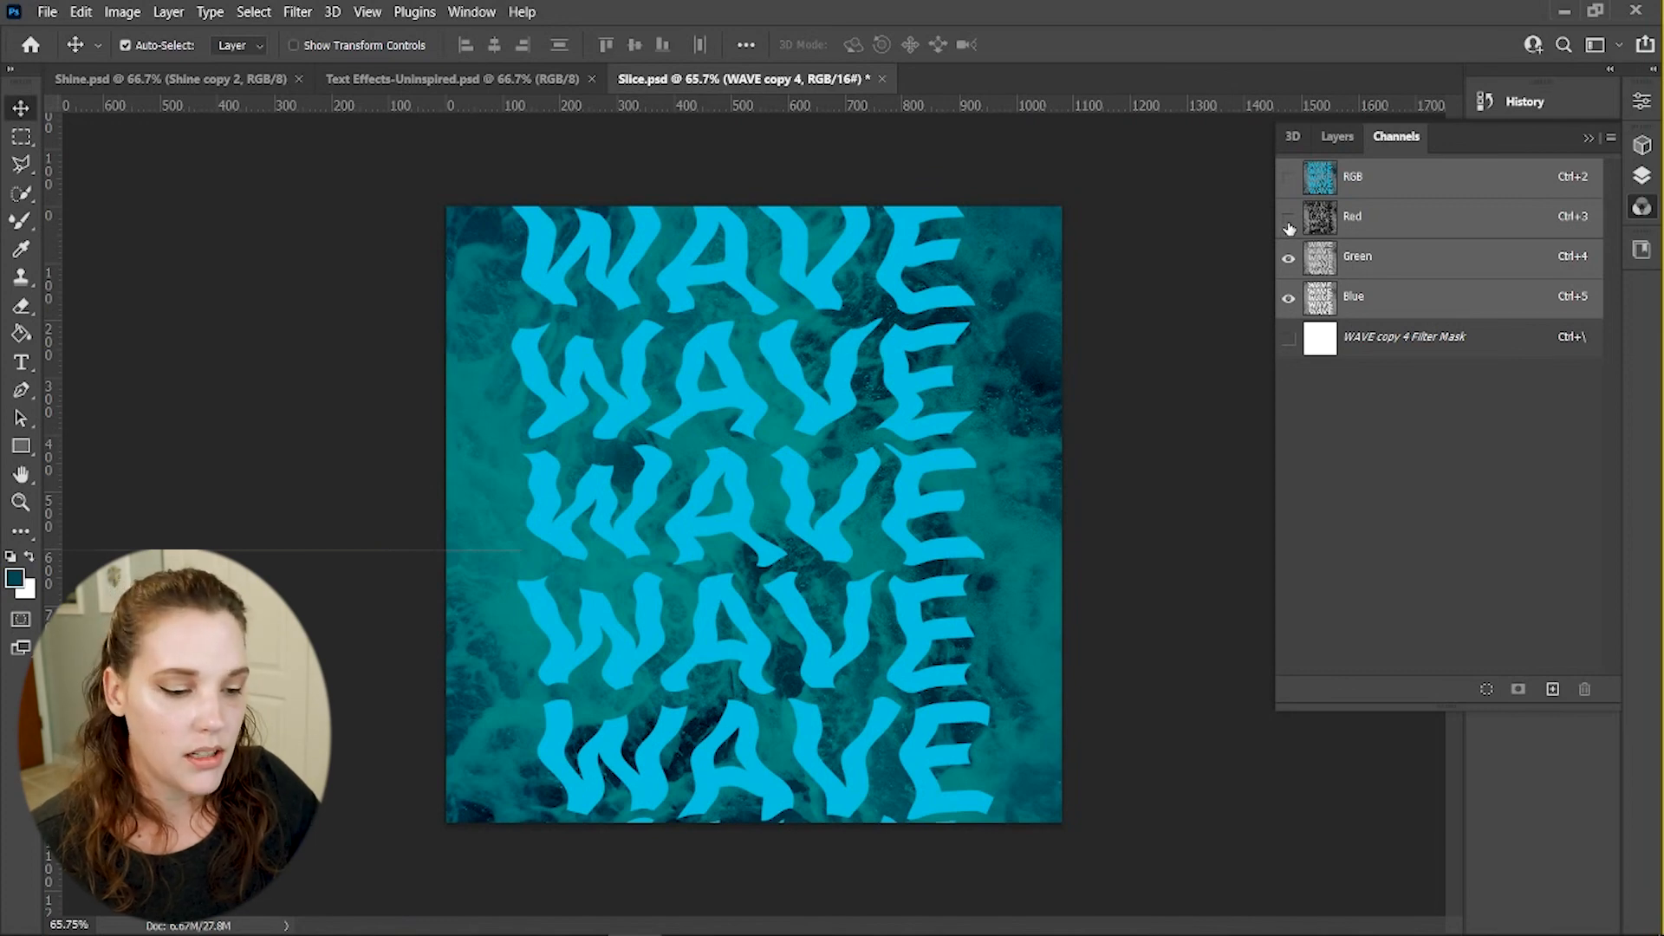
pyautogui.click(1288, 219)
pyautogui.click(1288, 259)
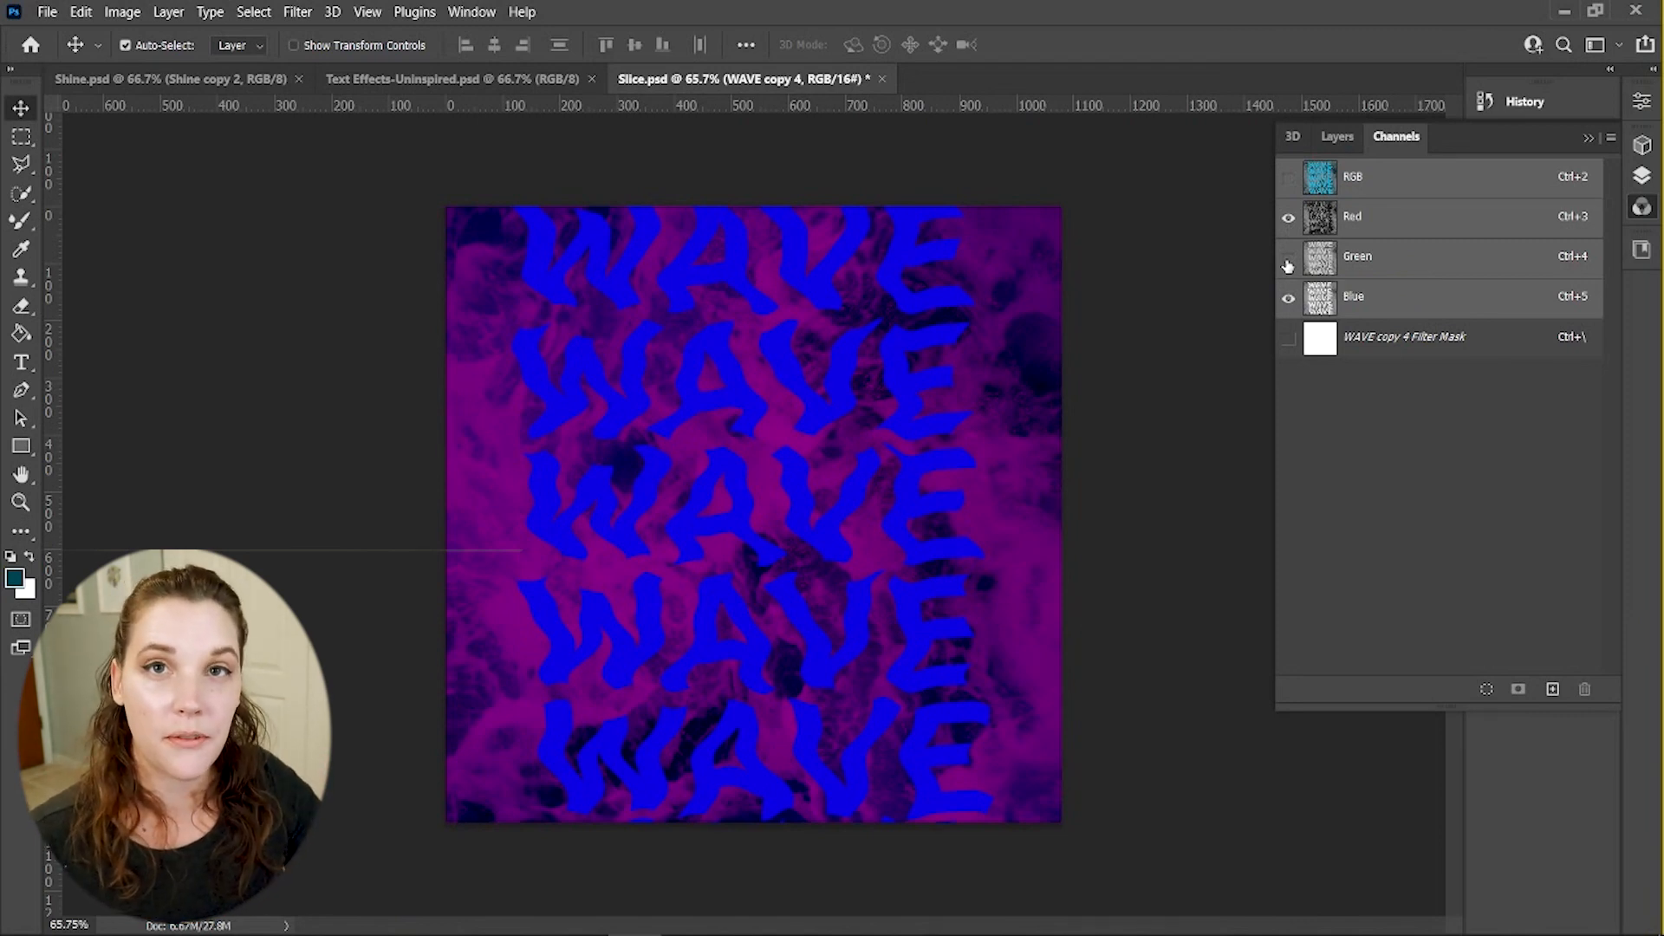
pyautogui.click(1288, 264)
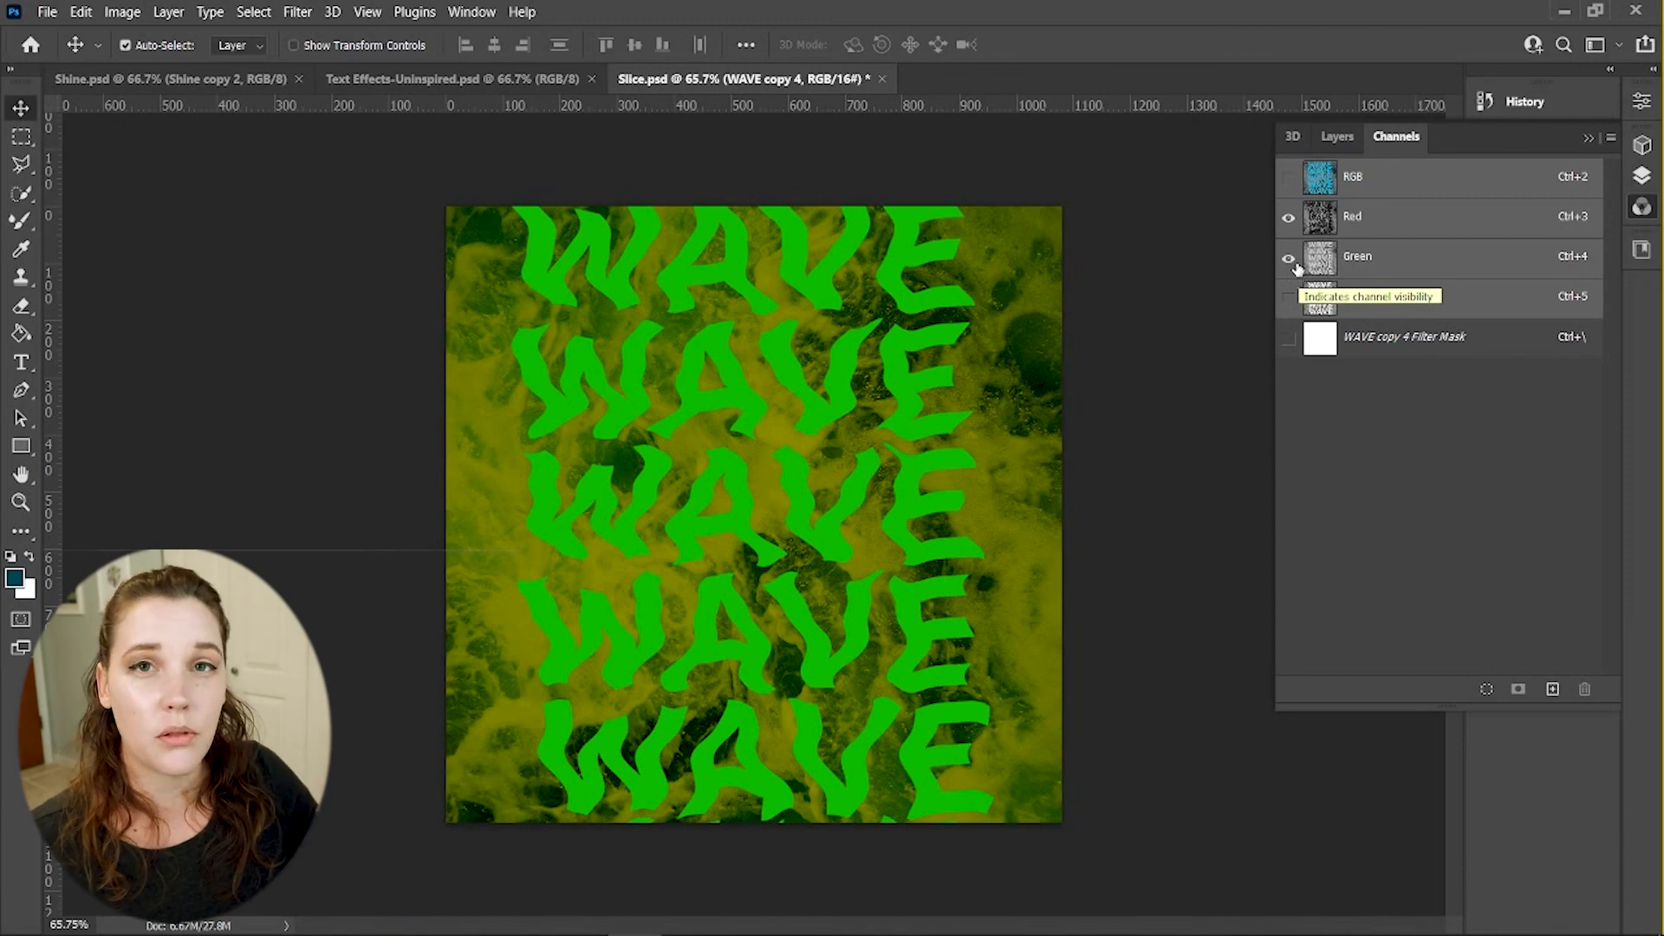
pyautogui.click(1290, 259)
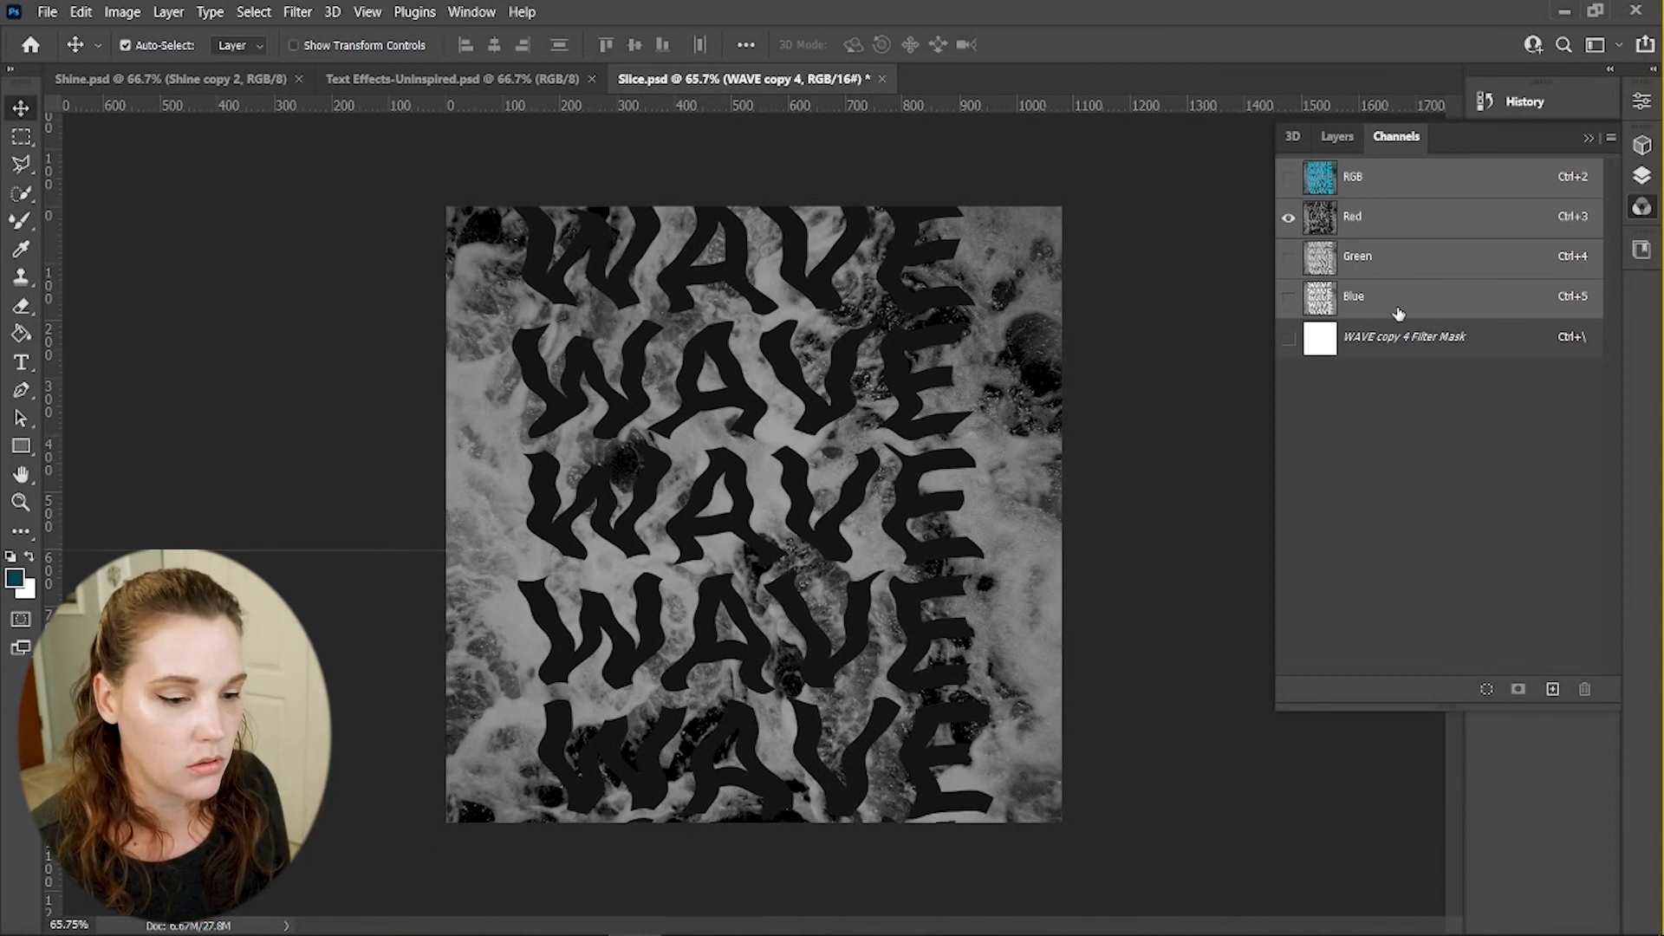
pyautogui.click(1289, 180)
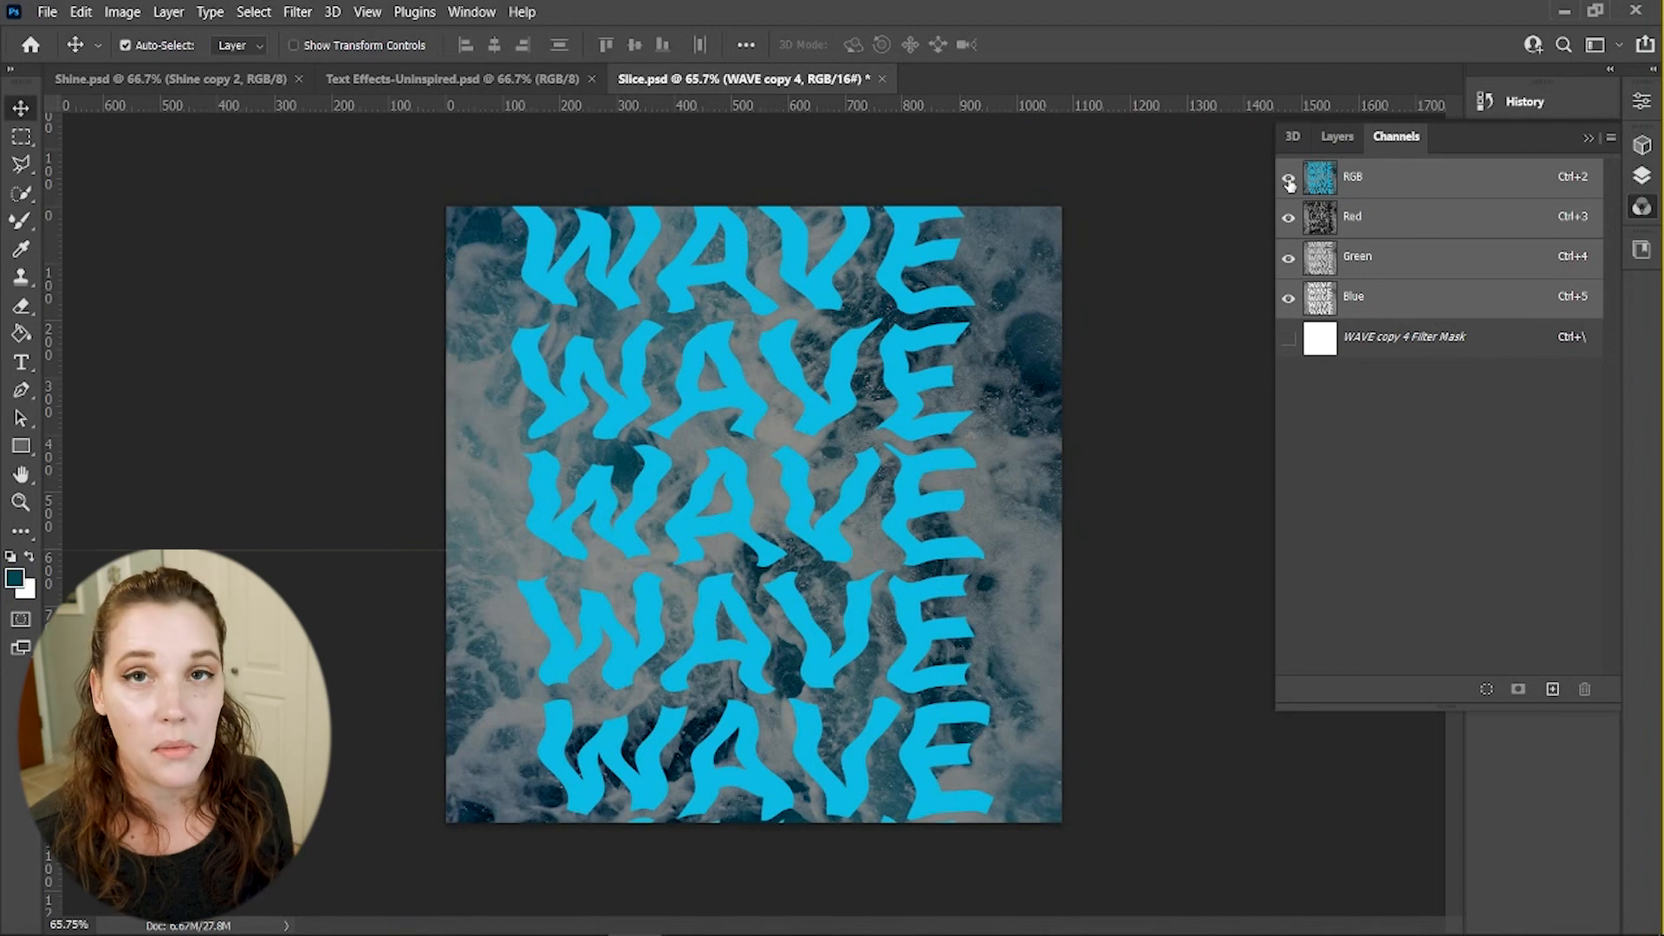